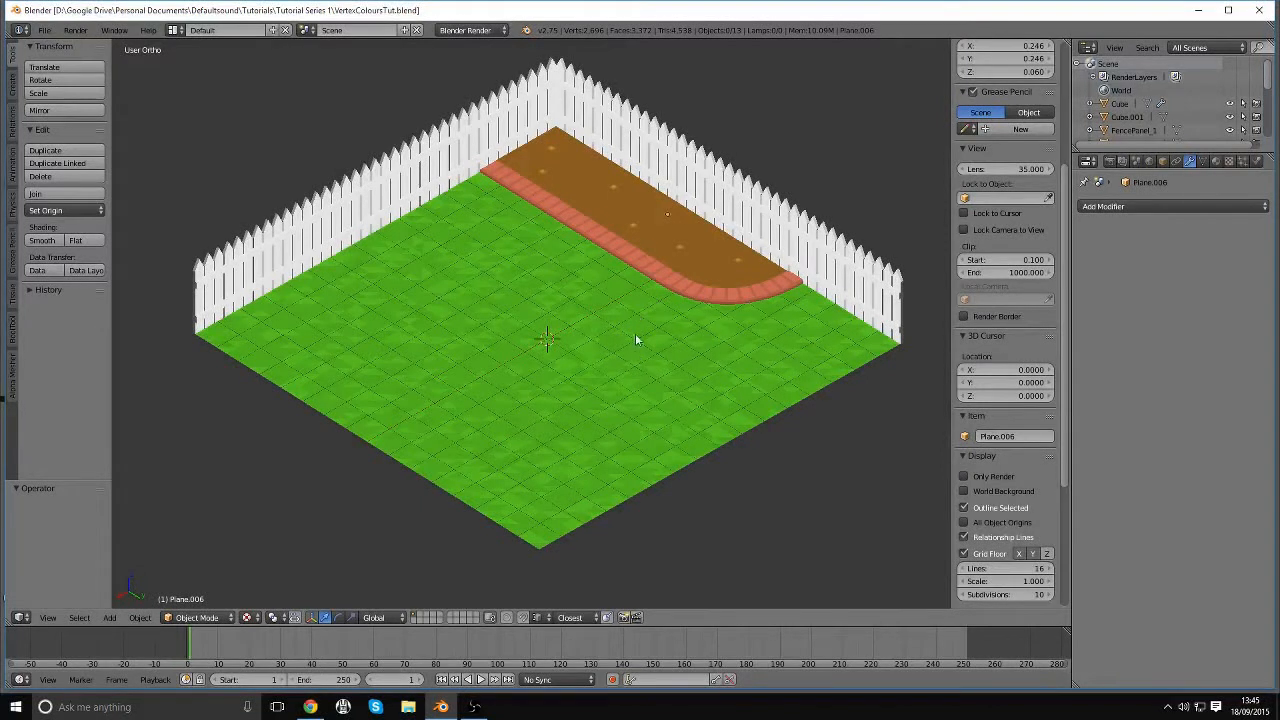
# Add a plane mesh at the centre of the lawn
pyautogui.moveTo(686, 312); pyautogui.dragTo(683, 309, button='middle')
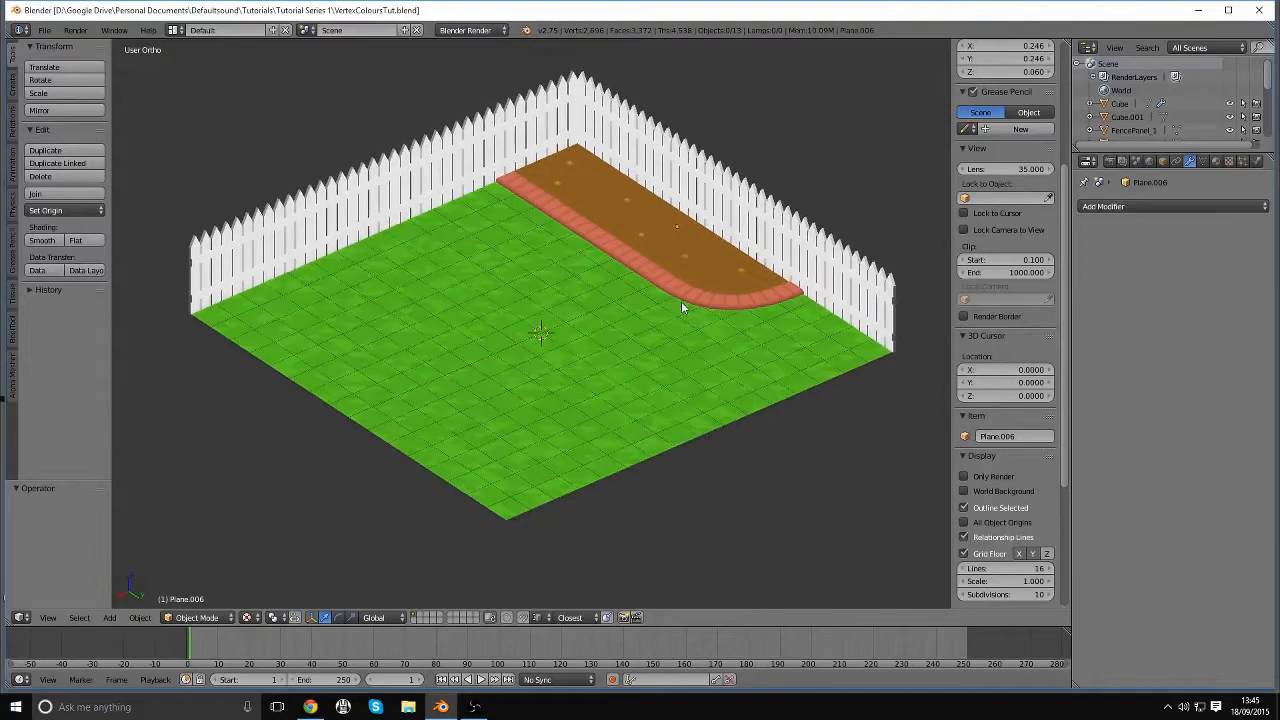
pyautogui.scroll(3, 578, 400)
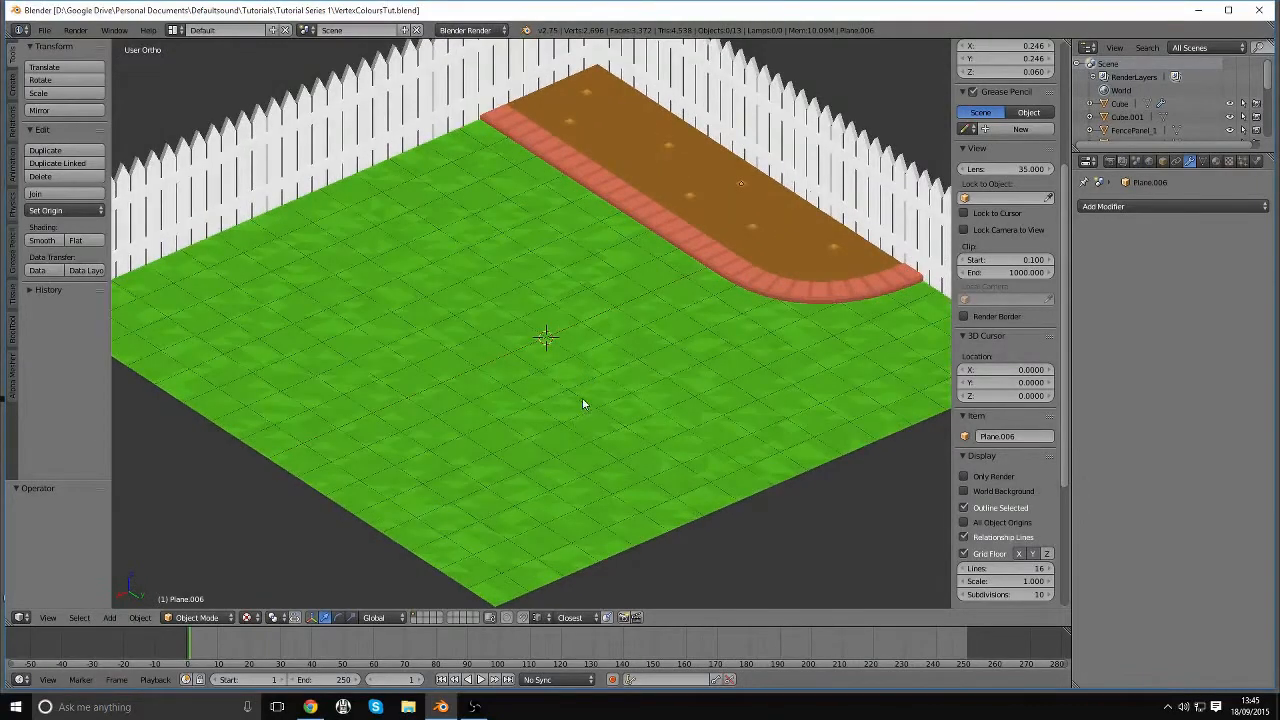
pyautogui.scroll(3, 592, 380)
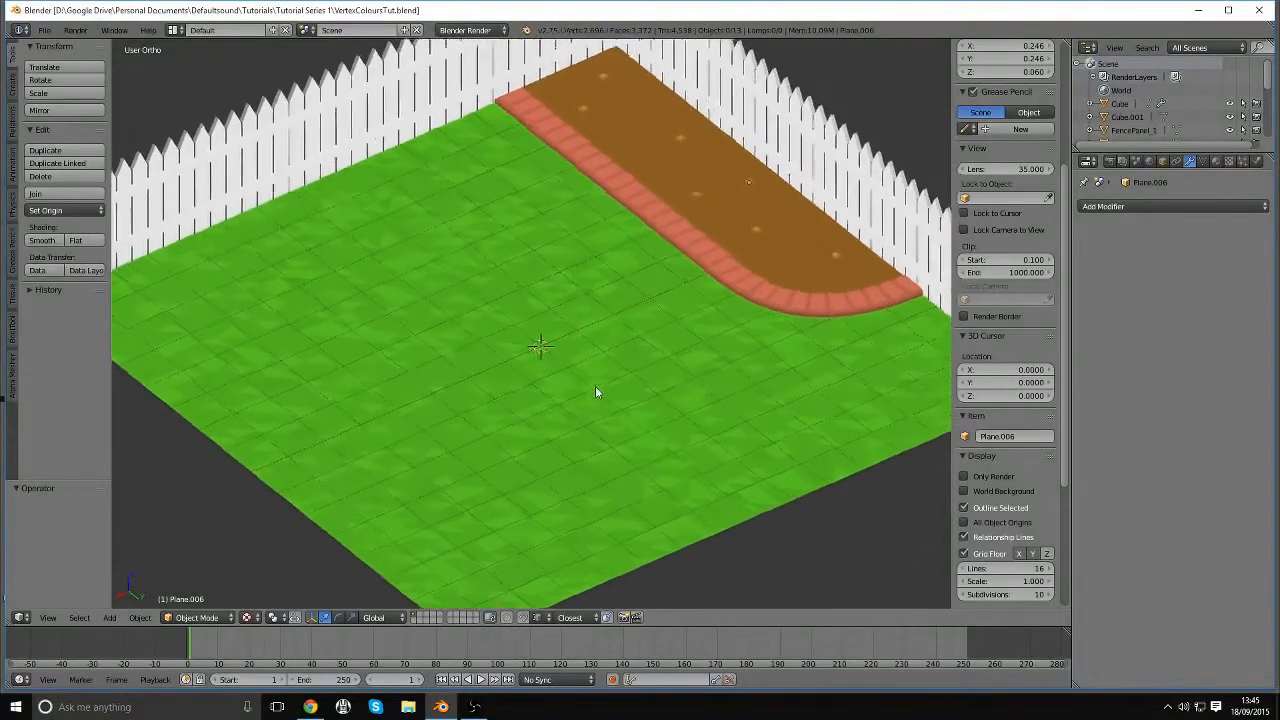
pyautogui.hotkey('shift', 'a')
pyautogui.moveTo(541, 376)
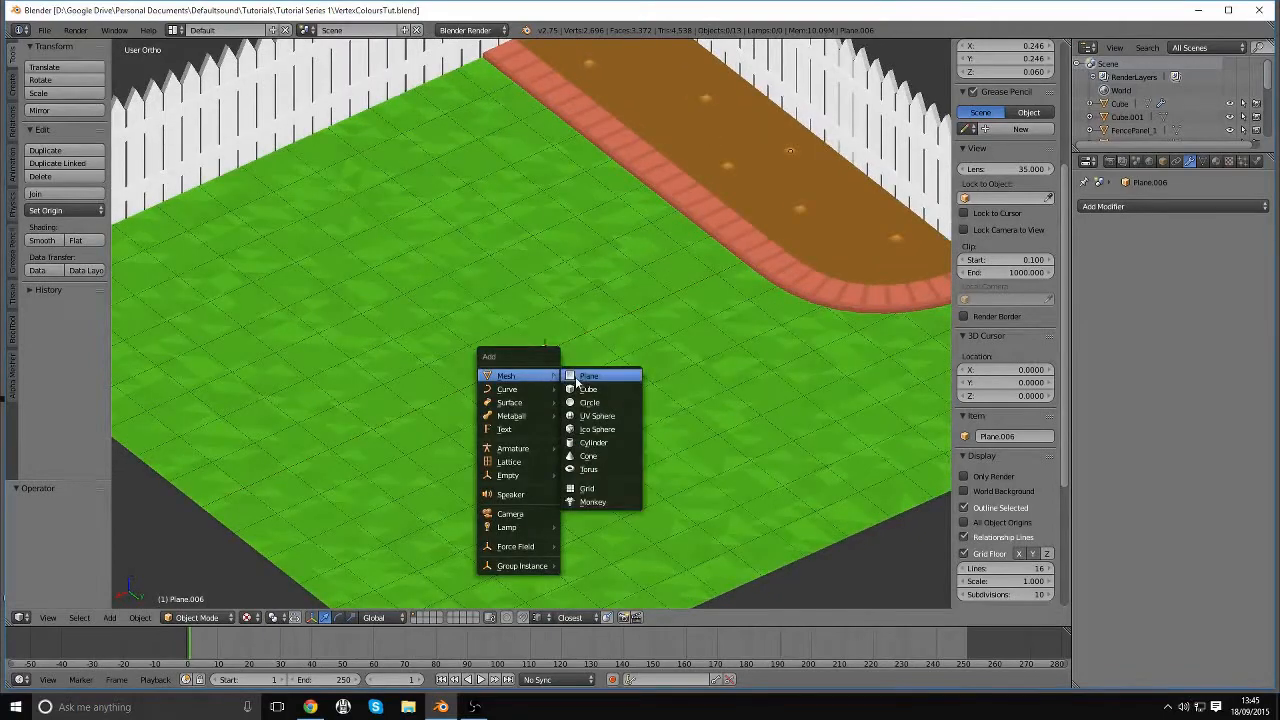
pyautogui.click(577, 380)
# Raise the new plane about 0.376 along Z so it sits above the lawn
pyautogui.scroll(-5, 1060, 420)
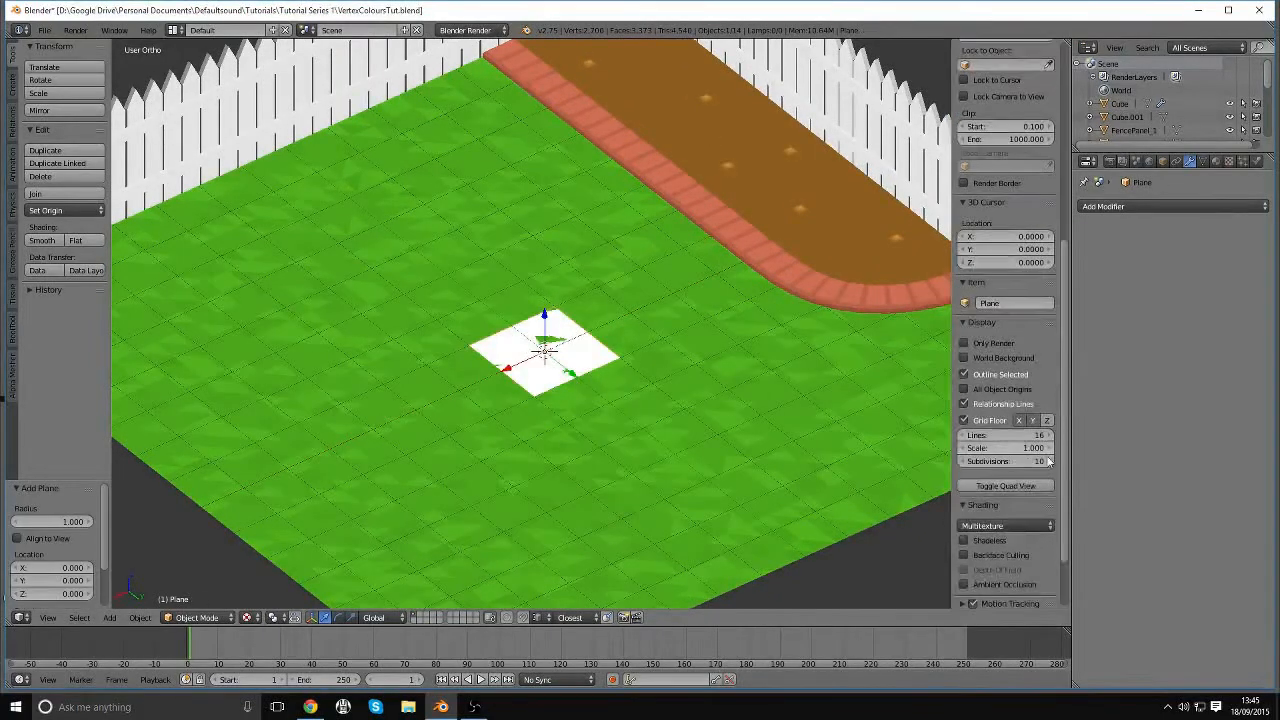
pyautogui.scroll(6, 668, 440)
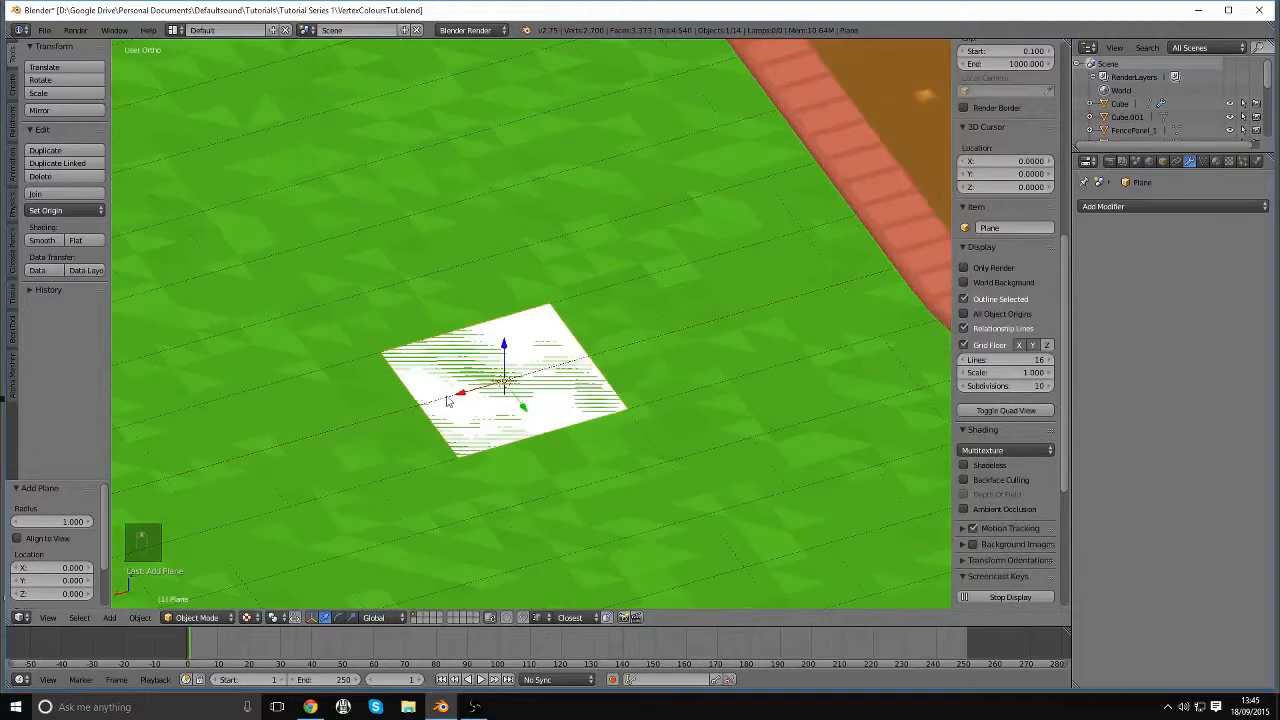
pyautogui.press('g')
pyautogui.press('z')
pyautogui.click(545, 345)
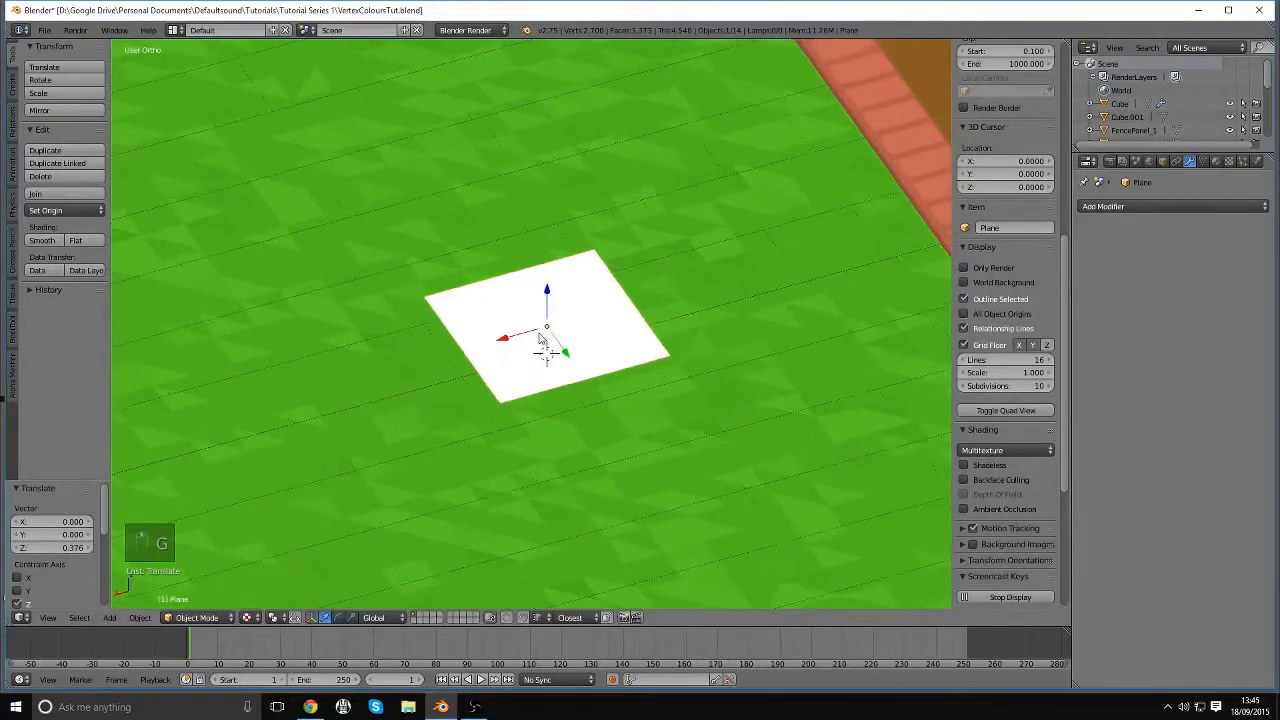
# In Edit Mode, scale the plane to about 0.130 along X to make a narrow strip
pyautogui.press('Tab')
pyautogui.click(621, 339)
pyautogui.moveTo(620, 340)
pyautogui.mouseDown(button='middle')
pyautogui.moveTo(590, 347)
pyautogui.moveTo(604, 338)
pyautogui.mouseUp(button='middle')
pyautogui.moveTo(756, 311); pyautogui.dragTo(751, 314, button='middle')
pyautogui.press('s')
pyautogui.press('x')
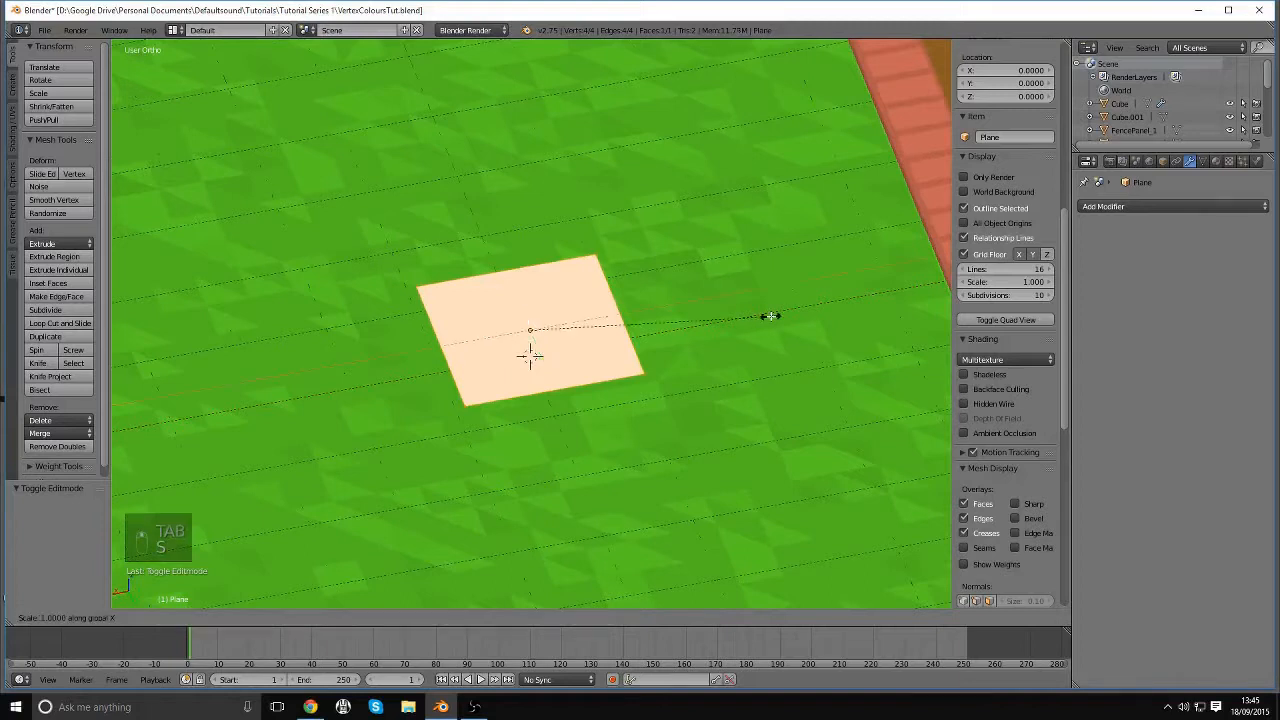
pyautogui.click(562, 338)
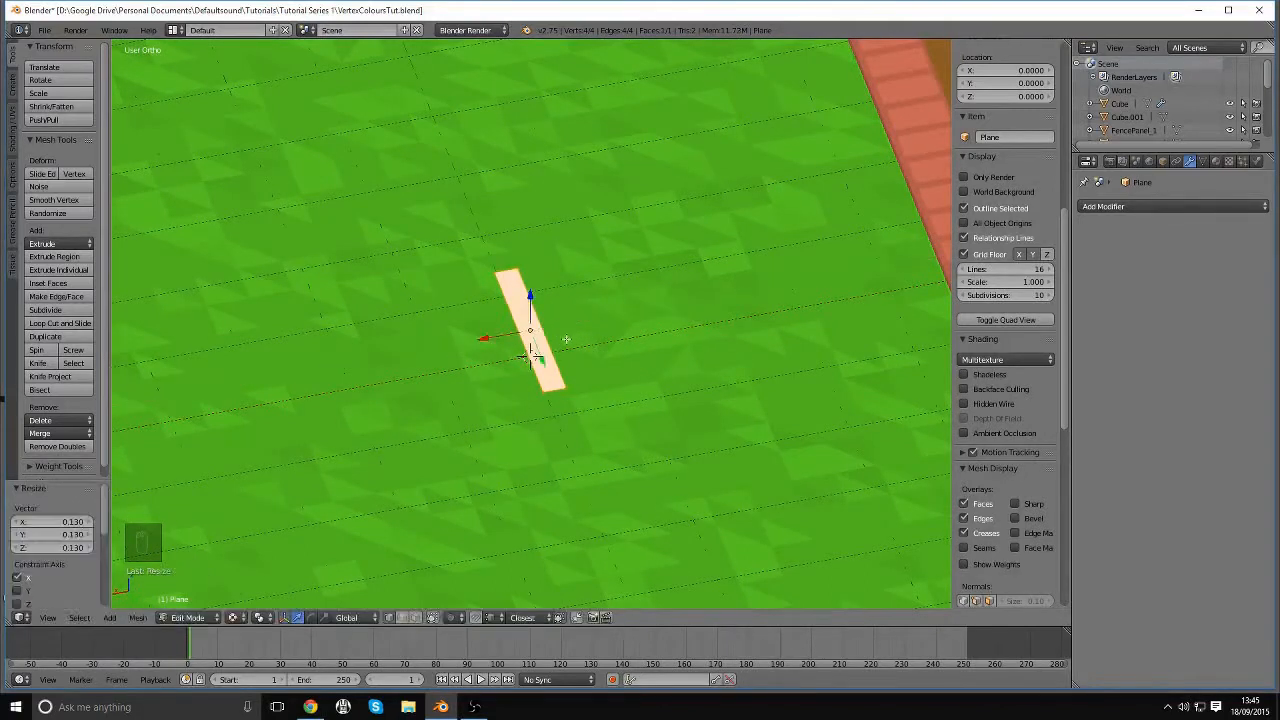
# Shorten the strip by moving its far end's vertices inward along Y
pyautogui.moveTo(566, 340); pyautogui.dragTo(580, 365, button='middle')
pyautogui.press('a')
pyautogui.press('b')
pyautogui.moveTo(510, 298); pyautogui.dragTo(565, 316)
pyautogui.press('a')
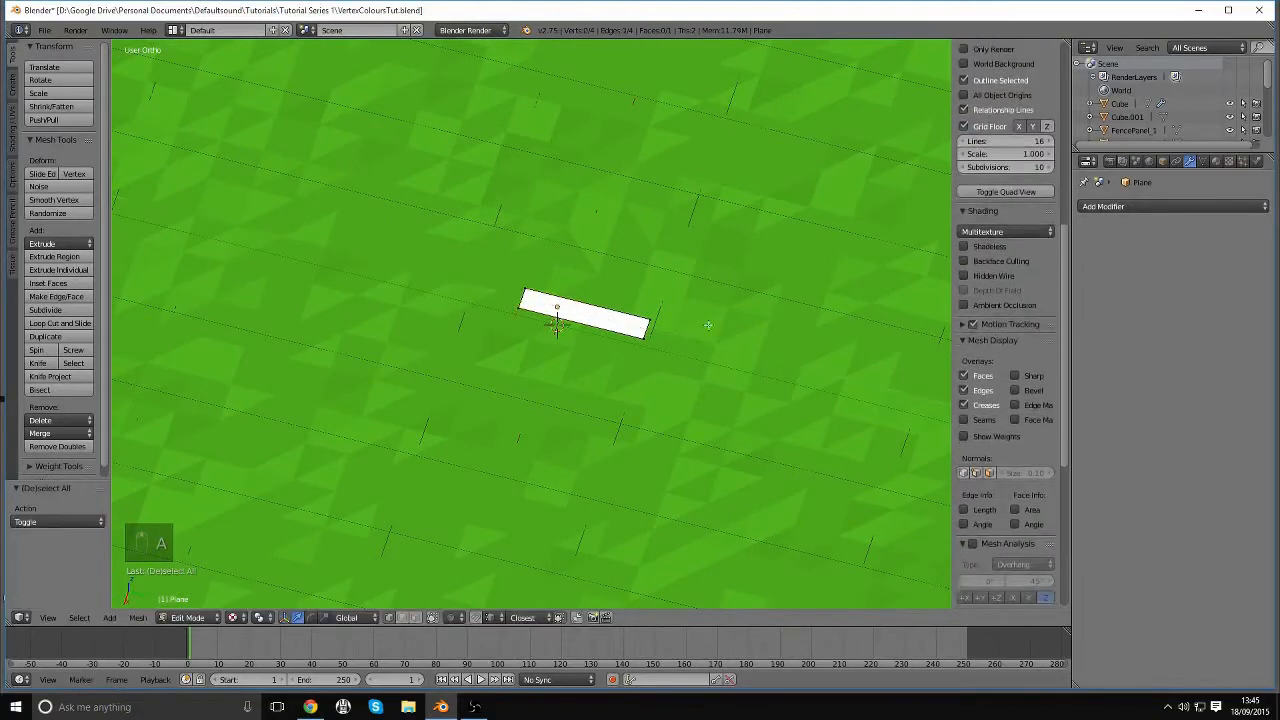
# Add a centred loop cut running lengthwise down the middle of the strip
pyautogui.moveTo(706, 328); pyautogui.dragTo(666, 318, button='middle')
pyautogui.scroll(2, 658, 320)
pyautogui.hotkey('ctrl', 'r')
pyautogui.click(635, 324)
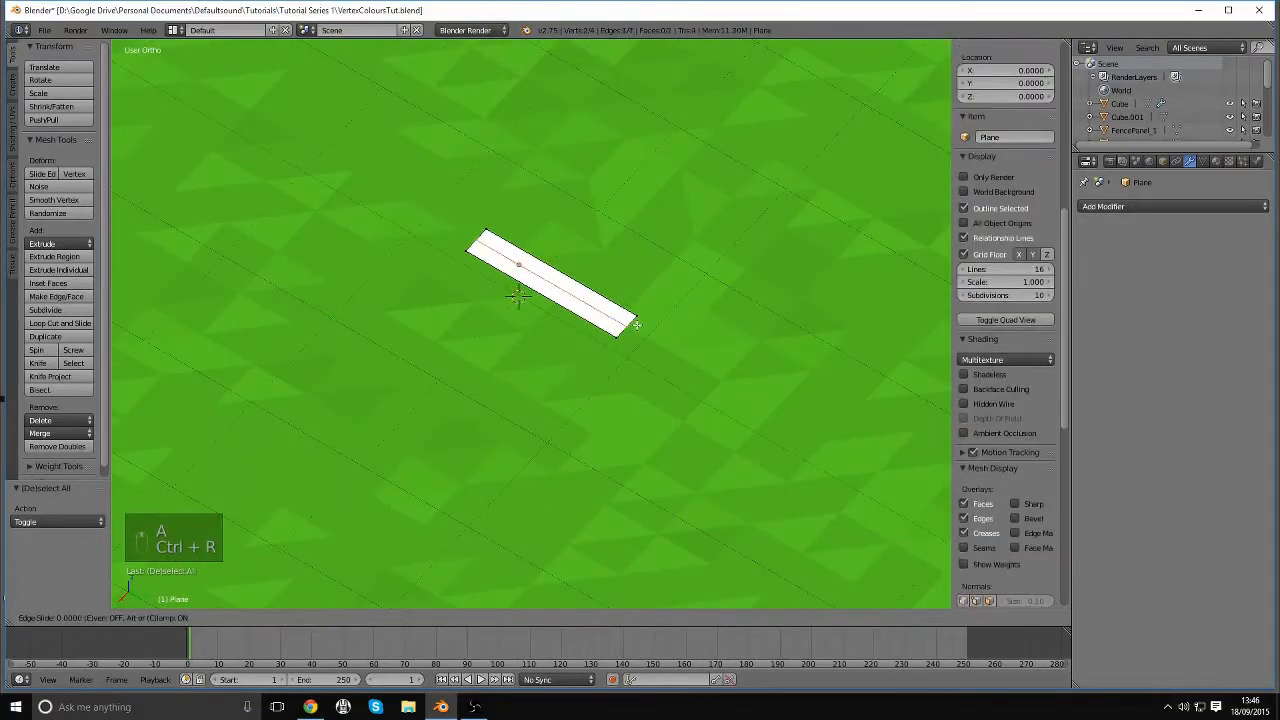
pyautogui.click(635, 325)
pyautogui.press('a')
# Pull the centre vertex at the strip's far end outward along Y to form a pointed tip
pyautogui.rightClick(472, 238)
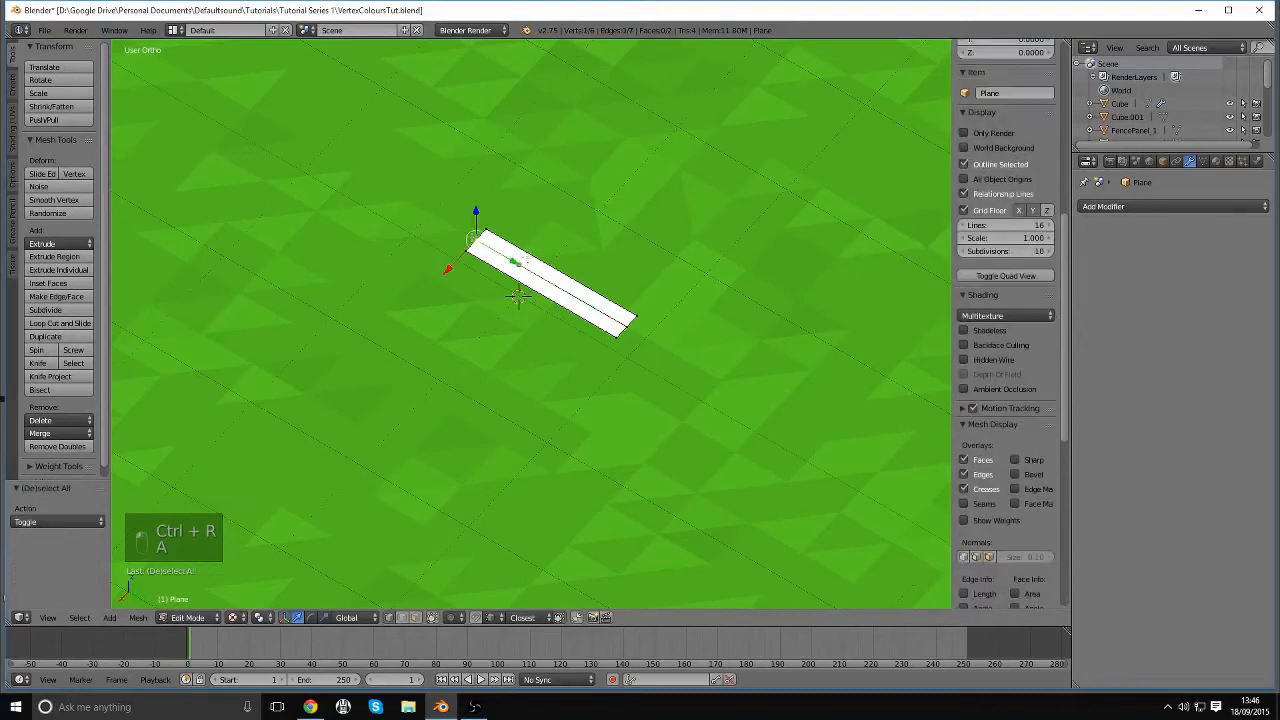
pyautogui.moveTo(514, 262); pyautogui.dragTo(478, 246)
pyautogui.press('a')
# Select the four outer side vertices of the blade and raise them about 0.089 along Z to give it a V-shaped fold
pyautogui.moveTo(580, 269); pyautogui.dragTo(556, 270, button='middle')
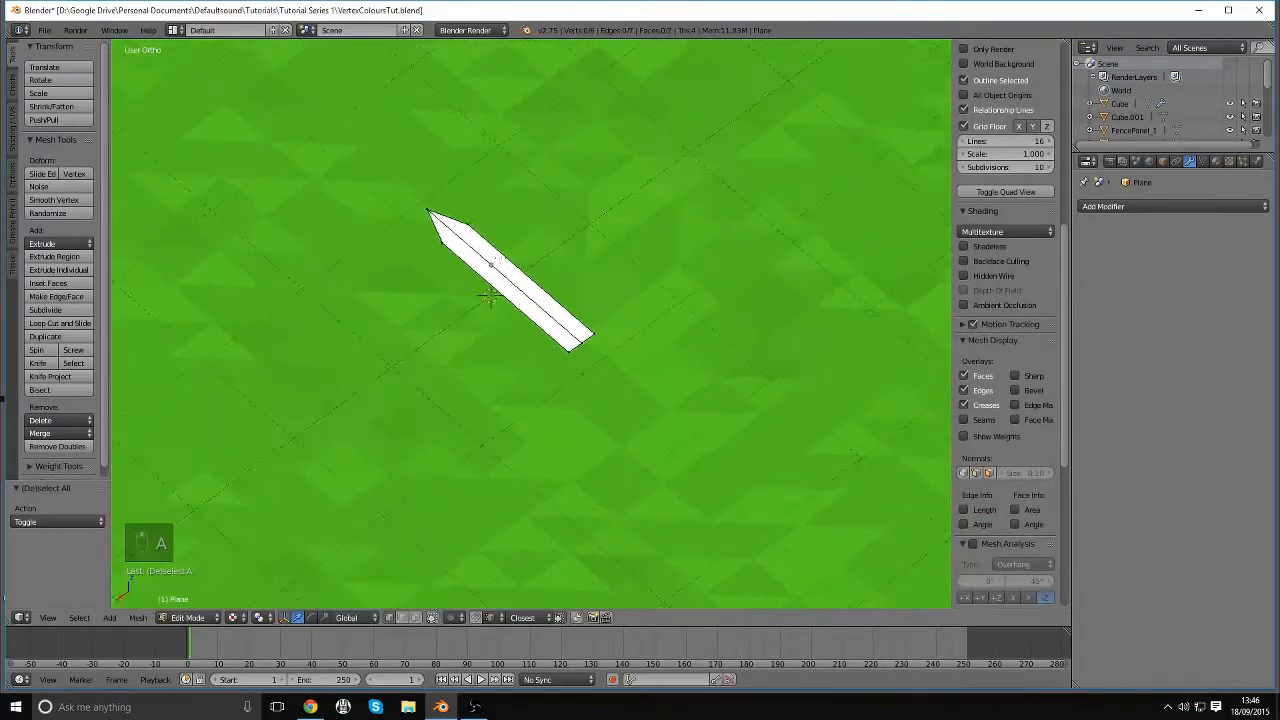
pyautogui.scroll(3, 556, 270)
pyautogui.rightClick(634, 338)
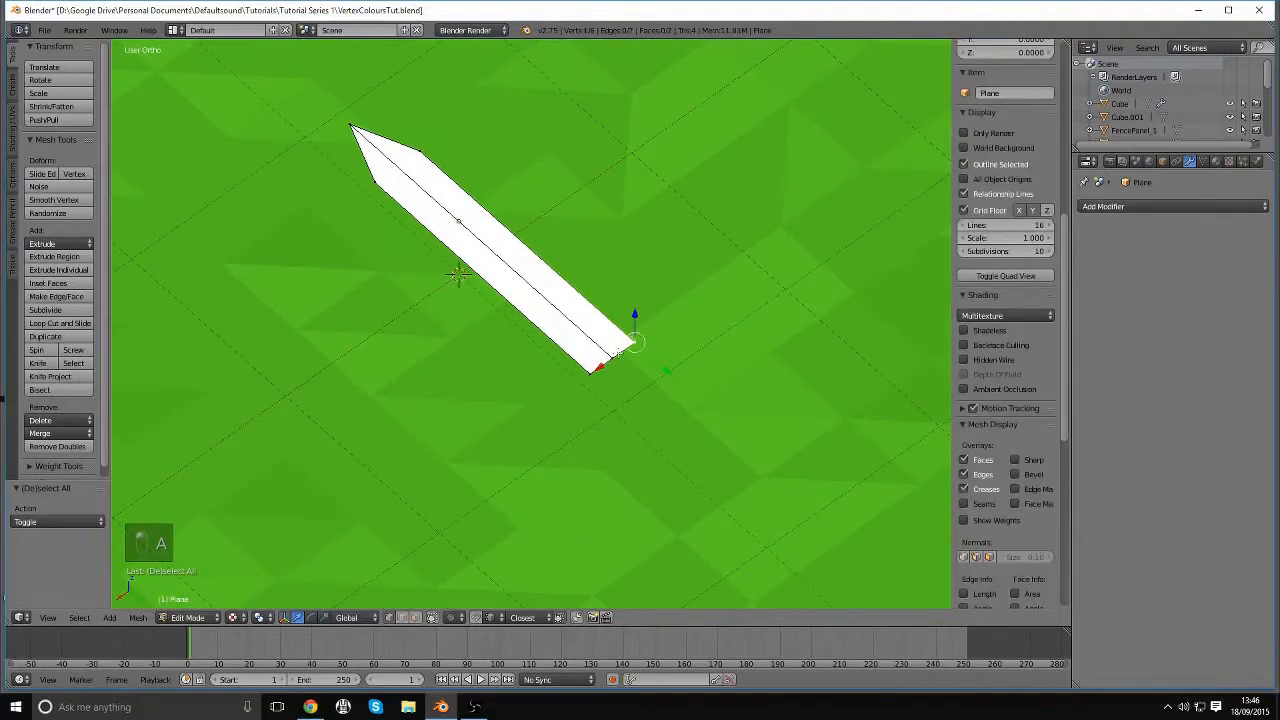
pyautogui.keyDown('shift'); pyautogui.rightClick(428, 135); pyautogui.keyUp('shift')
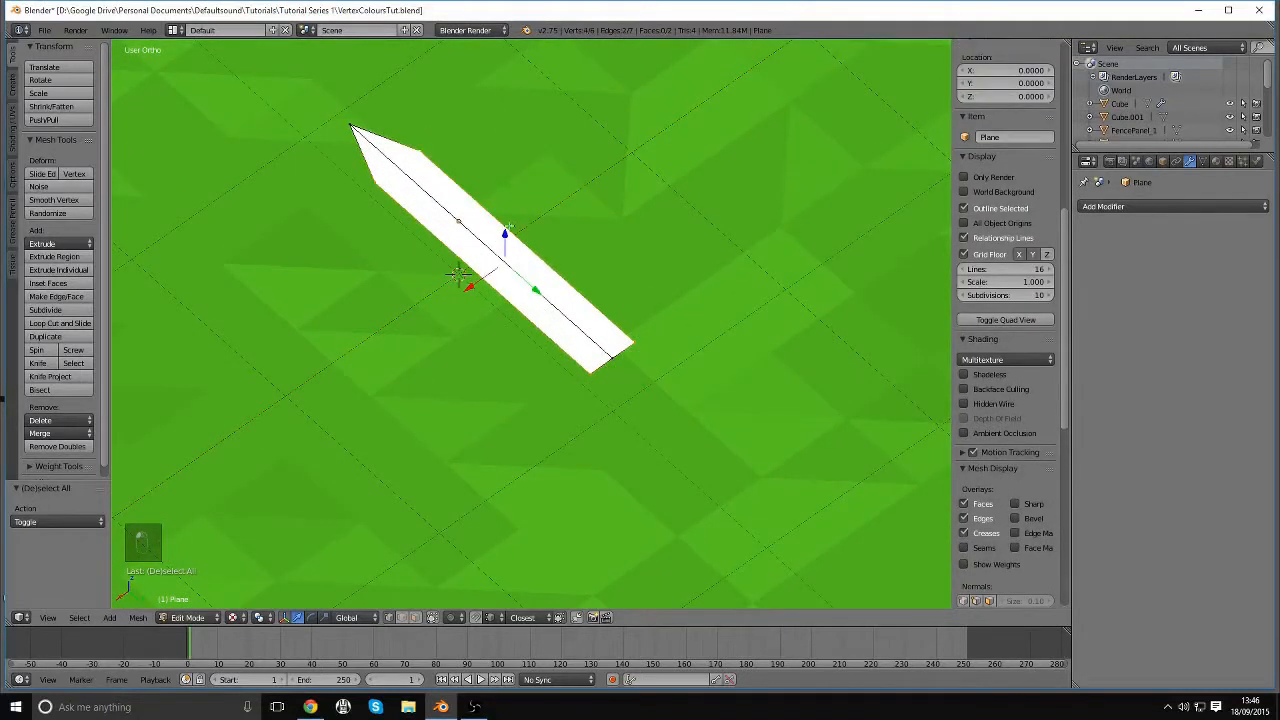
pyautogui.press('g')
pyautogui.press('y')
pyautogui.click(487, 217)
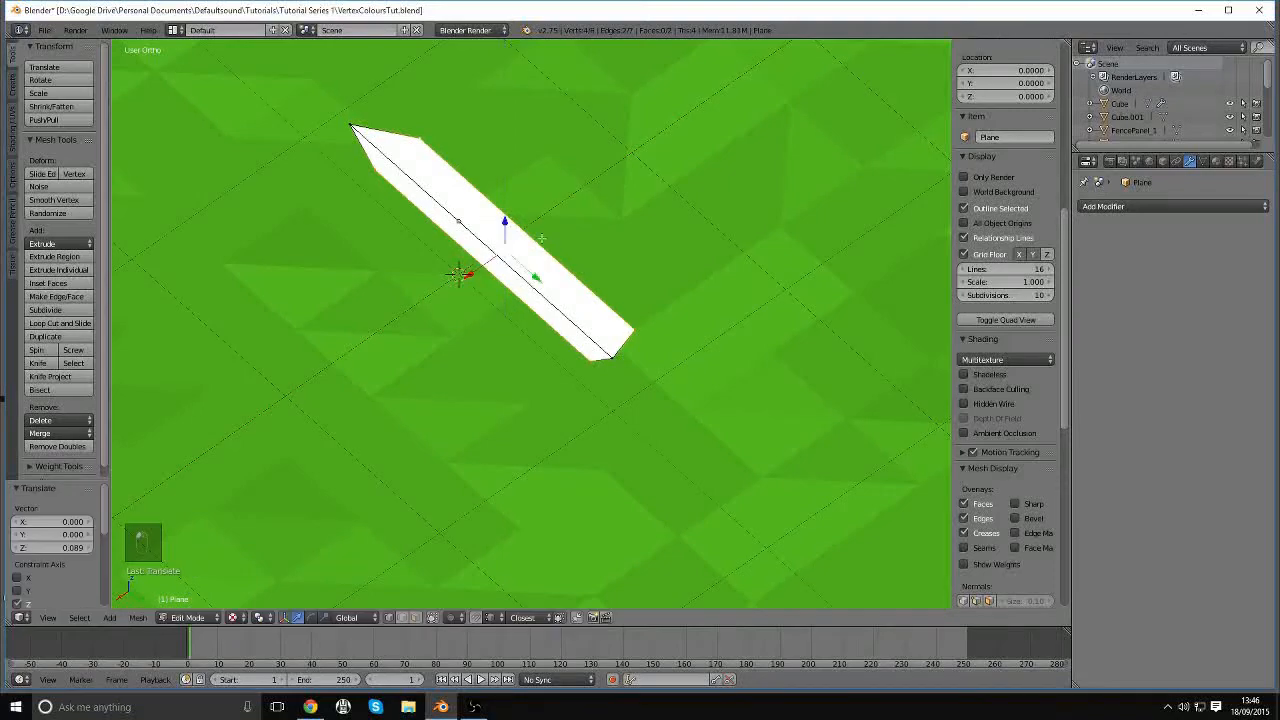
# Add a single loop cut across the width of the blade near its middle
pyautogui.moveTo(487, 217); pyautogui.dragTo(636, 242, button='middle')
pyautogui.moveTo(481, 193); pyautogui.dragTo(612, 338, button='middle')
pyautogui.press('a')
pyautogui.hotkey('ctrl', 'r')
pyautogui.doubleClick(591, 296)
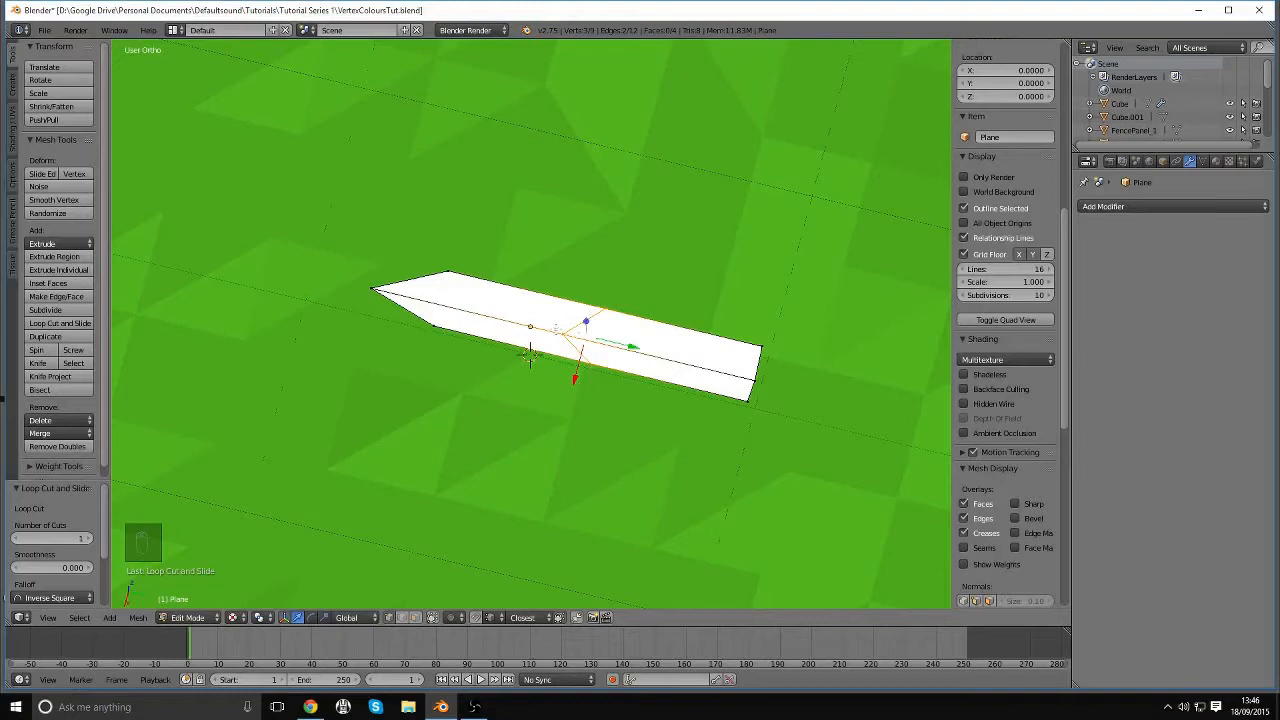
# Straighten the crosswise loop by scaling it to 0 along Y, and move it about 0.072 toward the tip
pyautogui.scroll(3, 615, 342)
pyautogui.moveTo(622, 343); pyautogui.dragTo(602, 328, button='middle')
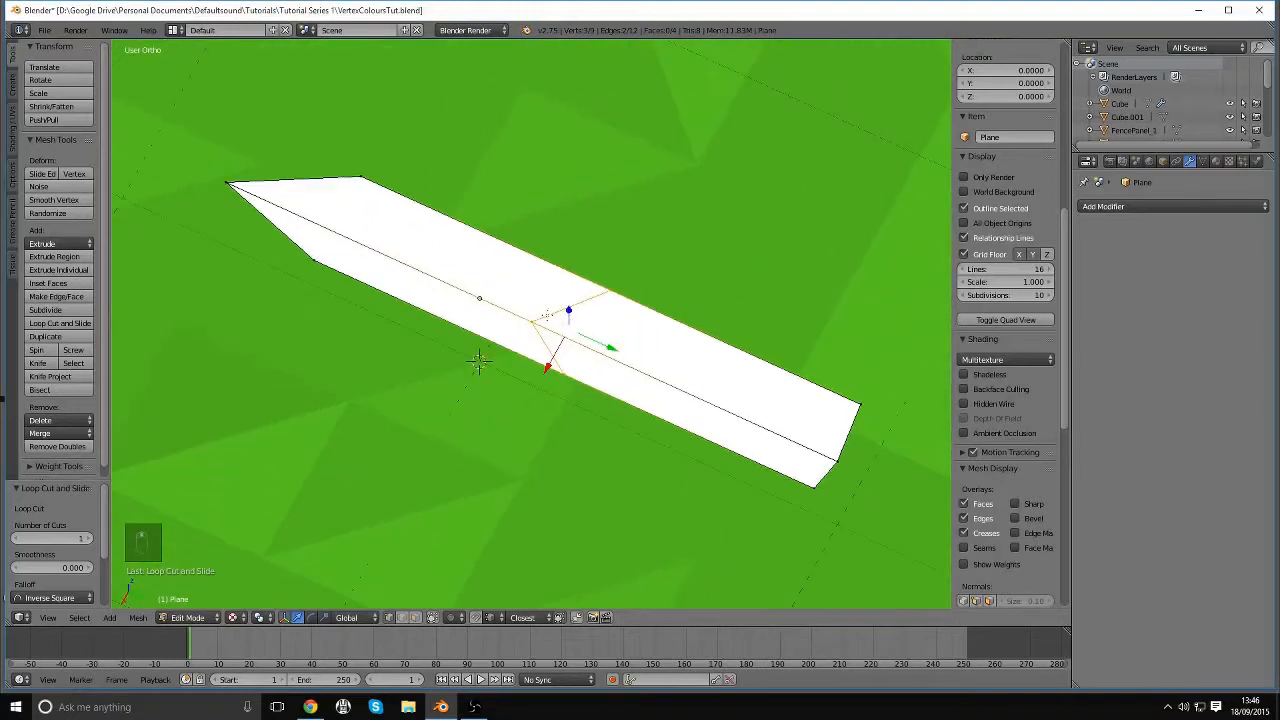
pyautogui.press('s')
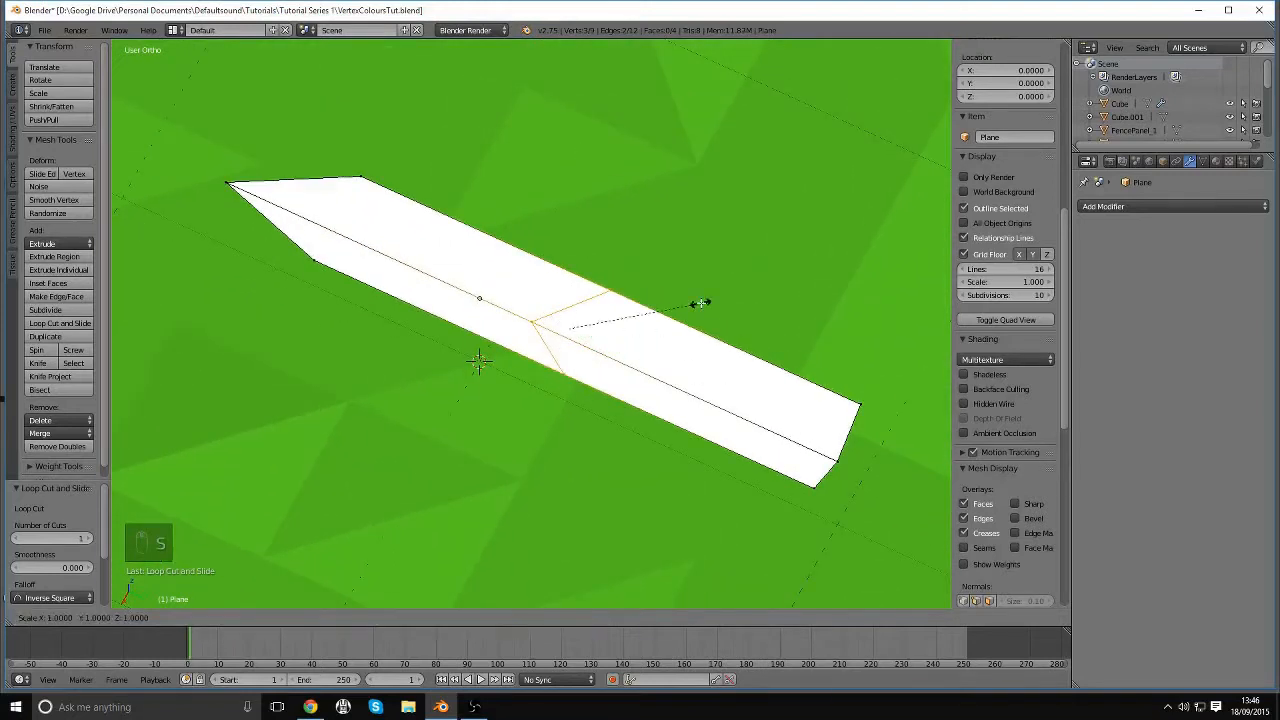
pyautogui.press('y')
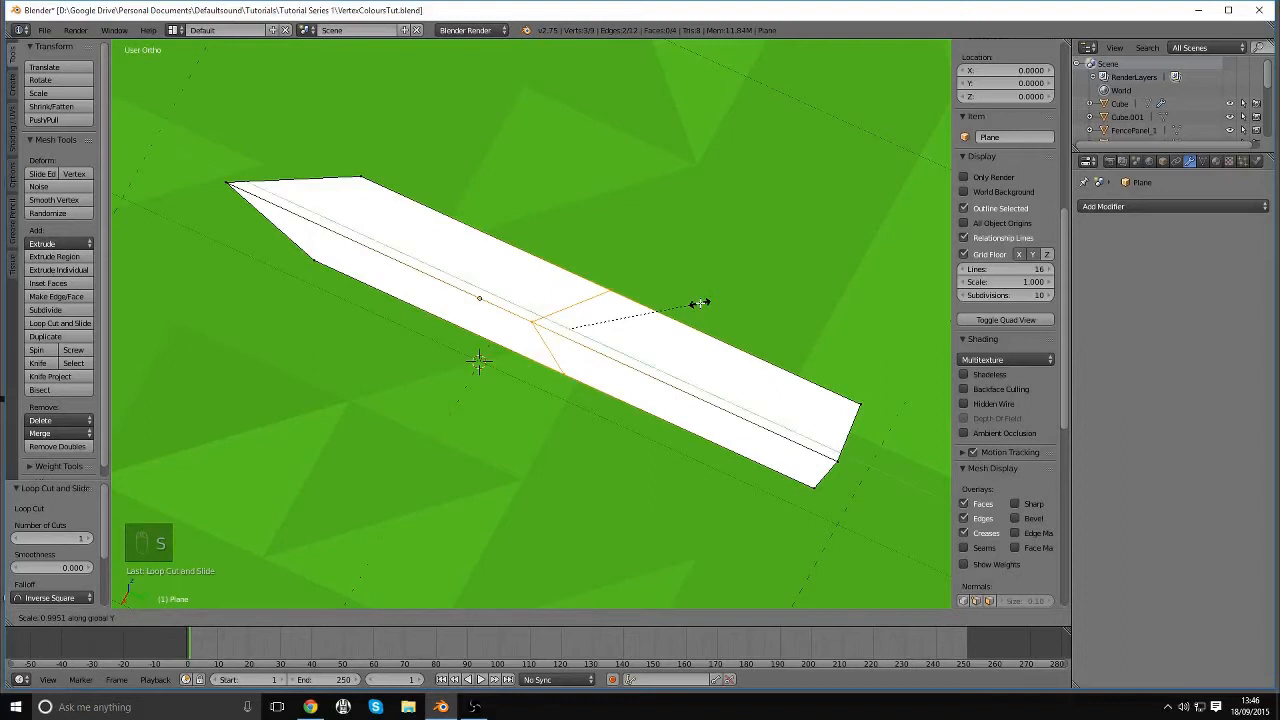
pyautogui.press('0')
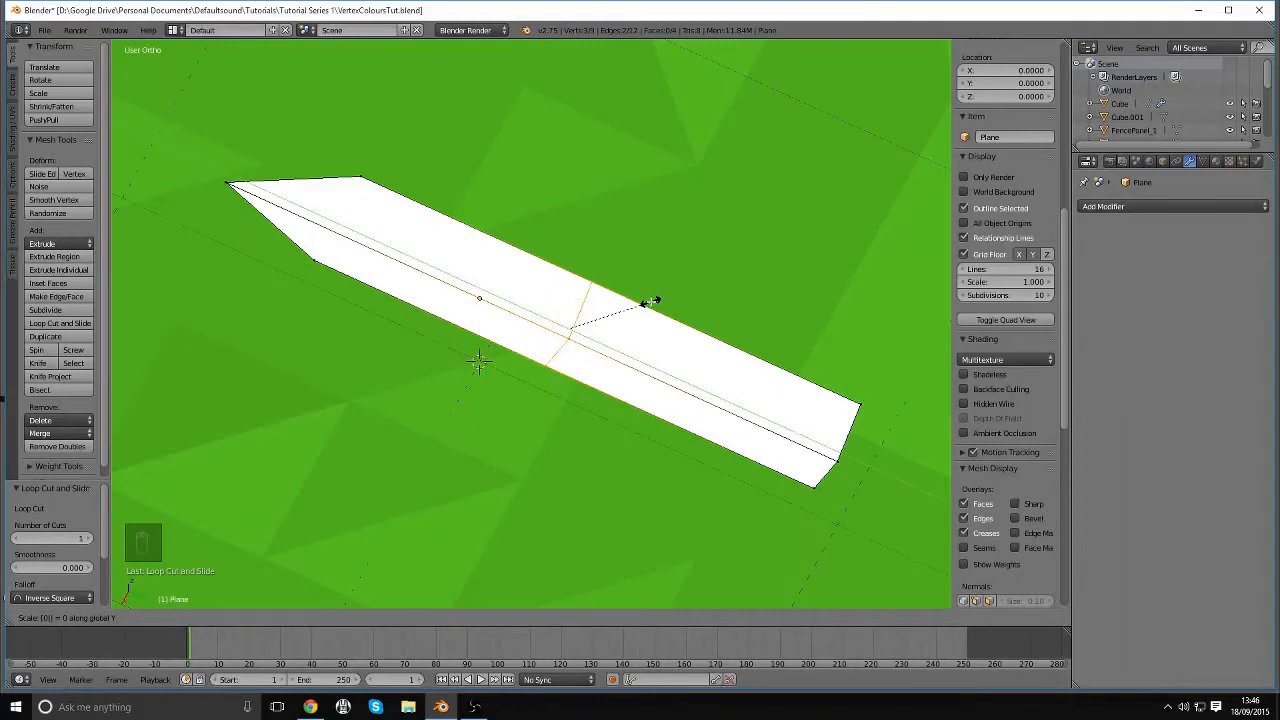
pyautogui.click(651, 302)
pyautogui.moveTo(651, 324); pyautogui.dragTo(649, 296, button='middle')
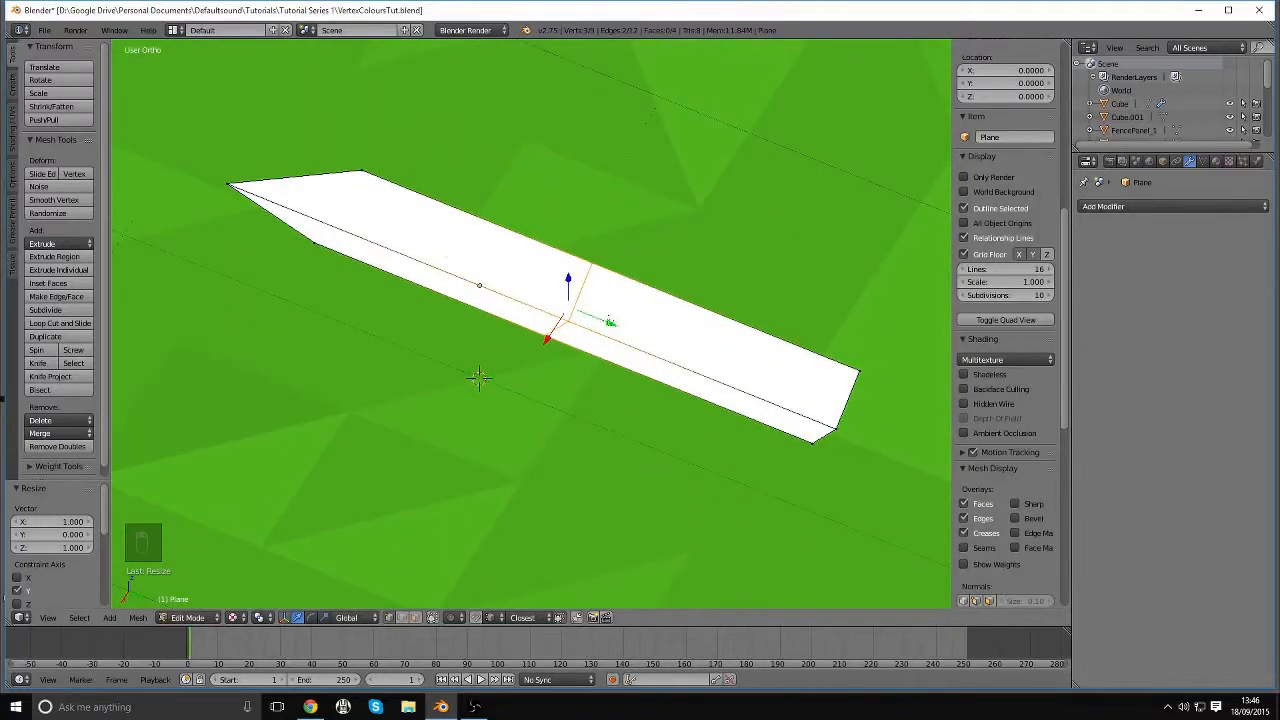
pyautogui.moveTo(610, 321); pyautogui.dragTo(584, 311)
# Try to lower the crosswise loop along Z to bend the blade
pyautogui.moveTo(634, 269); pyautogui.dragTo(664, 226, button='middle')
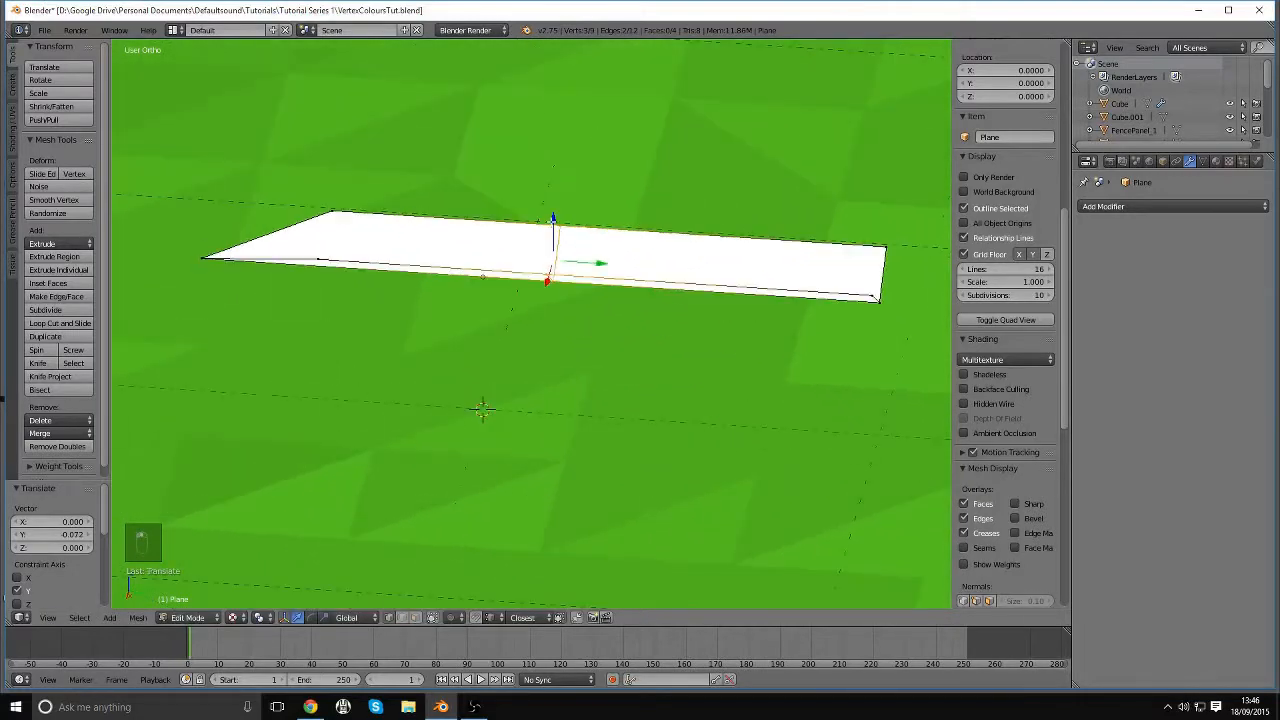
pyautogui.moveTo(552, 218)
pyautogui.mouseDown()
pyautogui.moveTo(561, 246)
pyautogui.moveTo(561, 185)
pyautogui.moveTo(563, 268)
pyautogui.moveTo(566, 215)
pyautogui.moveTo(567, 238)
pyautogui.mouseUp()
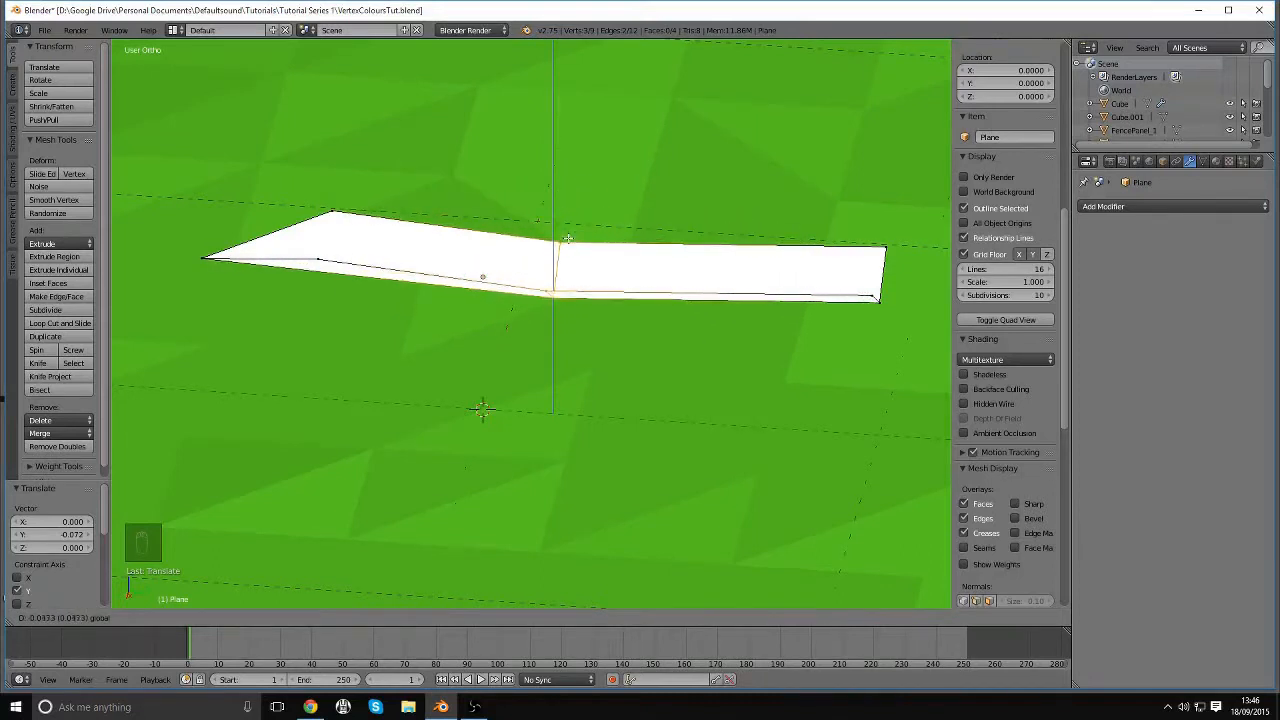
pyautogui.click(567, 238)
pyautogui.moveTo(567, 238); pyautogui.dragTo(700, 250, button='middle')
pyautogui.hotkey('ctrl', 'z')
# Shorten the blade by moving the tip-end vertices toward the base along Y
pyautogui.press('a')
pyautogui.press('b')
pyautogui.moveTo(280, 230); pyautogui.dragTo(375, 355)
pyautogui.press('g')
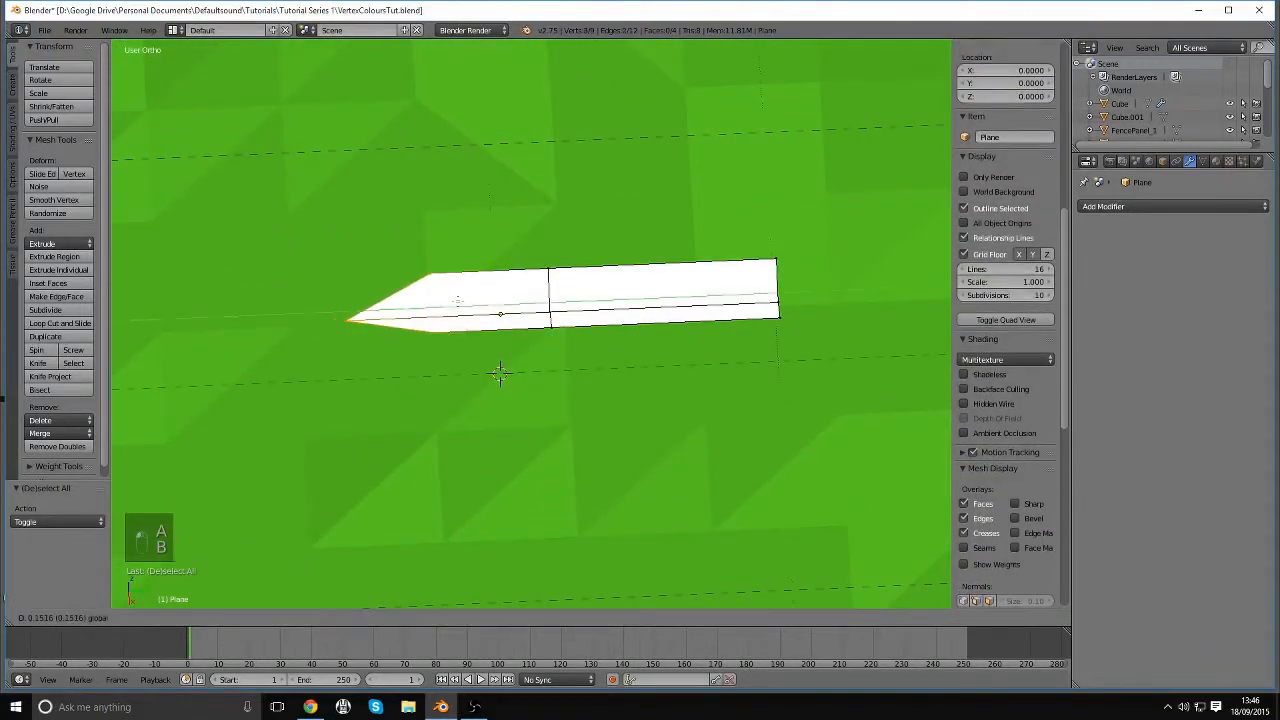
pyautogui.moveTo(458, 301); pyautogui.dragTo(460, 301)
# Shift the crosswise loop toward the base along Y to re-centre it on the shortened blade
pyautogui.press('a')
pyautogui.press('b')
pyautogui.moveTo(354, 221); pyautogui.dragTo(283, 205)
pyautogui.press('b')
pyautogui.moveTo(513, 300); pyautogui.dragTo(604, 306)
pyautogui.press('a')
# Narrow the whole blade by scaling it to about 0.759 along X, and return to Object Mode
pyautogui.scroll(-3, 708, 292)
pyautogui.moveTo(714, 291); pyautogui.dragTo(600, 260, button='middle')
pyautogui.press('a')
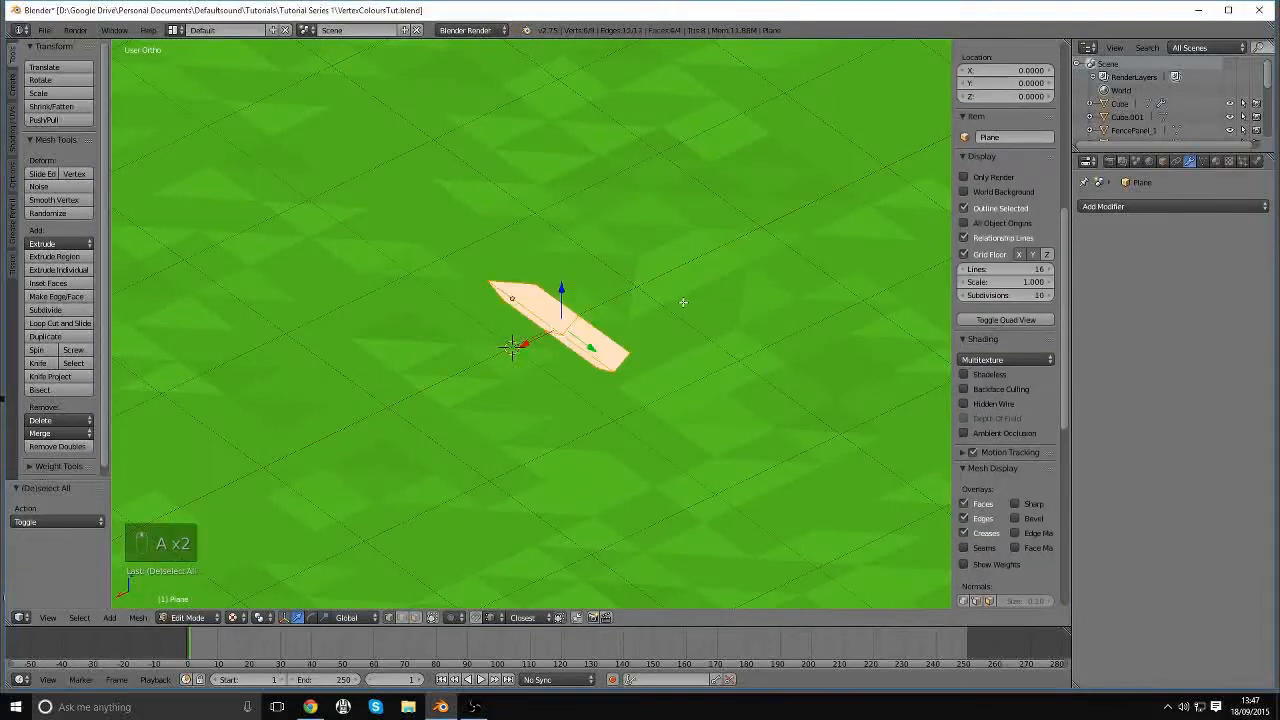
pyautogui.press('s')
pyautogui.click(651, 304)
pyautogui.scroll(-3, 614, 310)
pyautogui.press('Tab')
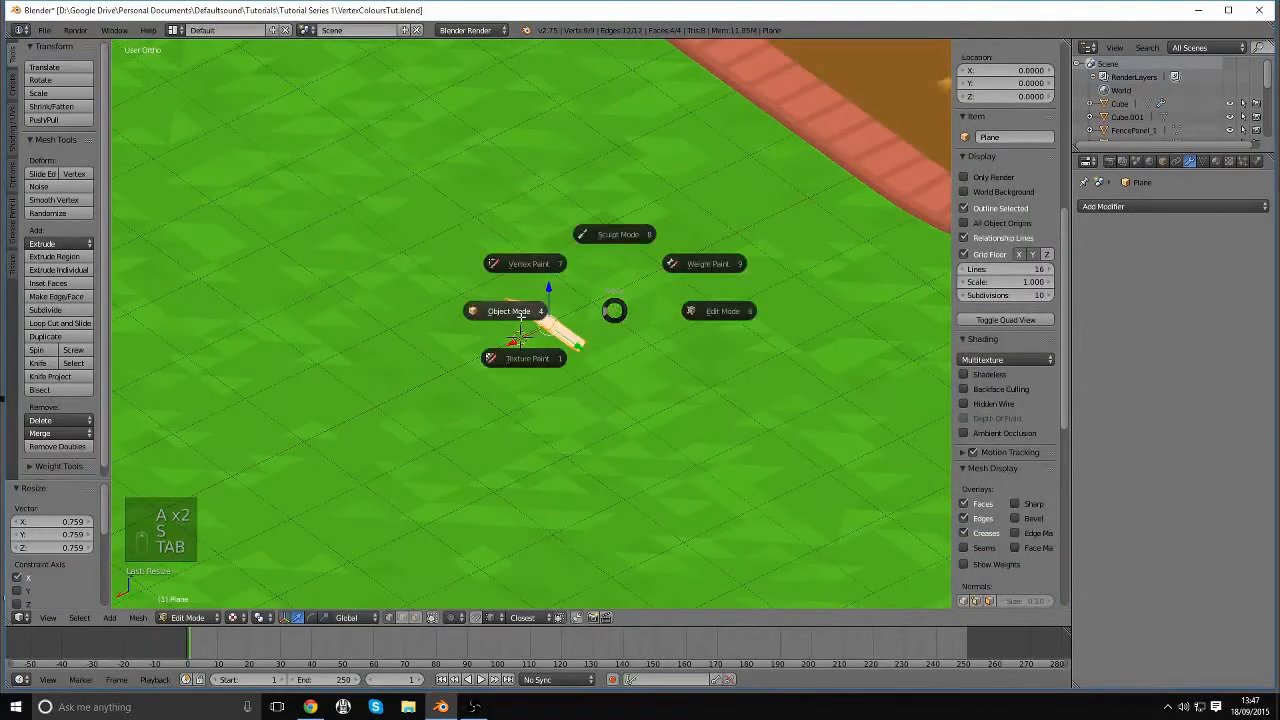
pyautogui.click(520, 317)
# In Edit Mode, select the centre vertex at the blade's base and snap the 3D cursor to it
pyautogui.moveTo(530, 333); pyautogui.dragTo(680, 331, button='middle')
pyautogui.scroll(2, 598, 328)
pyautogui.press('Tab')
pyautogui.click(761, 327)
pyautogui.moveTo(761, 327); pyautogui.dragTo(609, 370, button='middle')
pyautogui.rightClick(585, 384)
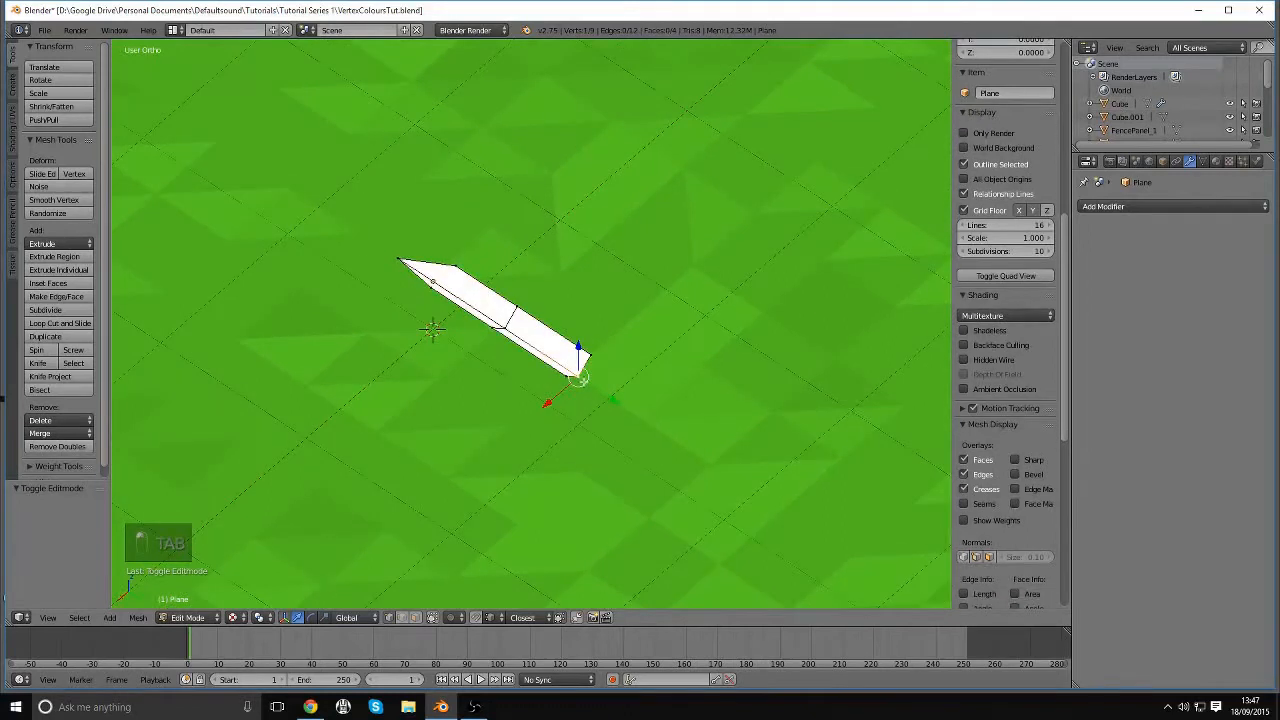
pyautogui.hotkey('shift', 's')
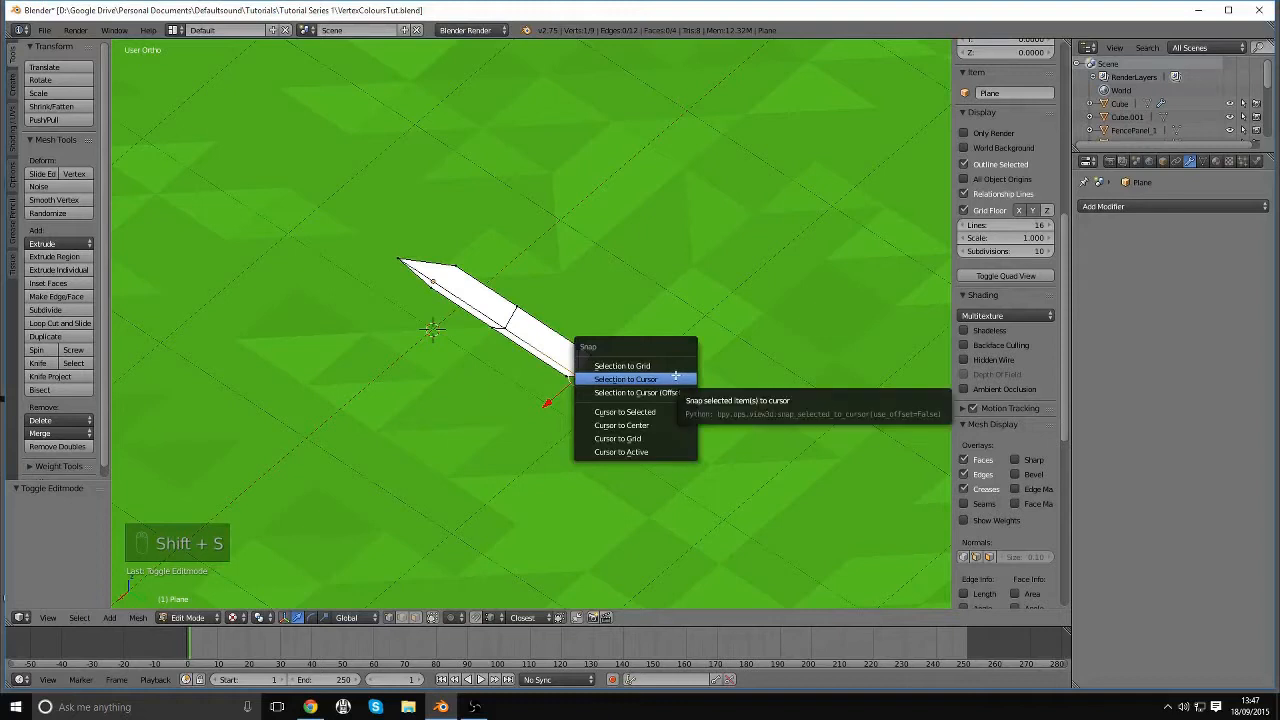
pyautogui.click(663, 414)
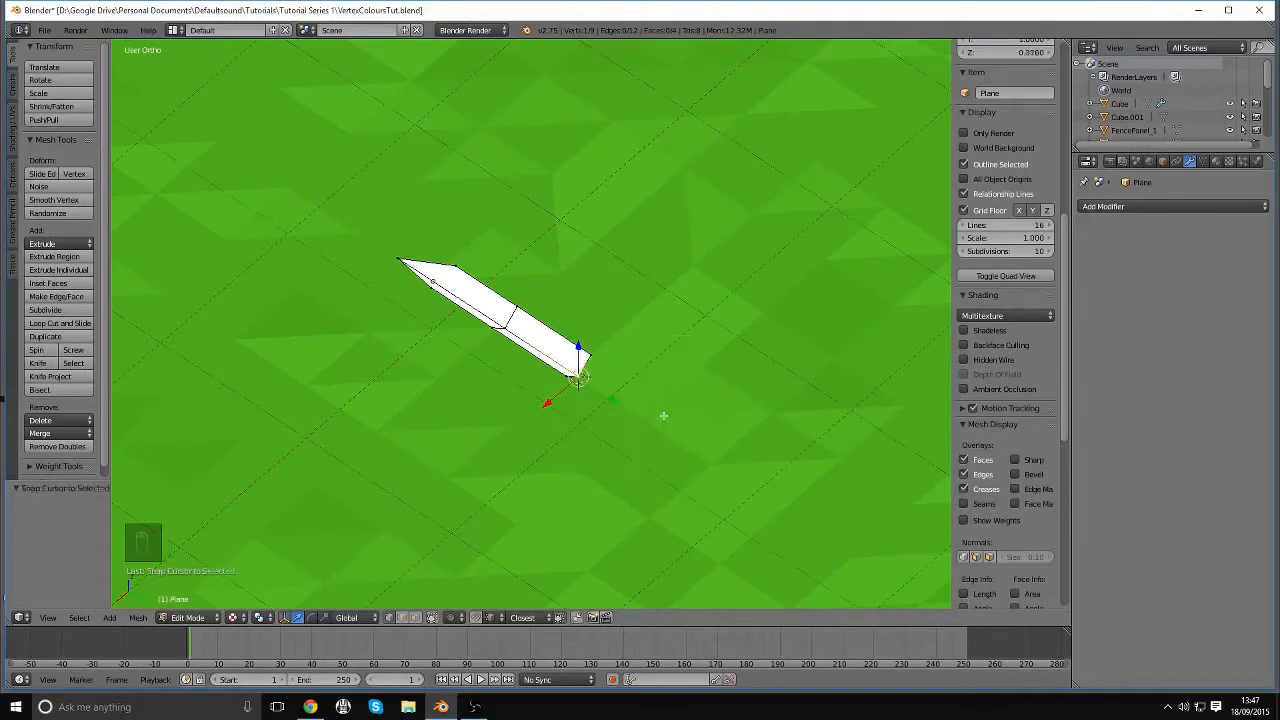
# In Object Mode, set the blade's origin to the 3D cursor at its base
pyautogui.scroll(2, 617, 363)
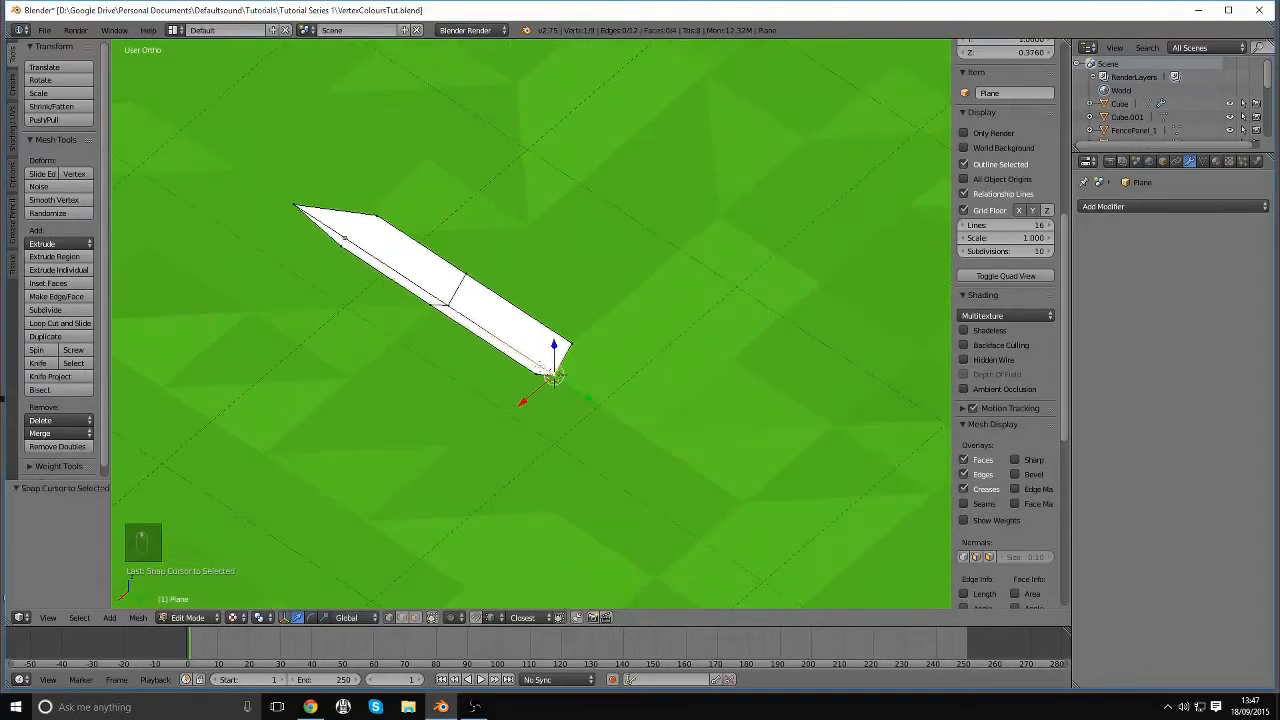
pyautogui.press('Tab')
pyautogui.click(485, 353)
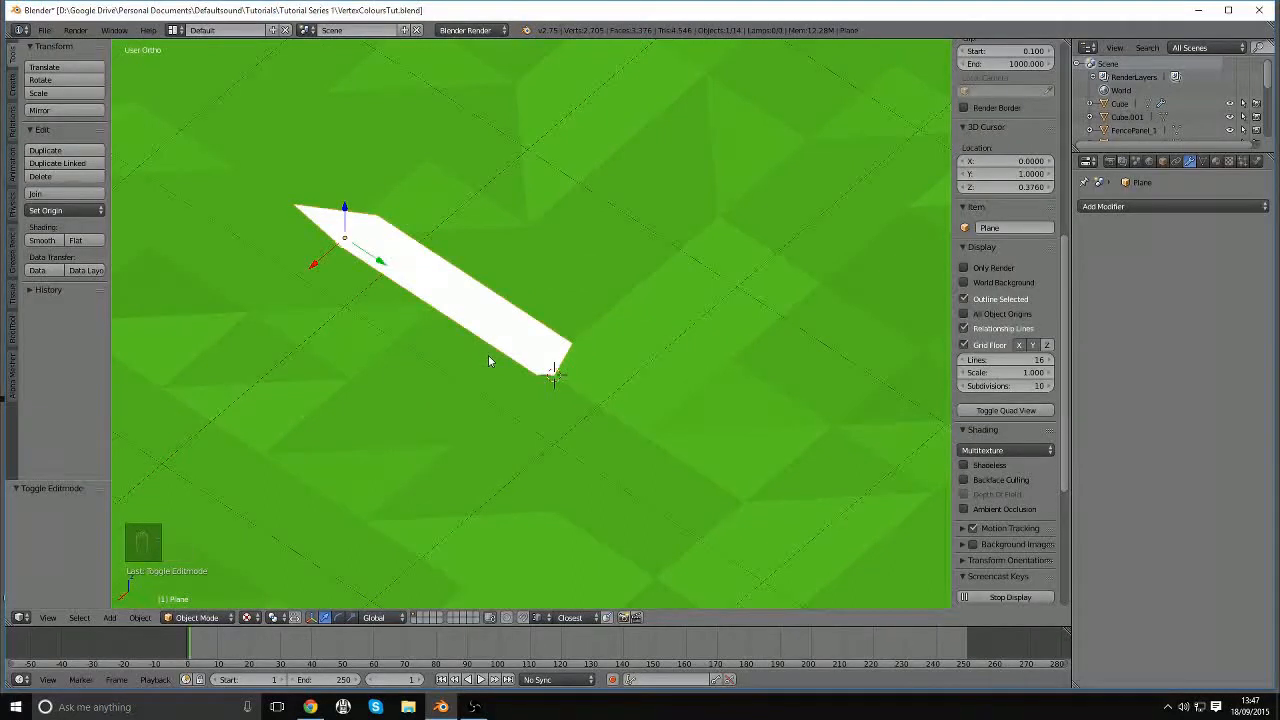
pyautogui.hotkey('ctrl', 'alt', 'shift', 'c')
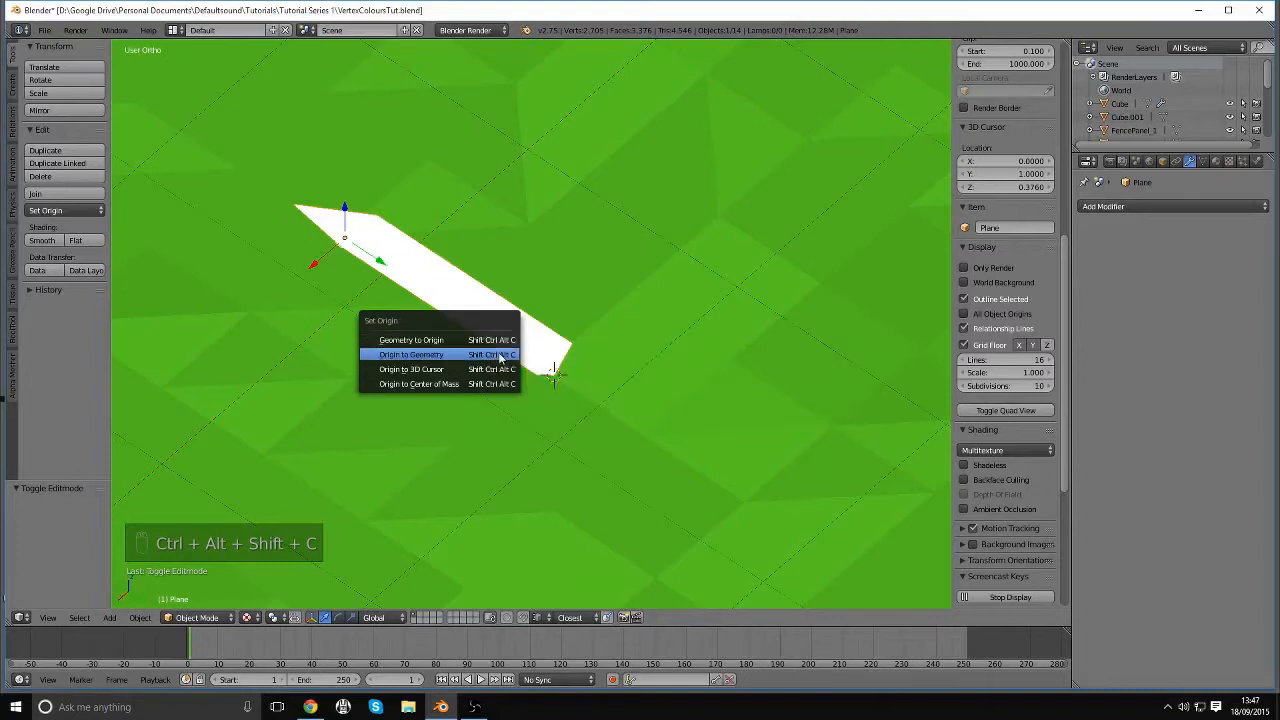
pyautogui.click(493, 369)
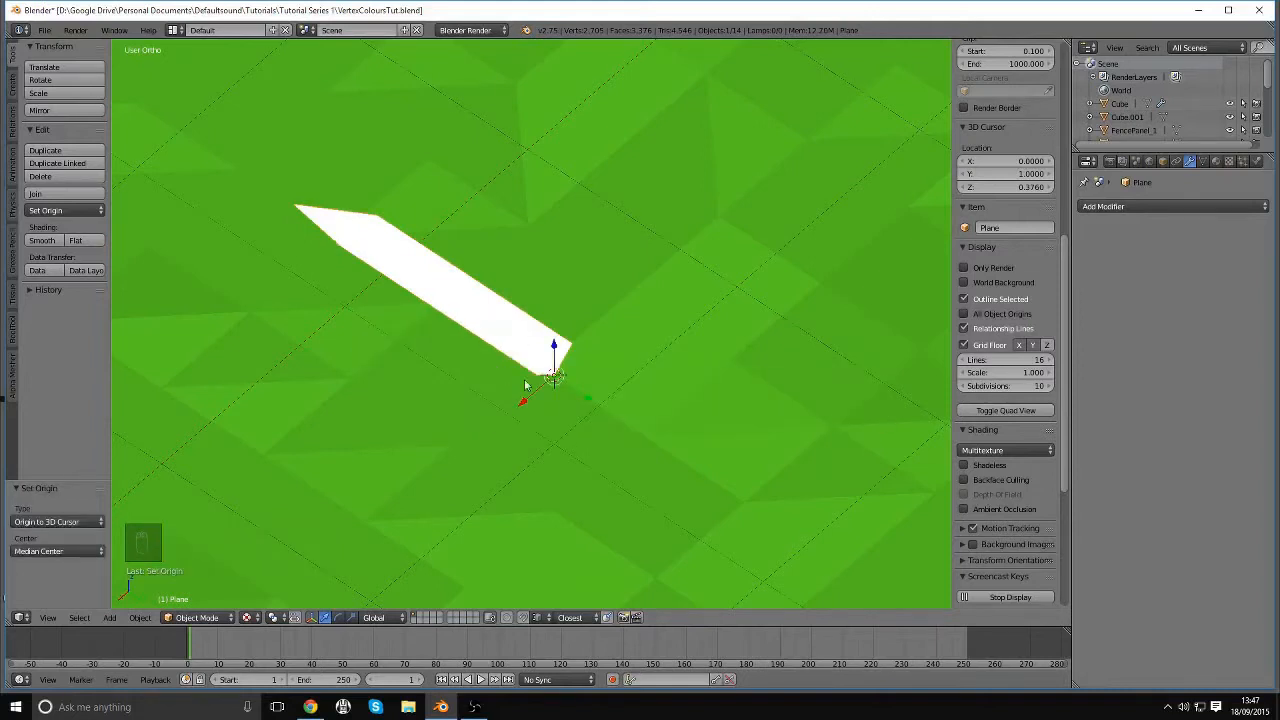
pyautogui.moveTo(638, 400); pyautogui.dragTo(567, 352, button='middle')
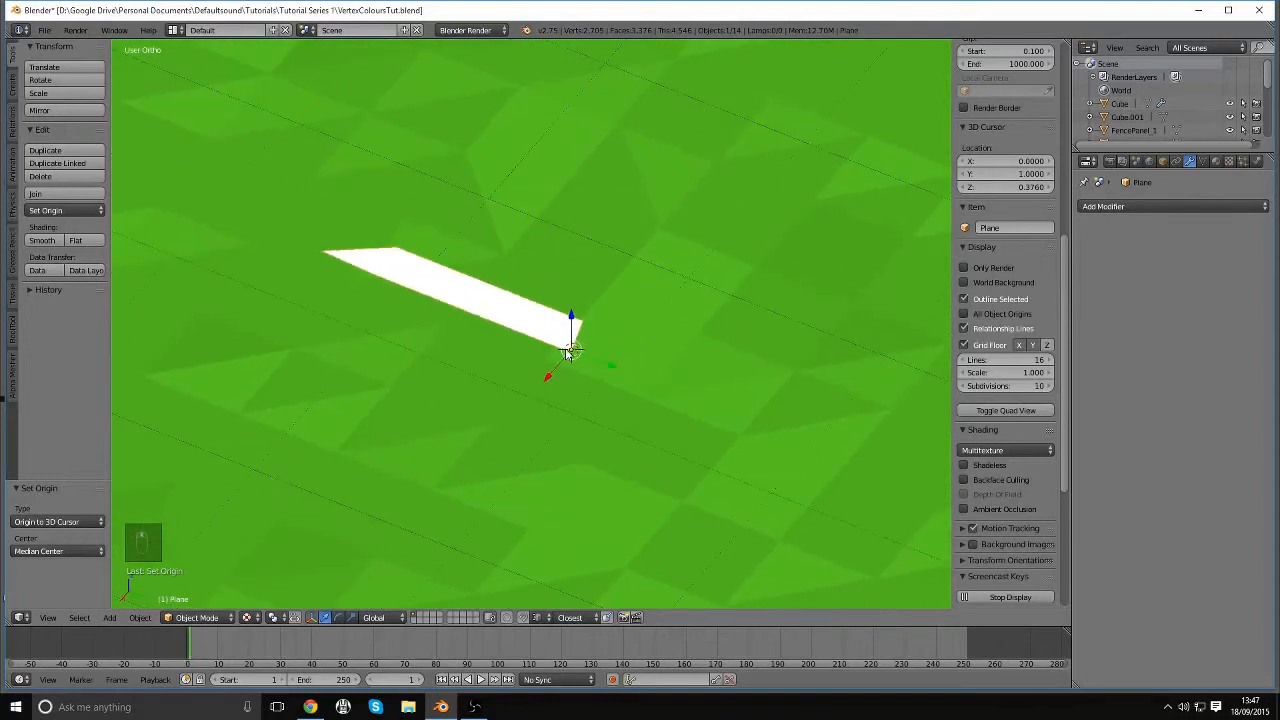
# Clear the blade's location so it sits at the world origin, and reset the 3D cursor to the scene centre
pyautogui.hotkey('alt', 'g')
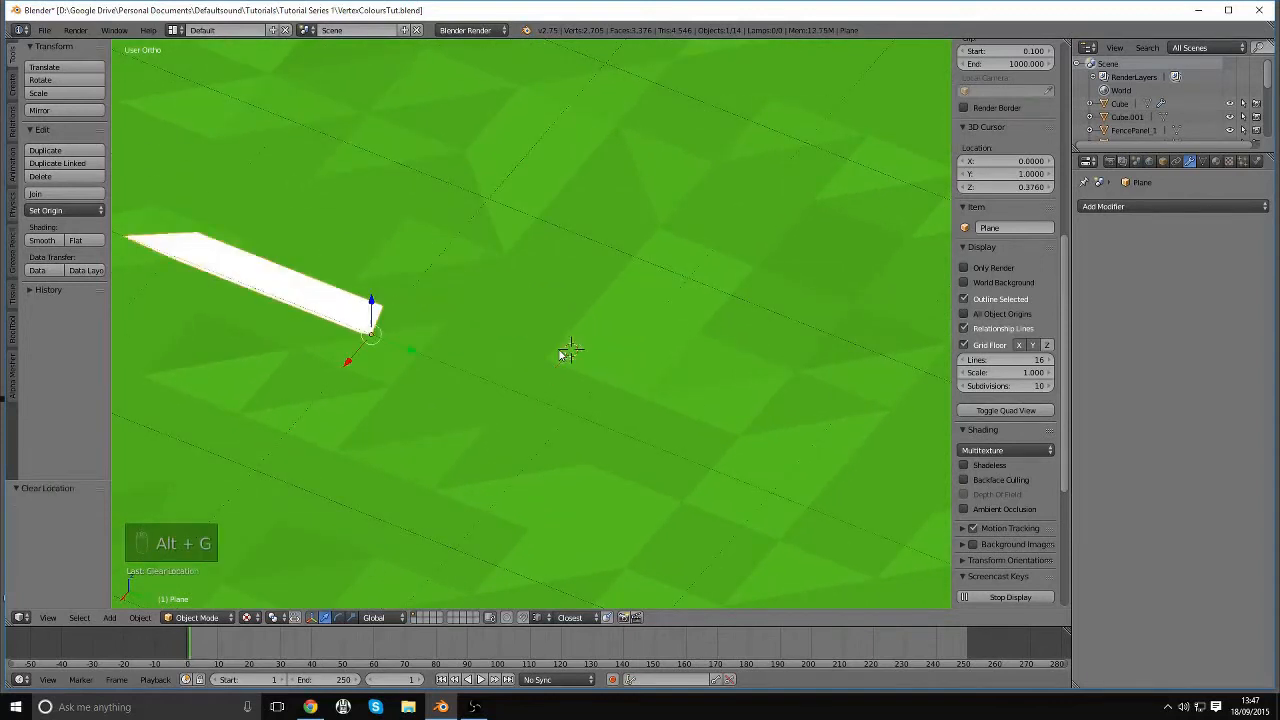
pyautogui.keyDown('shift'); pyautogui.moveTo(459, 352); pyautogui.dragTo(635, 360, button='middle'); pyautogui.keyUp('shift')
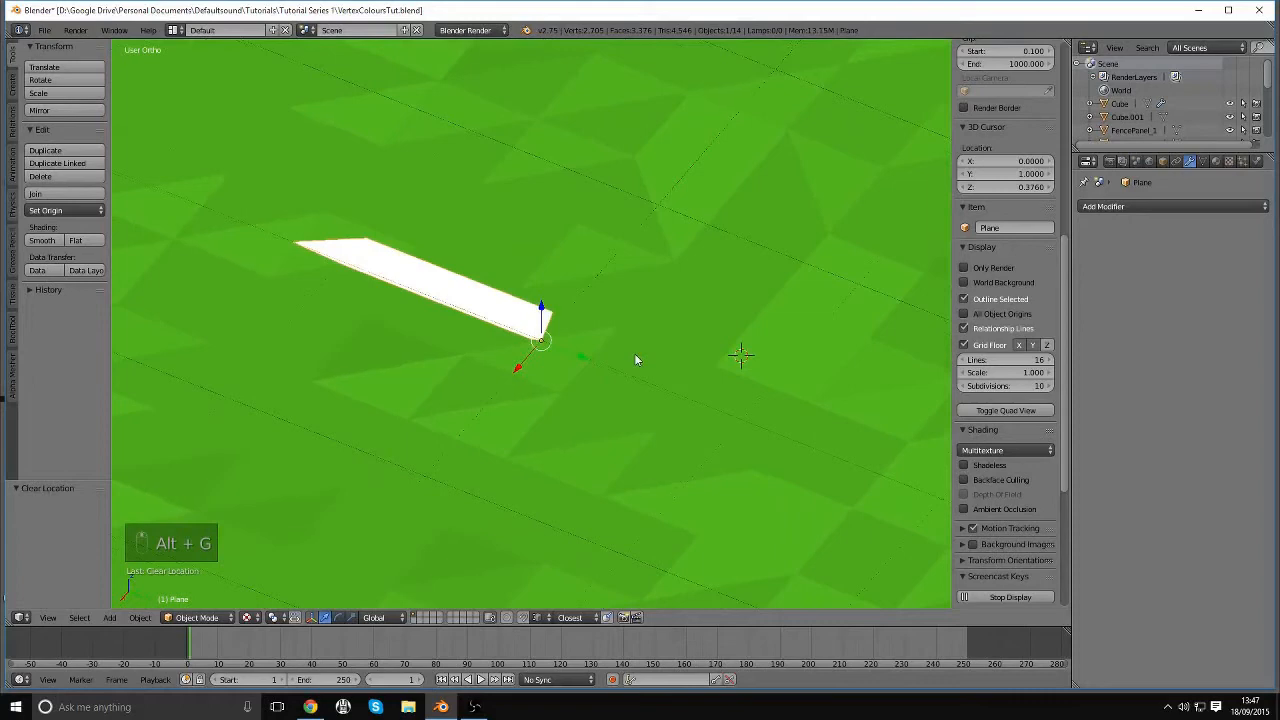
pyautogui.moveTo(537, 286); pyautogui.dragTo(486, 277, button='middle')
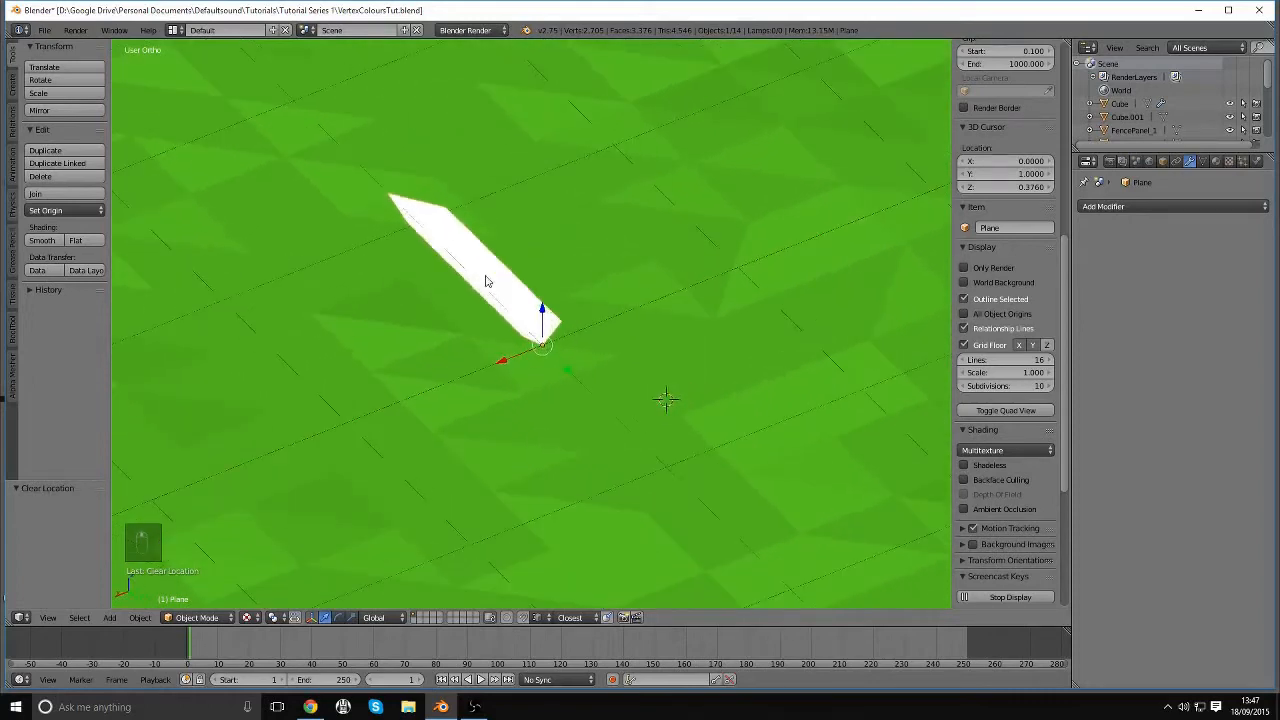
pyautogui.hotkey('shift', 'c')
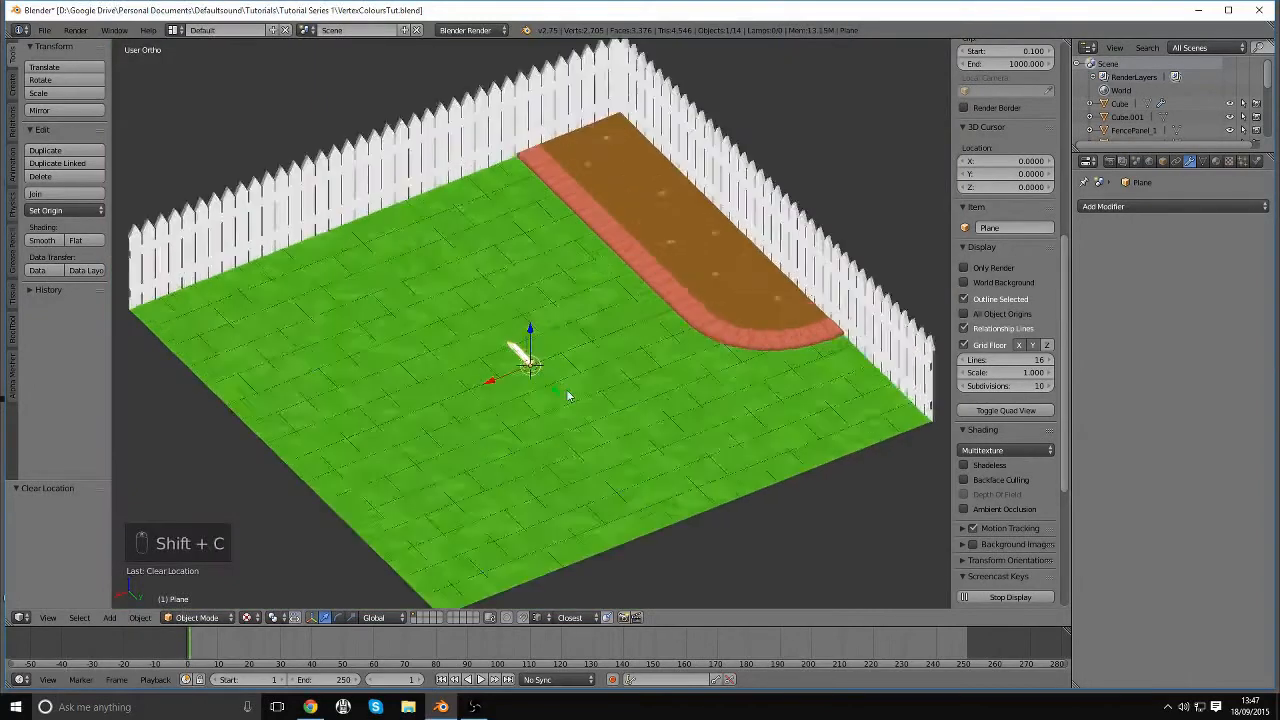
pyautogui.scroll(5, 569, 400)
pyautogui.moveTo(576, 291); pyautogui.dragTo(450, 268, button='middle')
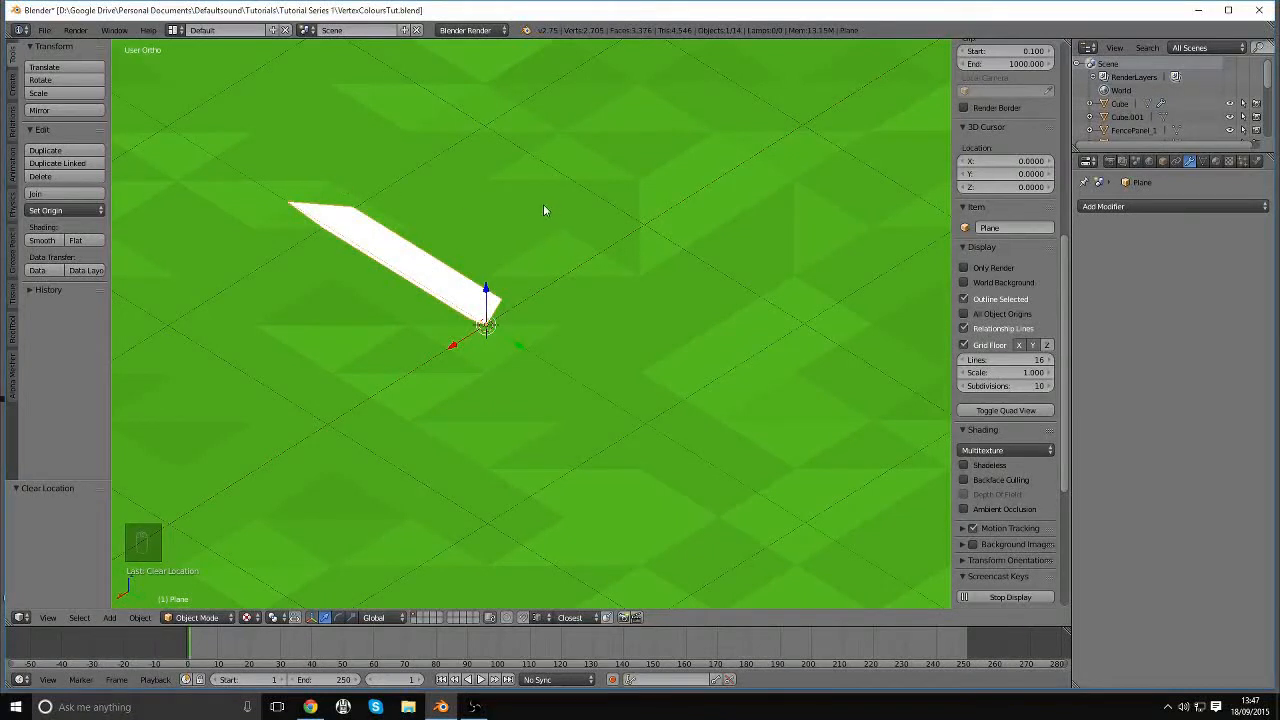
pyautogui.press('r')
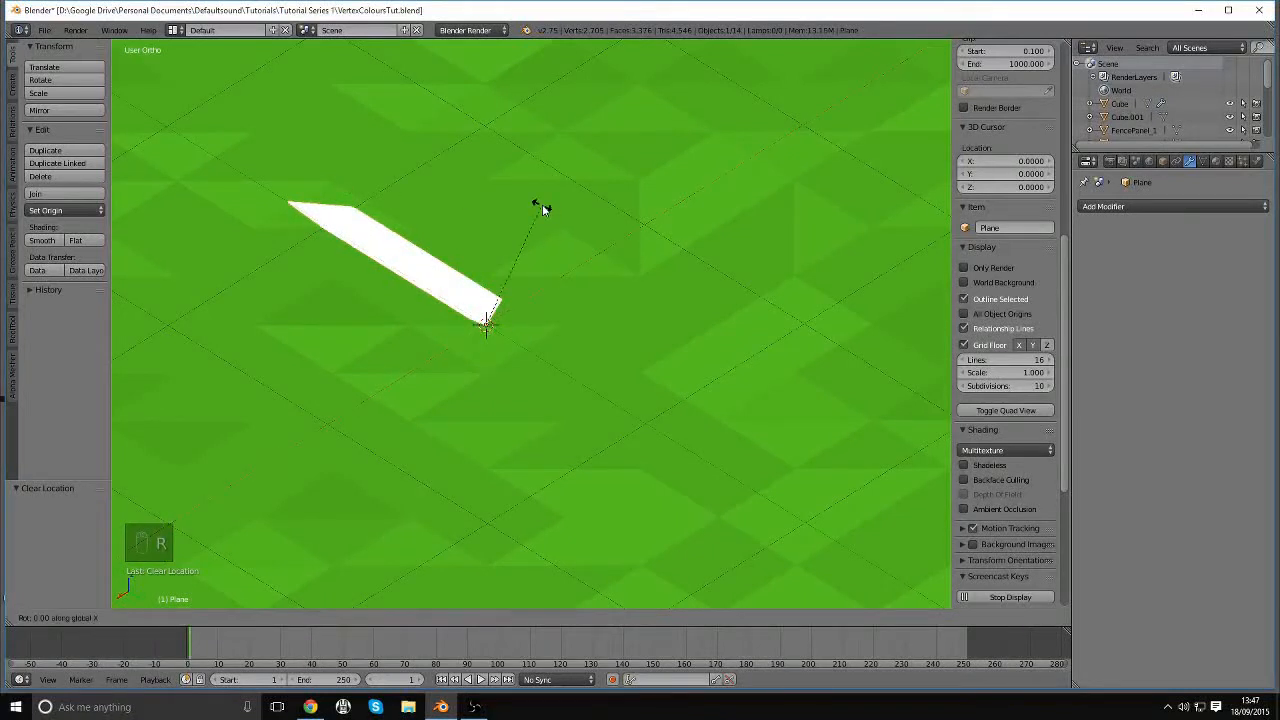
pyautogui.press('x')
pyautogui.press('9')
pyautogui.press('0')
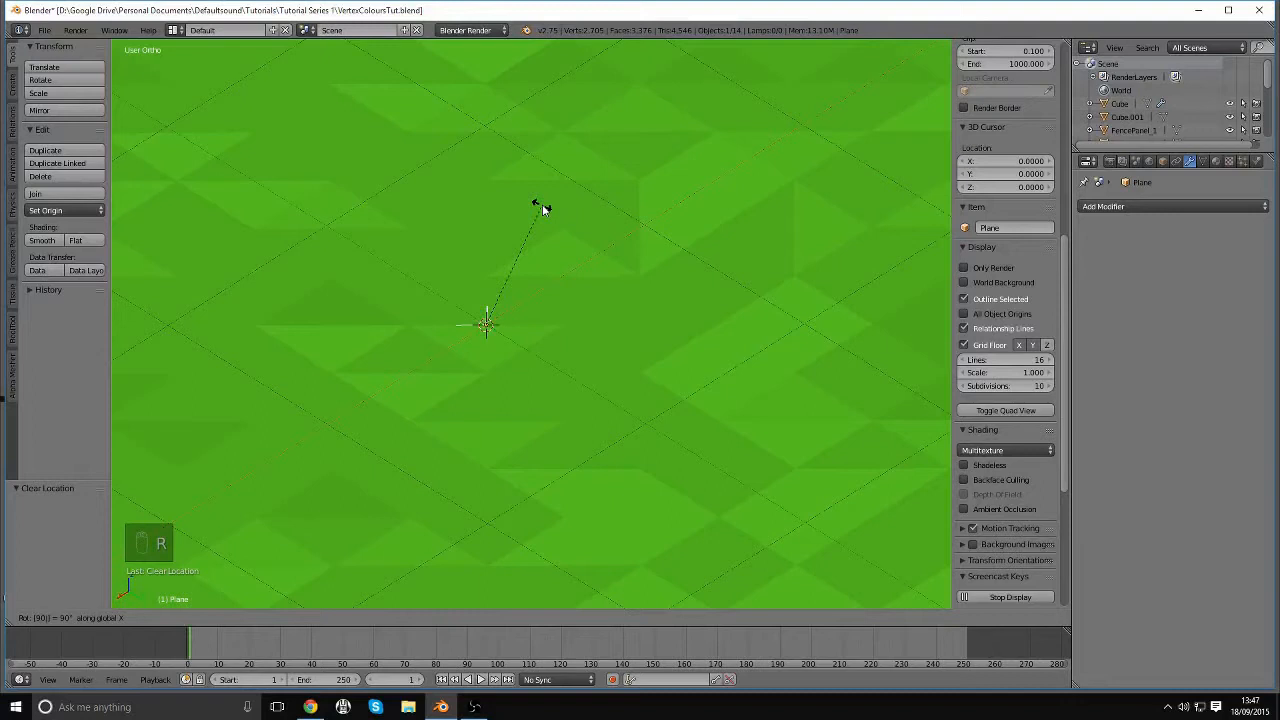
pyautogui.click(541, 208)
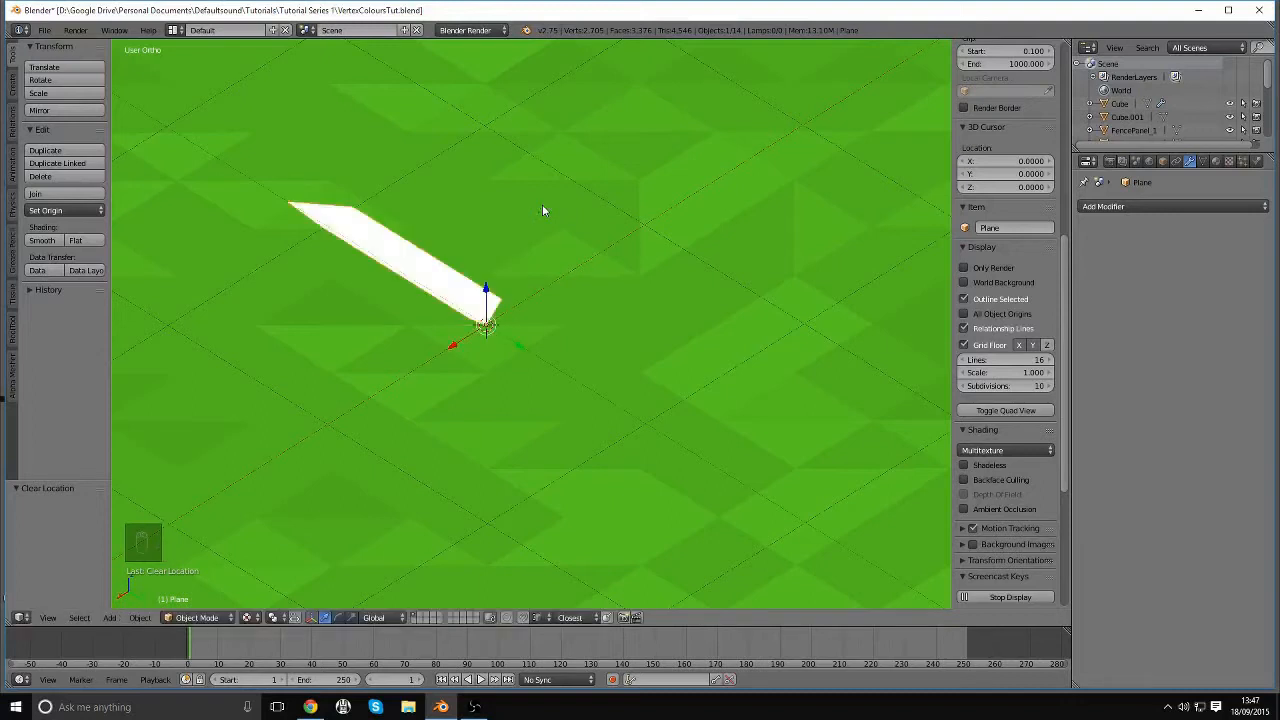
# Rotate the blade -90° about the global X axis so it stands upright on the lawn
pyautogui.press('r')
pyautogui.press('x')
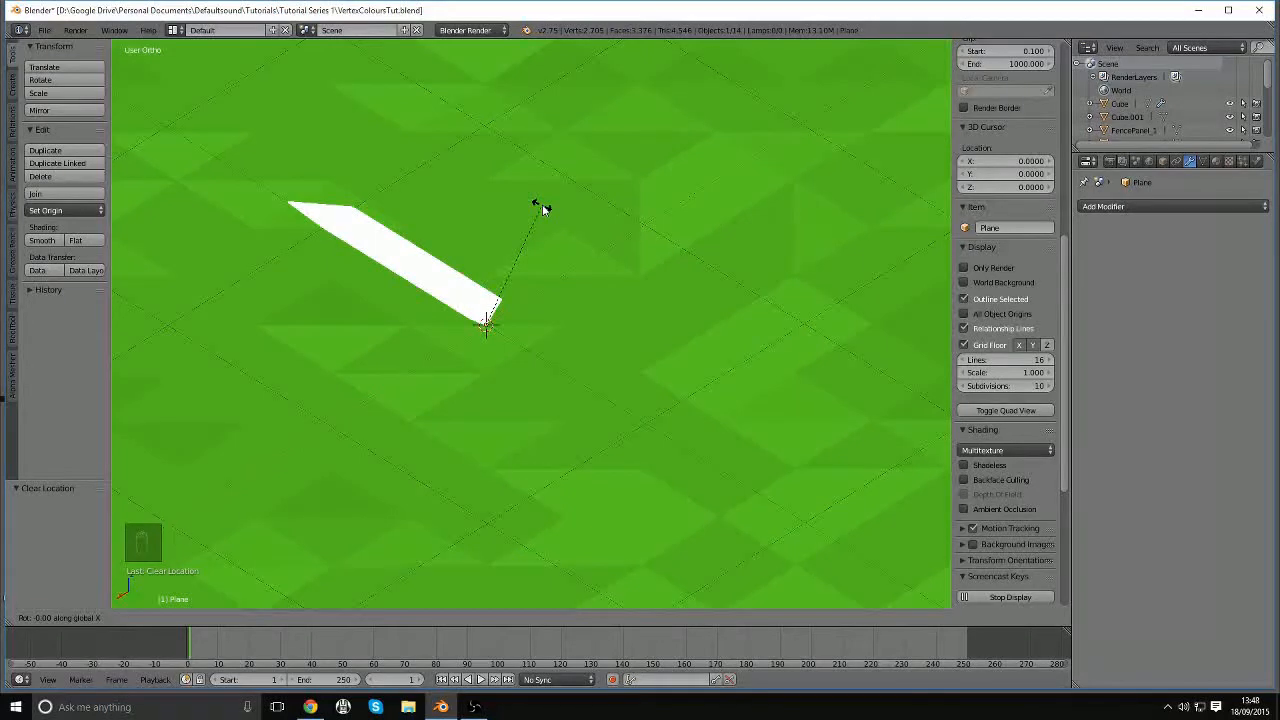
pyautogui.write('-90')
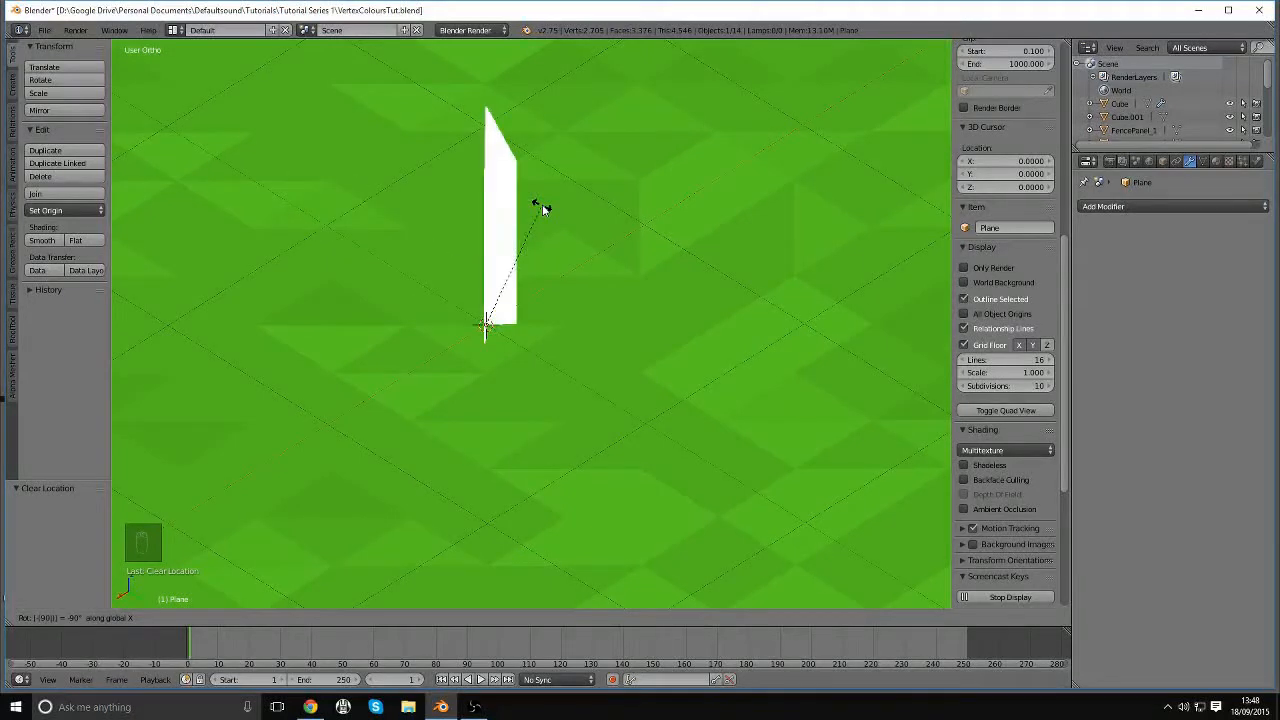
pyautogui.click(542, 207)
pyautogui.moveTo(542, 207); pyautogui.dragTo(553, 254, button='middle')
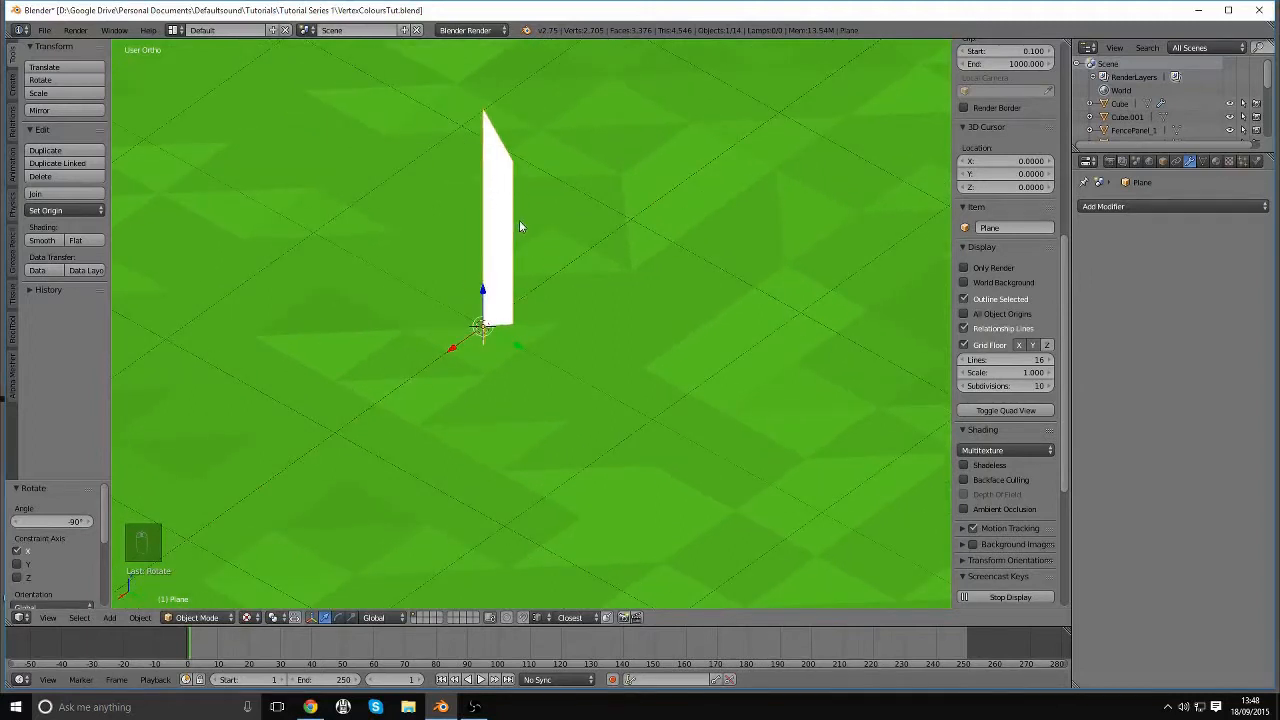
# Apply the rotation and scale to the upright blade
pyautogui.hotkey('ctrl', 'a')
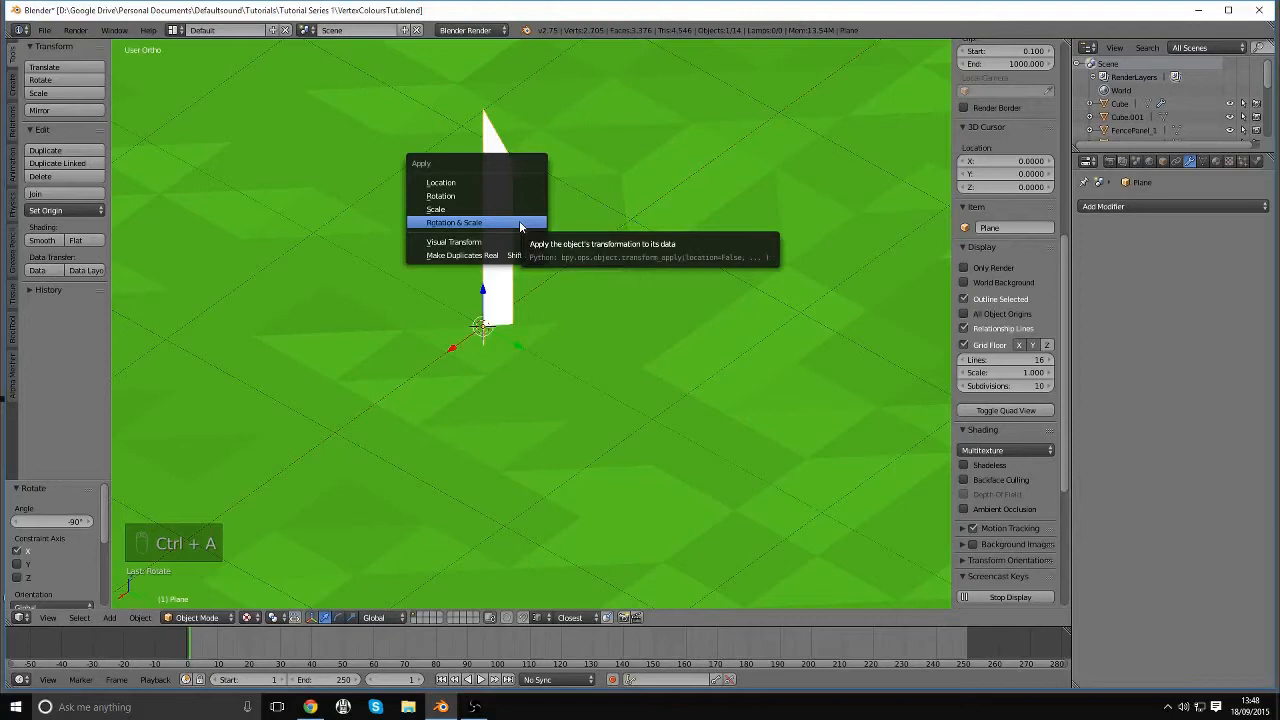
pyautogui.click(519, 223)
pyautogui.moveTo(641, 331)
pyautogui.mouseDown(button='middle')
pyautogui.moveTo(574, 329)
pyautogui.moveTo(637, 314)
pyautogui.moveTo(681, 343)
pyautogui.moveTo(628, 318)
pyautogui.moveTo(595, 333)
pyautogui.moveTo(618, 328)
pyautogui.mouseUp(button='middle')
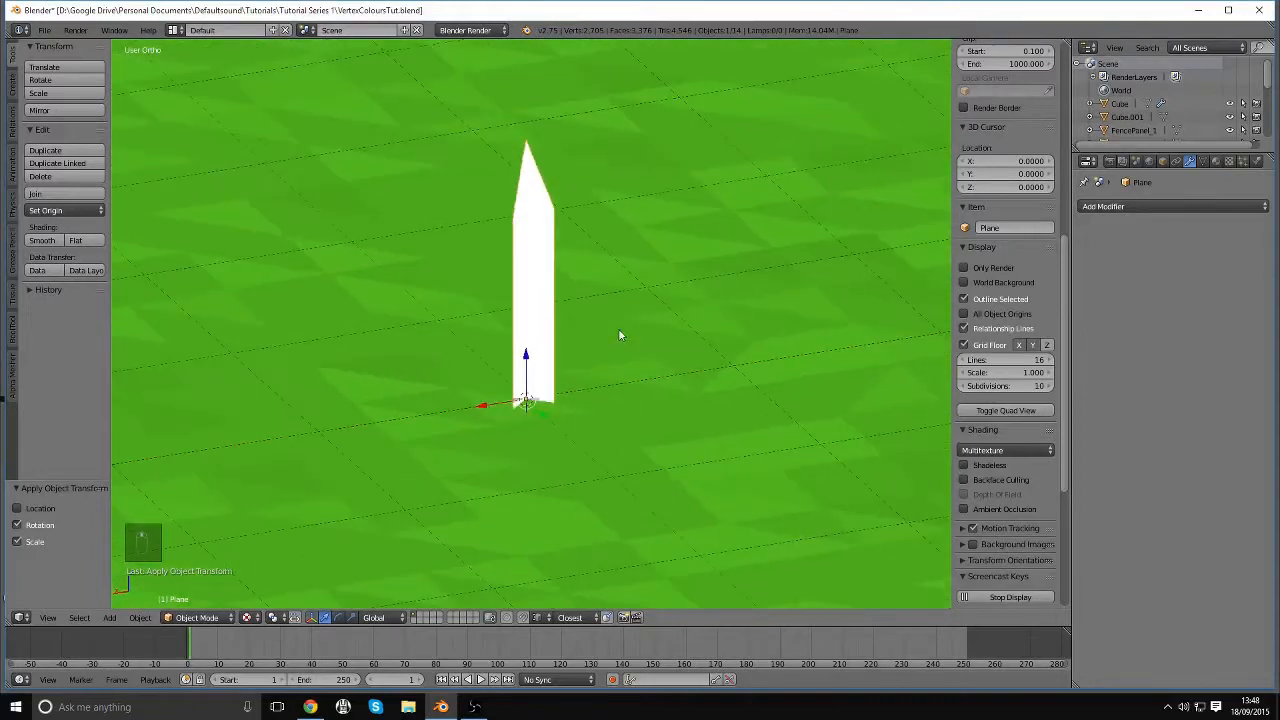
# In Vertex Paint mode, set the brush colour to the lawn's darker green and fill the whole blade with it
pyautogui.press('Tab')
pyautogui.click(569, 294)
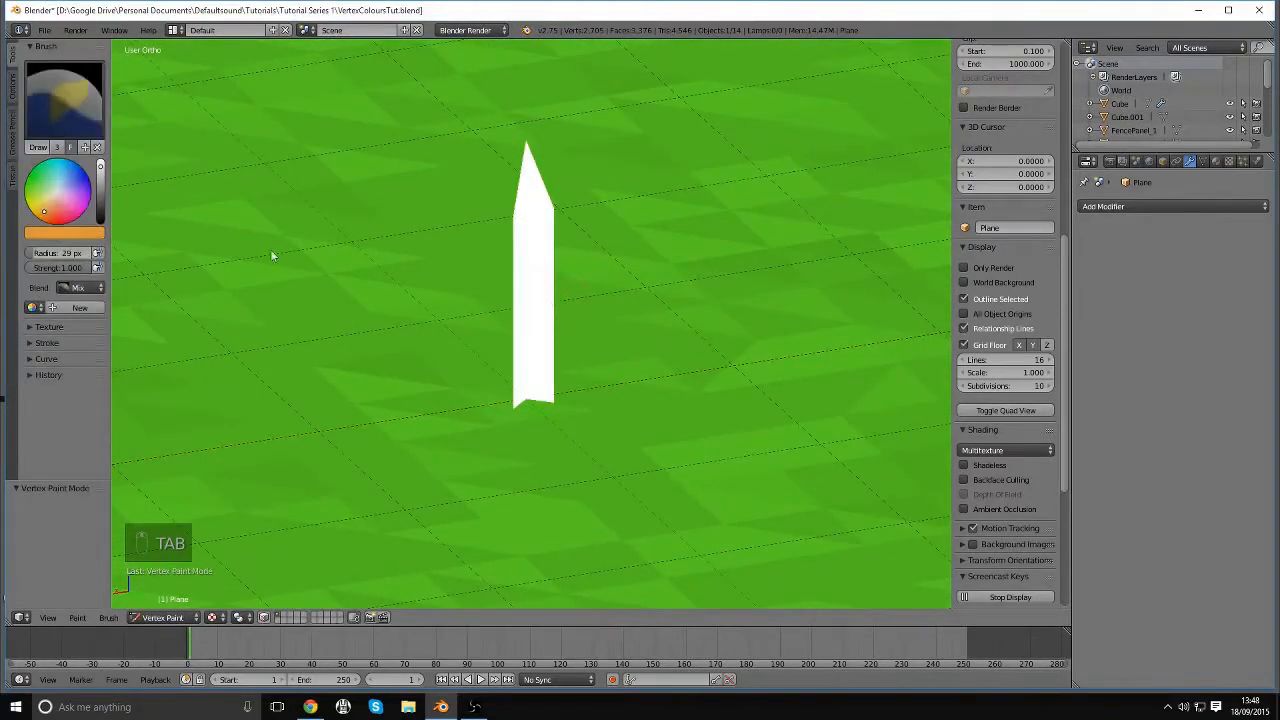
pyautogui.click(64, 233)
pyautogui.click(46, 92)
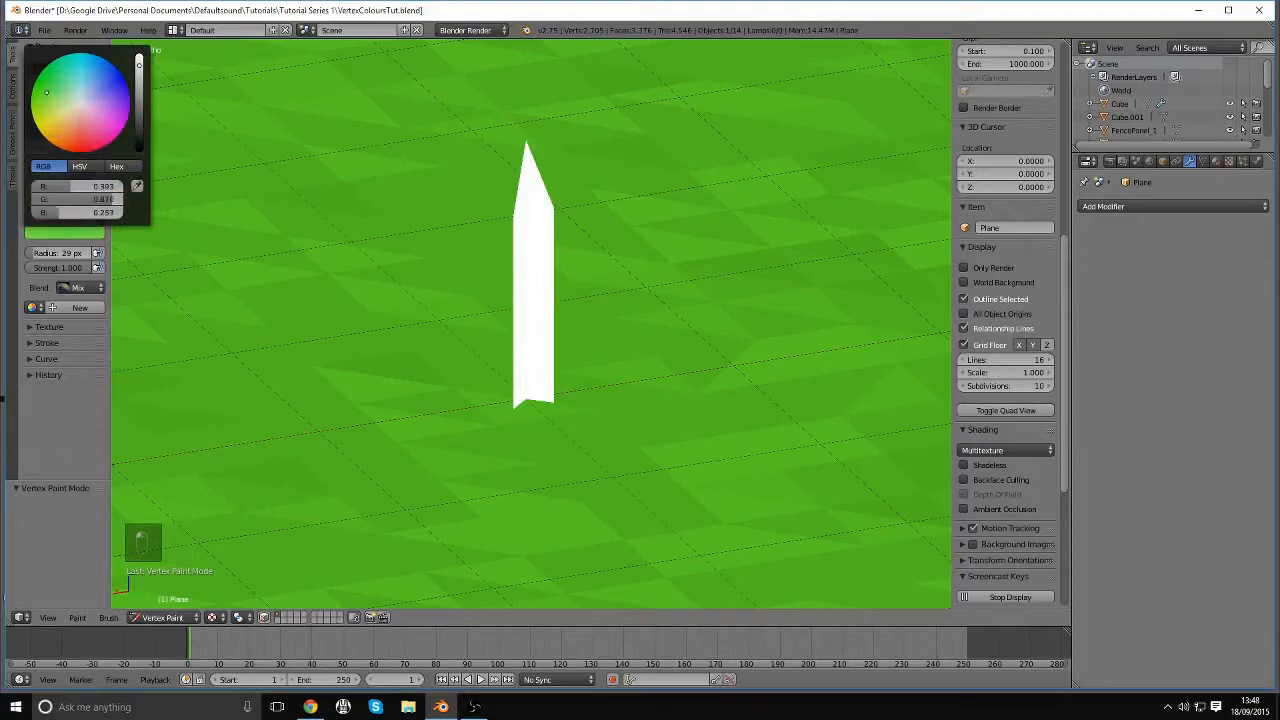
pyautogui.moveTo(46, 92); pyautogui.dragTo(45, 89)
pyautogui.click(81, 235)
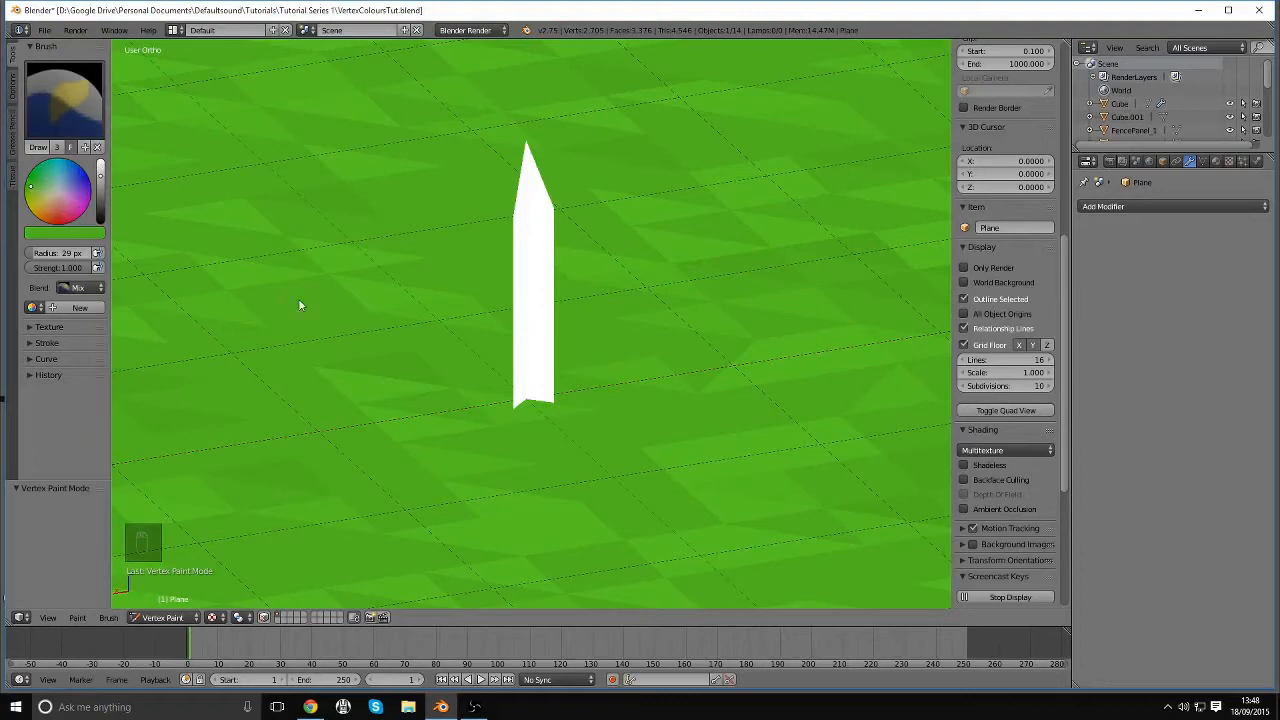
pyautogui.hotkey('shift', 'k')
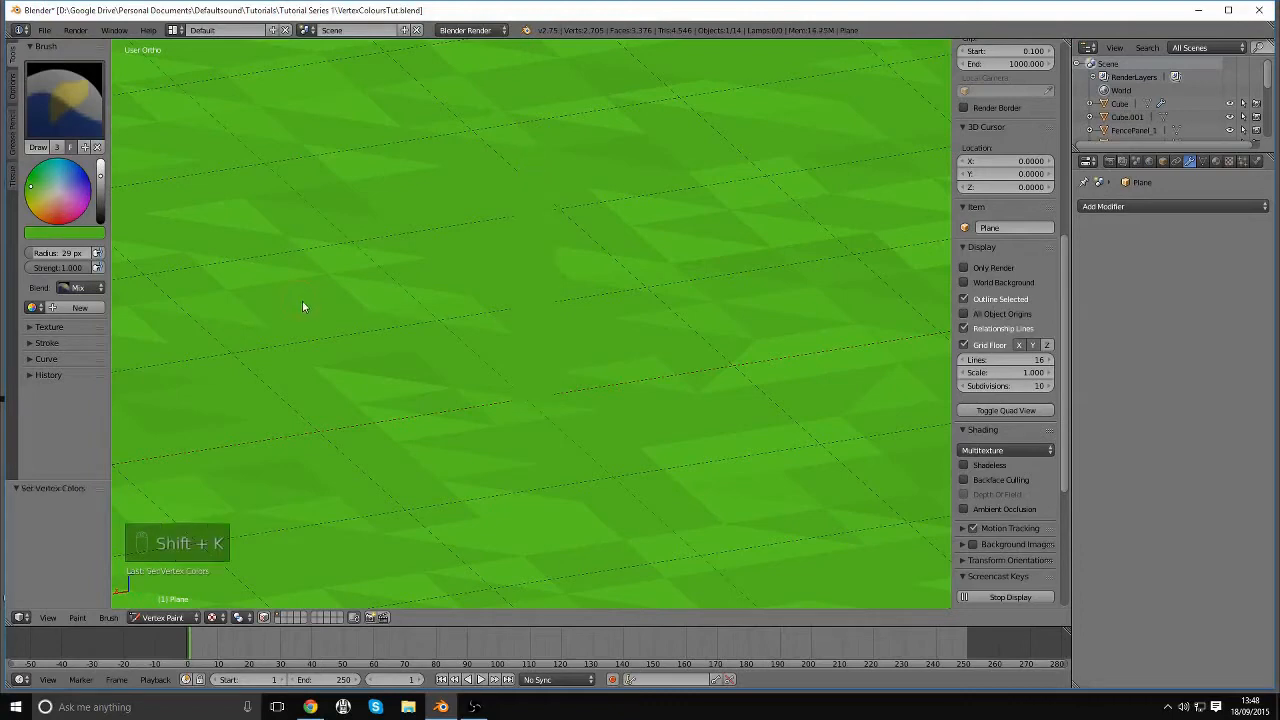
# Shift the brush colour to yellow-green and paint the blade's tip and upper part
pyautogui.moveTo(638, 325)
pyautogui.mouseDown(button='middle')
pyautogui.moveTo(600, 322)
pyautogui.moveTo(613, 326)
pyautogui.mouseUp(button='middle')
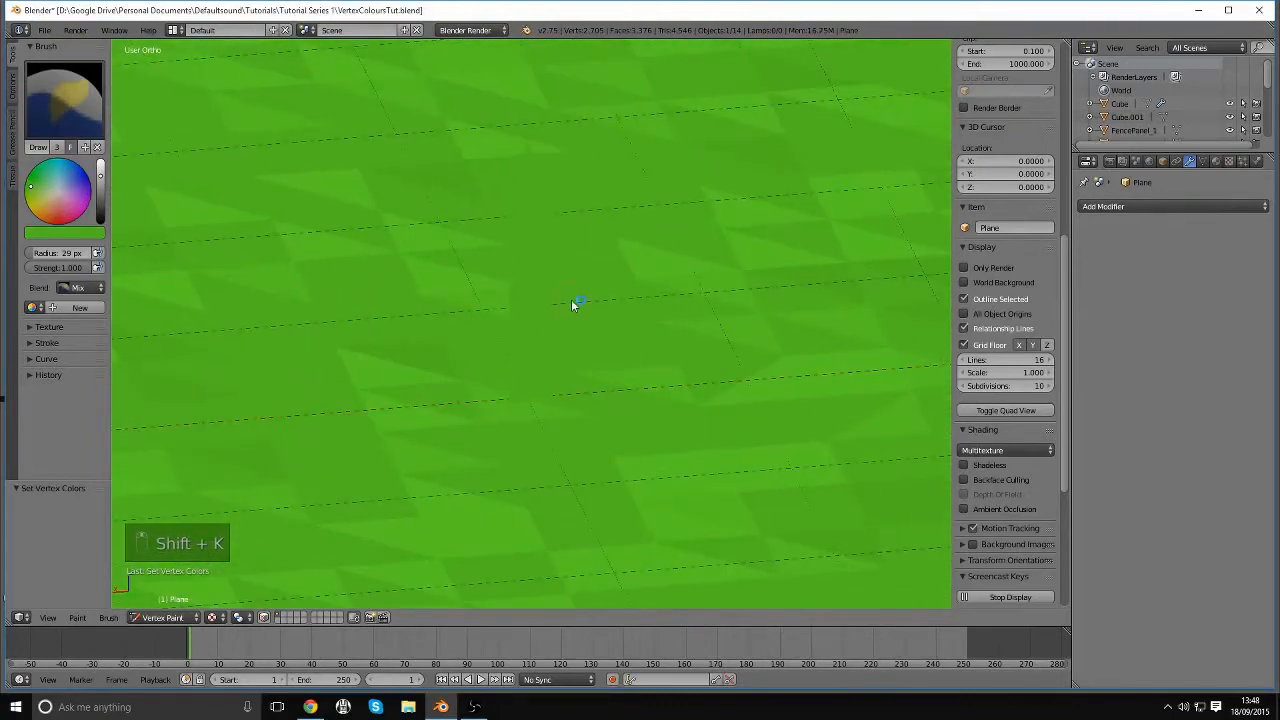
pyautogui.moveTo(506, 161); pyautogui.dragTo(534, 227, button='middle')
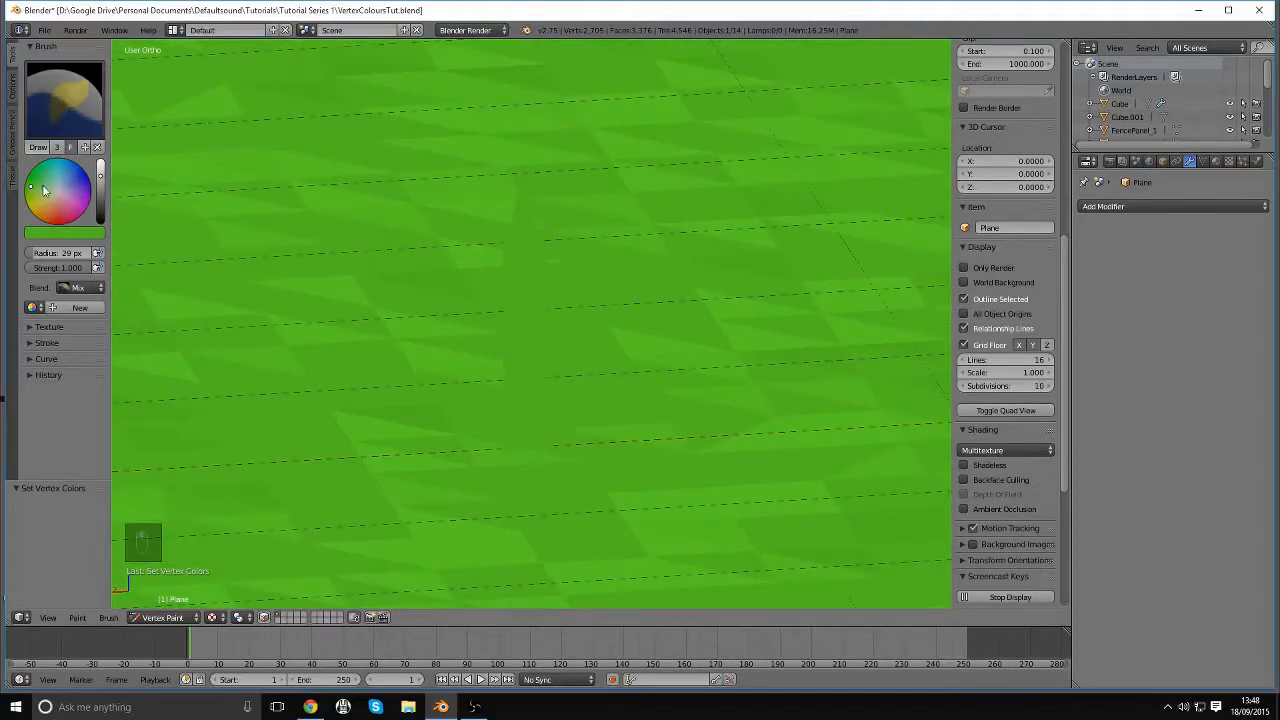
pyautogui.moveTo(33, 193); pyautogui.dragTo(33, 197)
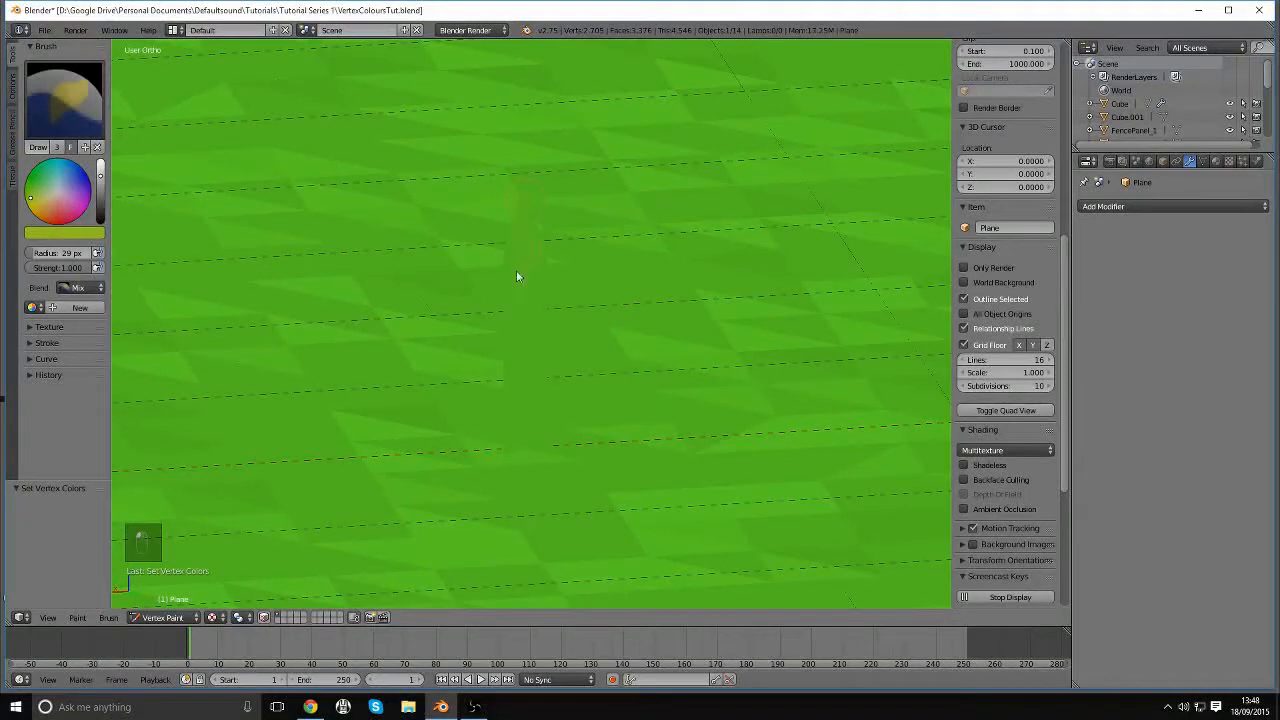
pyautogui.moveTo(541, 243); pyautogui.dragTo(571, 240, button='middle')
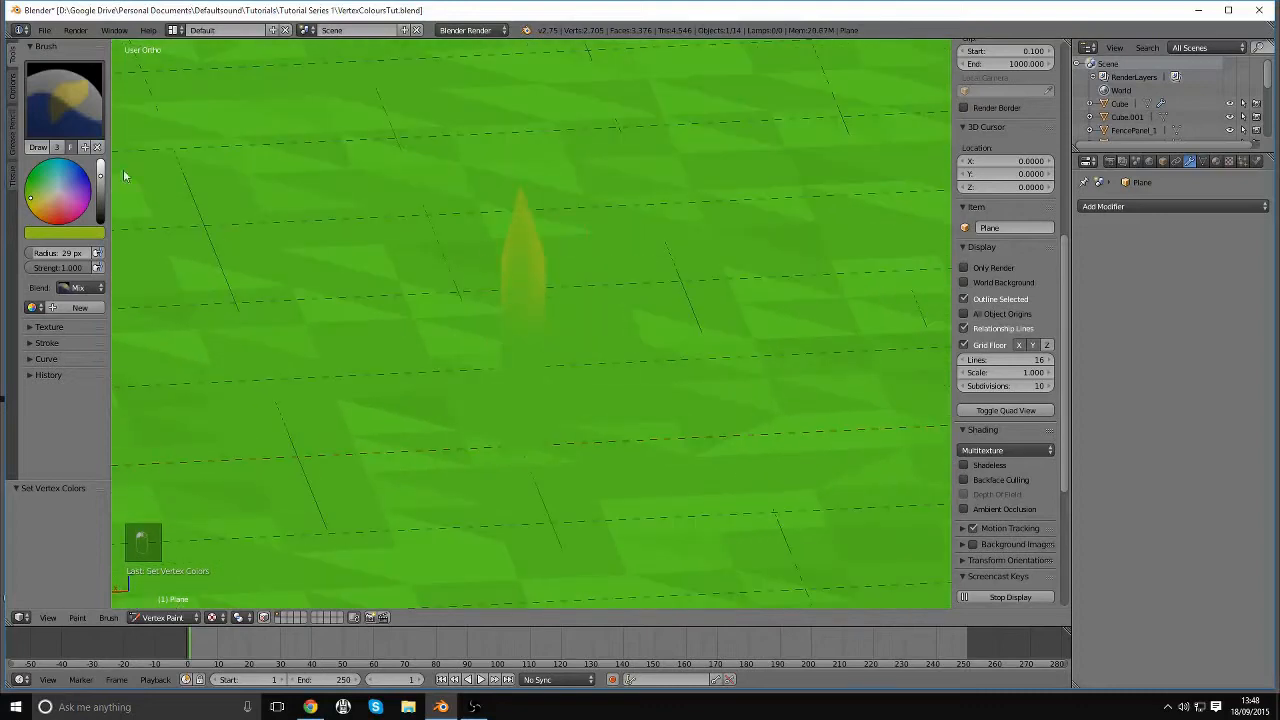
# Darken the brush to an olive green and paint the blade's base and lower part
pyautogui.moveTo(103, 180); pyautogui.dragTo(101, 186)
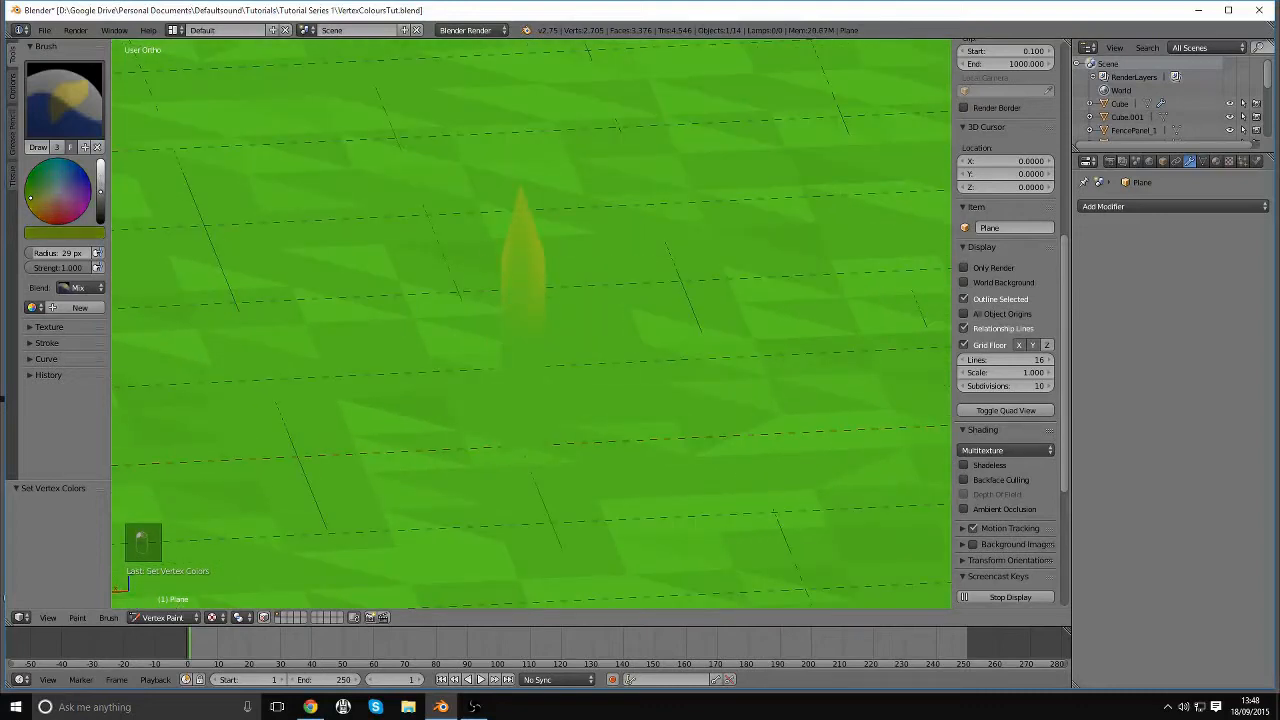
pyautogui.moveTo(504, 385); pyautogui.dragTo(559, 292, button='middle')
pyautogui.moveTo(530, 324); pyautogui.dragTo(468, 336)
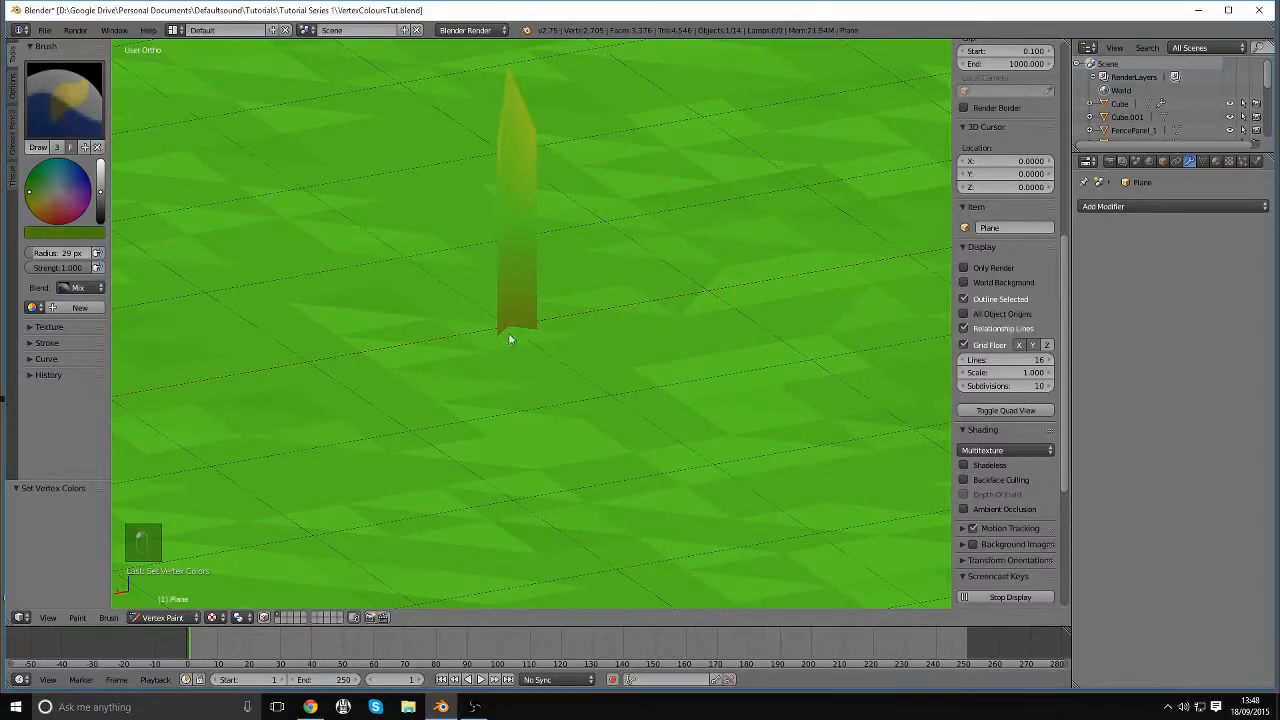
pyautogui.moveTo(593, 324); pyautogui.dragTo(465, 313, button='middle')
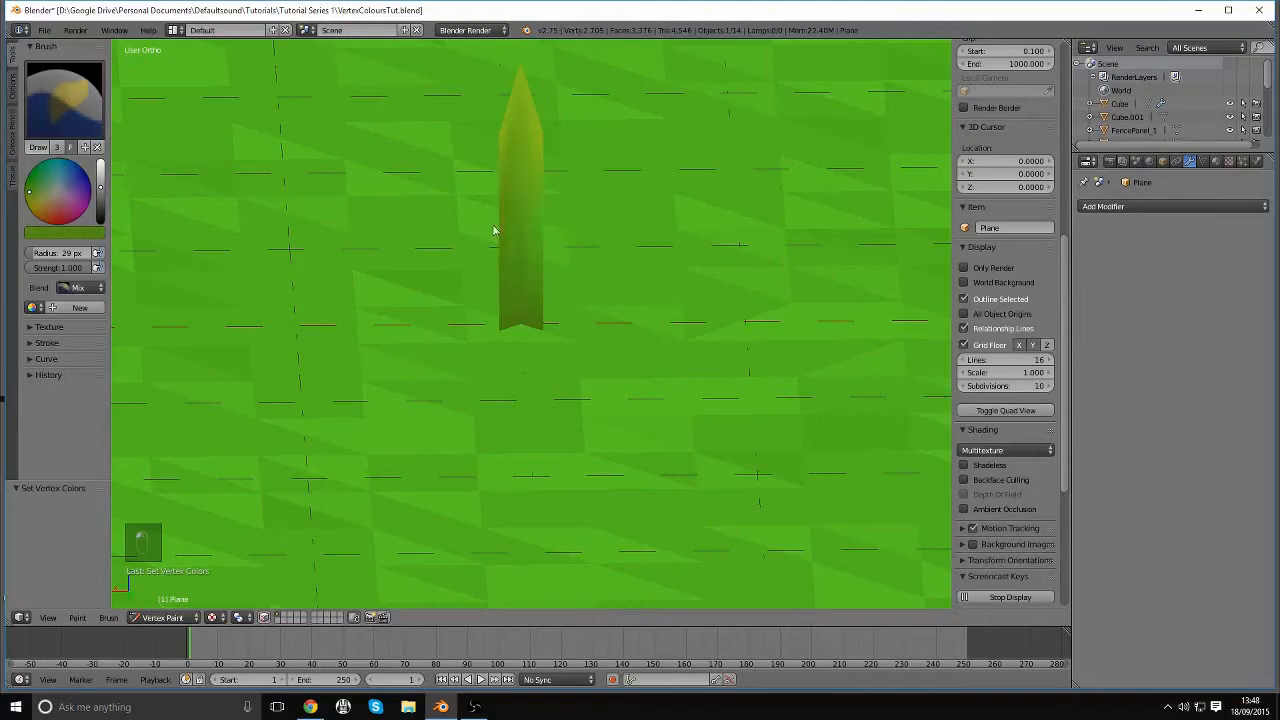
# Adjust the olive green's brightness and repaint the blade's middle and base to smooth the gradient from yellow tip to darker base
pyautogui.moveTo(425, 239); pyautogui.dragTo(487, 235, button='middle')
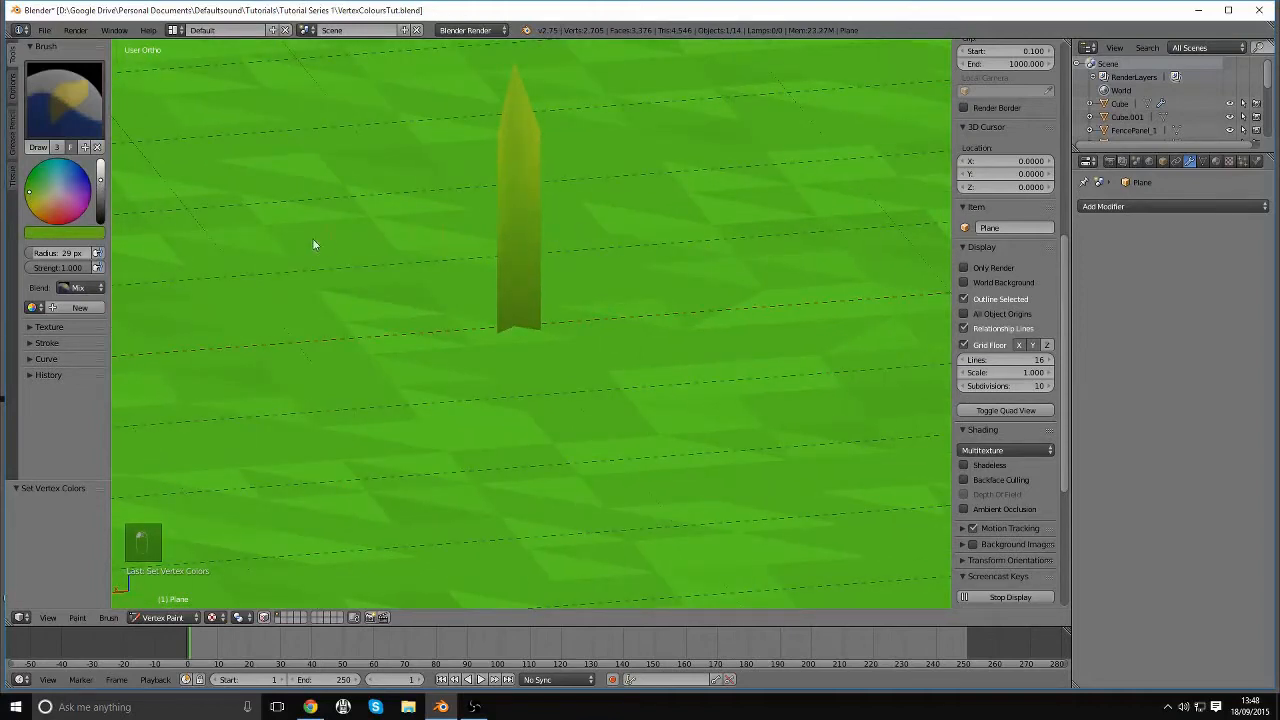
pyautogui.moveTo(421, 230); pyautogui.dragTo(545, 233, button='middle')
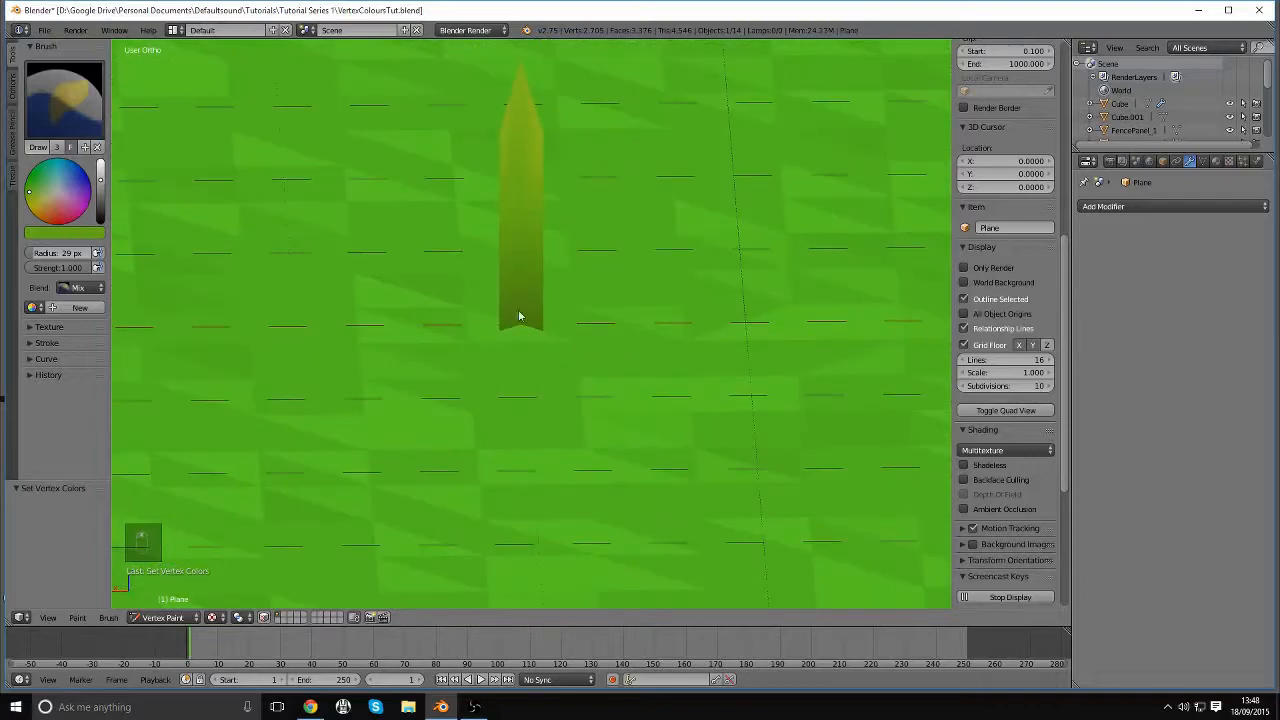
pyautogui.moveTo(100, 178); pyautogui.dragTo(100, 186)
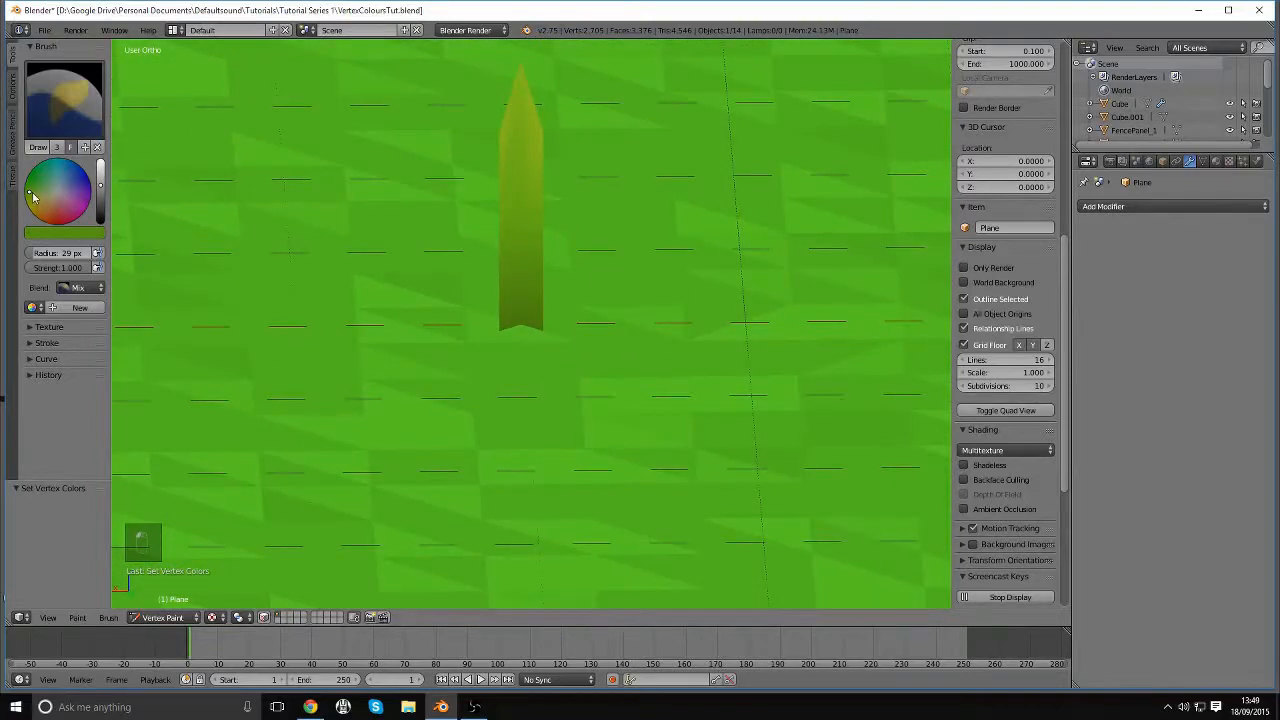
pyautogui.moveTo(633, 341); pyautogui.dragTo(465, 402, button='middle')
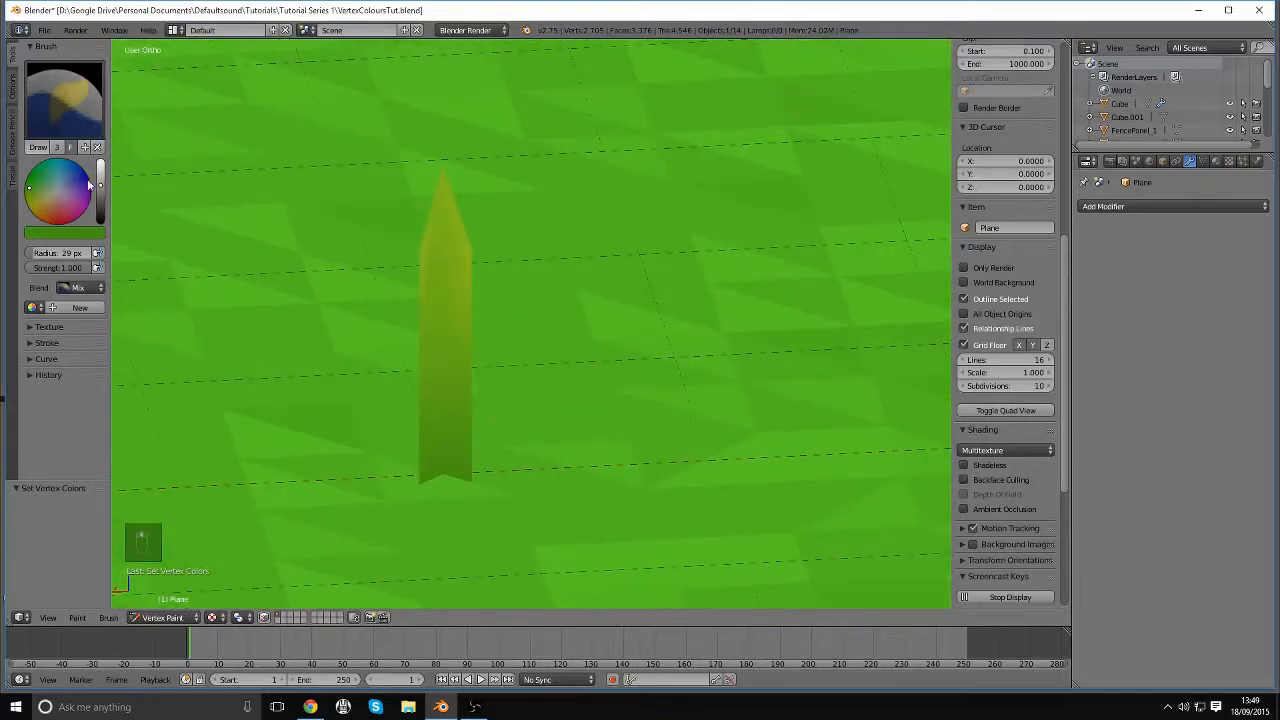
# Try painting the blade's upper part with a brighter green, and undo the stroke
pyautogui.moveTo(100, 186); pyautogui.dragTo(100, 178)
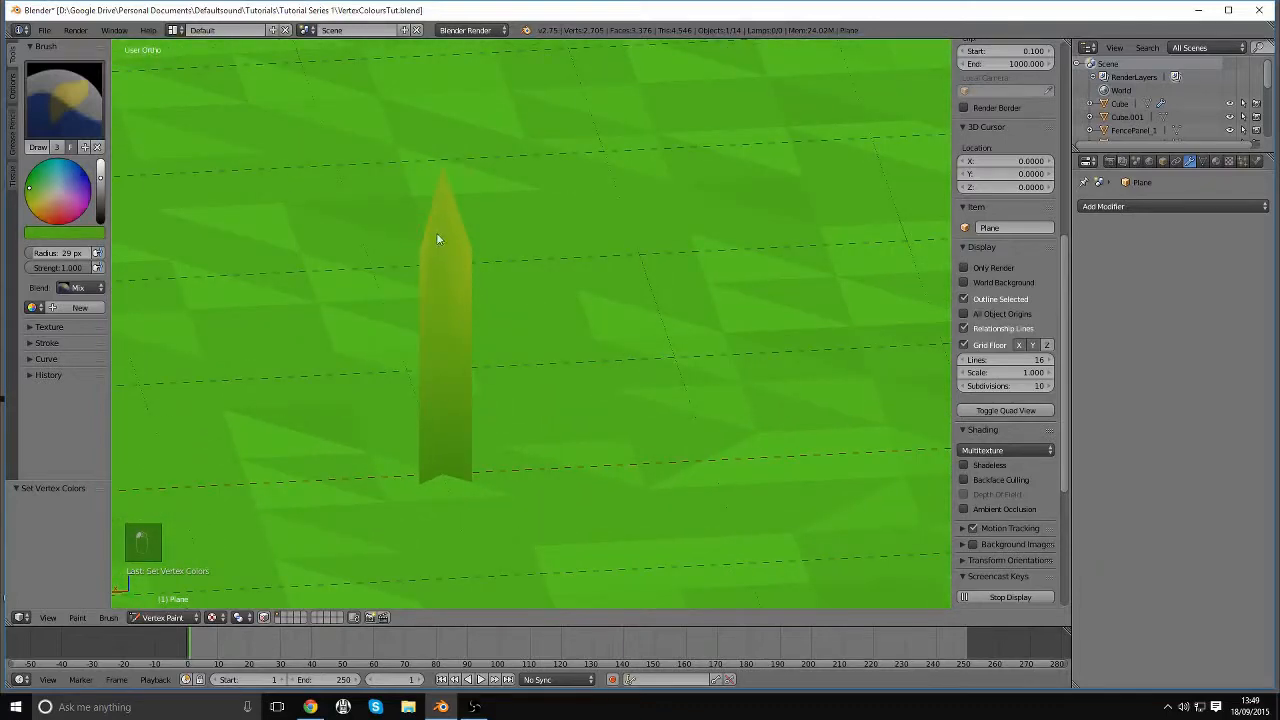
pyautogui.moveTo(481, 160); pyautogui.dragTo(598, 241, button='middle')
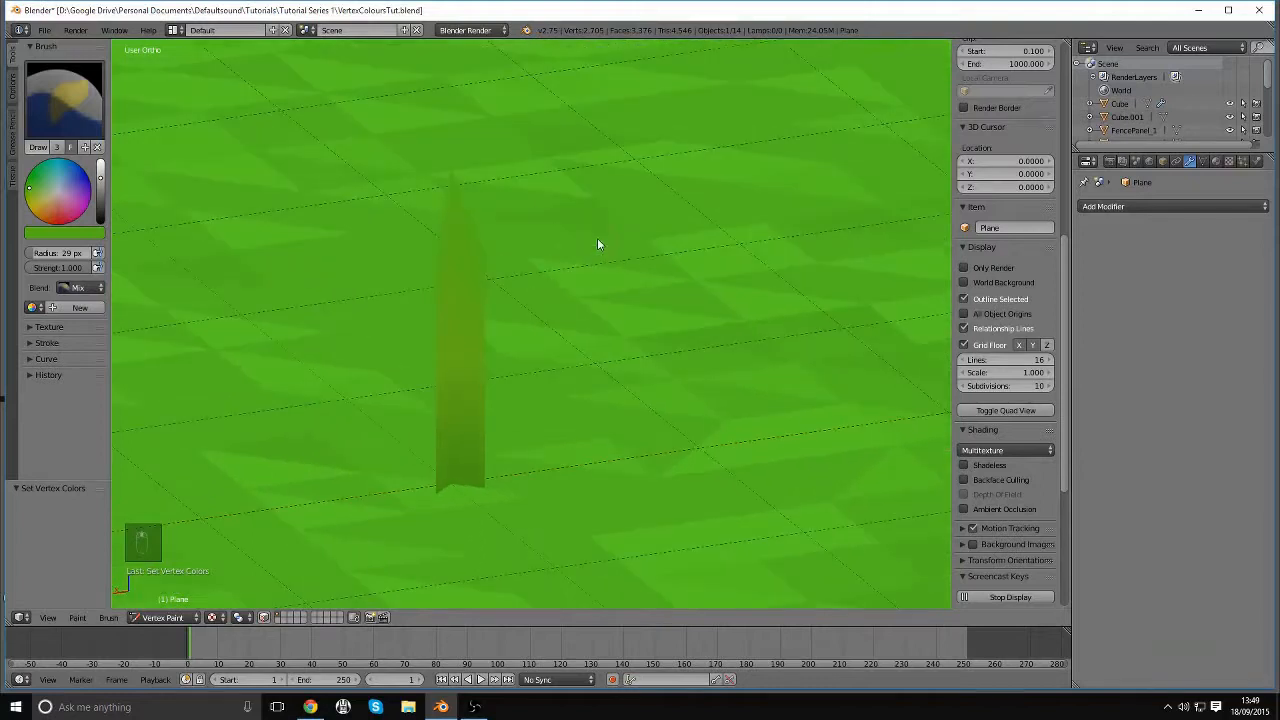
pyautogui.hotkey('ctrl', 'z')
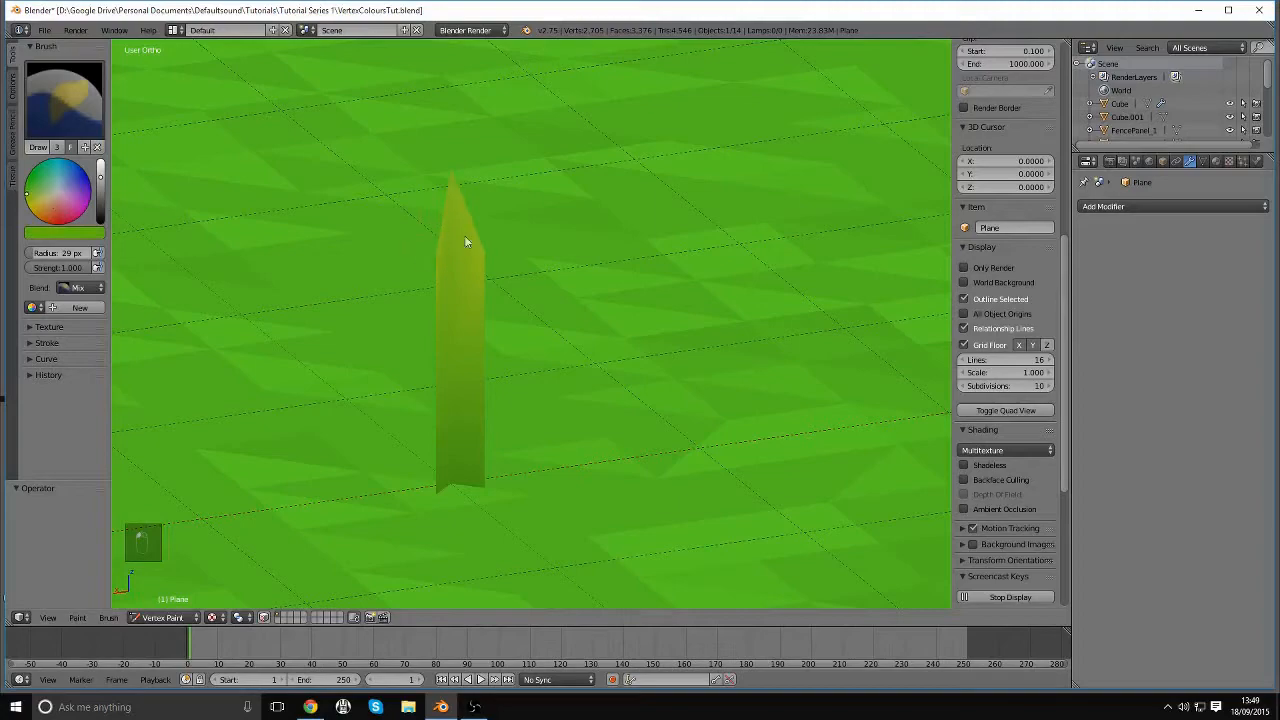
# Set the vertex paint brush radius to 23 px and continue painting the blade with the olive green
pyautogui.moveTo(343, 256); pyautogui.dragTo(249, 269, button='middle')
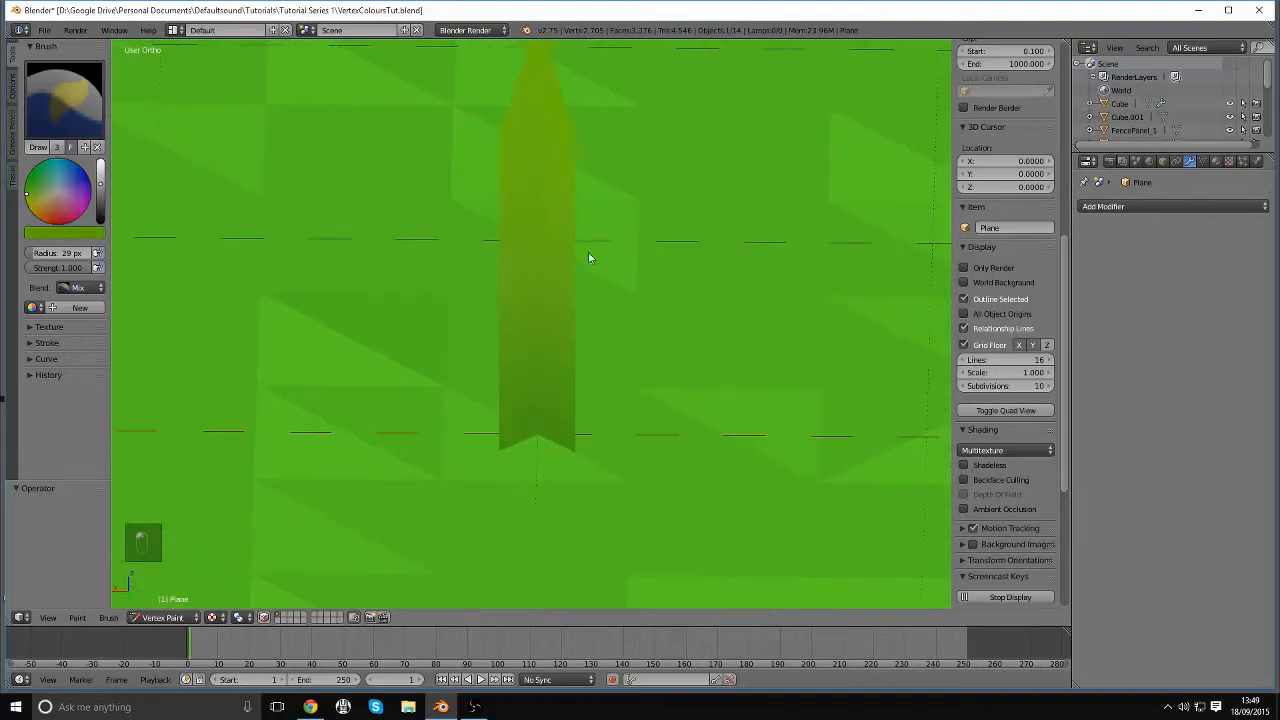
pyautogui.press('f')
pyautogui.click(799, 281)
pyautogui.press('f')
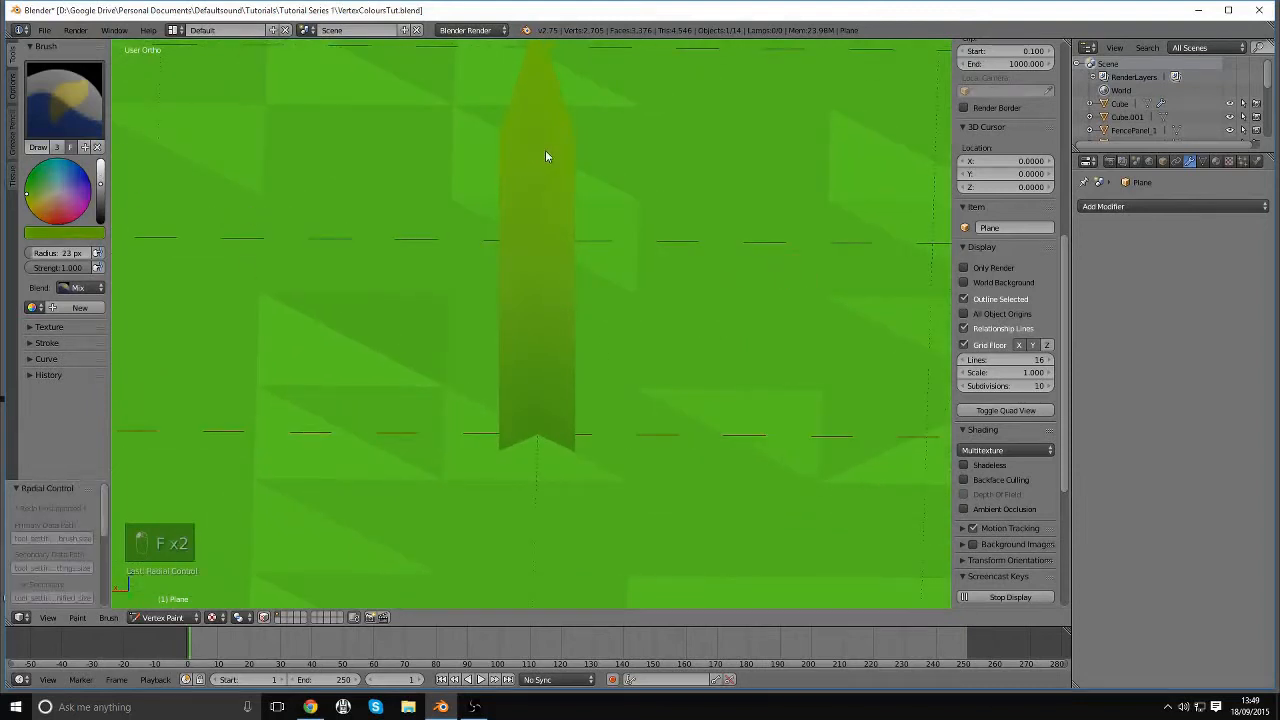
pyautogui.click(531, 258)
pyautogui.moveTo(536, 132); pyautogui.dragTo(482, 280, button='middle')
# Brighten the vertex paint brush's olive green slightly for the blade's upper part
pyautogui.moveTo(100, 186); pyautogui.dragTo(100, 178)
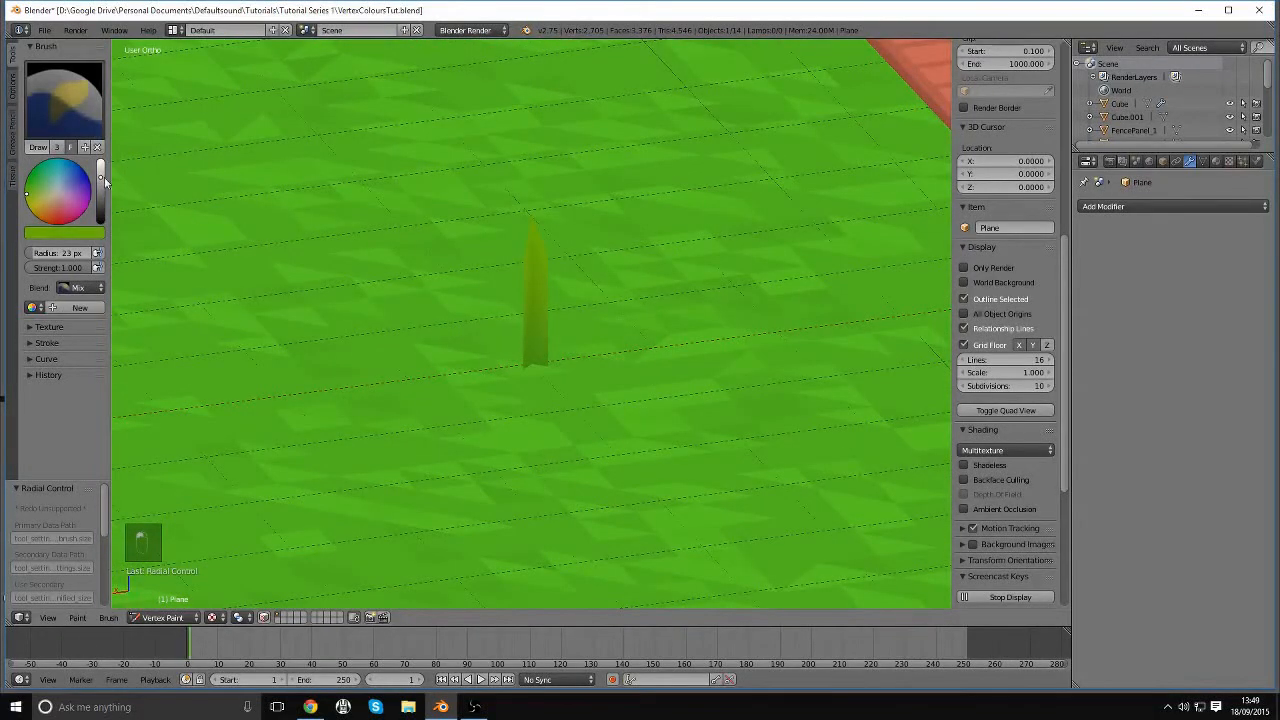
pyautogui.scroll(2, 572, 304)
pyautogui.moveTo(572, 304); pyautogui.dragTo(536, 307, button='middle')
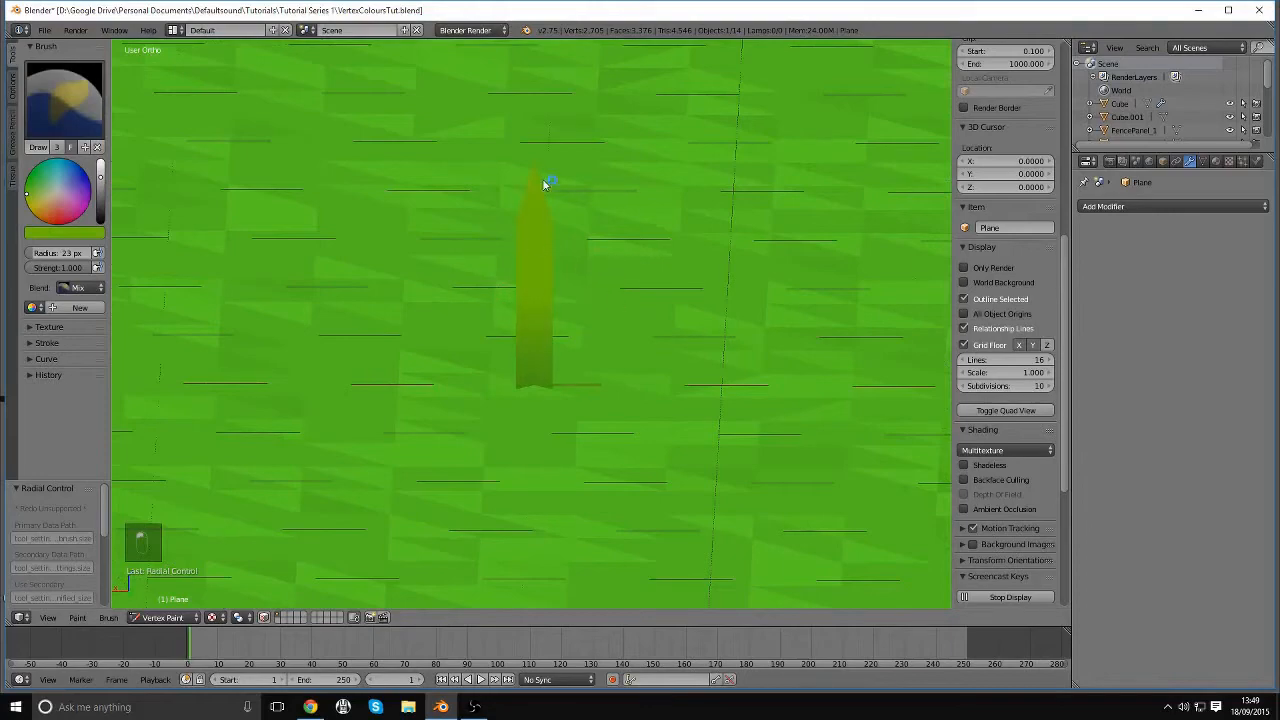
pyautogui.moveTo(612, 281); pyautogui.dragTo(486, 237, button='middle')
pyautogui.scroll(3, 486, 237)
# In Edit Mode, select the blade's middle edge loop and move it down 0.113 along Z
pyautogui.press('Tab')
pyautogui.click(595, 240)
pyautogui.moveTo(595, 240); pyautogui.dragTo(543, 271, button='middle')
pyautogui.press('a')
pyautogui.press('a')
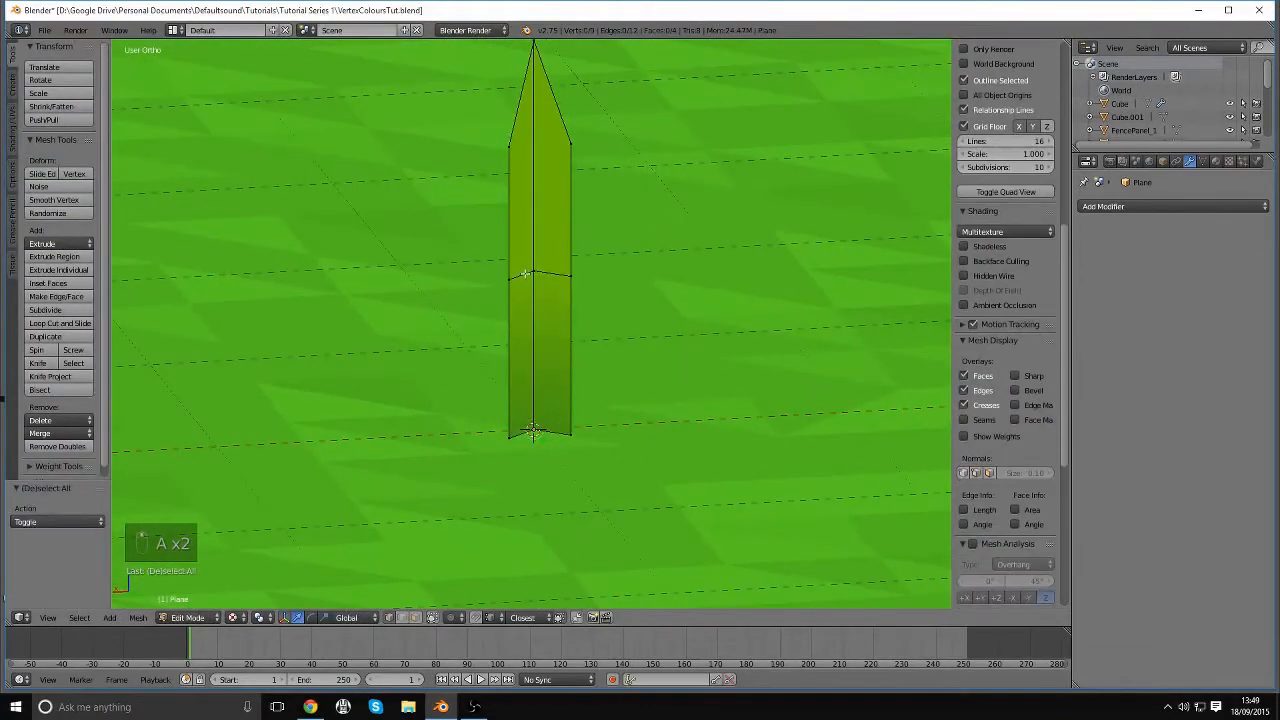
pyautogui.press('g')
pyautogui.press('z')
pyautogui.moveTo(532, 270); pyautogui.dragTo(532, 271)
pyautogui.hotkey('ctrl', 'a')
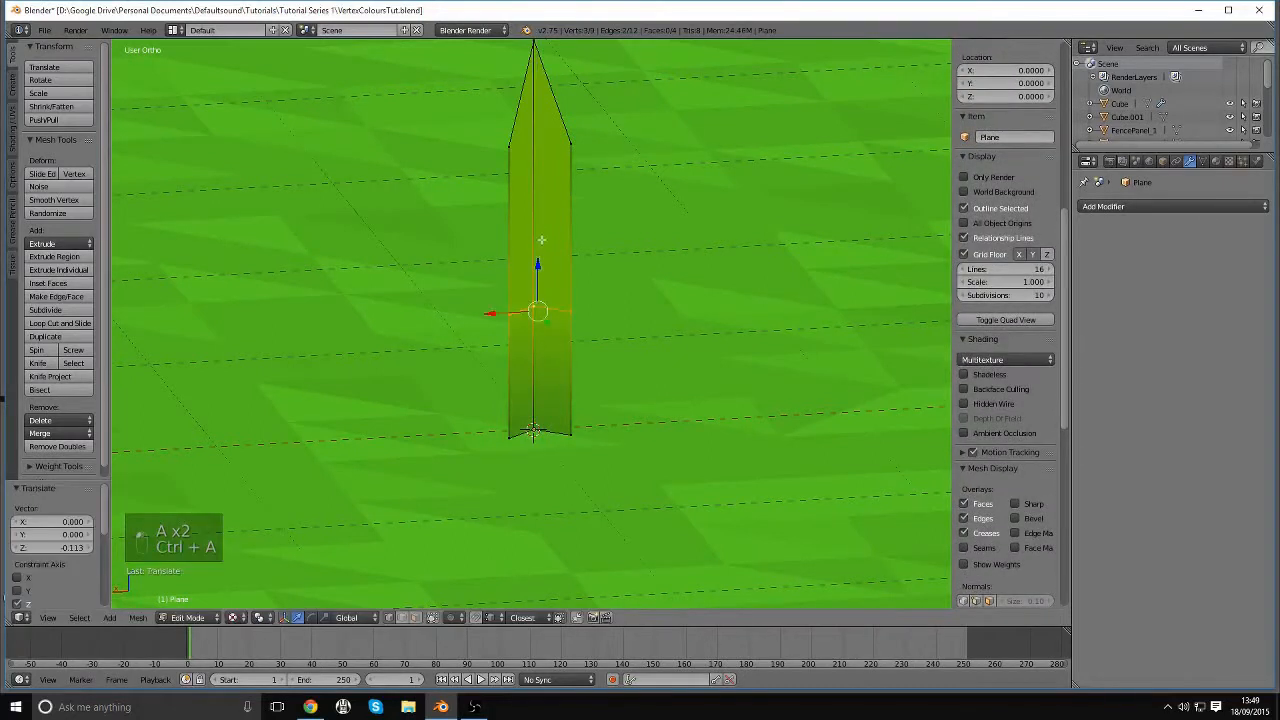
# Add one loop cut across the blade's upper section and flatten it by scaling it to 0 along Z
pyautogui.press('a')
pyautogui.hotkey('ctrl', 'r')
pyautogui.doubleClick(560, 224)
pyautogui.press('s')
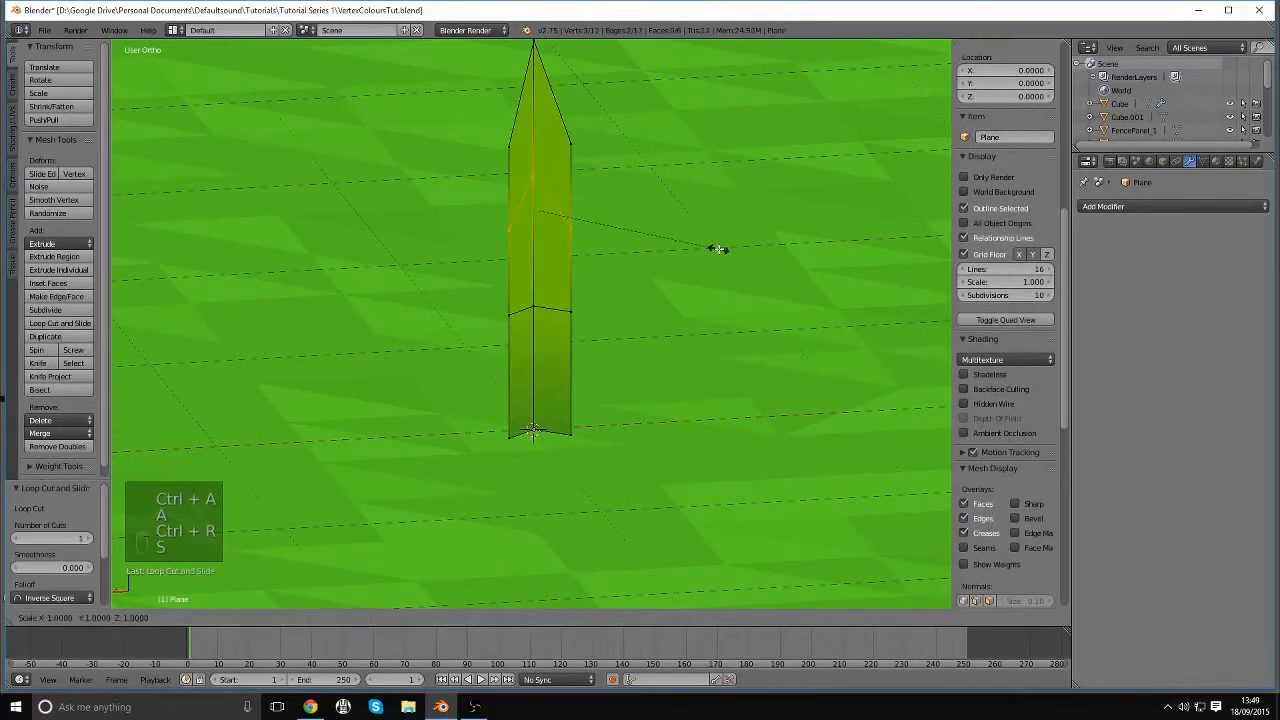
pyautogui.press('0')
pyautogui.click(717, 249)
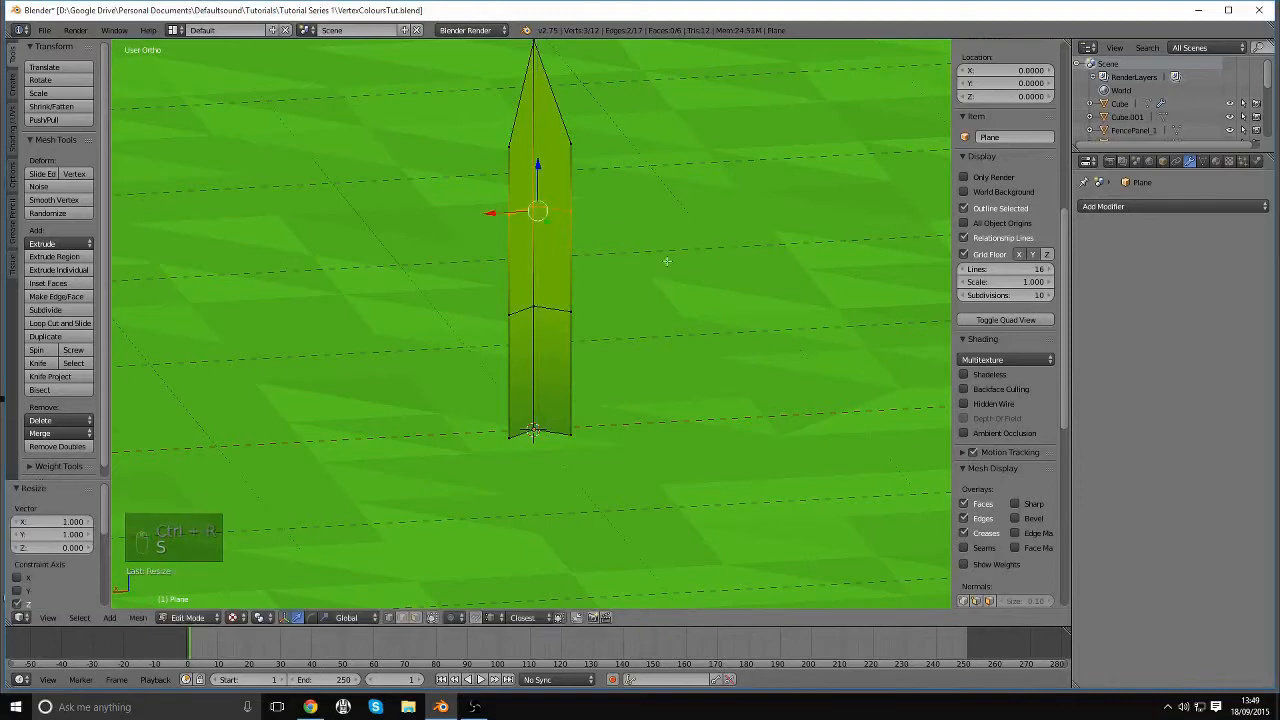
# Return the blade to Vertex Paint mode and paint over its middle with the olive green
pyautogui.moveTo(666, 260); pyautogui.dragTo(626, 229, button='middle')
pyautogui.press('Tab')
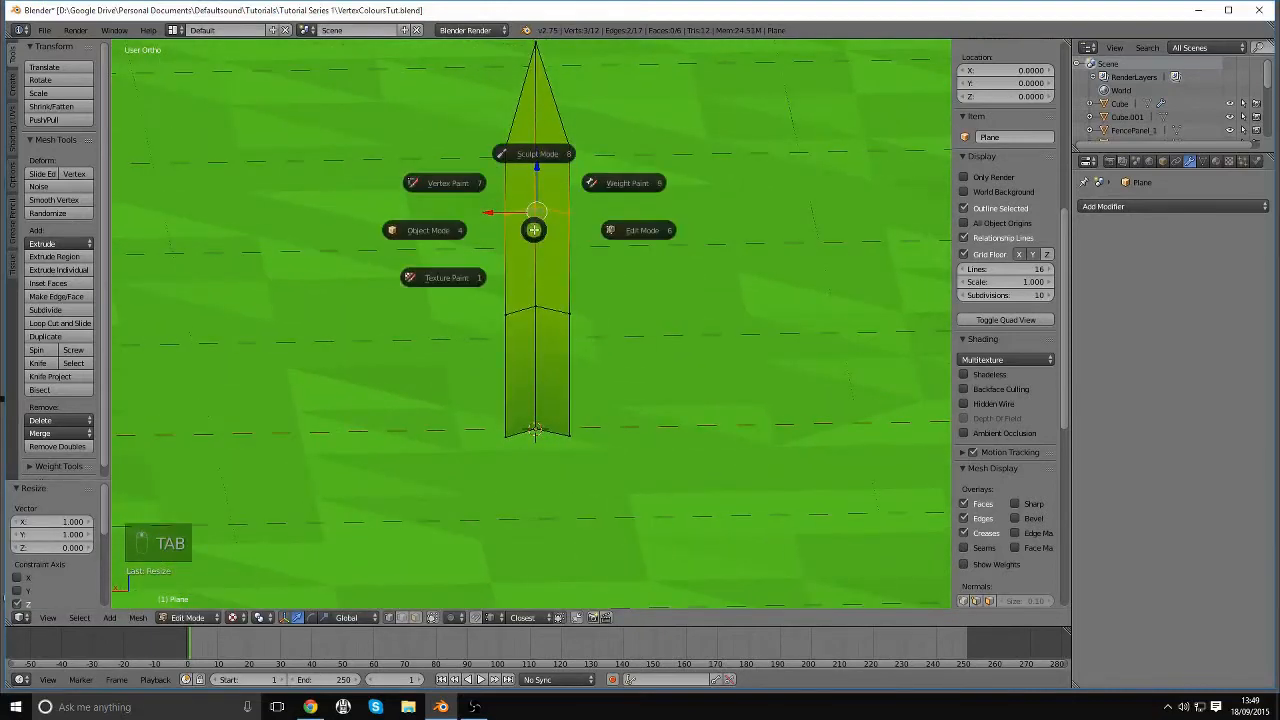
pyautogui.click(425, 184)
pyautogui.moveTo(546, 226); pyautogui.dragTo(502, 303, button='middle')
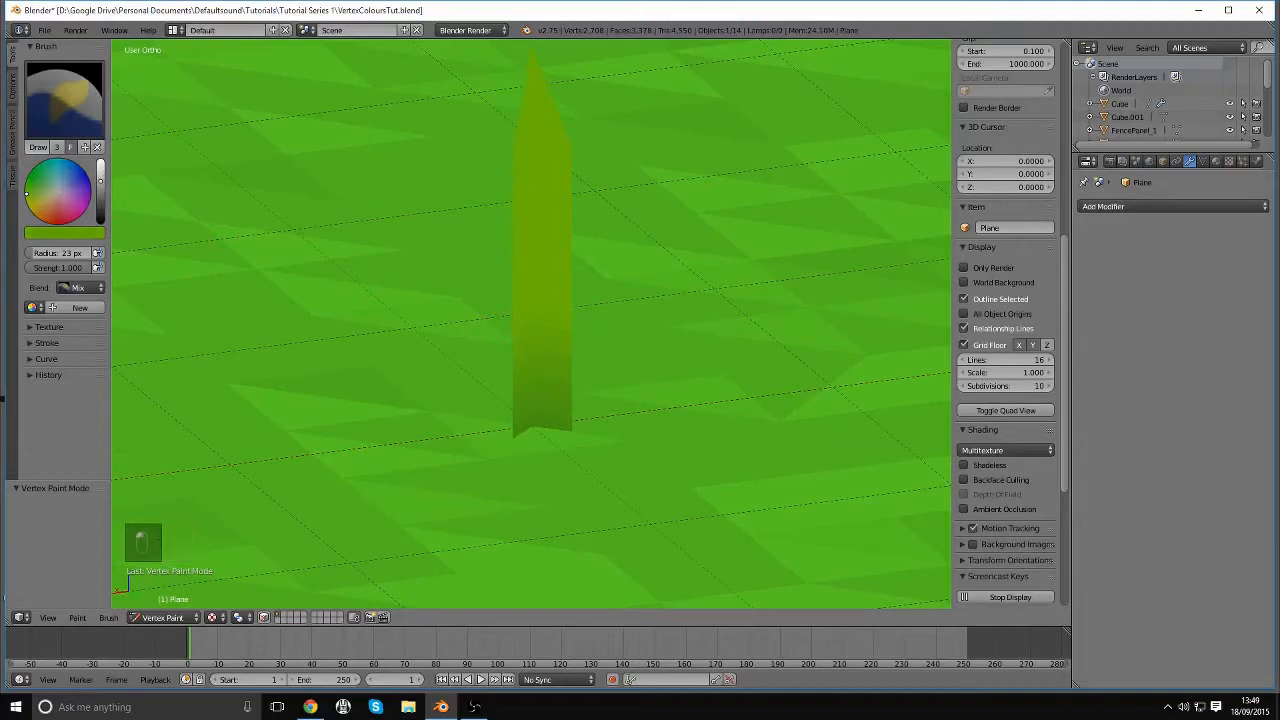
pyautogui.moveTo(622, 220); pyautogui.dragTo(460, 337)
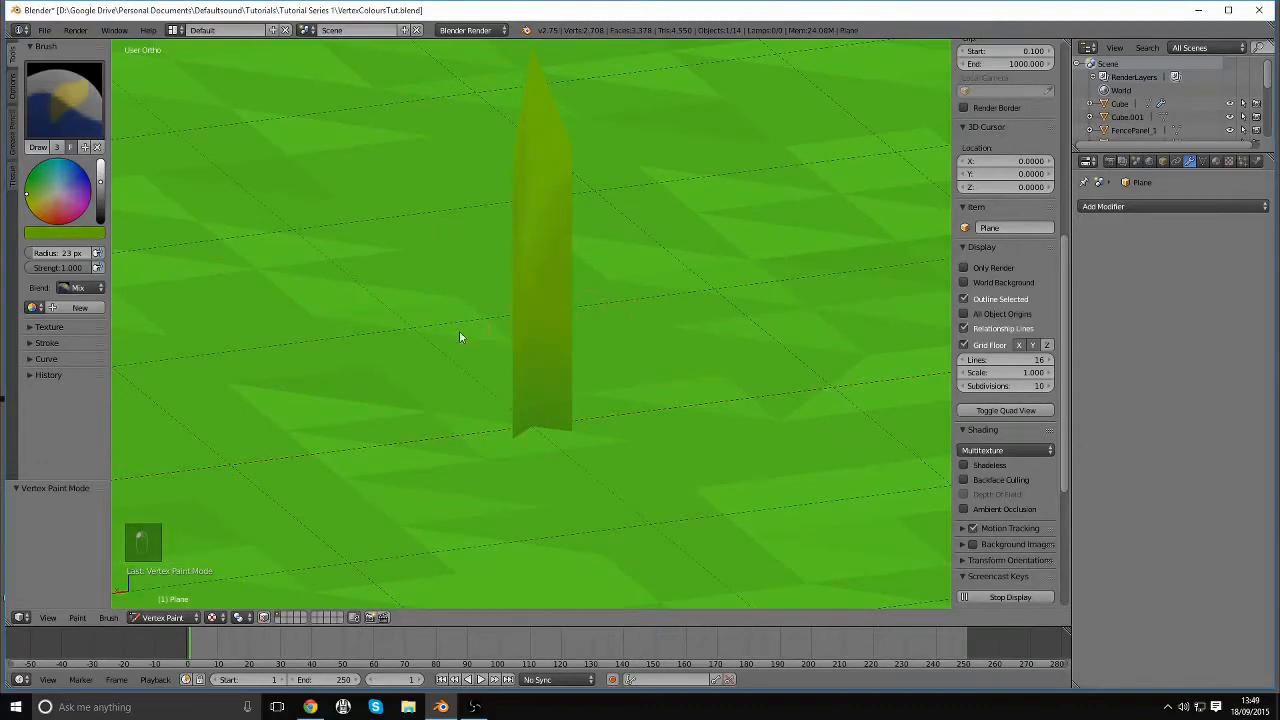
# Shift the brush colour to a brighter, yellower green and paint the blade's upper part and tip
pyautogui.moveTo(591, 326); pyautogui.dragTo(262, 268, button='middle')
pyautogui.moveTo(101, 185); pyautogui.dragTo(100, 172)
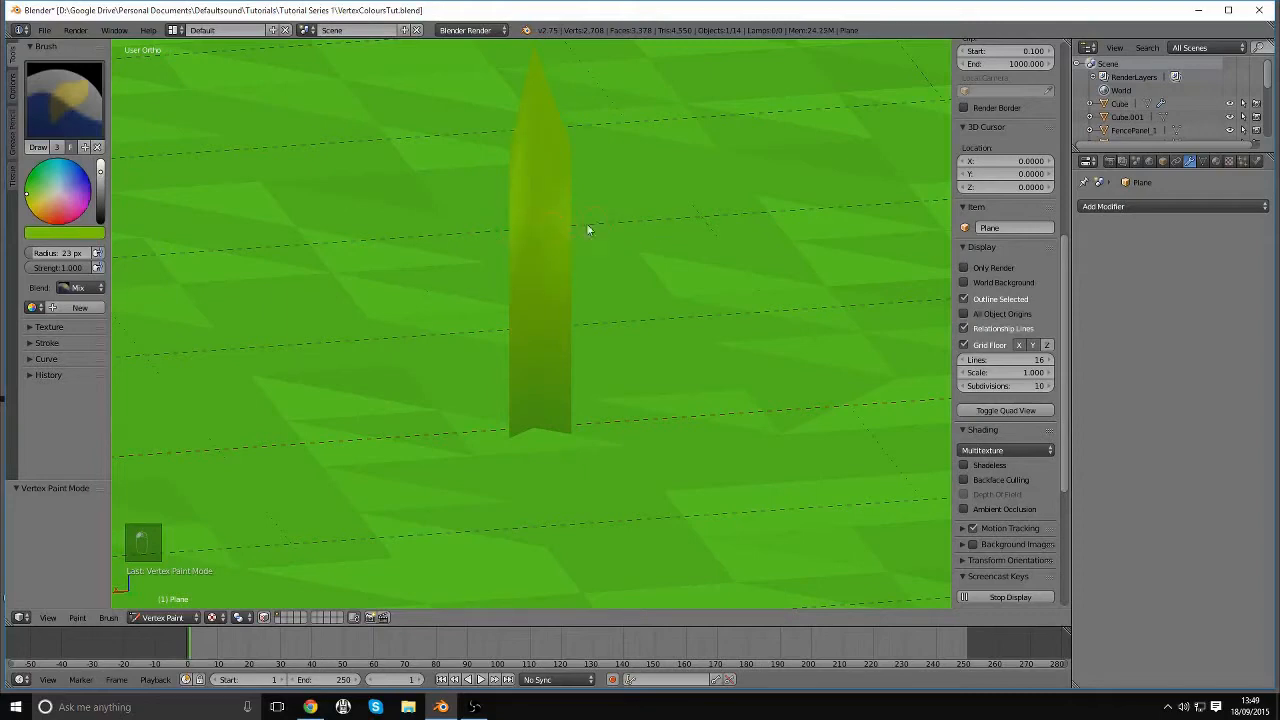
pyautogui.moveTo(549, 222)
pyautogui.mouseDown(button='middle')
pyautogui.moveTo(523, 234)
pyautogui.moveTo(544, 245)
pyautogui.mouseUp(button='middle')
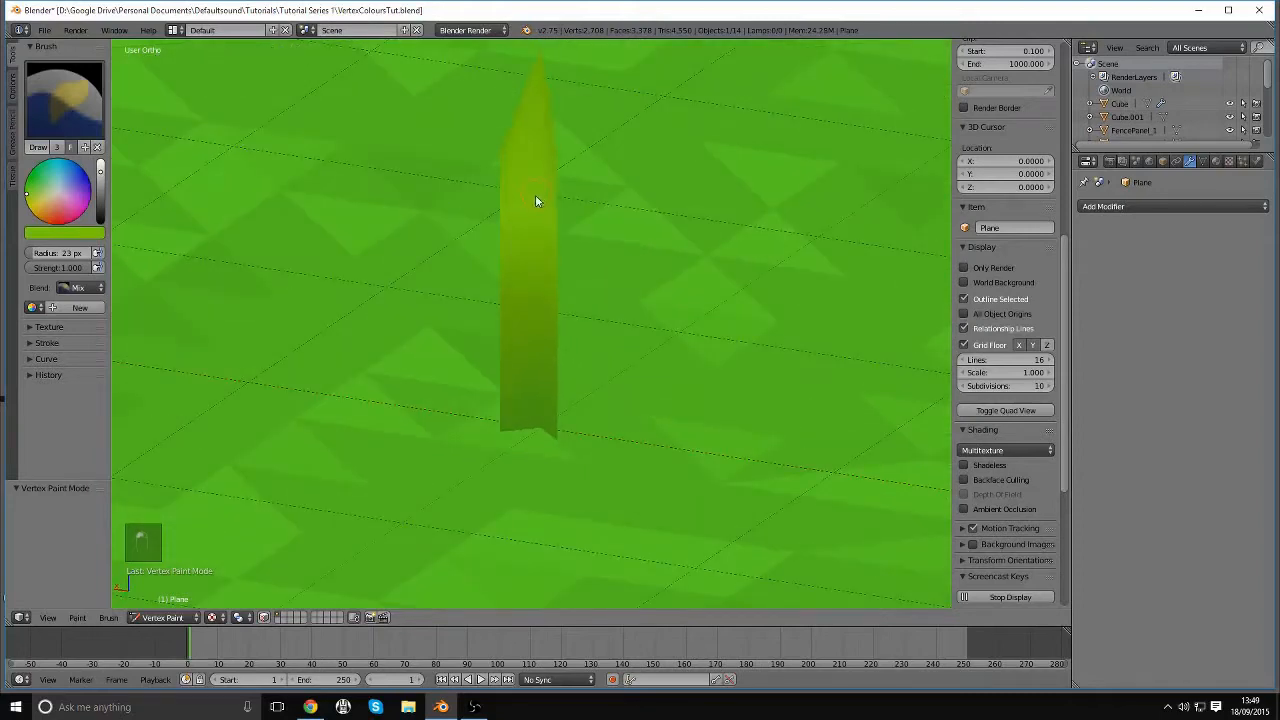
pyautogui.moveTo(536, 201); pyautogui.dragTo(577, 229, button='middle')
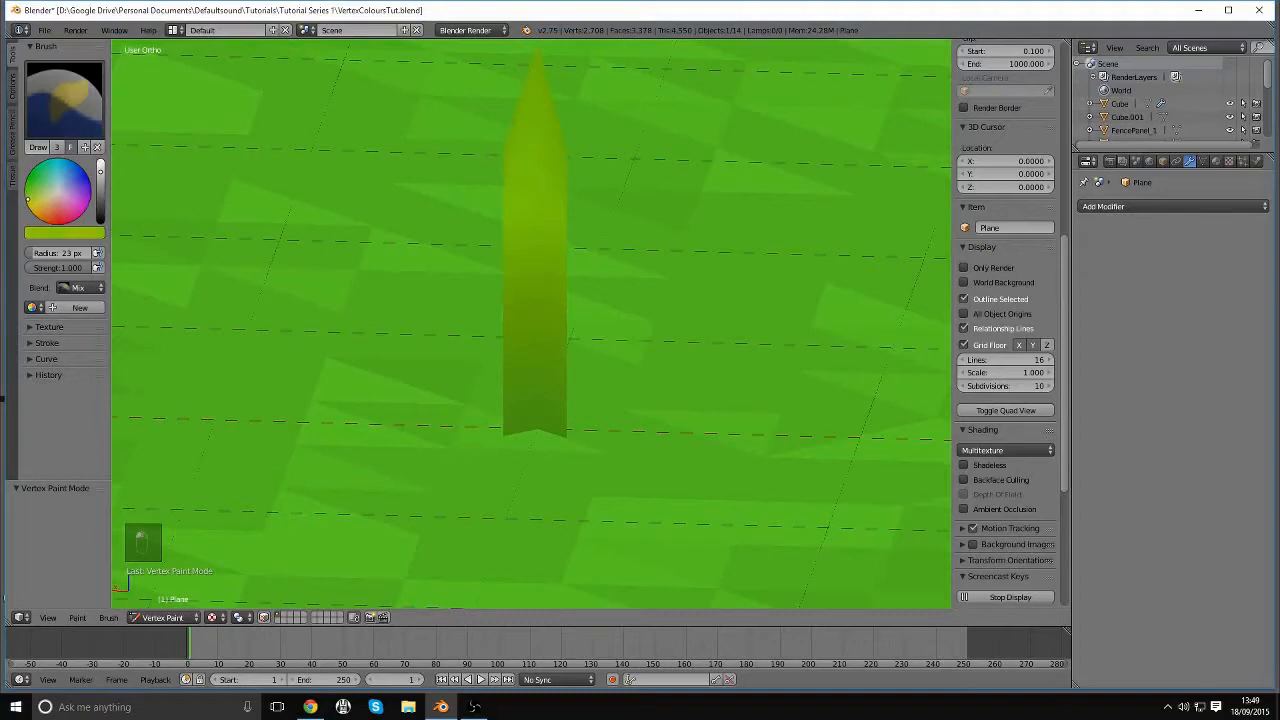
pyautogui.moveTo(423, 207); pyautogui.dragTo(563, 137, button='middle')
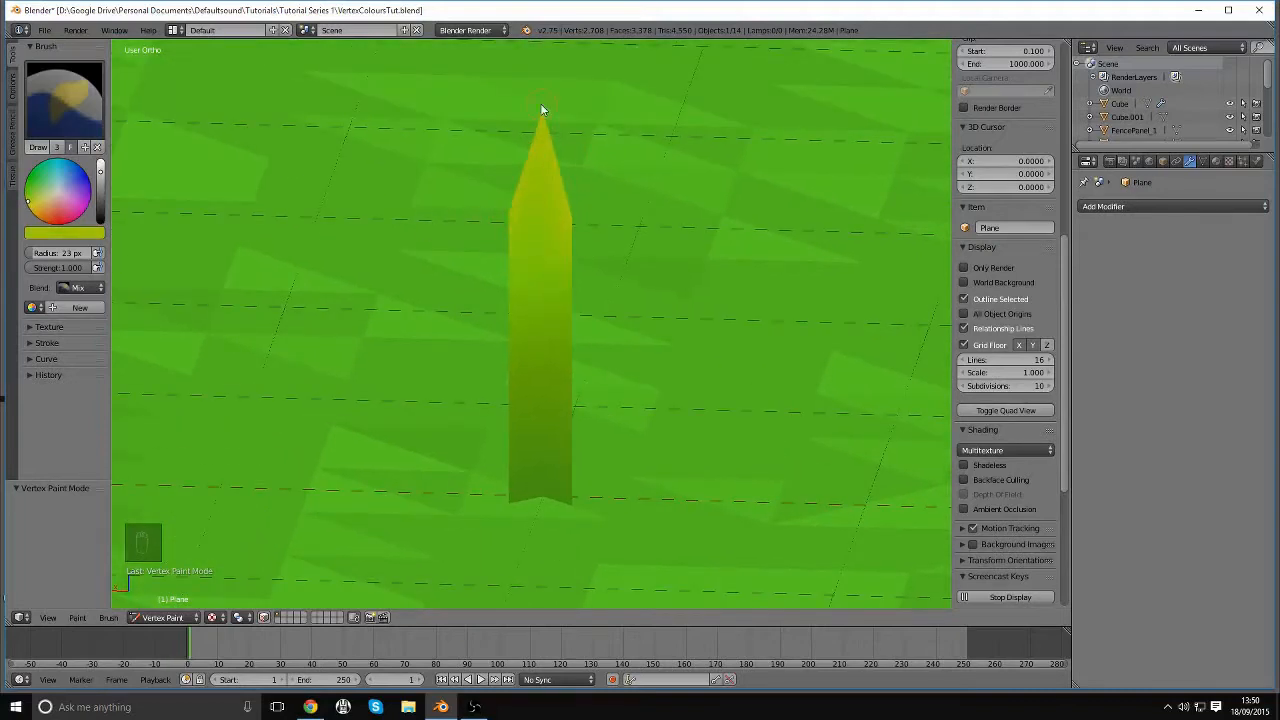
# Switch the painted blade to Object Mode and check its look and size against the lawn
pyautogui.scroll(-4, 560, 180)
pyautogui.moveTo(593, 288); pyautogui.dragTo(591, 372, button='middle')
pyautogui.scroll(-2, 597, 271)
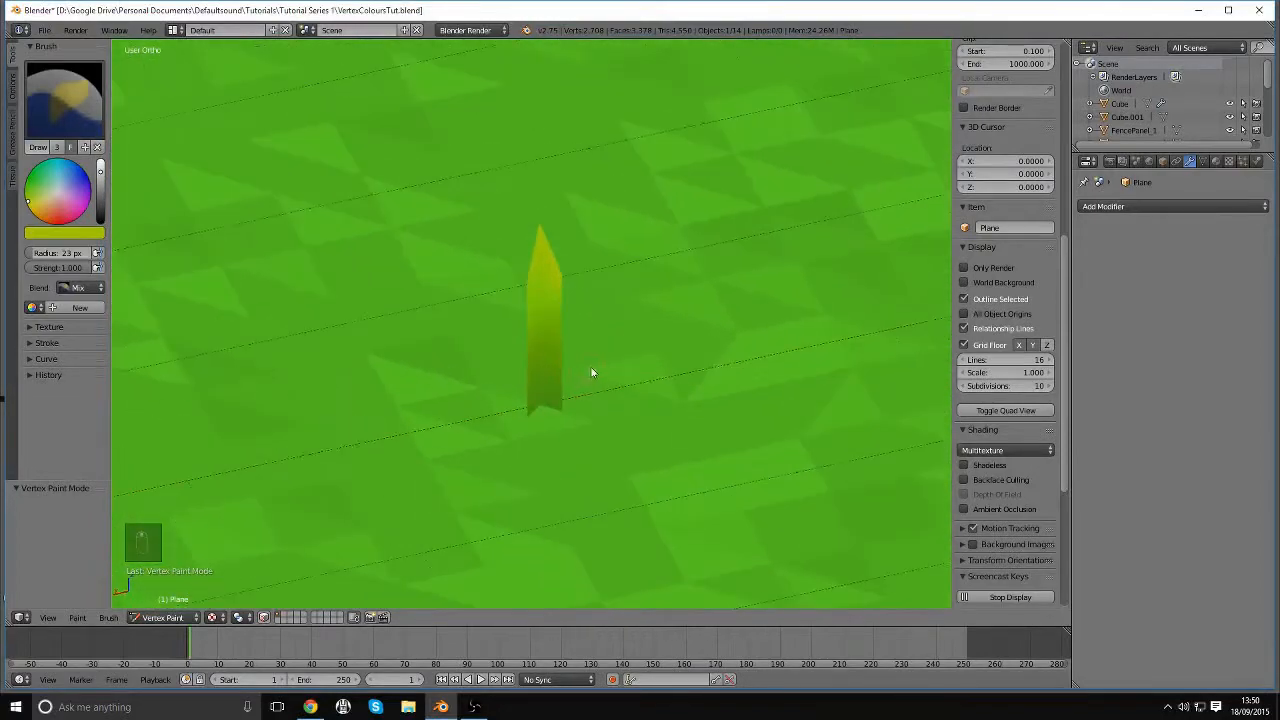
pyautogui.click(164, 617)
pyautogui.click(162, 602)
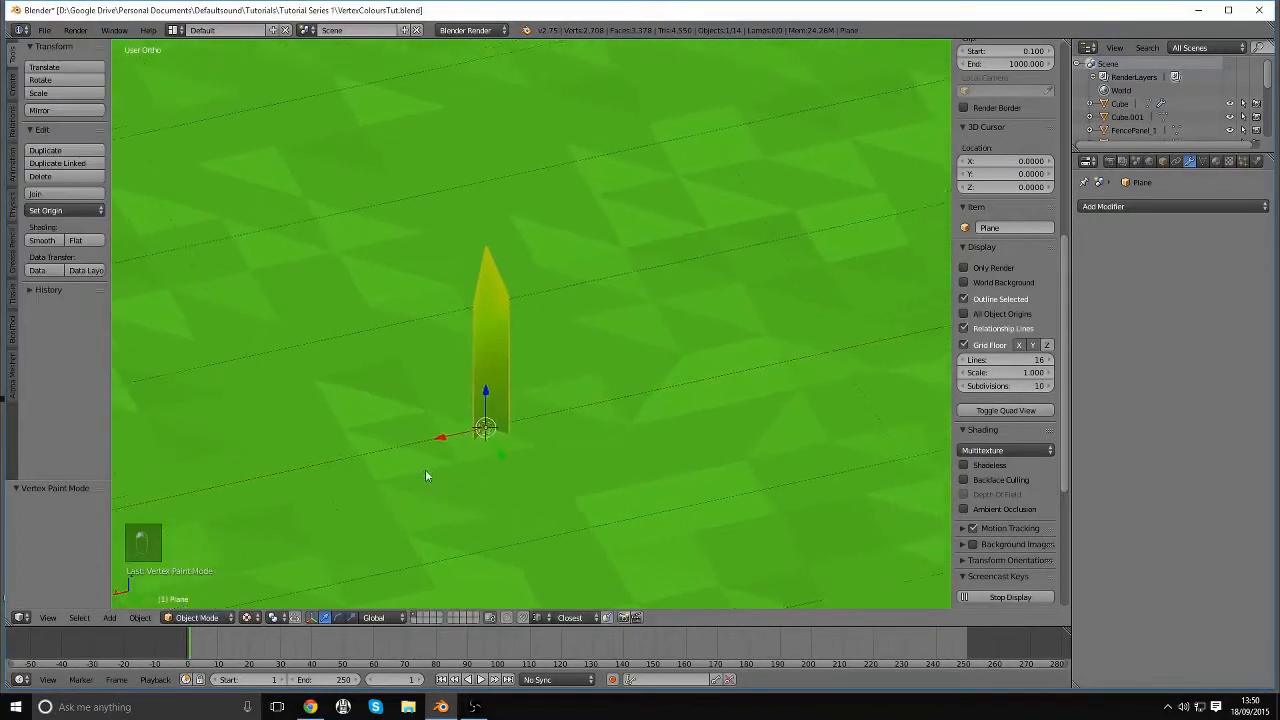
pyautogui.moveTo(425, 469); pyautogui.dragTo(598, 396, button='middle')
pyautogui.scroll(-5, 575, 410)
pyautogui.scroll(5, 549, 409)
pyautogui.scroll(5, 549, 409)
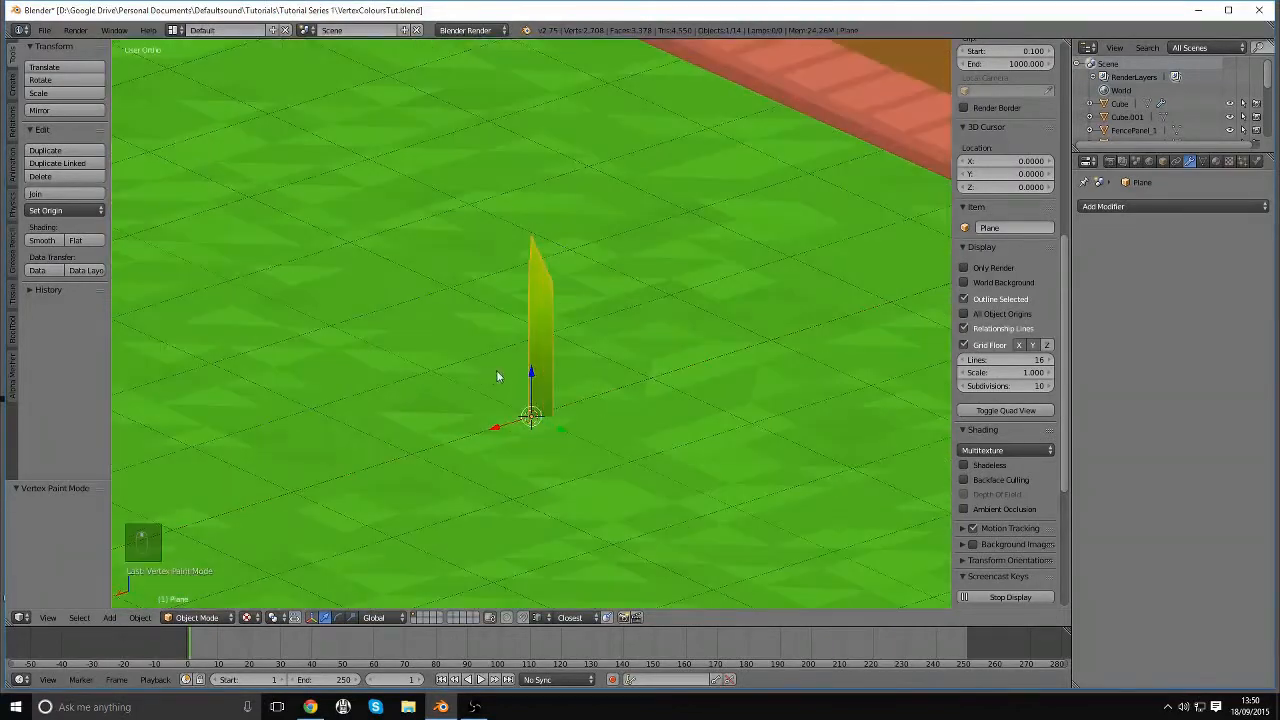
# In Edit Mode, box-select all blade vertices above the base and lower them along Z to shorten the blade
pyautogui.press('Tab')
pyautogui.press('a')
pyautogui.press('a')
pyautogui.moveTo(700, 379); pyautogui.dragTo(560, 349, button='middle')
pyautogui.press('b')
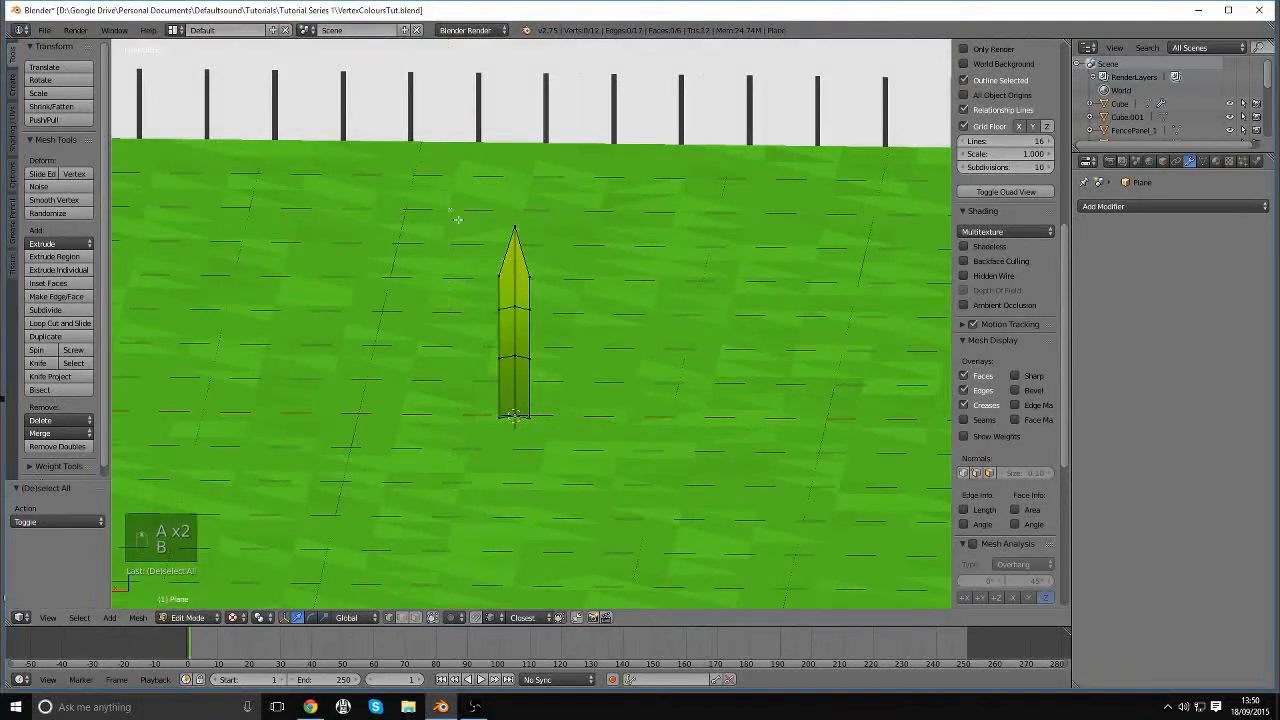
pyautogui.moveTo(570, 361); pyautogui.dragTo(570, 361)
pyautogui.moveTo(514, 262); pyautogui.dragTo(514, 296)
# Select the blade's middle edge loop and lower it along Z toward the loop below
pyautogui.press('a')
pyautogui.press('b')
pyautogui.press('a')
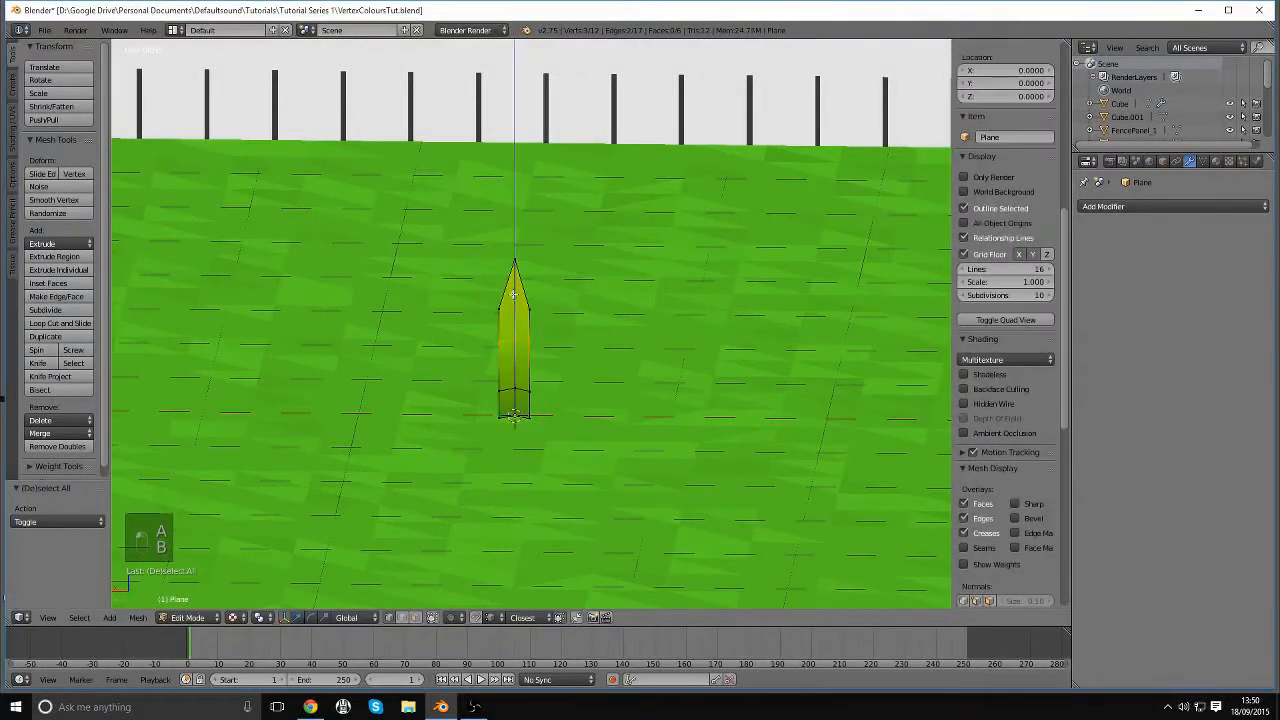
# Box-select the blade's tip and shoulder vertices and move them down 0.205 along Z
pyautogui.press('b')
pyautogui.moveTo(562, 320); pyautogui.dragTo(562, 320)
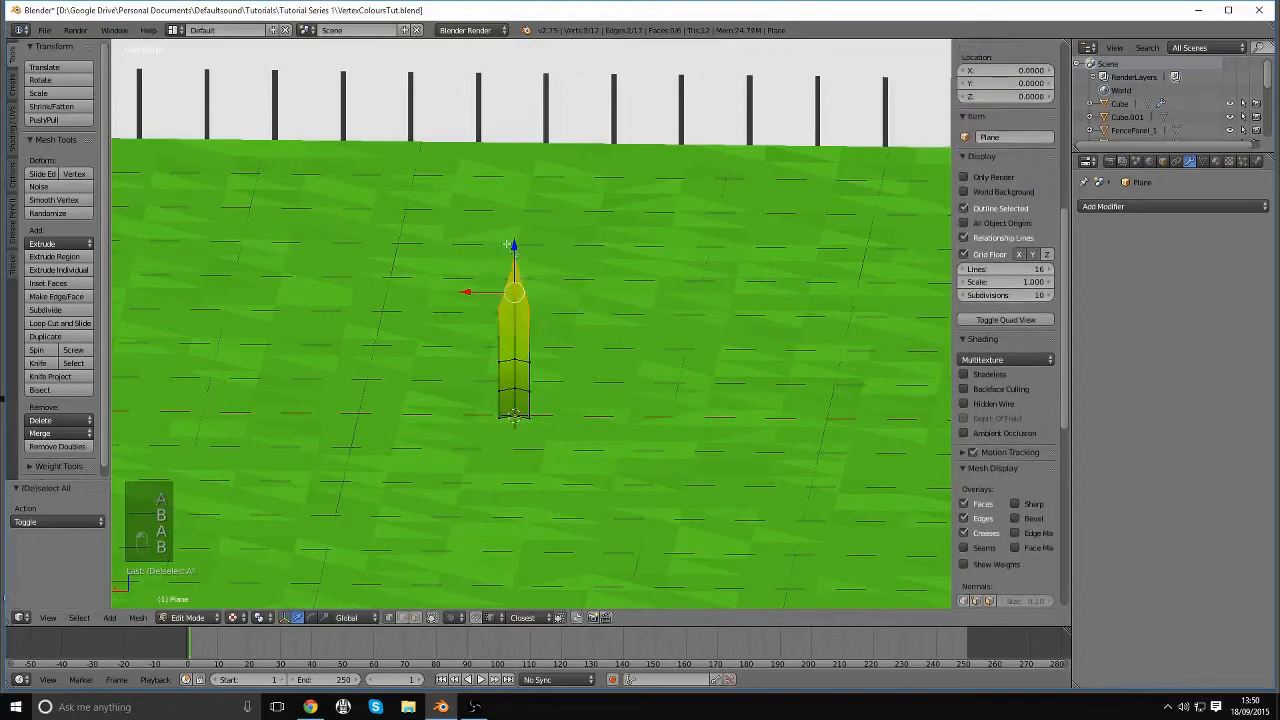
pyautogui.moveTo(514, 255); pyautogui.dragTo(548, 322)
pyautogui.rightClick(510, 275)
pyautogui.press('a')
pyautogui.press('b')
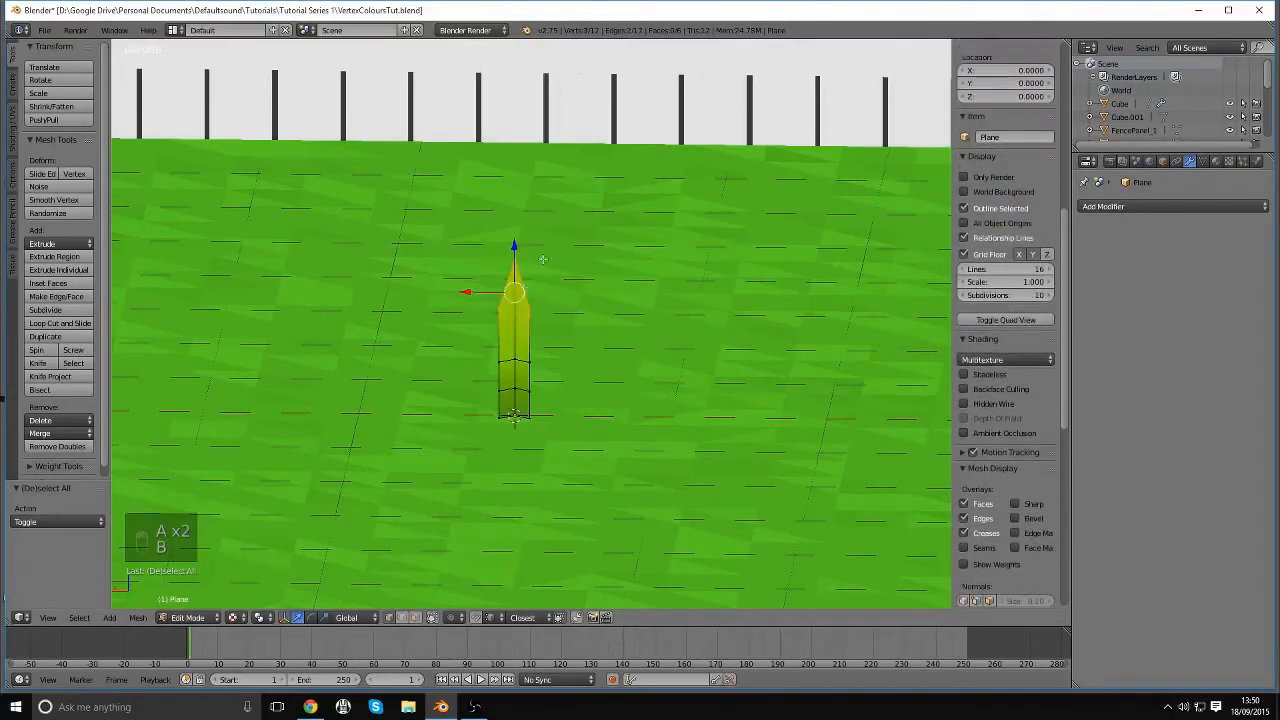
pyautogui.moveTo(514, 238); pyautogui.dragTo(515, 269)
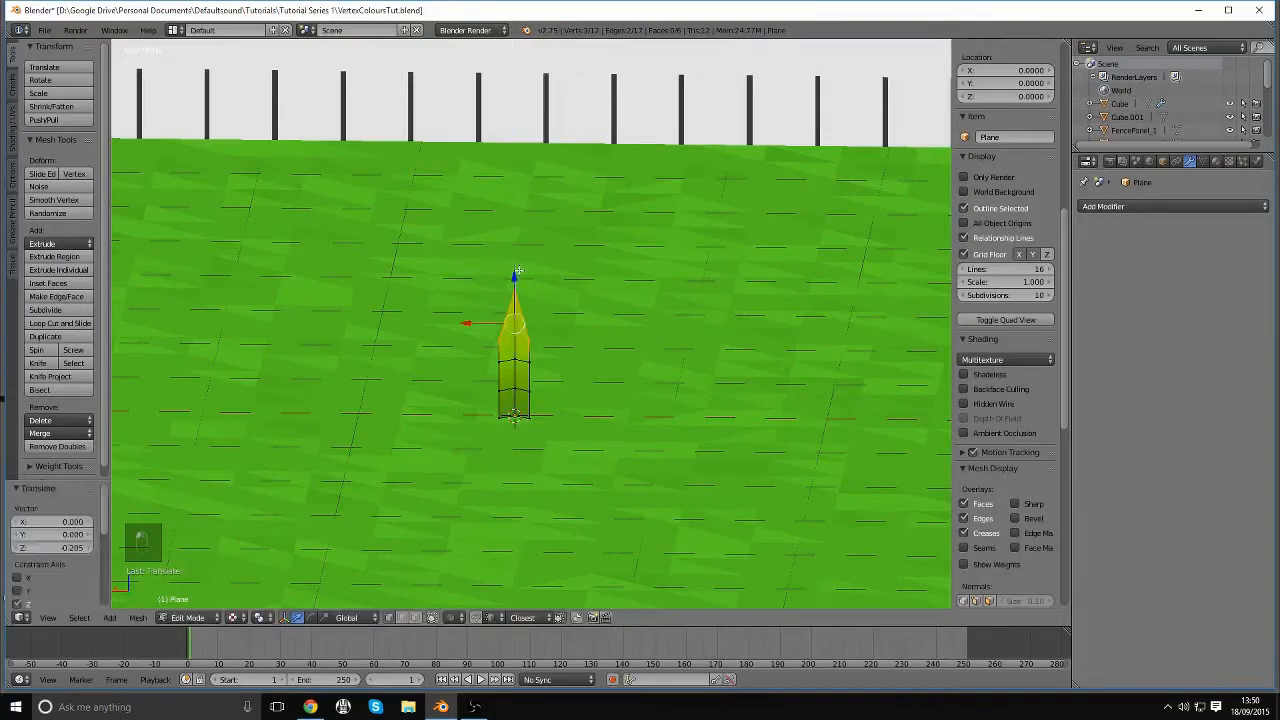
# Select only the blade's tip vertex and lower it slightly along Z
pyautogui.press('a')
pyautogui.moveTo(606, 332); pyautogui.dragTo(712, 367, button='middle')
pyautogui.rightClick(549, 298)
pyautogui.moveTo(546, 275); pyautogui.dragTo(509, 253, button='middle')
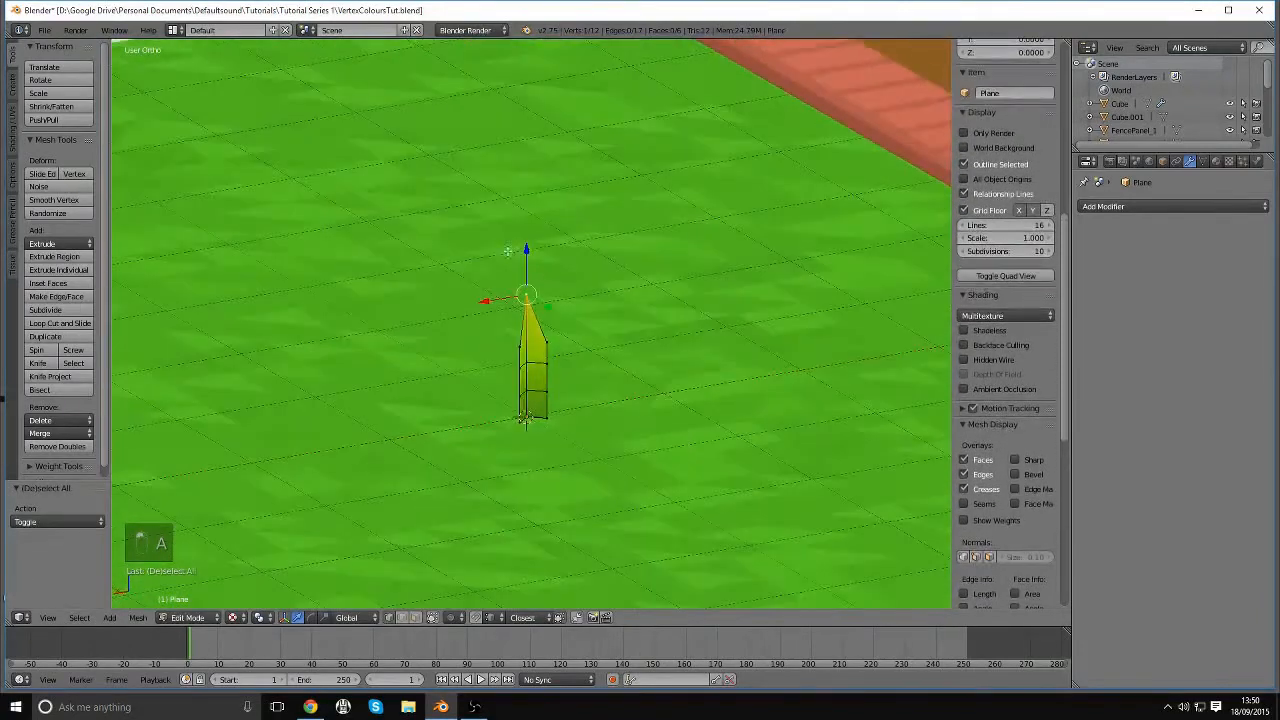
pyautogui.moveTo(526, 247); pyautogui.dragTo(526, 262)
# Narrow the whole blade by scaling it to 0.46 along X and check it in Object Mode
pyautogui.moveTo(666, 286); pyautogui.dragTo(711, 311, button='middle')
pyautogui.press('a')
pyautogui.press('a')
pyautogui.press('s')
pyautogui.press('x')
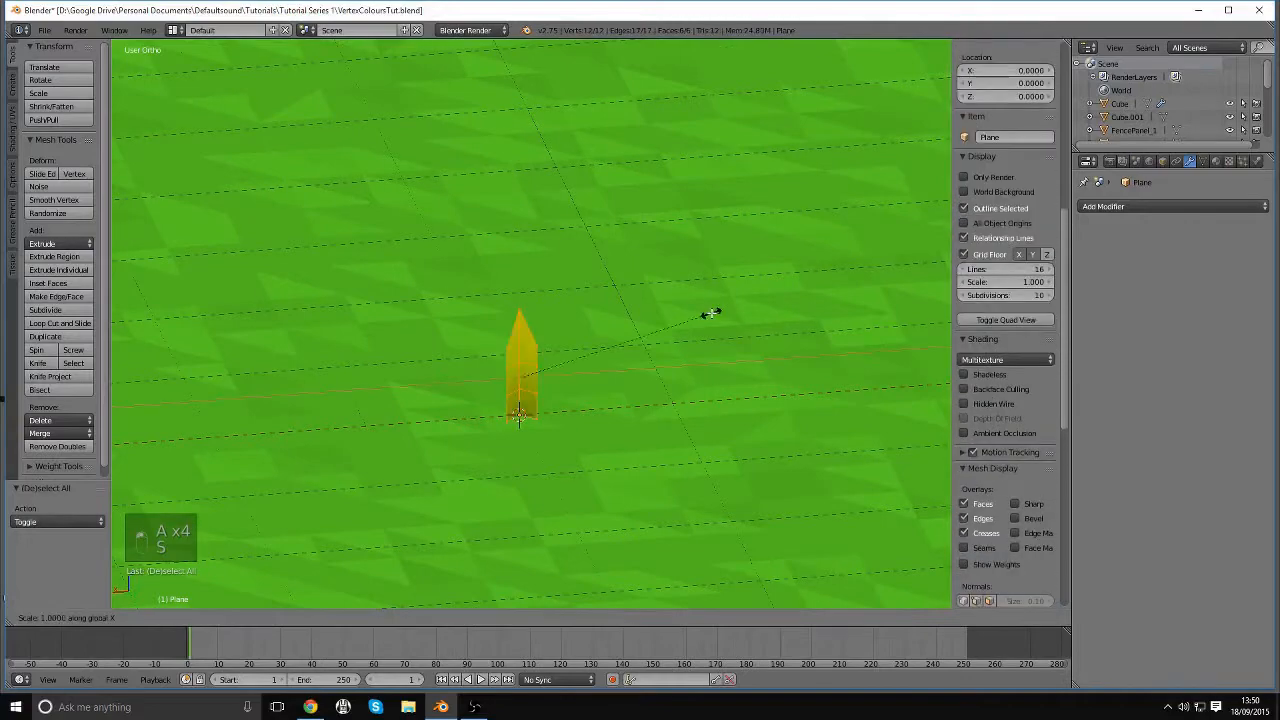
pyautogui.click(600, 337)
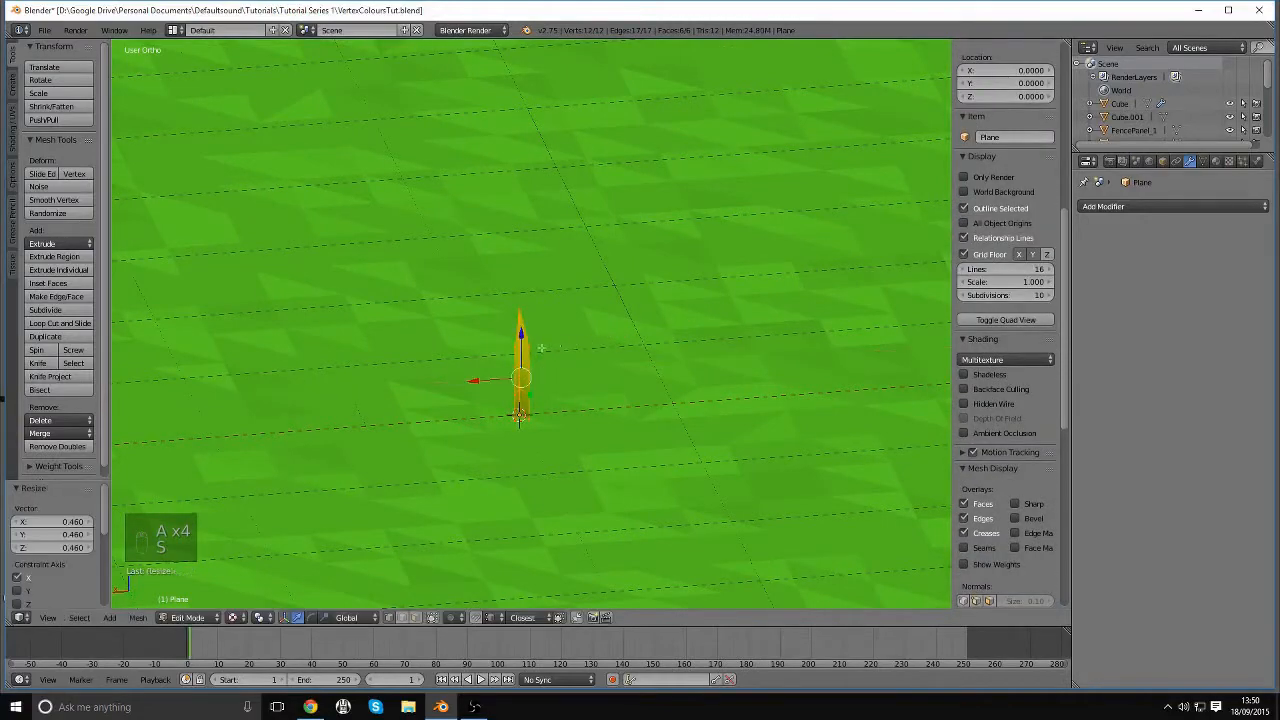
pyautogui.press('Tab')
pyautogui.scroll(-4, 470, 383)
pyautogui.moveTo(468, 383); pyautogui.dragTo(505, 298, button='middle')
pyautogui.scroll(4, 529, 407)
pyautogui.scroll(3, 575, 366)
# Box-select the blade's outer side vertices and move them along Y toward the centre fold to make it shallower
pyautogui.press('Tab')
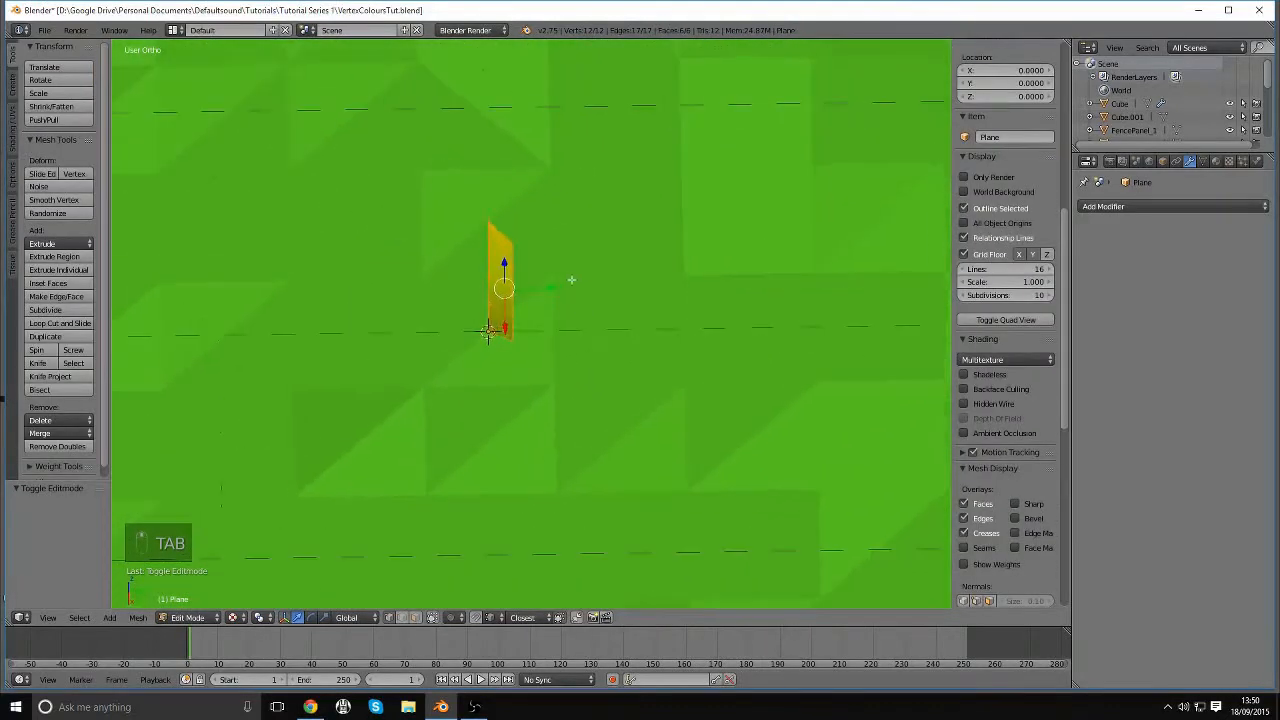
pyautogui.press('a')
pyautogui.press('a')
pyautogui.press('b')
pyautogui.moveTo(563, 396); pyautogui.dragTo(563, 396)
pyautogui.press('g')
pyautogui.press('x')
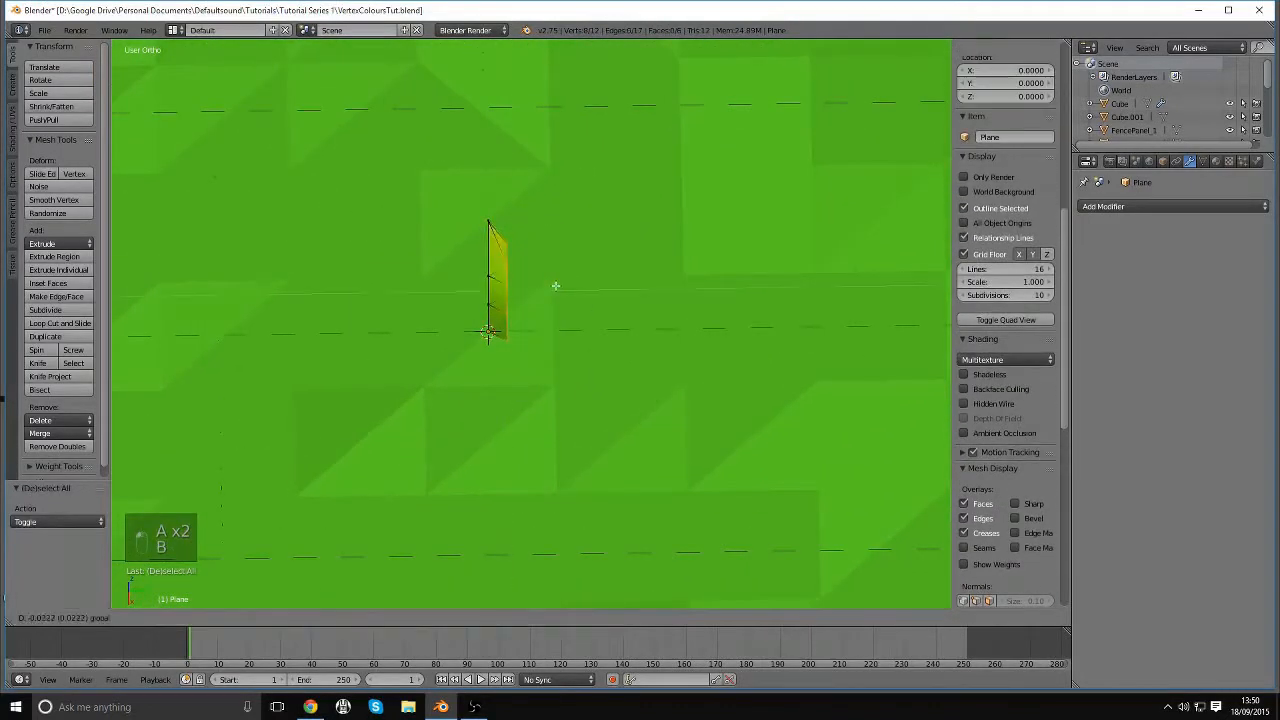
pyautogui.click(549, 287)
pyautogui.moveTo(573, 300); pyautogui.dragTo(453, 339, button='middle')
pyautogui.press('a')
pyautogui.press('Tab')
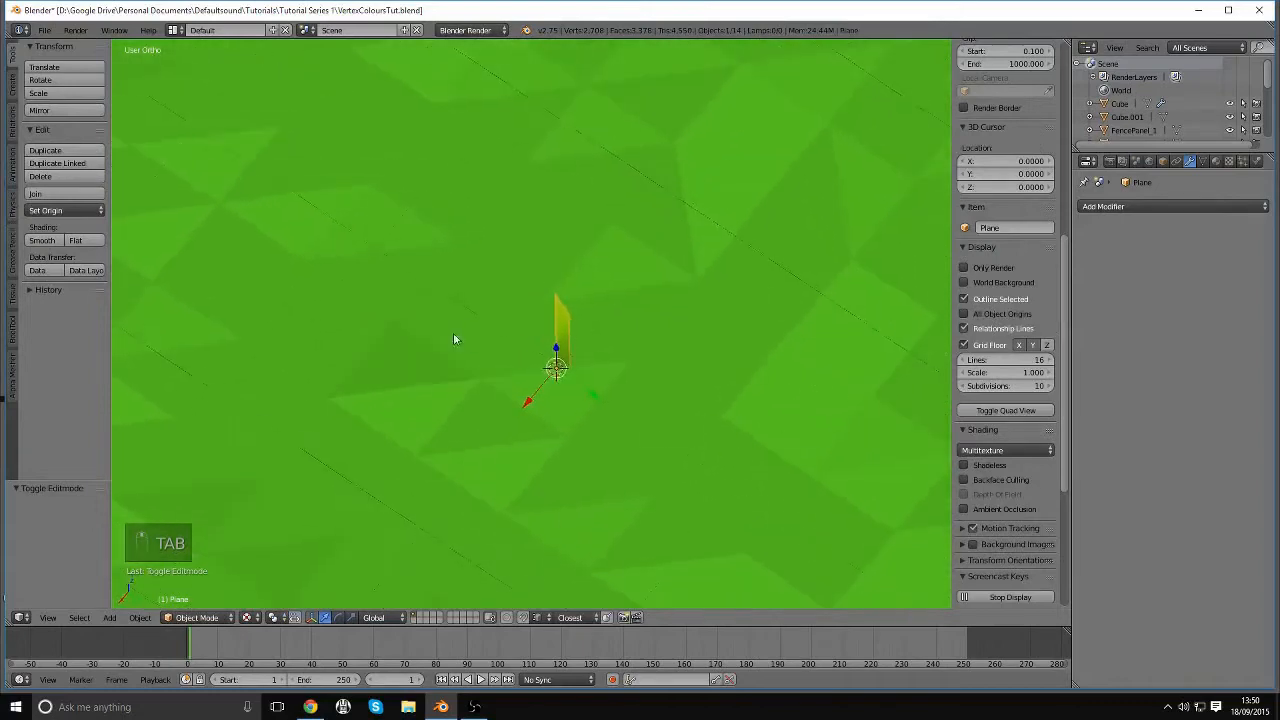
# Reopen the blade in Edit Mode and box-select its tip and shoulder vertices from the side
pyautogui.press('Tab')
pyautogui.moveTo(591, 324); pyautogui.dragTo(549, 263, button='middle')
pyautogui.moveTo(570, 235); pyautogui.dragTo(572, 237)
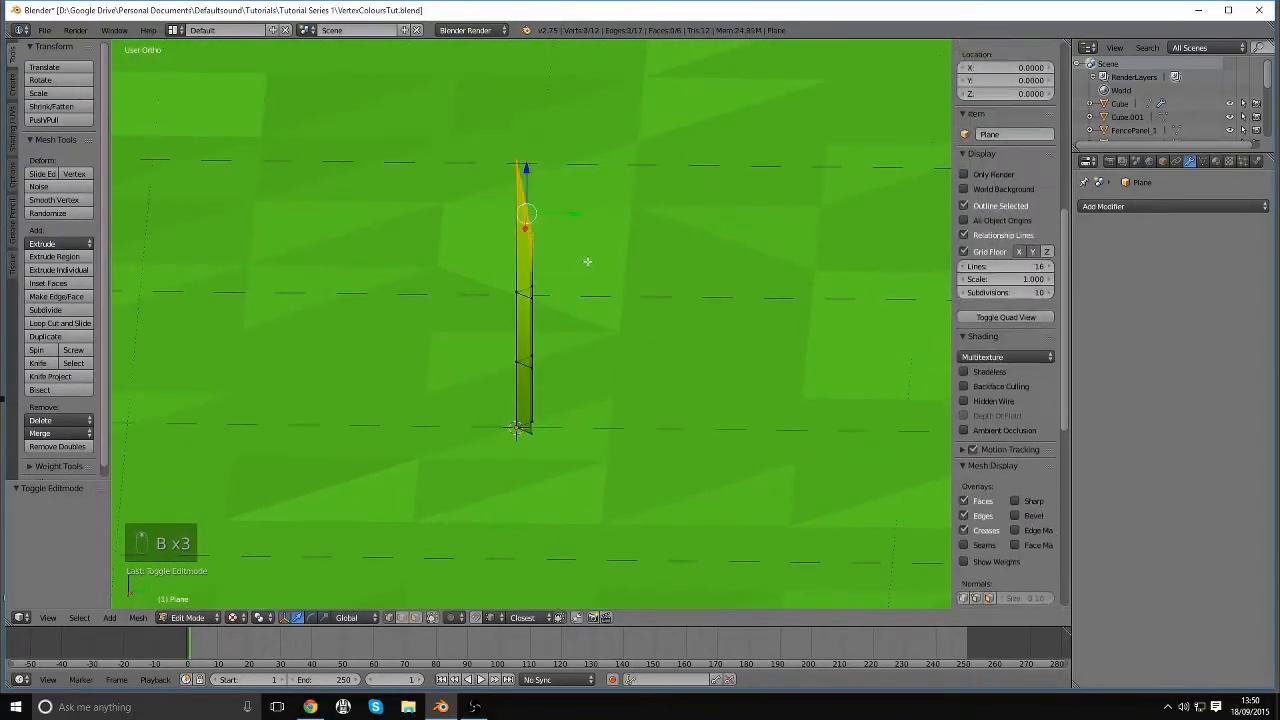
# Try to extrude the blade's selected top vertices and undo the extrusion
pyautogui.moveTo(586, 263); pyautogui.dragTo(563, 214, button='middle')
pyautogui.press('g')
pyautogui.moveTo(544, 213); pyautogui.dragTo(542, 213)
pyautogui.moveTo(542, 213); pyautogui.dragTo(557, 215)
pyautogui.press('e')
pyautogui.click(586, 222)
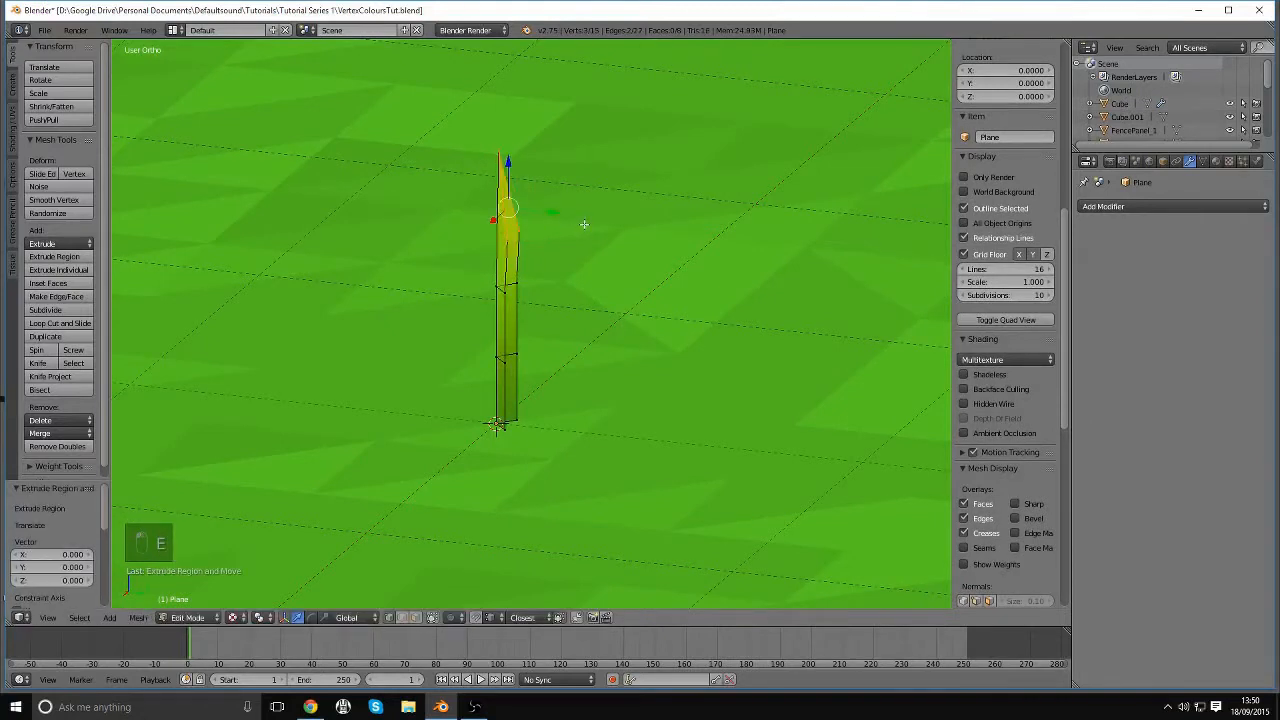
pyautogui.hotkey('ctrl', 'z')
# Rotate the blade's tip and shoulder vertices about 60° around the global X axis
pyautogui.press('r')
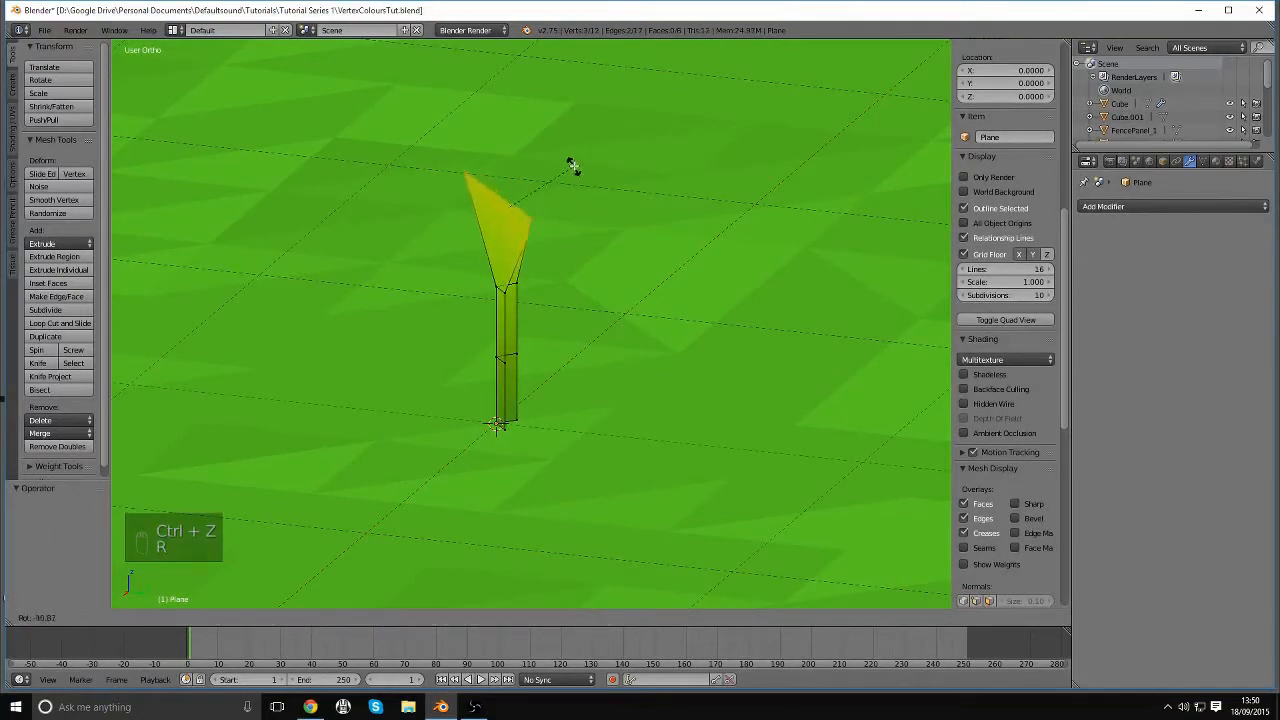
pyautogui.press('x')
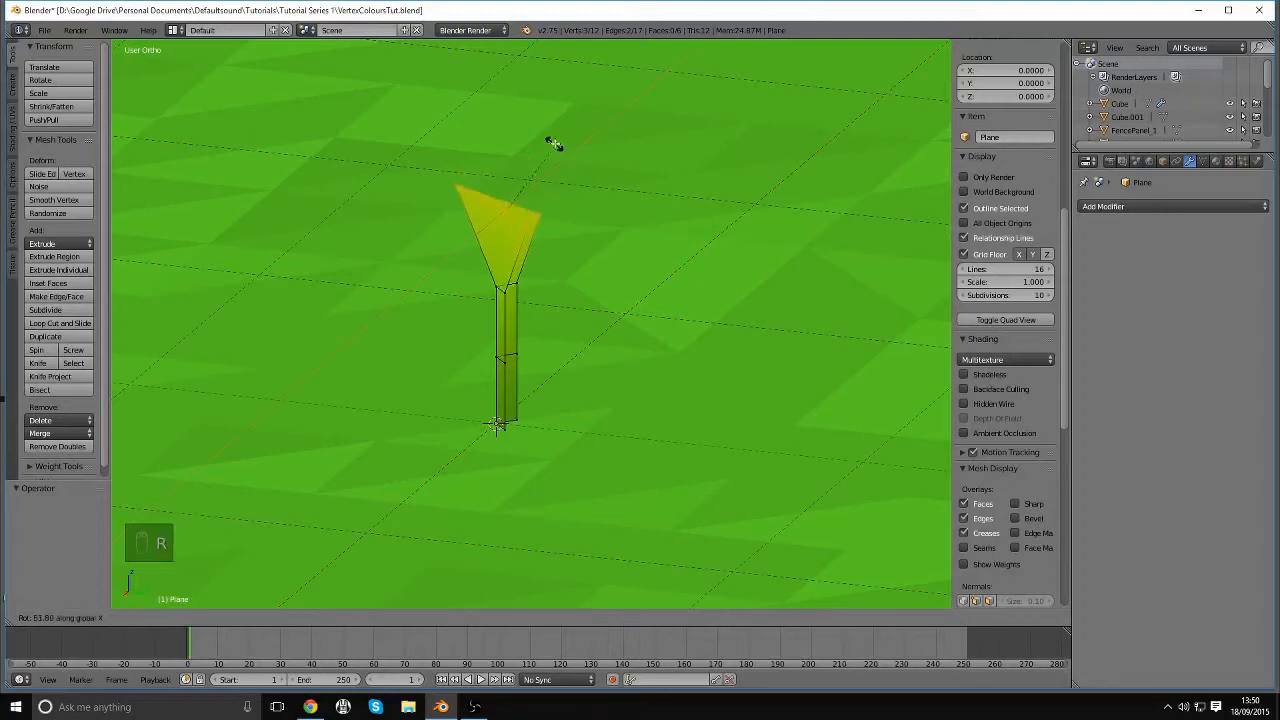
pyautogui.click(561, 149)
# Select the blade's two shoulder vertices and move them -0.154 along Y to narrow the bent top
pyautogui.moveTo(562, 150); pyautogui.dragTo(652, 210, button='middle')
pyautogui.press('a')
pyautogui.rightClick(571, 233)
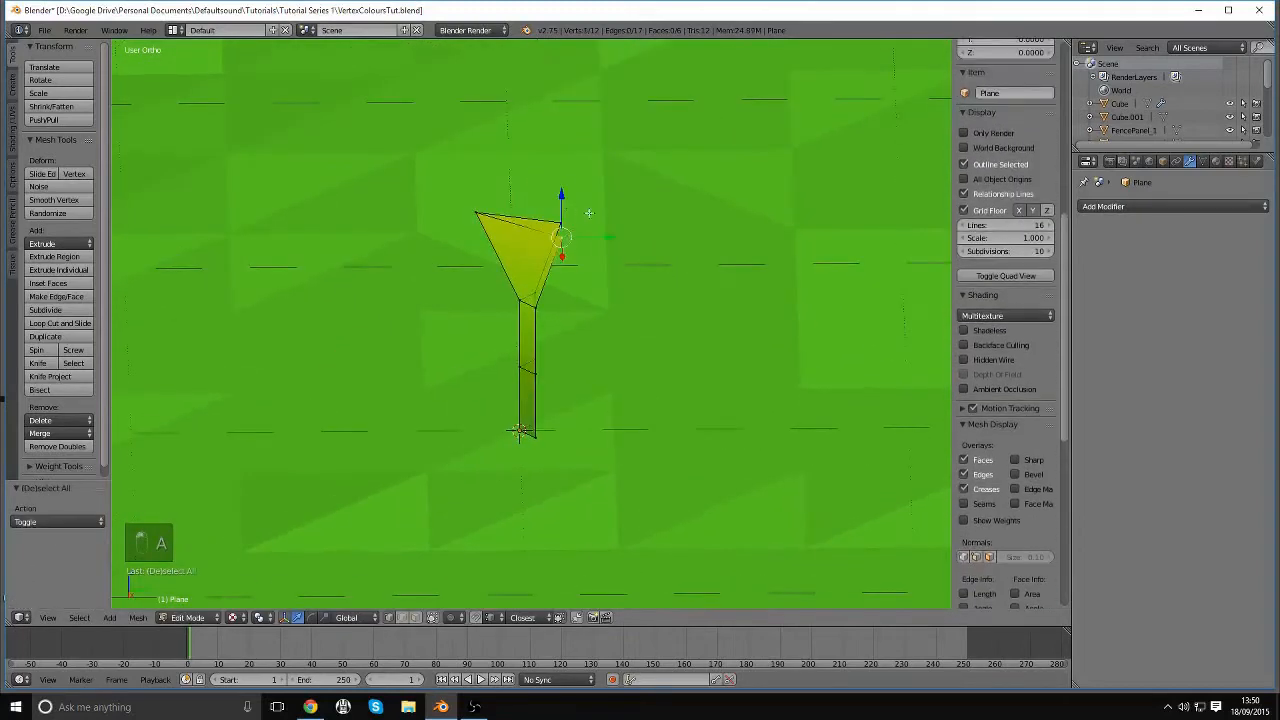
pyautogui.press('g')
pyautogui.moveTo(560, 228); pyautogui.dragTo(557, 221)
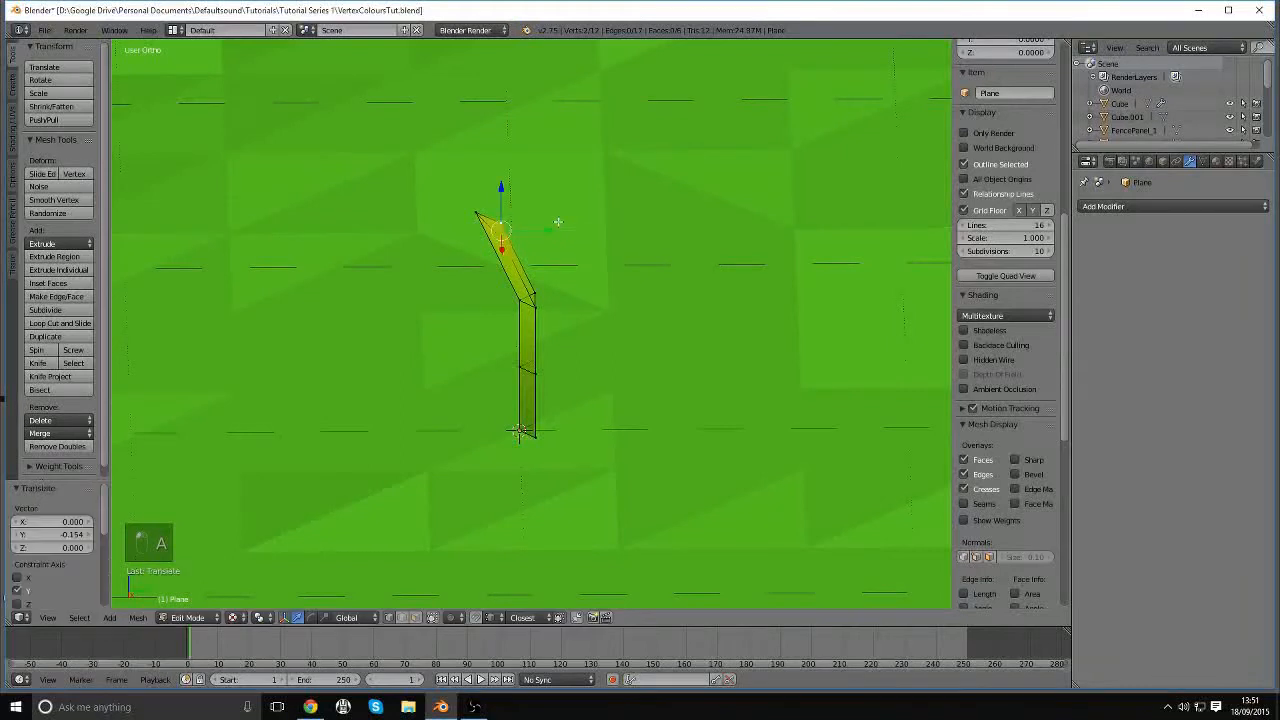
# Box-select the vertices at the blade's bent top, lower them slightly along Z and clear the selection
pyautogui.press('a')
pyautogui.press('b')
pyautogui.moveTo(468, 202); pyautogui.dragTo(516, 236)
pyautogui.moveTo(494, 185)
pyautogui.mouseDown()
pyautogui.moveTo(496, 216)
pyautogui.moveTo(496, 195)
pyautogui.mouseUp()
pyautogui.press('a')
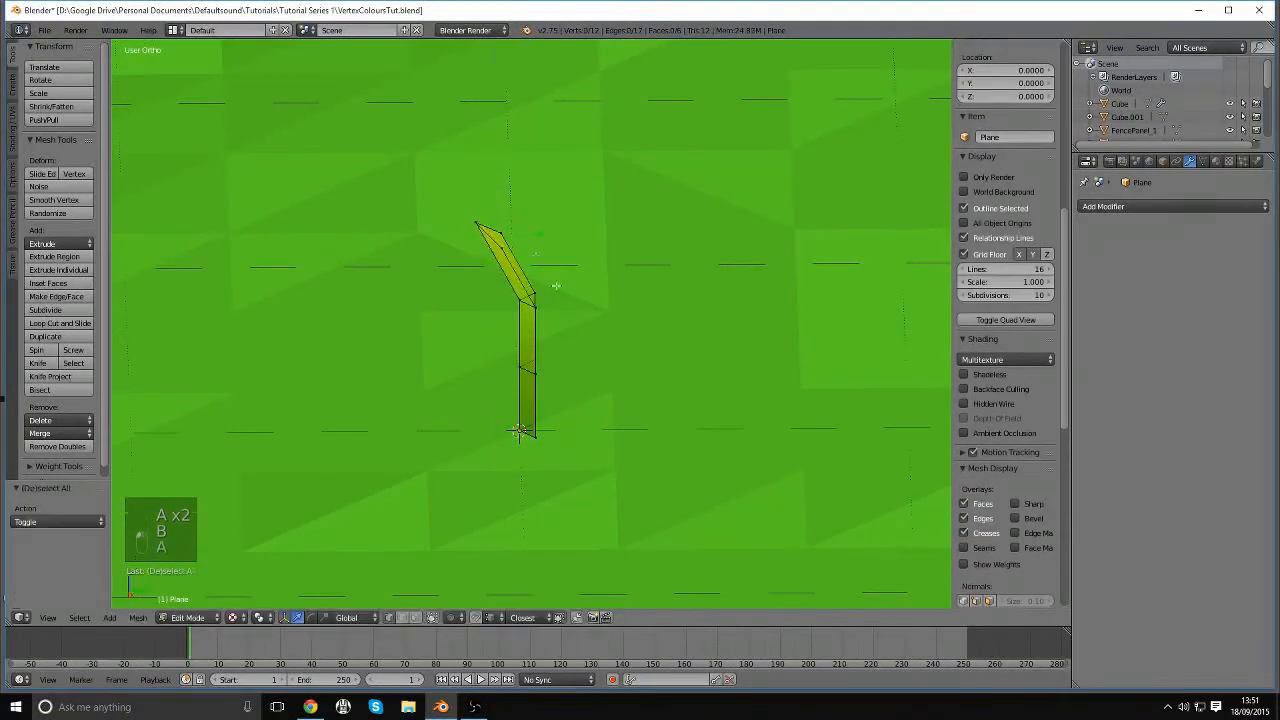
# Try to adjust the vertices at the blade's bend and undo the change
pyautogui.press('b')
pyautogui.moveTo(496, 276); pyautogui.dragTo(584, 342)
pyautogui.hotkey('ctrl', 'z')
# Box-select the blade's bent top section, rotate it about -18.7° and move it down to form a smoother curve
pyautogui.press('a')
pyautogui.press('b')
pyautogui.moveTo(445, 194); pyautogui.dragTo(557, 316)
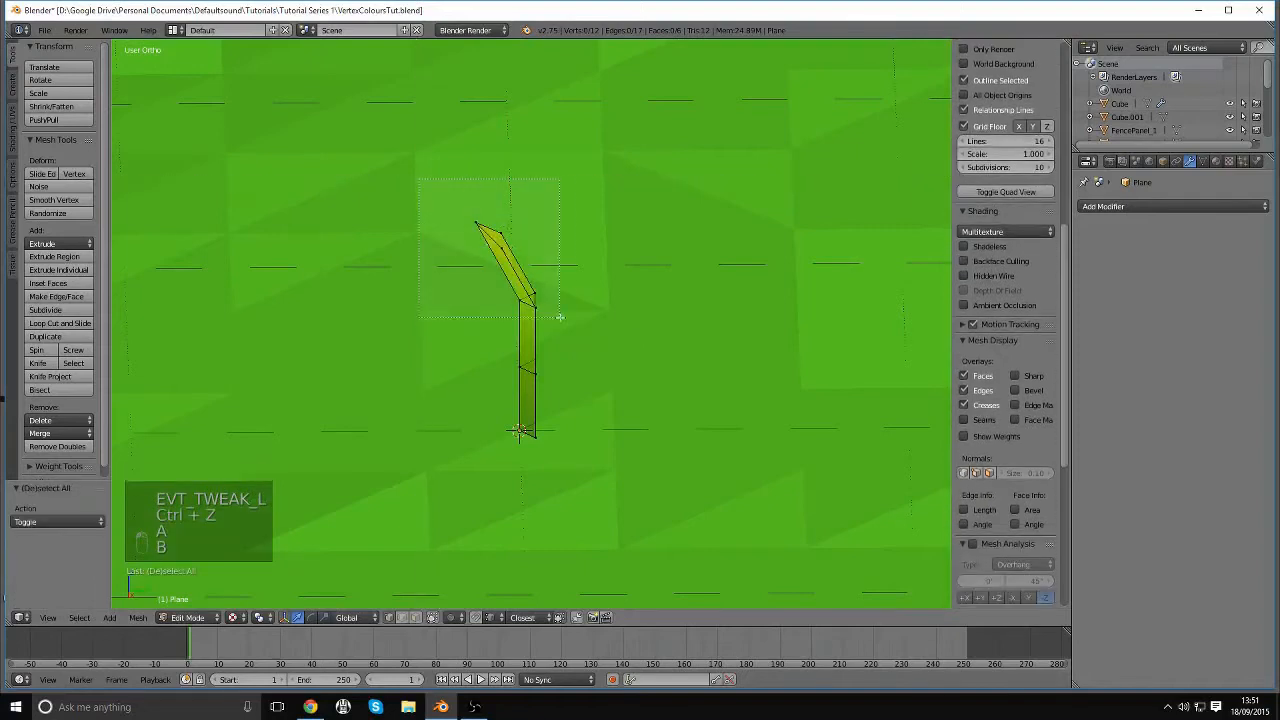
pyautogui.press('r')
pyautogui.click(641, 231)
pyautogui.press('g')
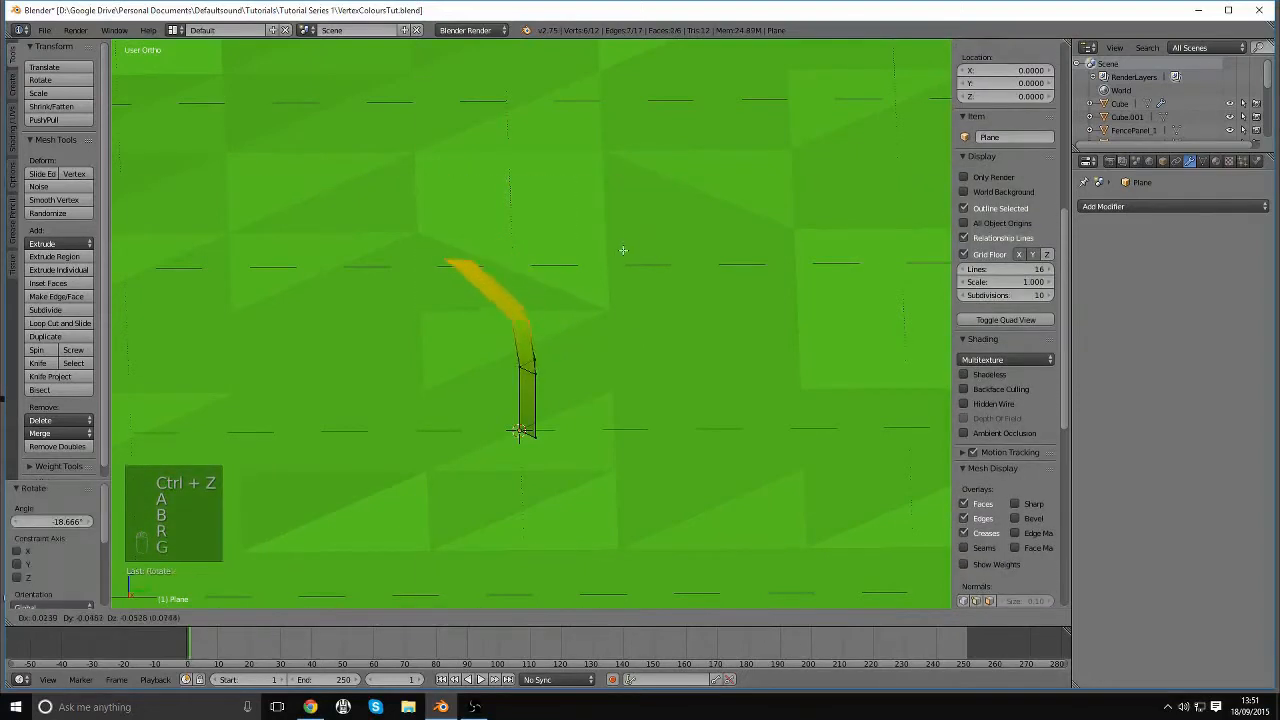
pyautogui.click(620, 251)
pyautogui.press('a')
# Select the blade's tip and shoulder vertices, move them 0.060 along Y and -0.037 along Z, and clear the selection
pyautogui.moveTo(660, 263); pyautogui.dragTo(450, 235, button='middle')
pyautogui.press('b')
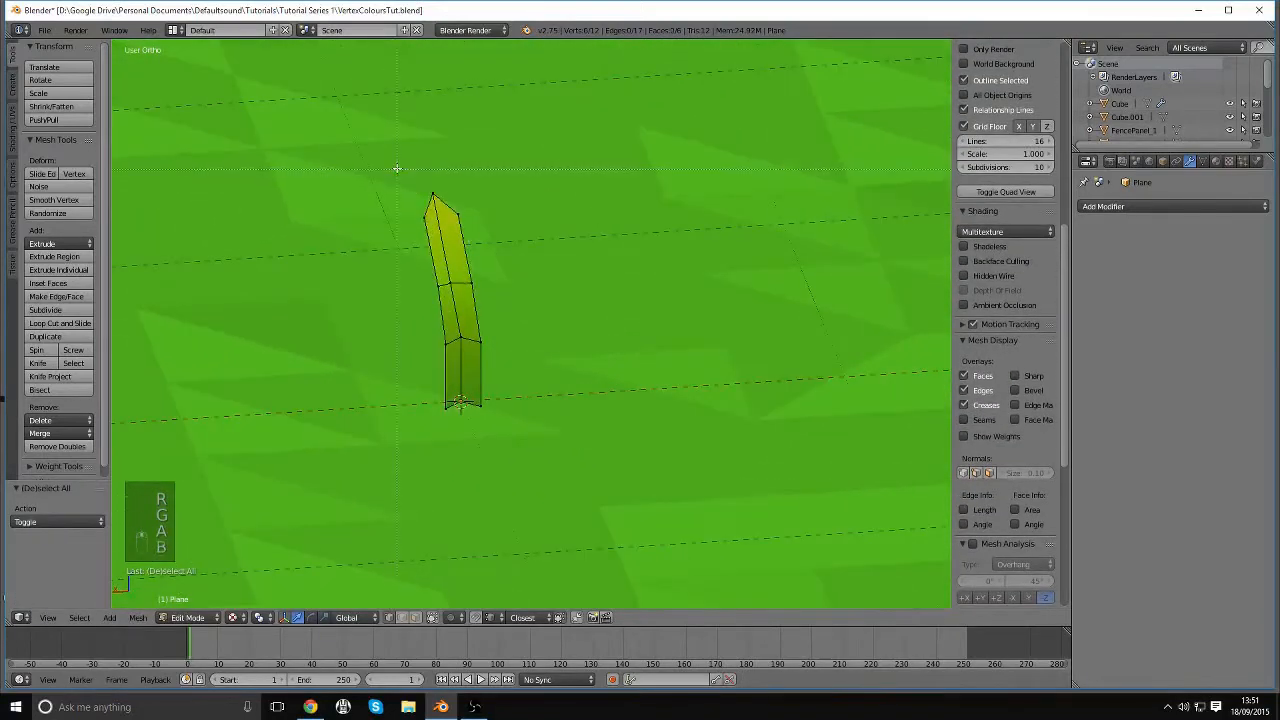
pyautogui.moveTo(399, 167); pyautogui.dragTo(557, 251)
pyautogui.moveTo(557, 251); pyautogui.dragTo(472, 246, button='middle')
pyautogui.moveTo(465, 243); pyautogui.dragTo(477, 216)
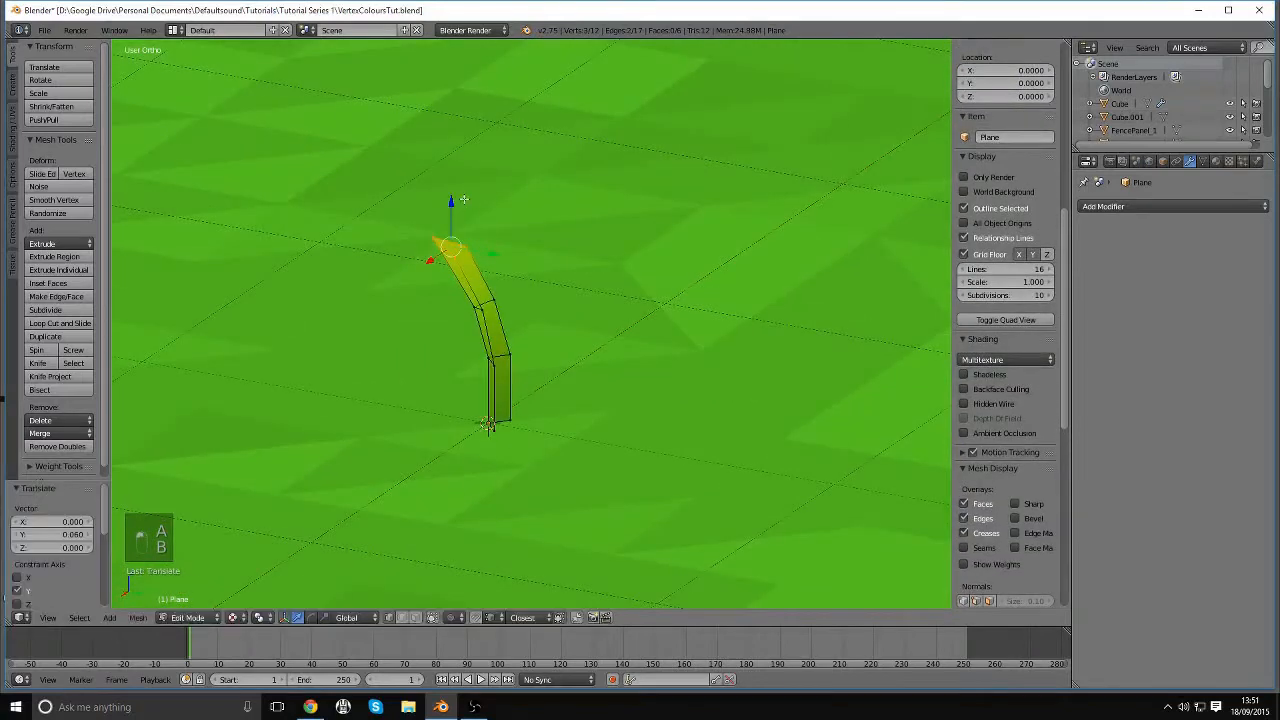
pyautogui.moveTo(477, 216); pyautogui.dragTo(484, 304, button='middle')
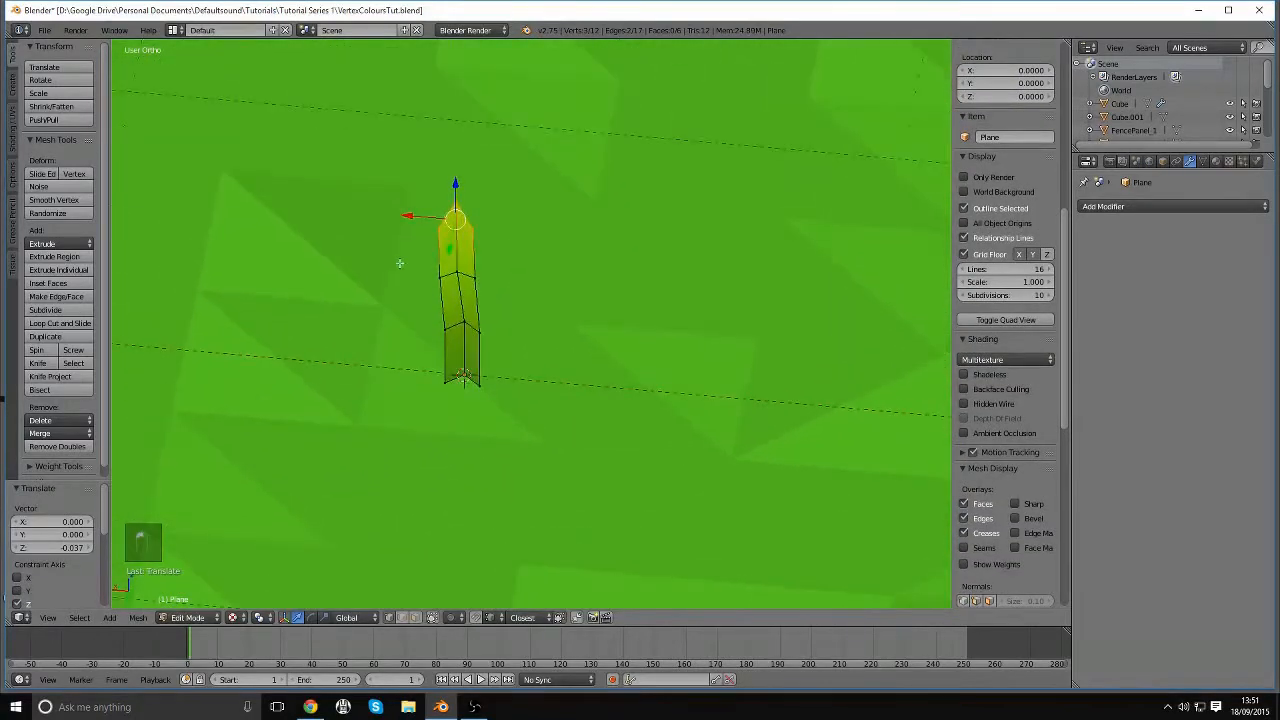
pyautogui.press('a')
# Box-select the blade's upper vertices and shift them slightly along X
pyautogui.press('b')
pyautogui.moveTo(394, 185); pyautogui.dragTo(524, 287)
pyautogui.moveTo(411, 245); pyautogui.dragTo(416, 247)
pyautogui.press('Tab')
pyautogui.press('Tab')
# Duplicate the whole blade within the same mesh and rotate the copy about -62° around Z
pyautogui.moveTo(443, 264); pyautogui.dragTo(577, 294, button='middle')
pyautogui.press('Tab')
pyautogui.press('a')
pyautogui.press('a')
pyautogui.press('a')
pyautogui.press('a')
pyautogui.press('a')
pyautogui.press('a')
pyautogui.hotkey('shift', 'd')
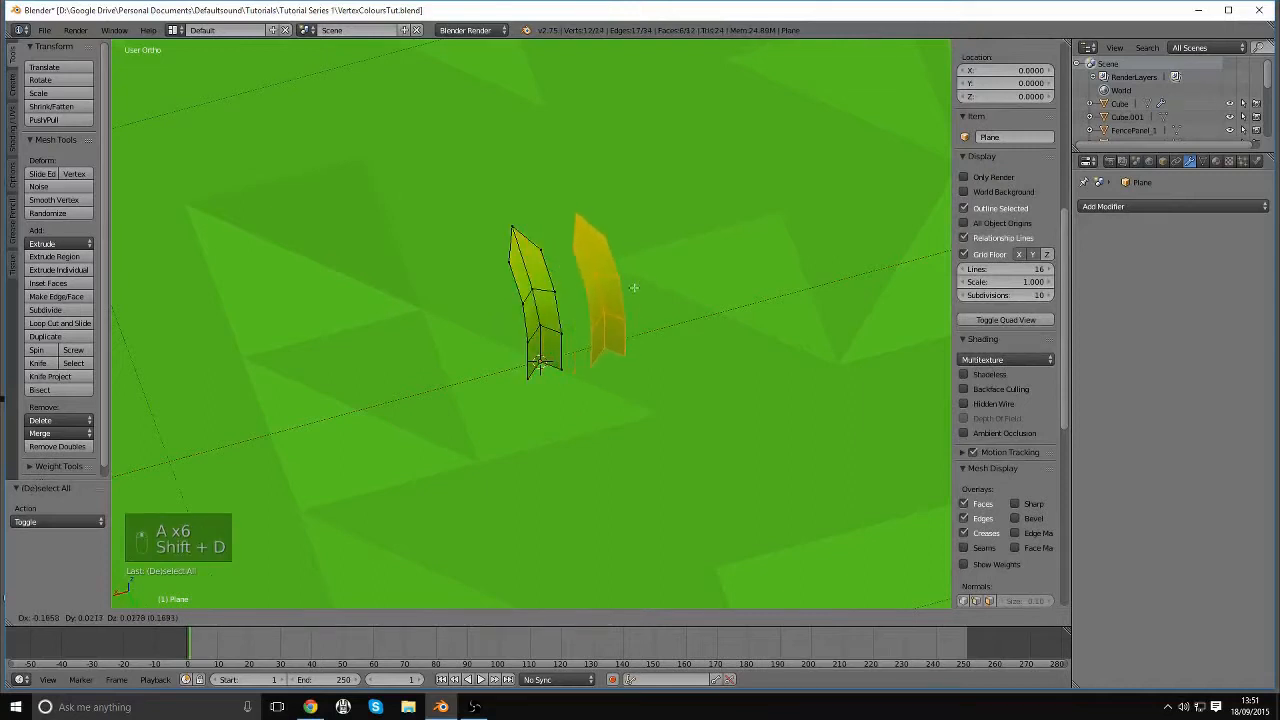
pyautogui.press('z')
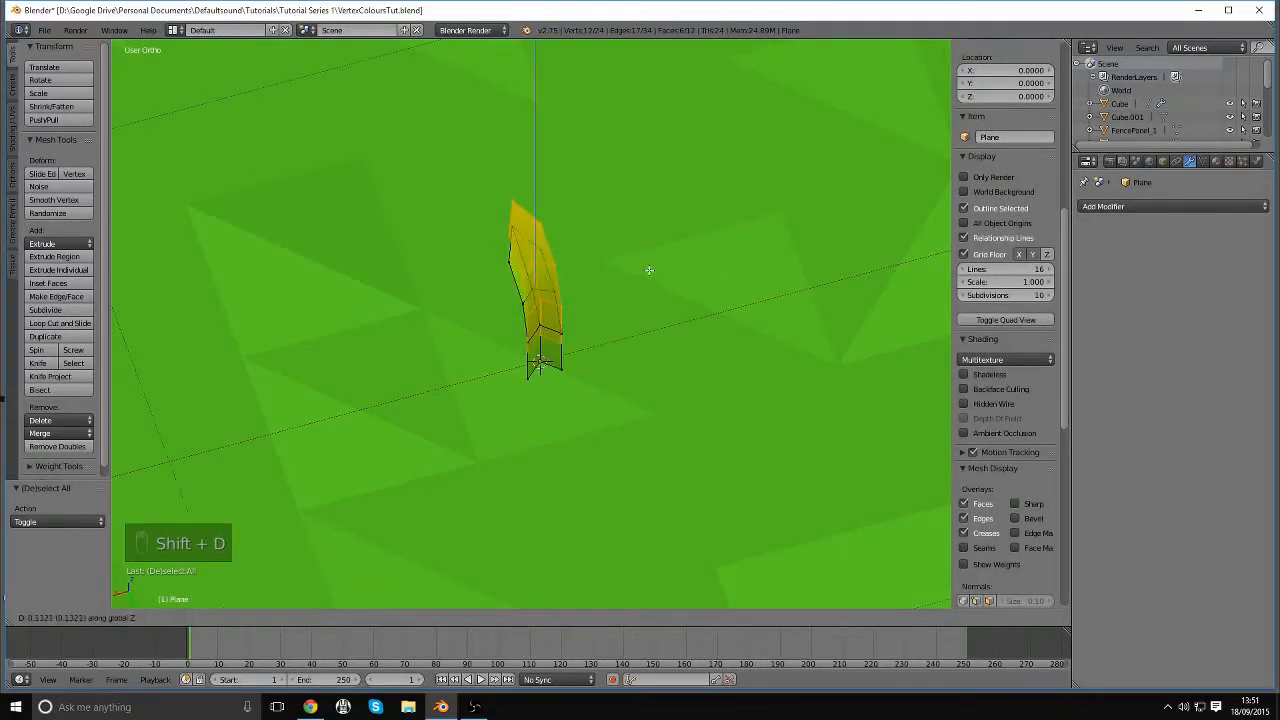
pyautogui.click(646, 259)
pyautogui.press('r')
pyautogui.press('z')
pyautogui.press('z')
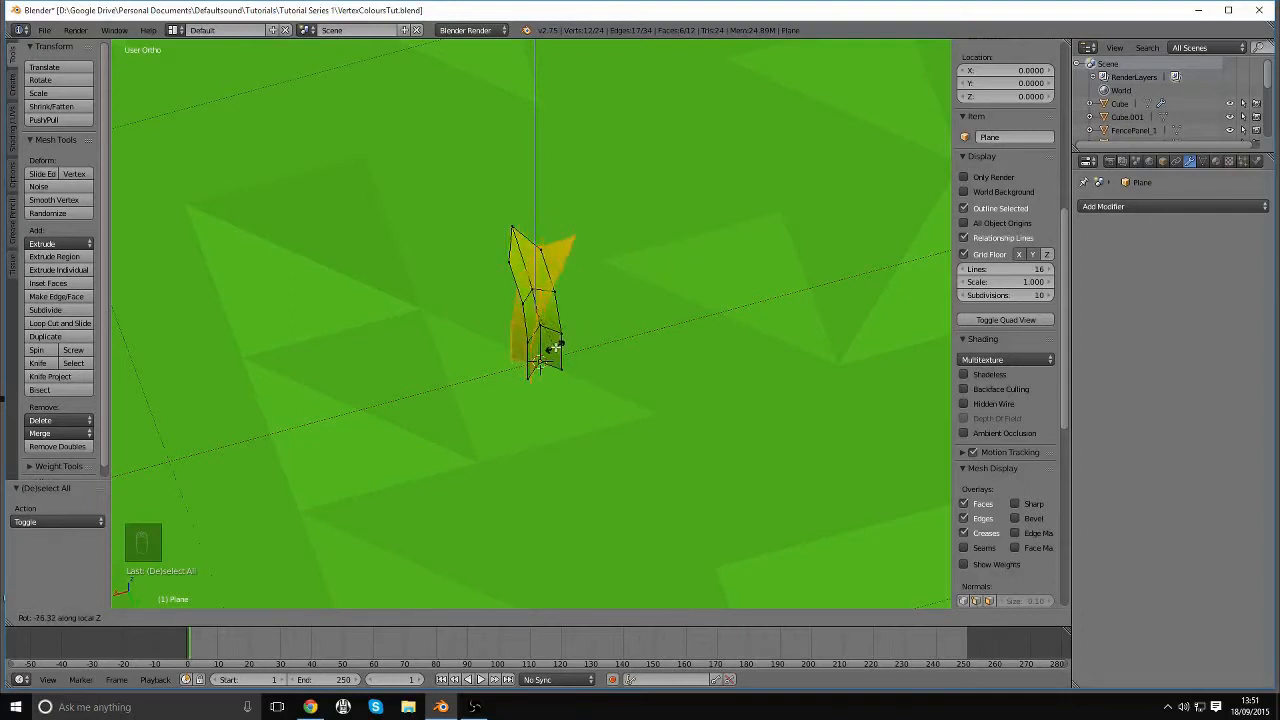
pyautogui.click(569, 346)
# Move the duplicated blade along X so it stands beside the original
pyautogui.moveTo(569, 347); pyautogui.dragTo(613, 345, button='middle')
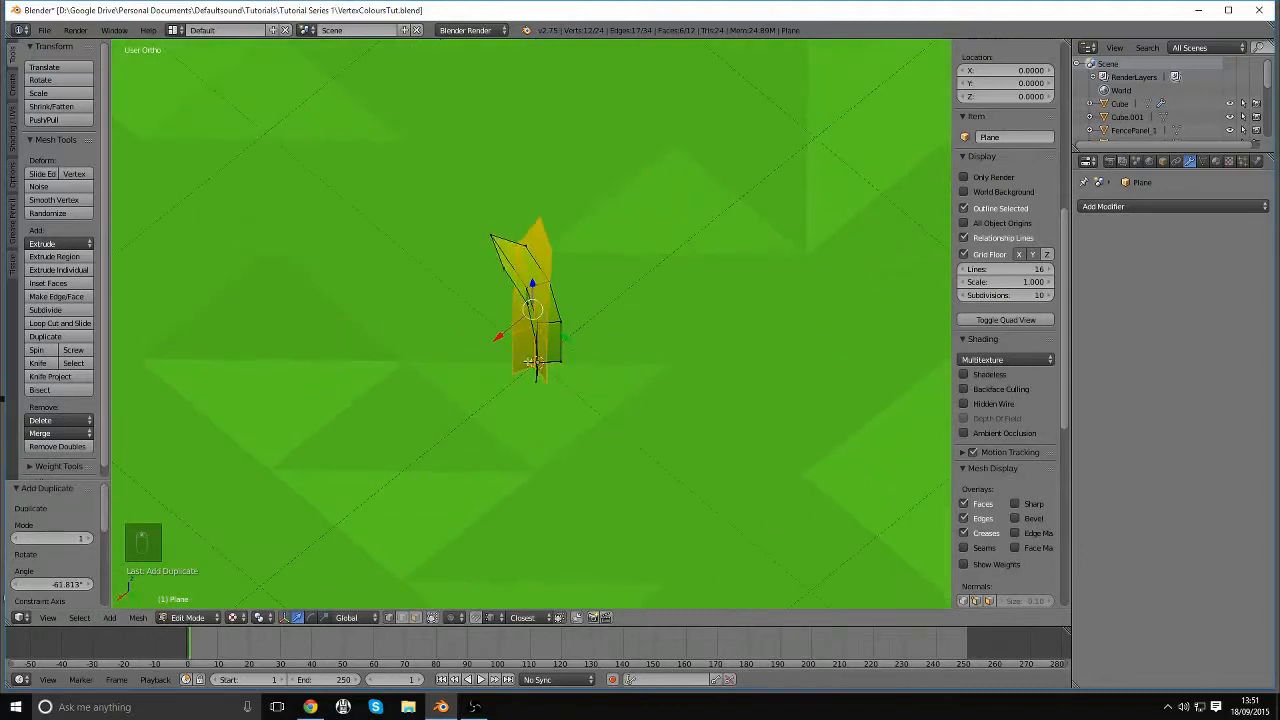
pyautogui.moveTo(498, 340); pyautogui.dragTo(560, 327)
pyautogui.moveTo(728, 375); pyautogui.dragTo(637, 309, button='middle')
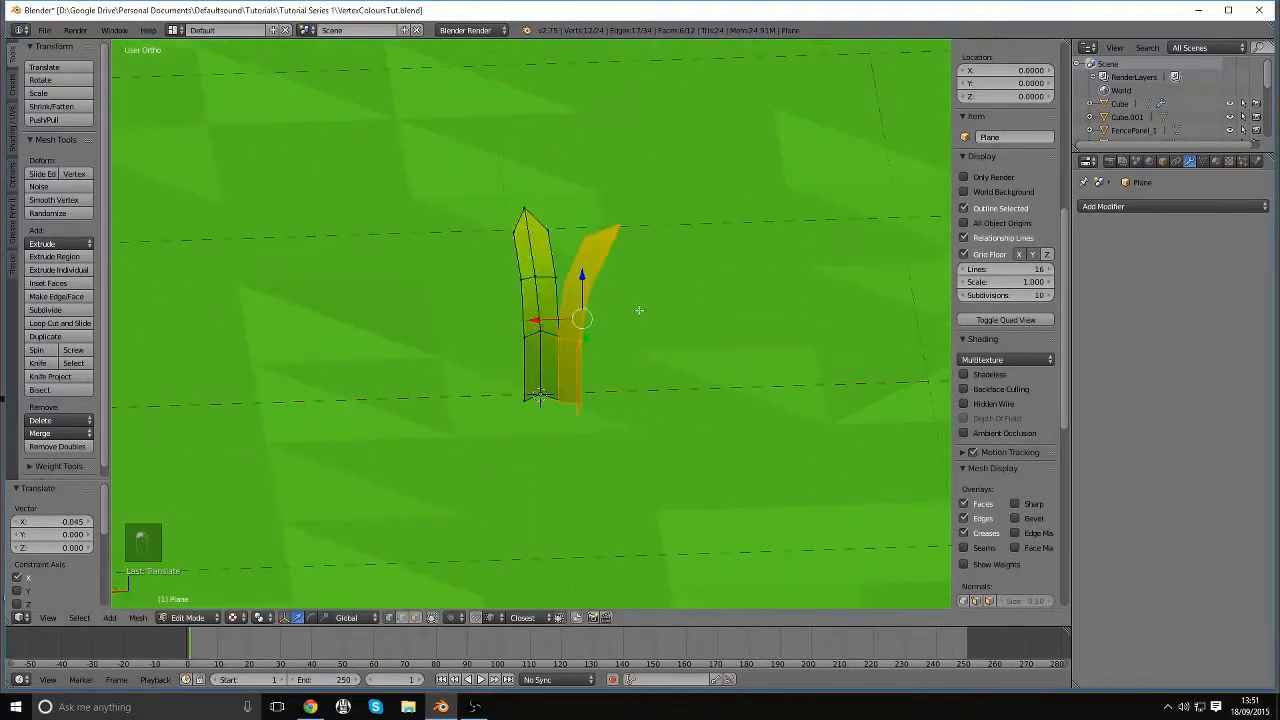
# Box-select the copied blade's tip and shoulder vertices and move them -0.047 along Z
pyautogui.press('a')
pyautogui.press('b')
pyautogui.moveTo(604, 197); pyautogui.dragTo(603, 209)
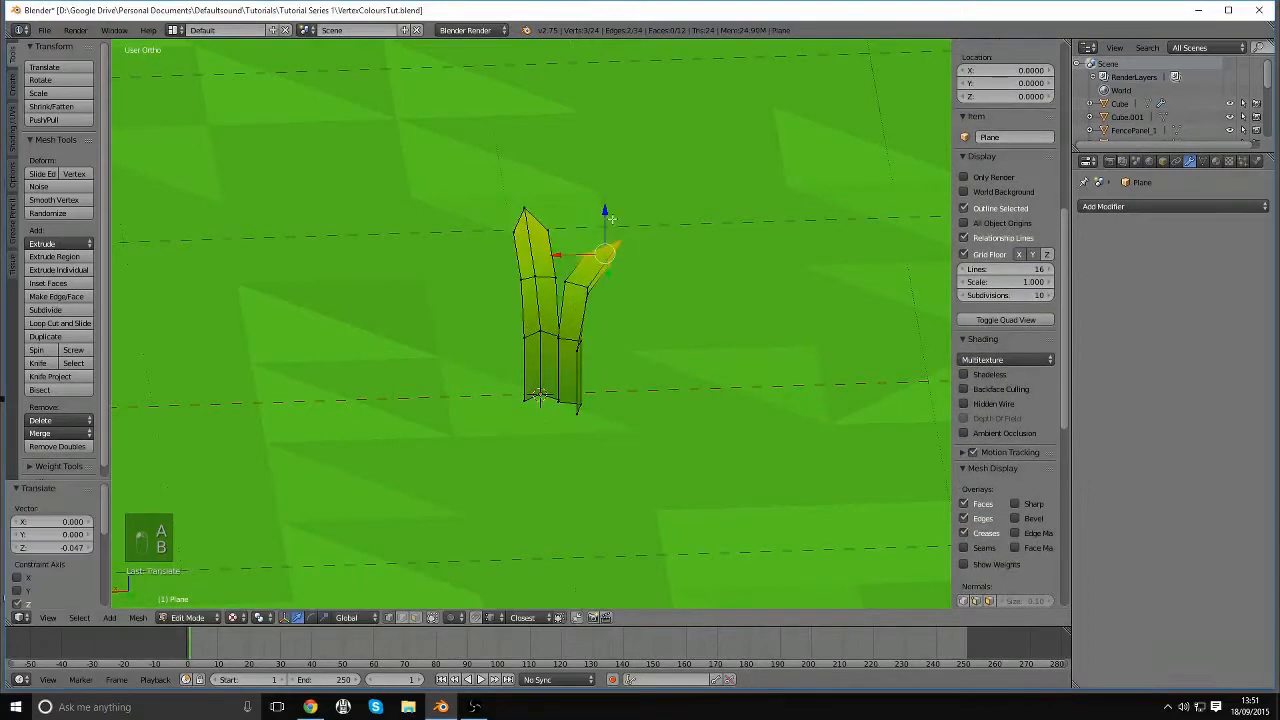
pyautogui.moveTo(603, 209); pyautogui.dragTo(725, 243, button='middle')
pyautogui.press('a')
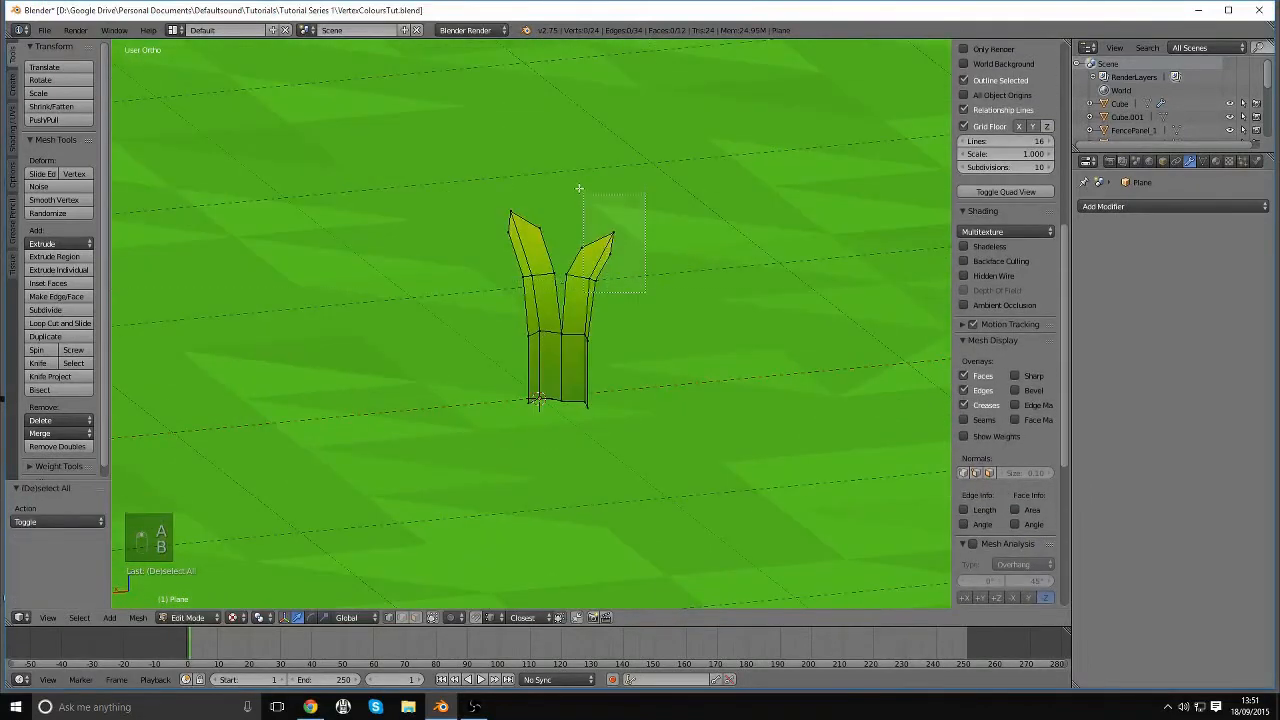
# Box-select the copied blade's top section, rotate it 30° and move it to bend the blade further
pyautogui.moveTo(565, 182); pyautogui.dragTo(565, 183)
pyautogui.moveTo(565, 183); pyautogui.dragTo(566, 257, button='middle')
pyautogui.press('g')
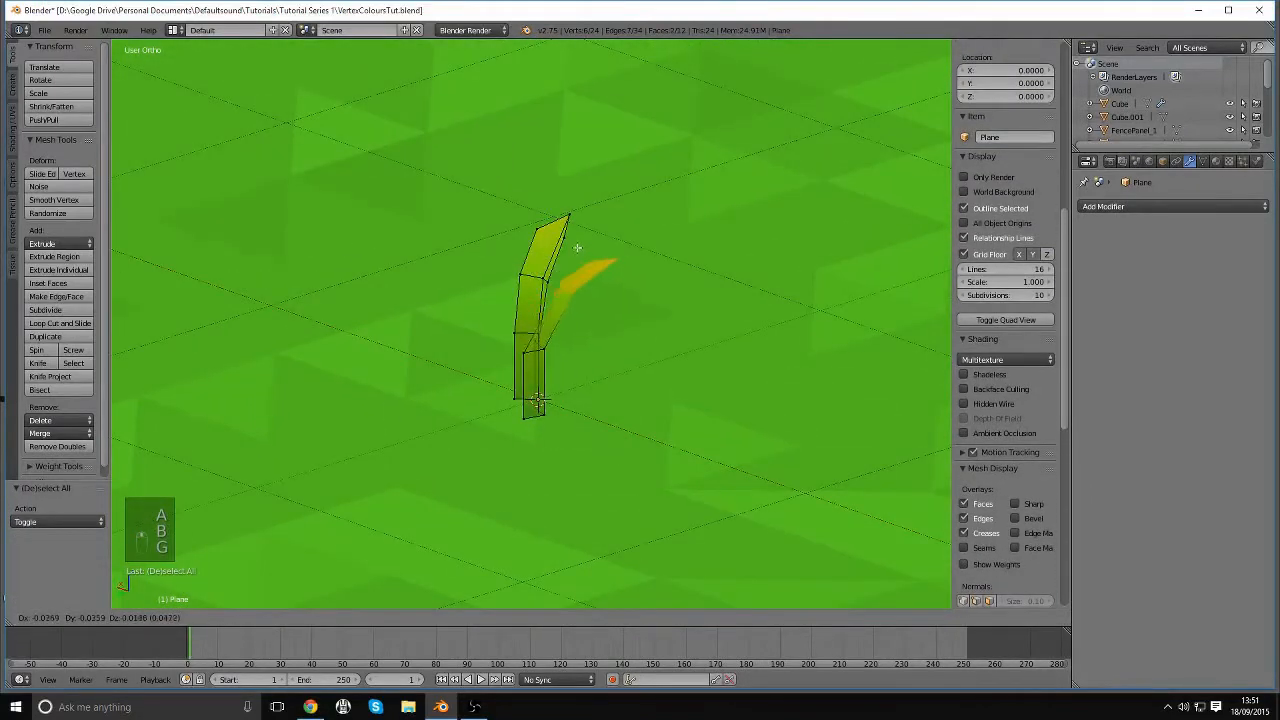
pyautogui.press('r')
pyautogui.click(686, 300)
pyautogui.press('g')
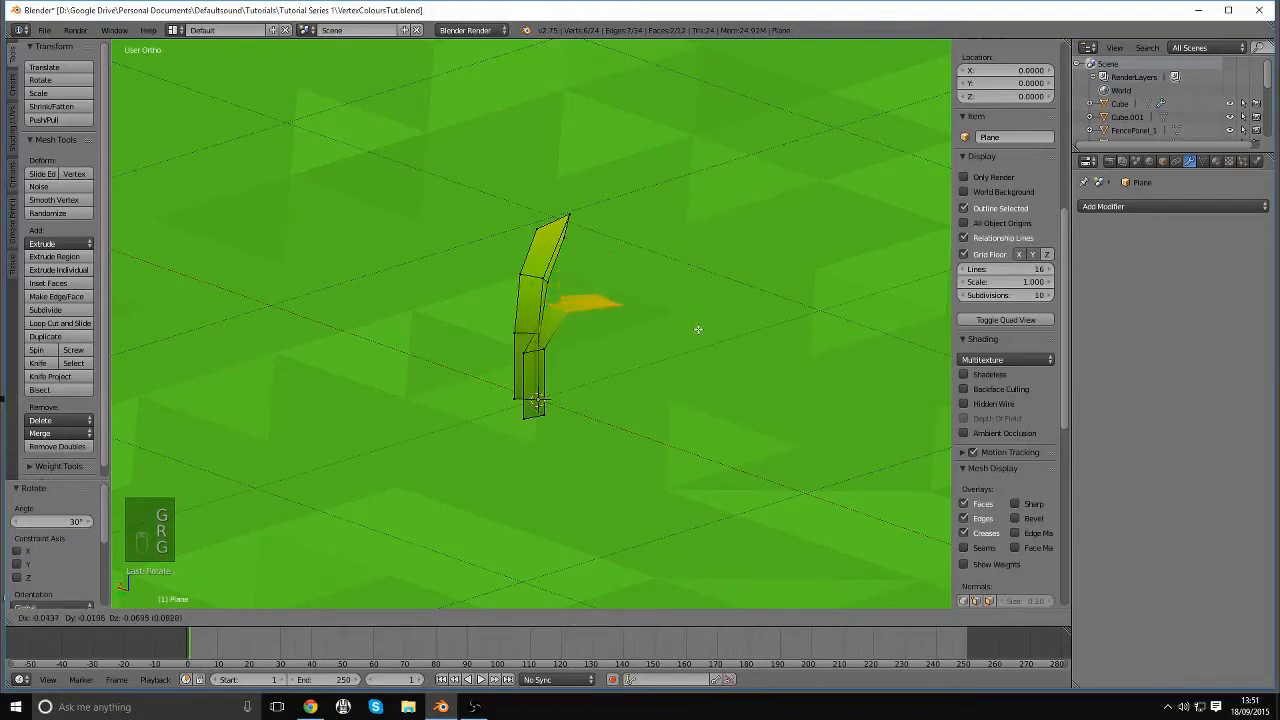
pyautogui.click(694, 330)
pyautogui.press('a')
# Duplicate both blades and rotate the new pair about -224° around Z
pyautogui.moveTo(606, 334); pyautogui.dragTo(735, 373, button='middle')
pyautogui.press('a')
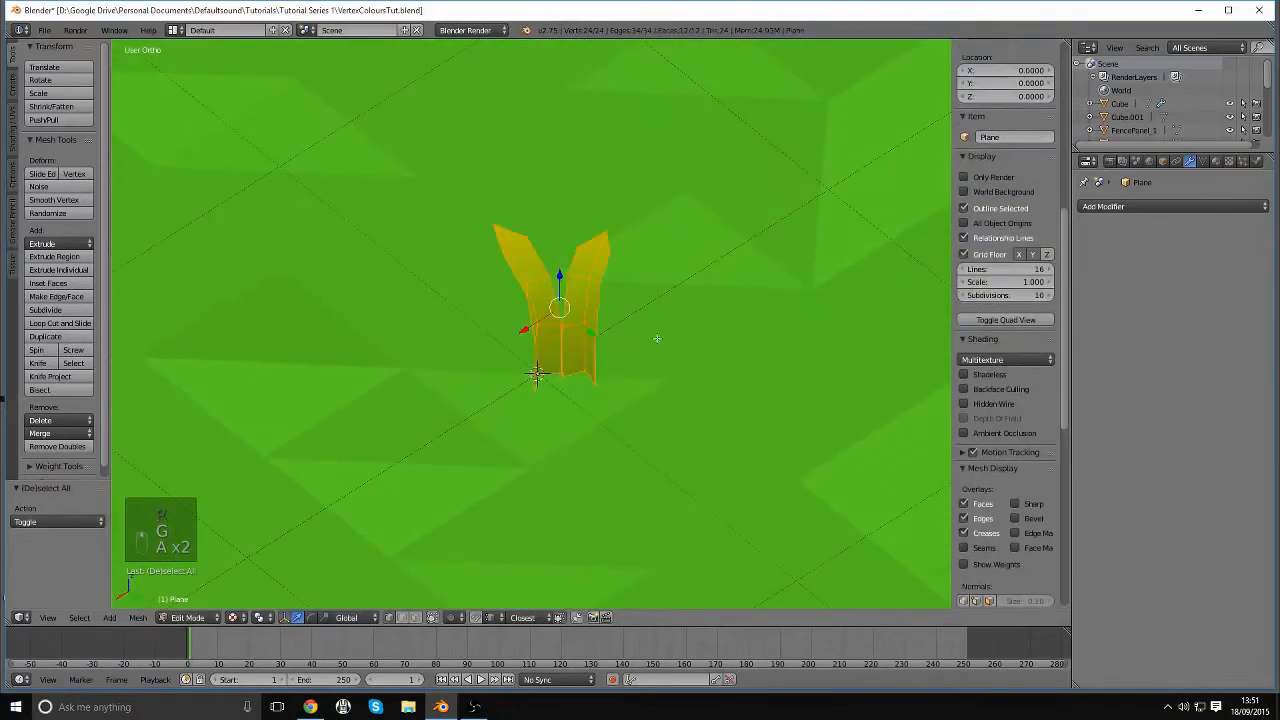
pyautogui.keyDown('shift'); pyautogui.moveTo(642, 362); pyautogui.dragTo(591, 366, button='middle'); pyautogui.keyUp('shift')
pyautogui.hotkey('shift', 'd')
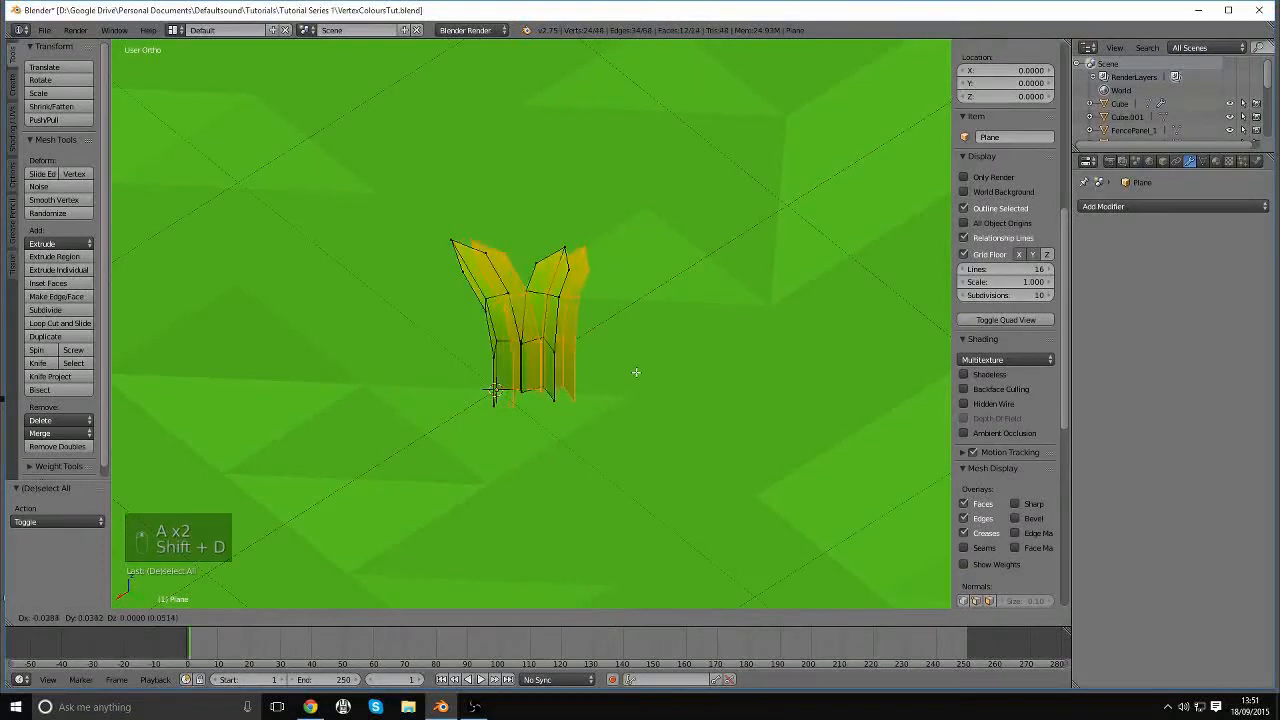
pyautogui.press('r')
pyautogui.press('z')
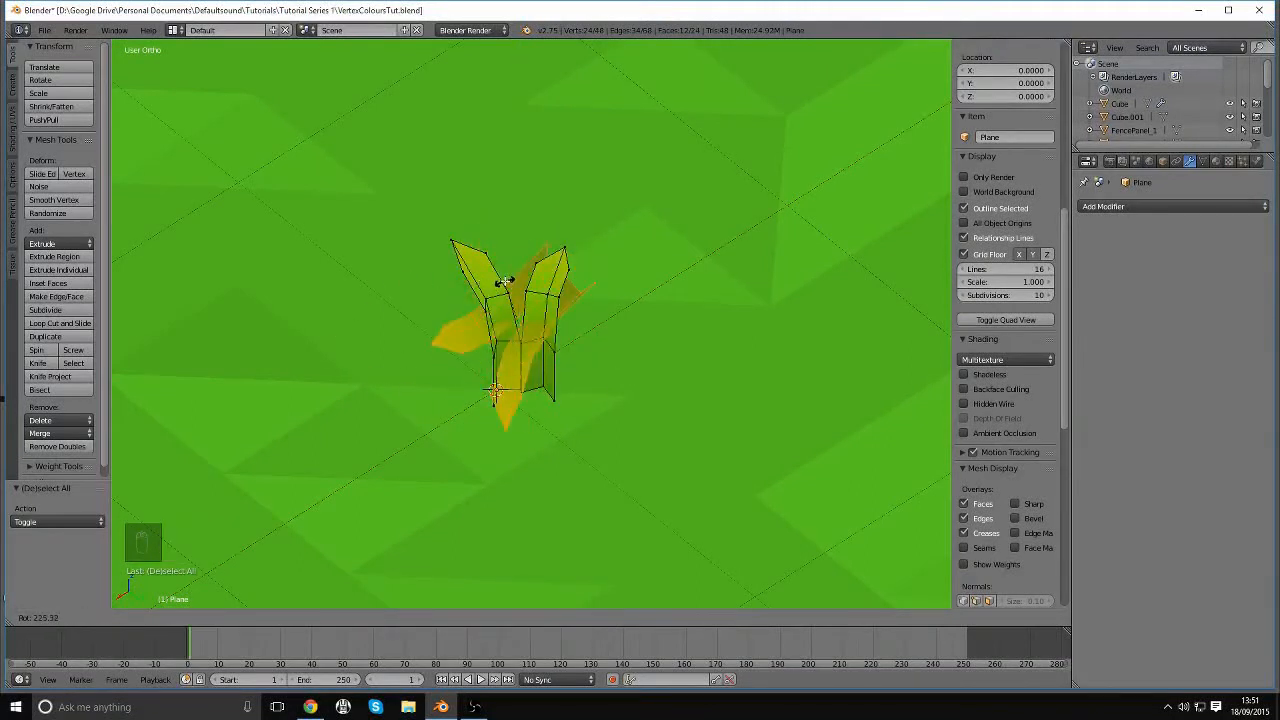
pyautogui.click(615, 291)
pyautogui.moveTo(615, 291); pyautogui.dragTo(597, 264, button='middle')
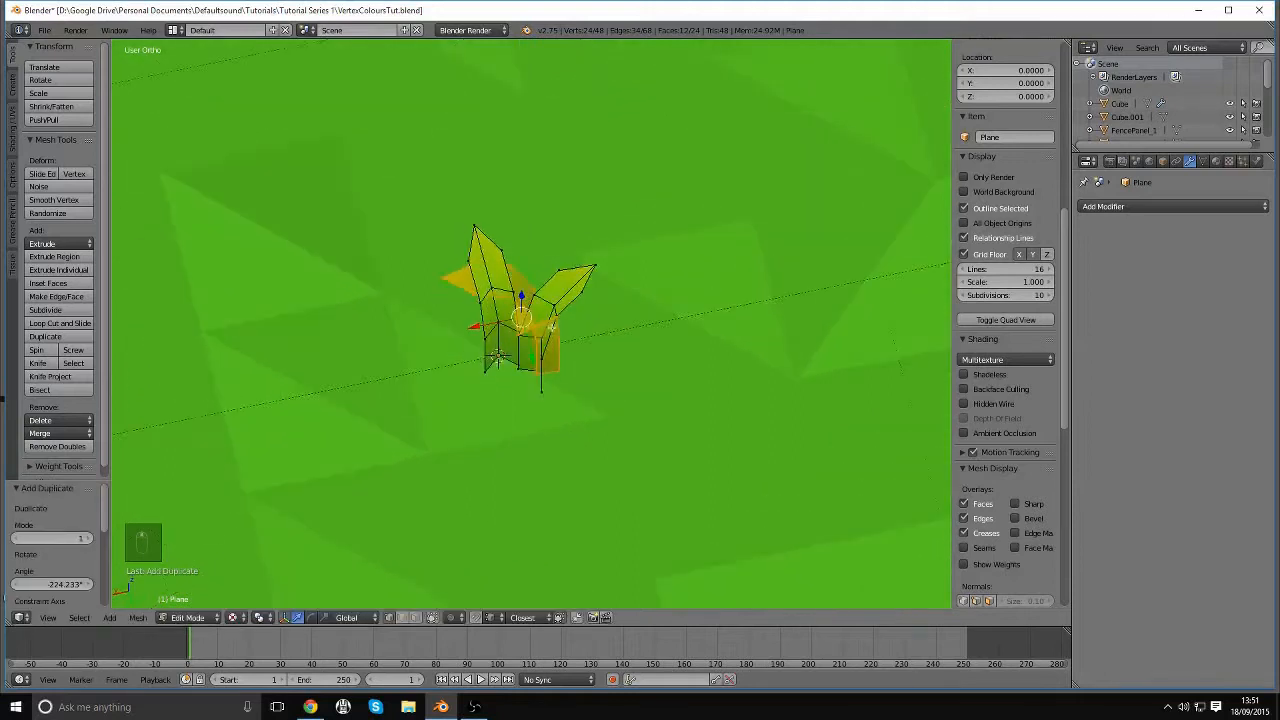
# Move the duplicated pair along X, and undo the accidental extrusion and the extra shift along Y
pyautogui.moveTo(472, 326); pyautogui.dragTo(426, 337)
pyautogui.moveTo(486, 365); pyautogui.dragTo(504, 405)
pyautogui.press('e')
pyautogui.hotkey('ctrl', 'z')
pyautogui.hotkey('ctrl', 'z')
pyautogui.hotkey('ctrl', 'z')
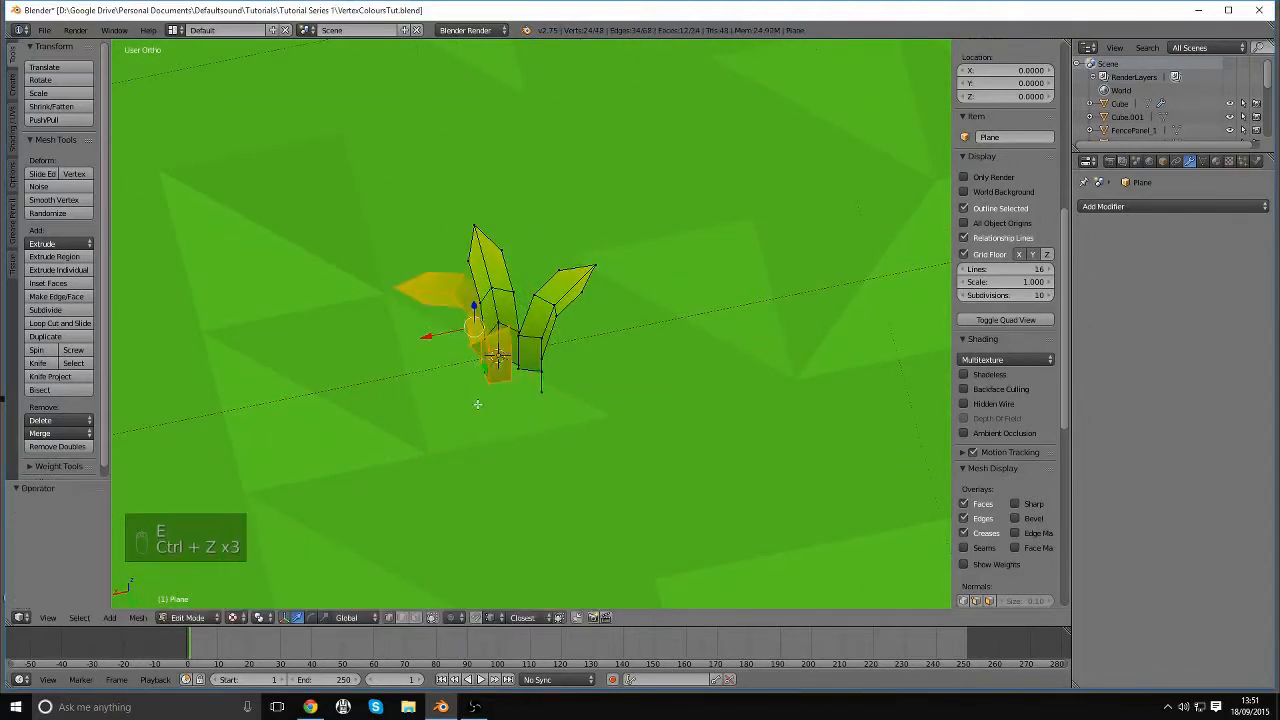
# Rotate the duplicated pair about 22° around Z and shift it along Y and -0.026 along X
pyautogui.press('r')
pyautogui.press('z')
pyautogui.click(569, 397)
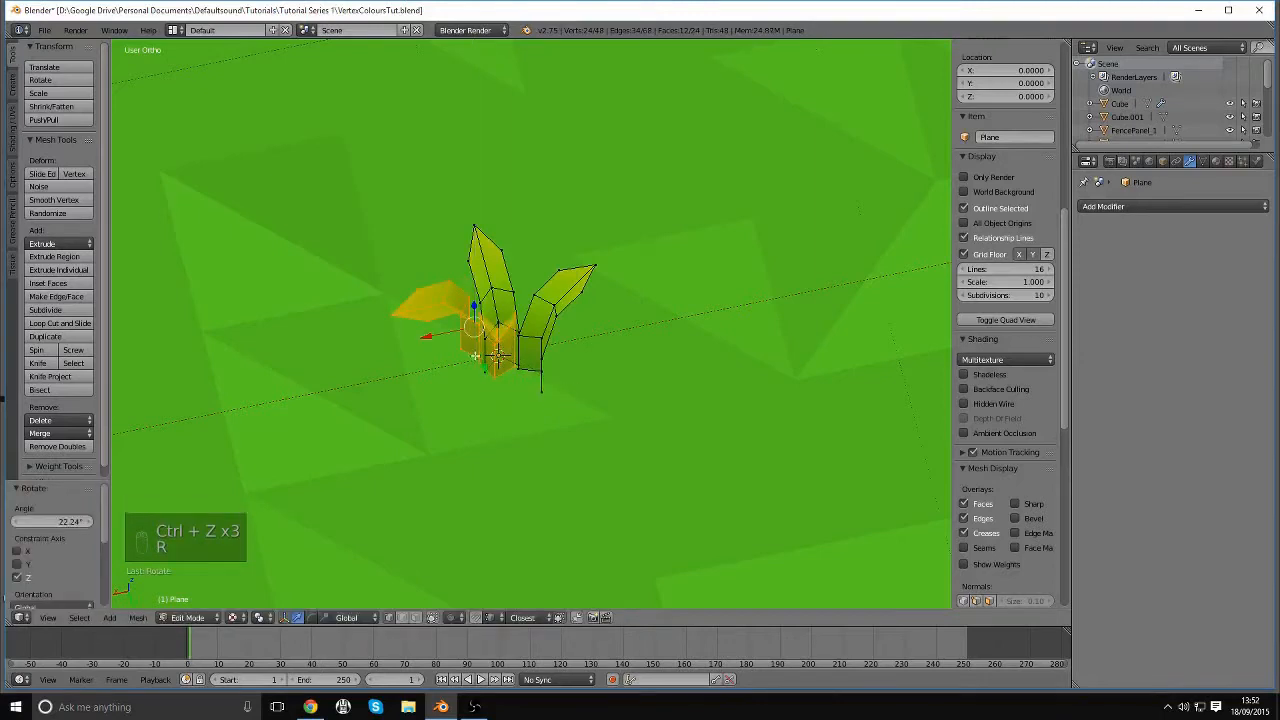
pyautogui.moveTo(488, 366); pyautogui.dragTo(502, 401)
pyautogui.moveTo(436, 377); pyautogui.dragTo(443, 377)
# Rotate the duplicated pair slightly around Z and nudge it 0.010 along X, clear of the first blades
pyautogui.moveTo(600, 366); pyautogui.dragTo(445, 370, button='middle')
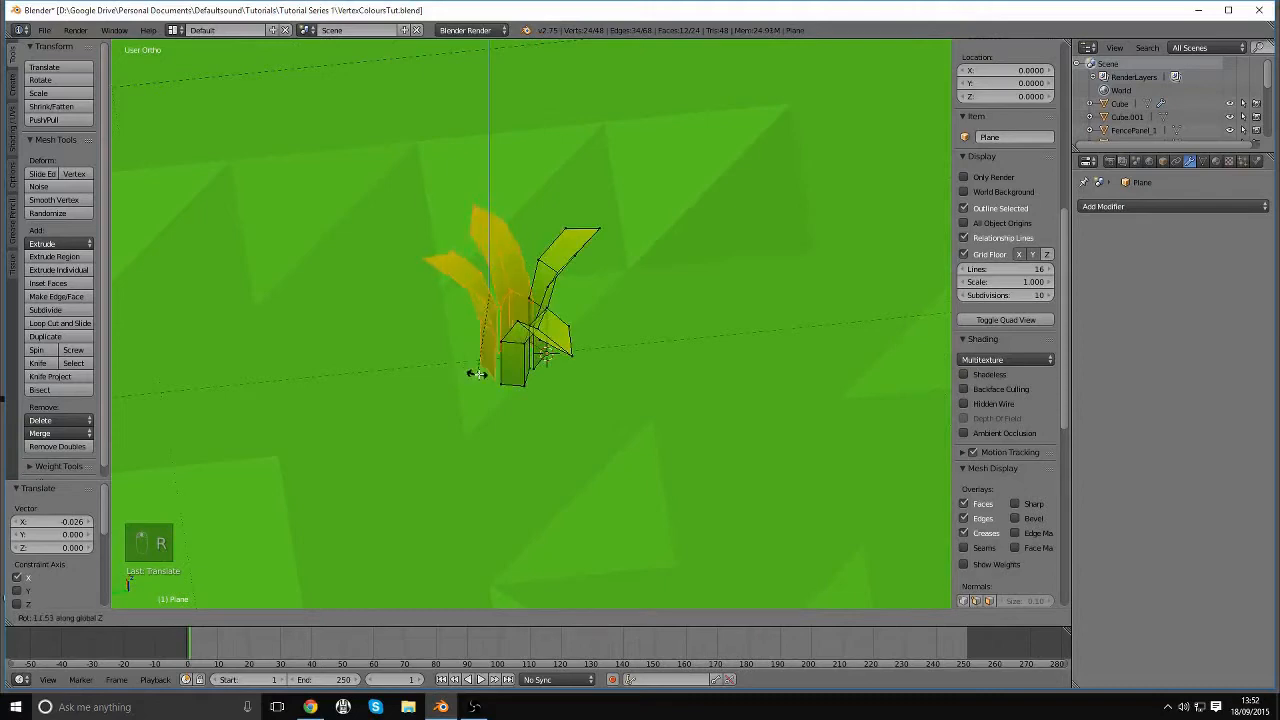
pyautogui.click(491, 378)
pyautogui.press('g')
pyautogui.click(491, 378)
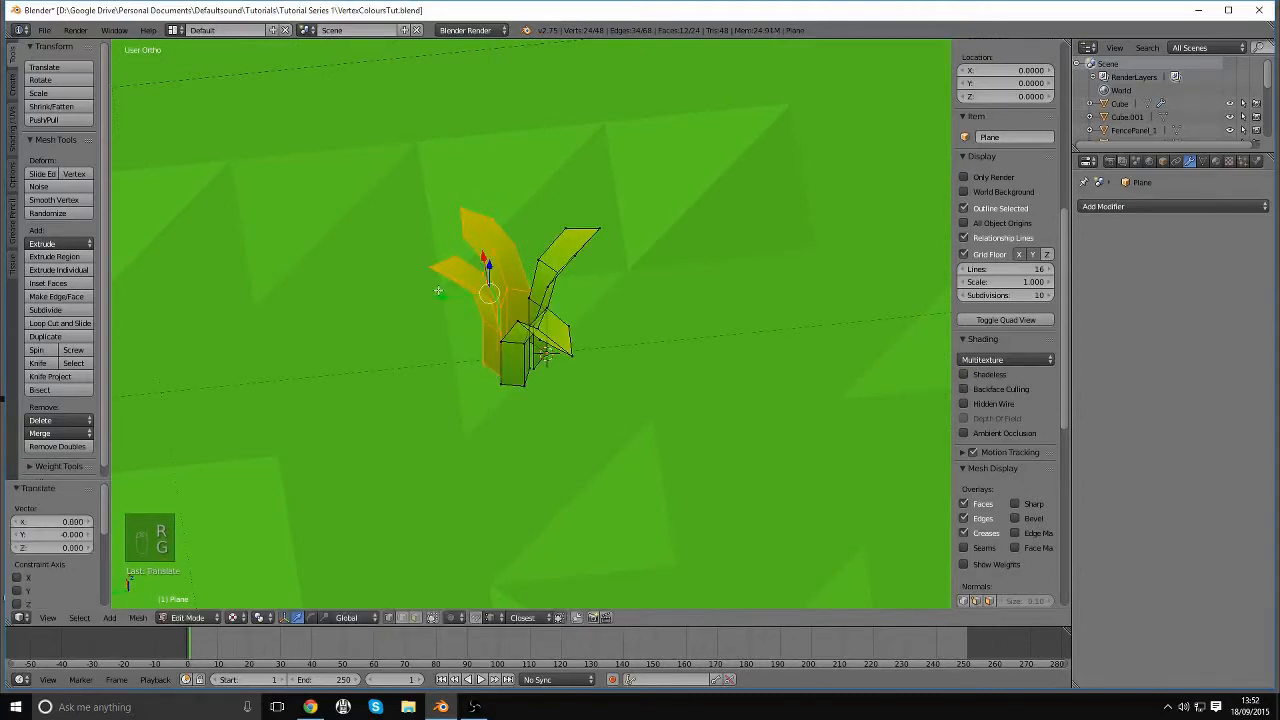
pyautogui.moveTo(437, 298); pyautogui.dragTo(431, 299)
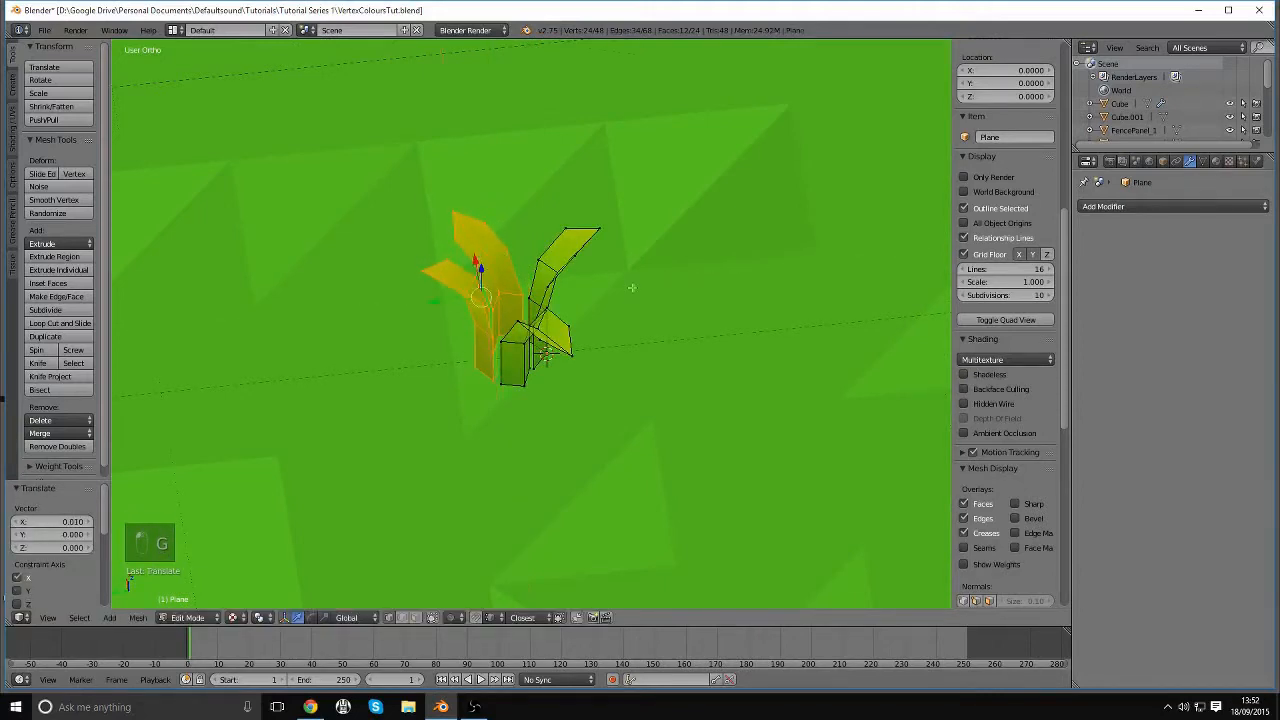
pyautogui.press('a')
# Box-select the bend vertices of a short side blade and lower them slightly along Z
pyautogui.moveTo(431, 299); pyautogui.dragTo(508, 270, button='middle')
pyautogui.press('b')
pyautogui.moveTo(620, 243)
pyautogui.mouseDown()
pyautogui.moveTo(700, 304)
pyautogui.moveTo(644, 245)
pyautogui.mouseUp()
pyautogui.press('a')
pyautogui.moveTo(644, 245); pyautogui.dragTo(614, 274, button='middle')
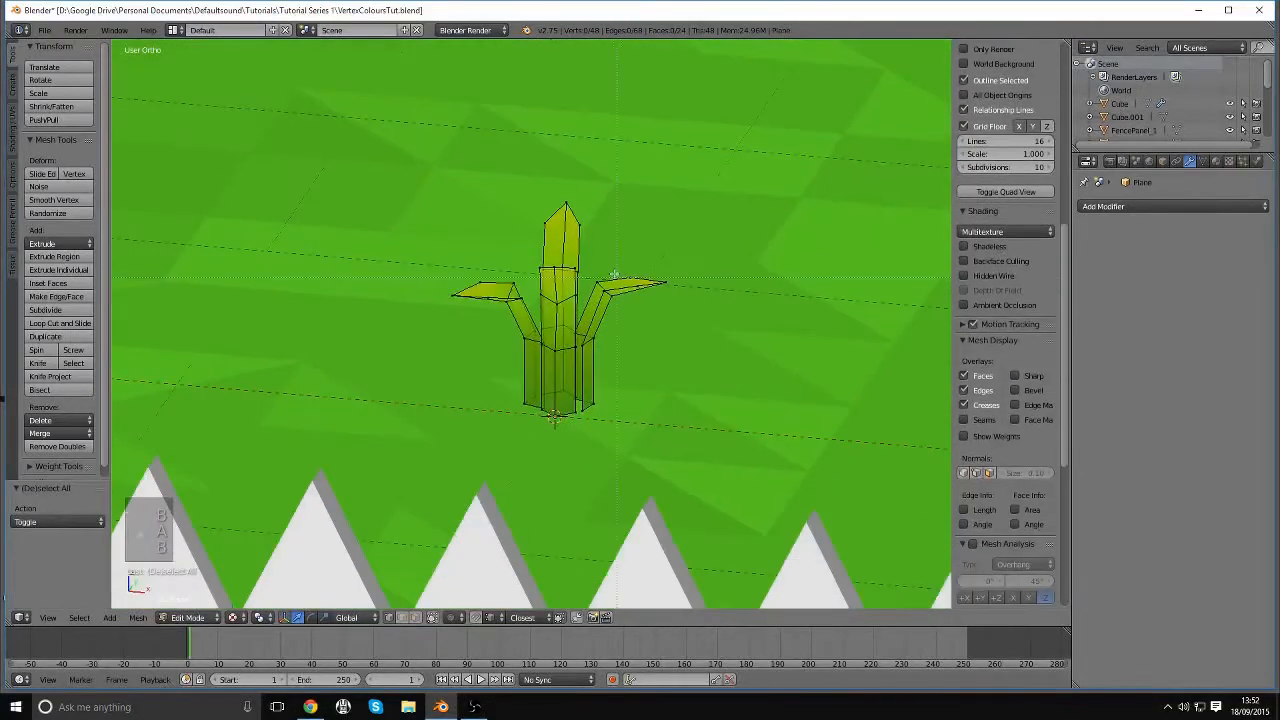
pyautogui.moveTo(624, 297); pyautogui.dragTo(630, 300)
pyautogui.scroll(3, 591, 336)
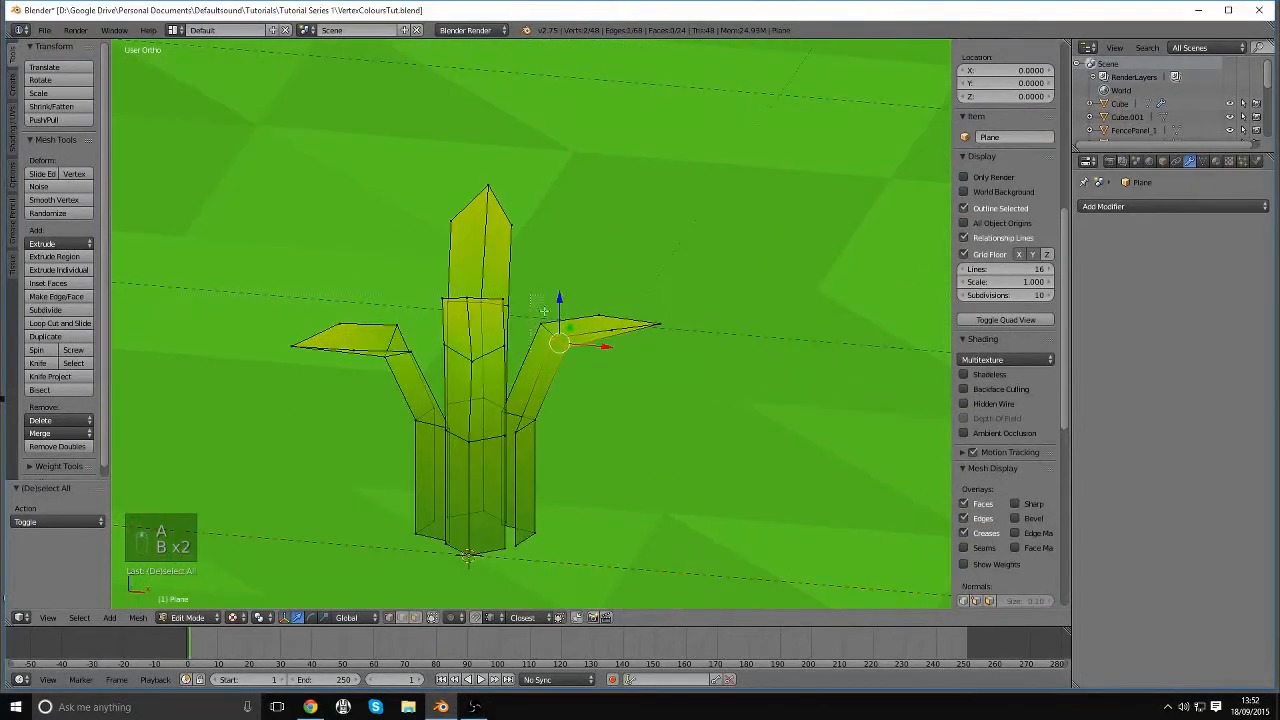
pyautogui.moveTo(554, 291); pyautogui.dragTo(555, 312)
pyautogui.press('a')
# Box-select the same side blade's tip vertex and pull it slightly inward along X
pyautogui.press('b')
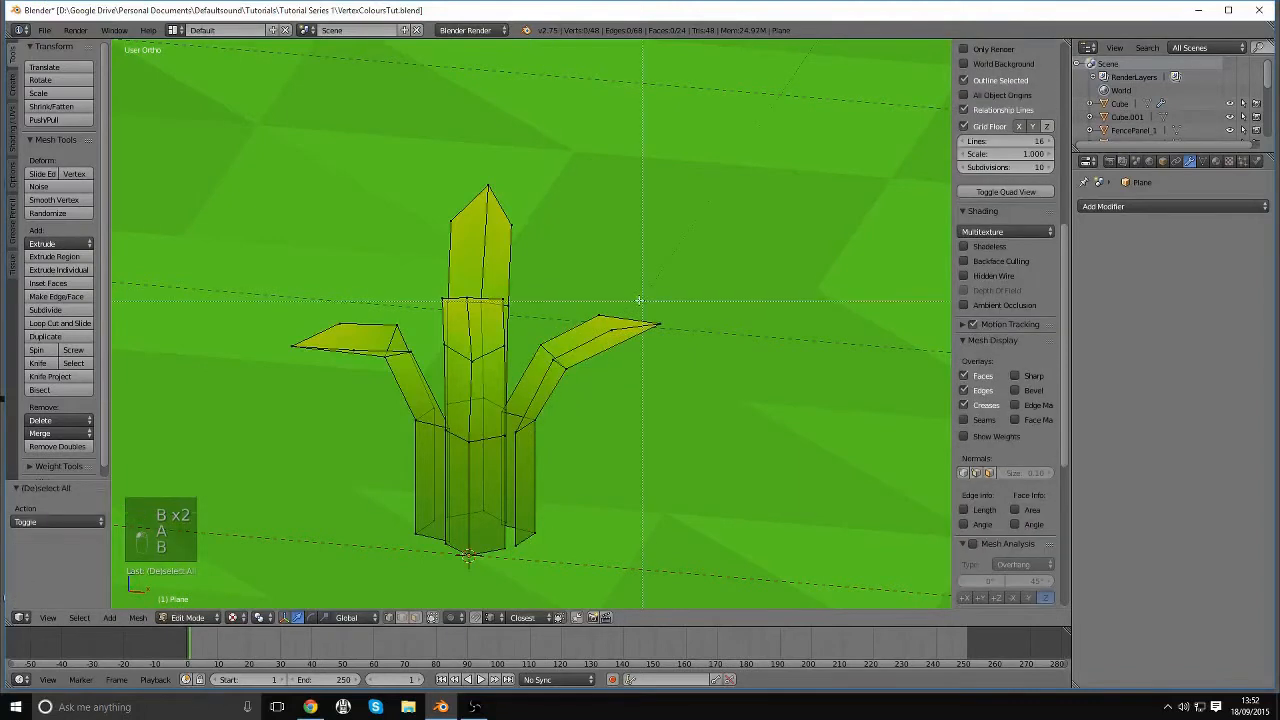
pyautogui.moveTo(637, 300); pyautogui.dragTo(691, 342)
pyautogui.press('a')
pyautogui.scroll(-3, 1005, 300)
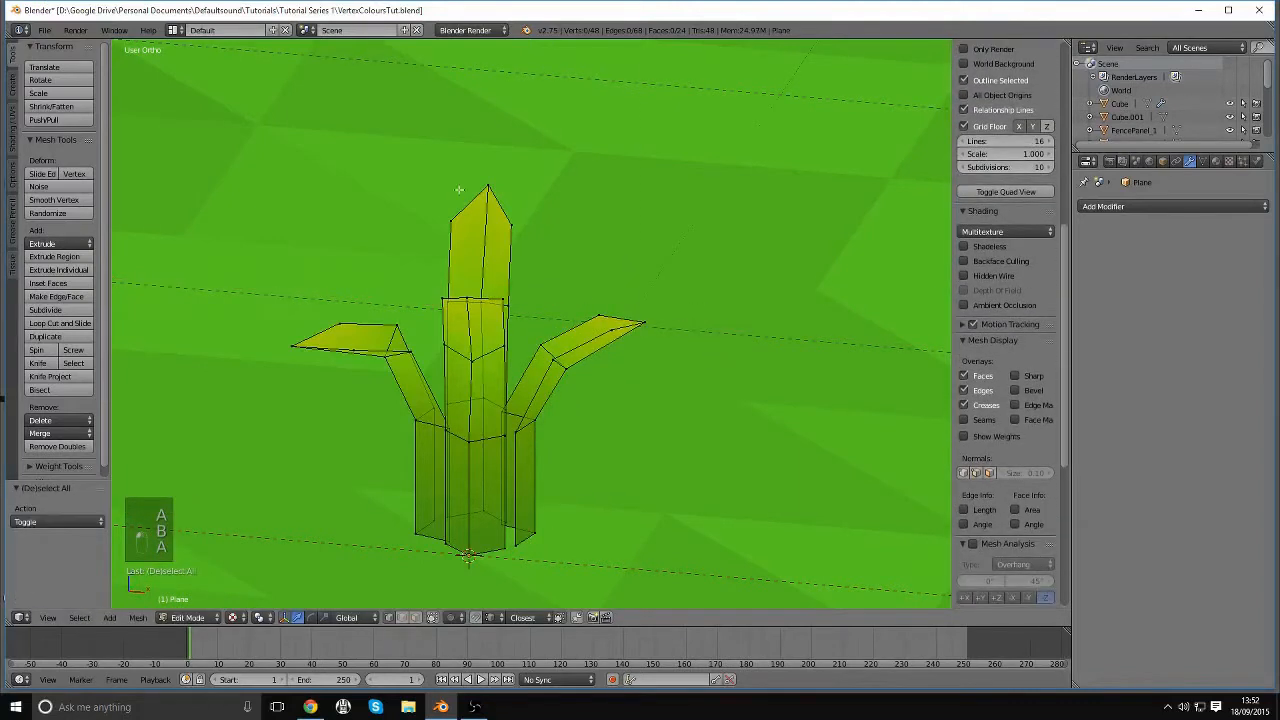
# Box-select the tallest blade's tip and shoulder vertices and lower them along Z
pyautogui.moveTo(701, 255); pyautogui.dragTo(549, 256, button='middle')
pyautogui.press('b')
pyautogui.moveTo(534, 172); pyautogui.dragTo(699, 242)
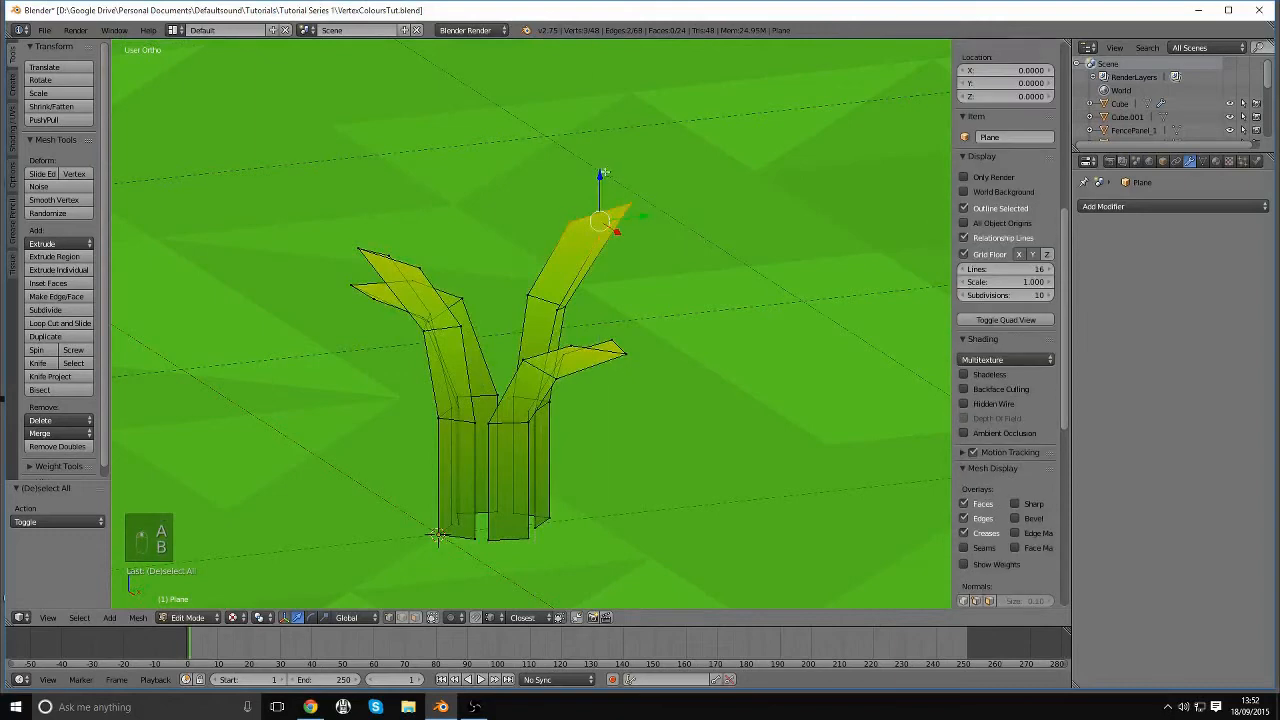
pyautogui.moveTo(602, 174); pyautogui.dragTo(608, 209)
pyautogui.moveTo(608, 209); pyautogui.dragTo(552, 203, button='middle')
pyautogui.press('a')
# Shift the tallest blade's bend vertices outward along Y and fine-tune its tip and shoulder vertices
pyautogui.press('b')
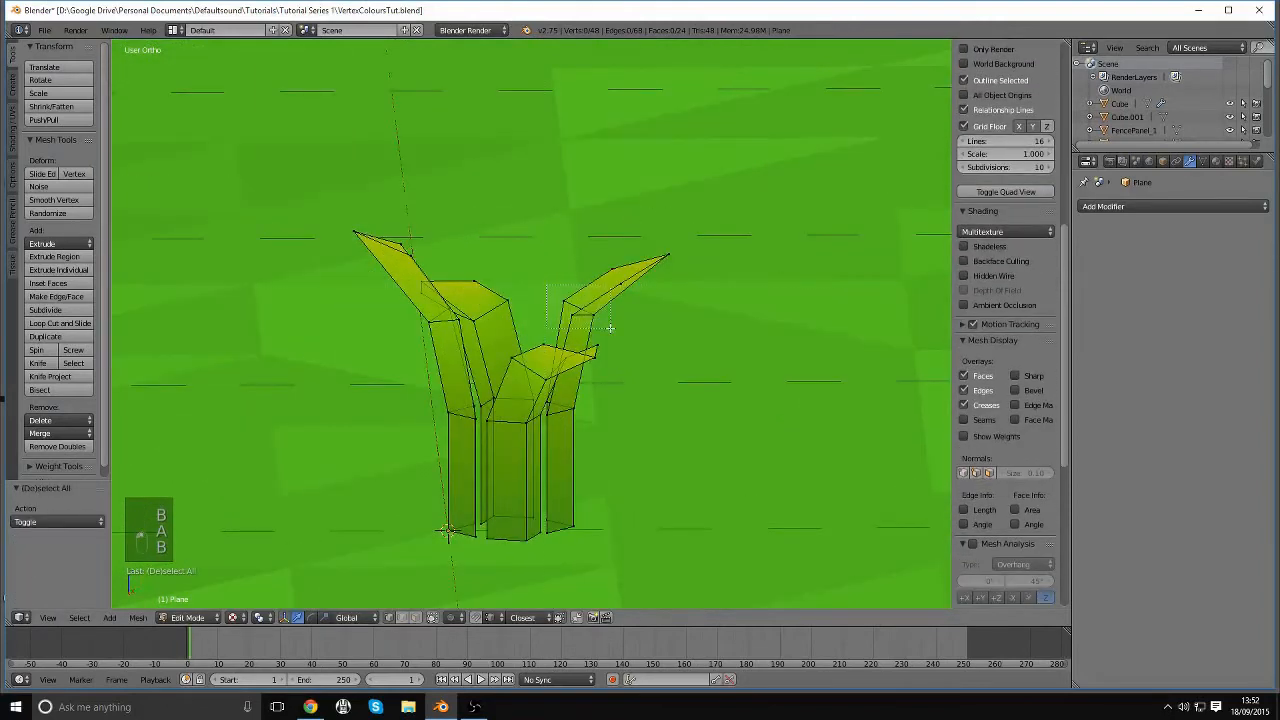
pyautogui.moveTo(610, 328); pyautogui.dragTo(643, 313)
pyautogui.press('a')
pyautogui.rightClick(668, 254)
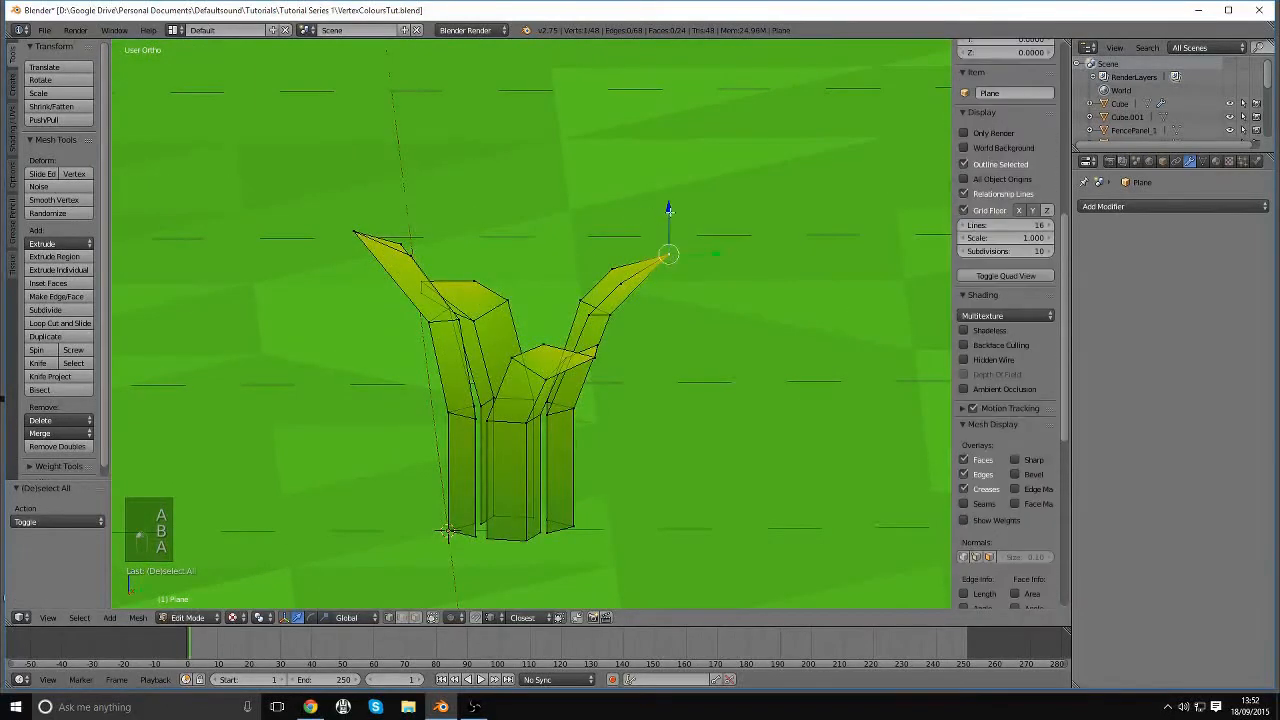
pyautogui.press('a')
pyautogui.press('b')
pyautogui.moveTo(605, 258); pyautogui.dragTo(634, 292)
pyautogui.press('a')
# Inspect the tuft from above and from the sides, picking out its individual blades
pyautogui.moveTo(630, 270); pyautogui.dragTo(603, 417, button='middle')
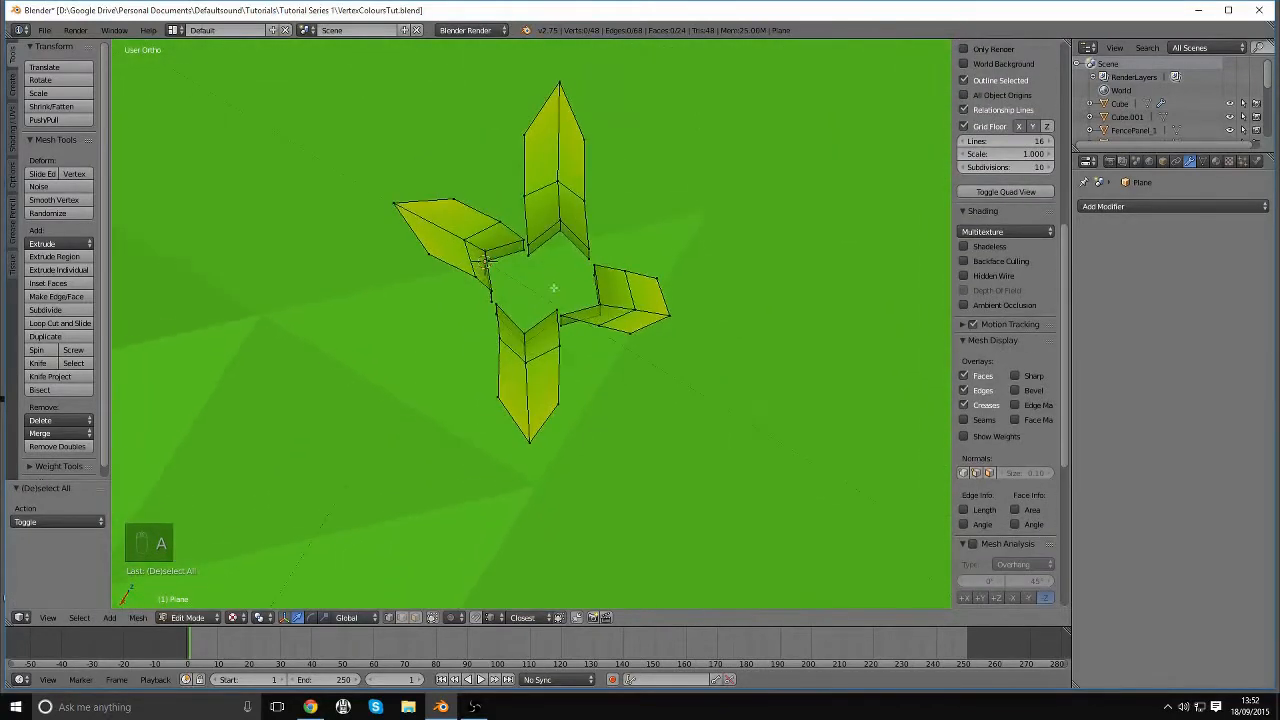
pyautogui.moveTo(553, 288); pyautogui.dragTo(553, 256, button='middle')
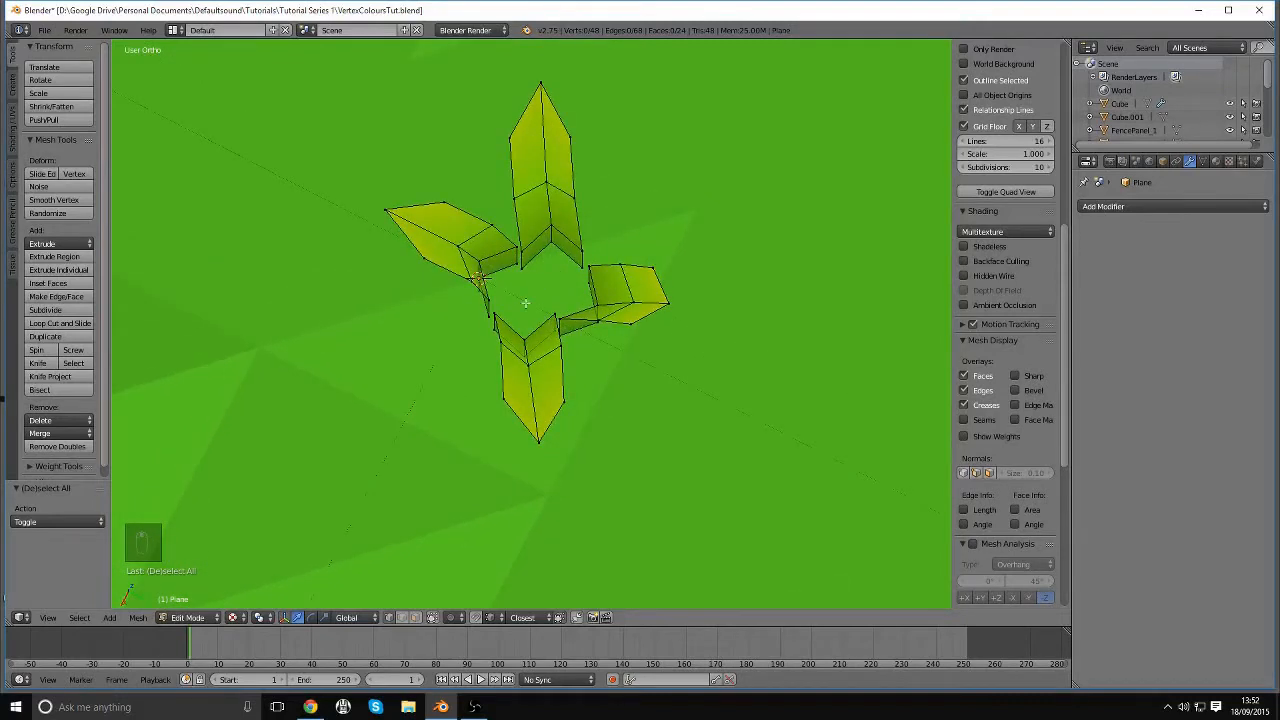
pyautogui.moveTo(525, 302); pyautogui.dragTo(548, 350, button='middle')
pyautogui.moveTo(556, 302); pyautogui.dragTo(588, 285, button='middle')
pyautogui.press('l')
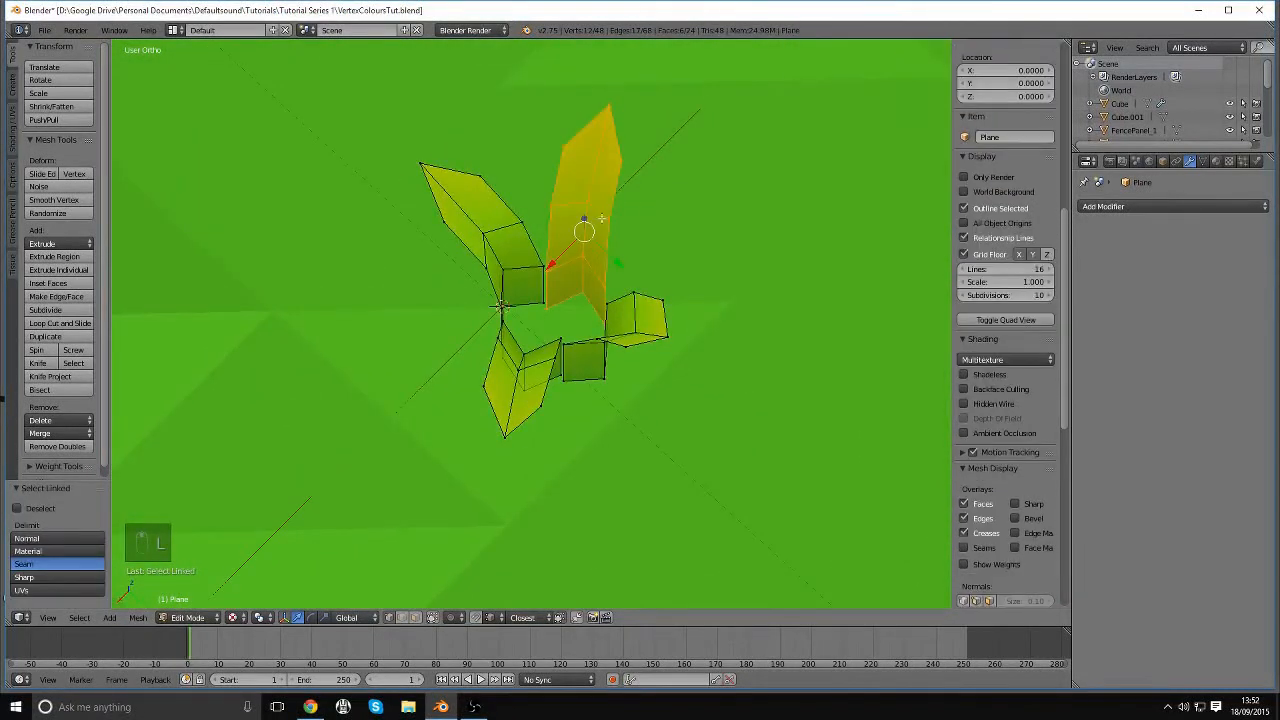
pyautogui.moveTo(601, 218); pyautogui.dragTo(529, 236, button='middle')
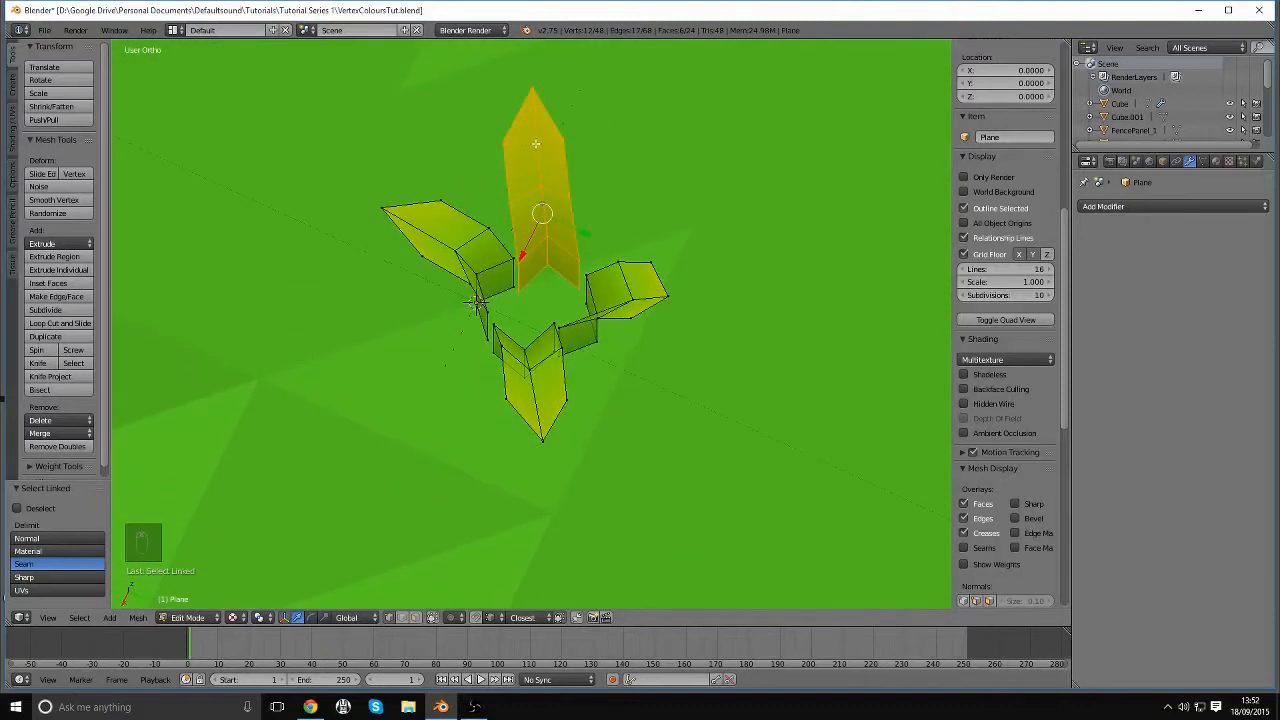
pyautogui.moveTo(578, 172); pyautogui.dragTo(601, 202, button='middle')
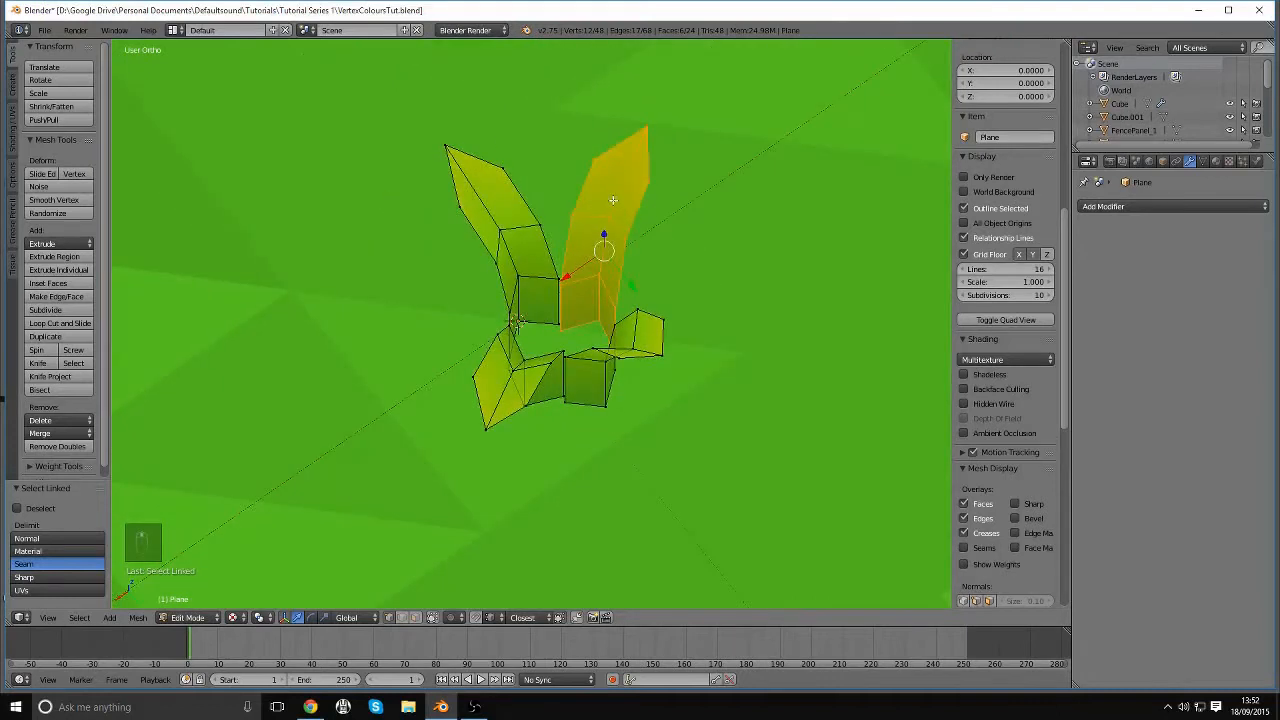
pyautogui.press('l')
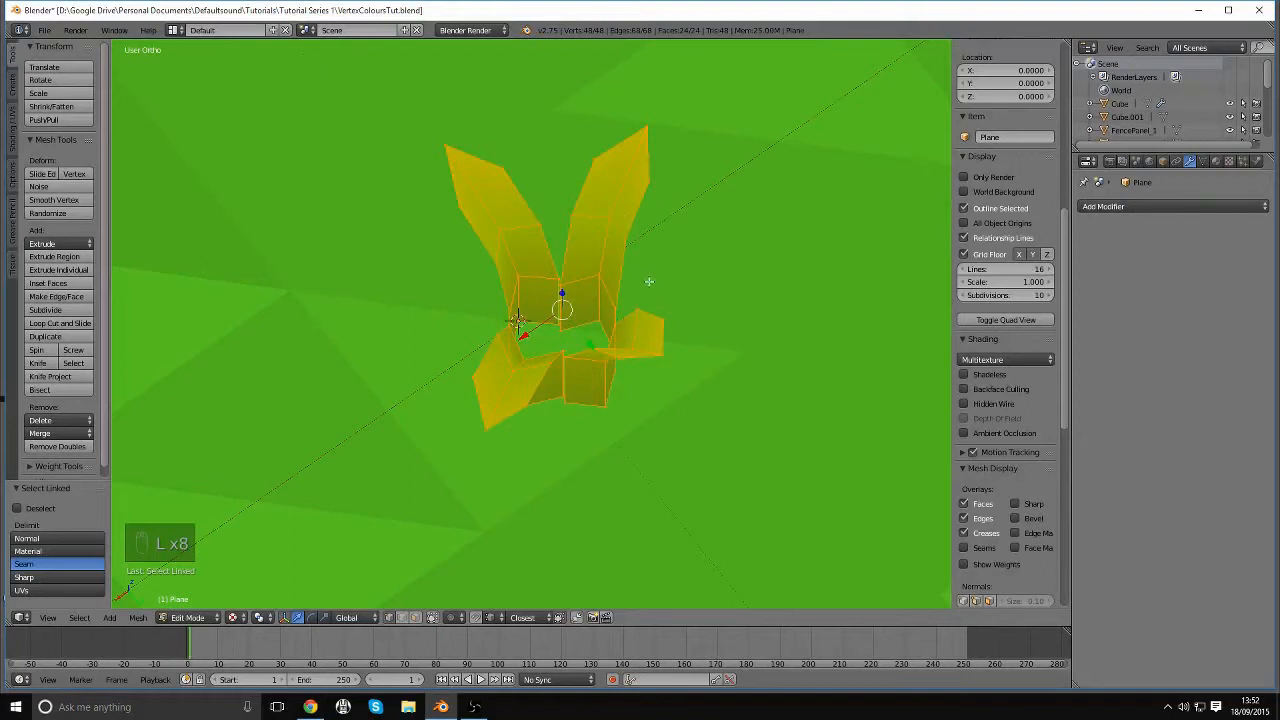
pyautogui.moveTo(649, 282); pyautogui.dragTo(600, 307, button='middle')
pyautogui.press('a')
# Duplicate the bent blade beside the tallest one, offset the copy 0.079 along X and rotate it about the Z axis
pyautogui.press('l')
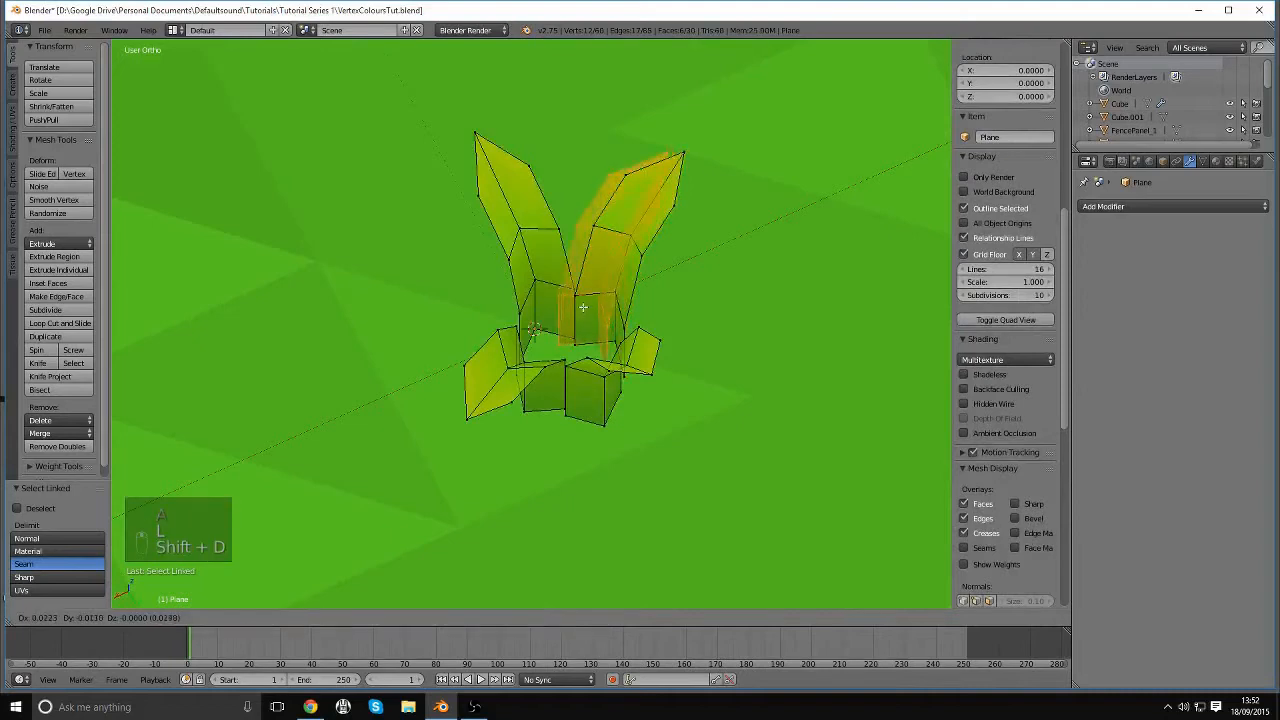
pyautogui.press('x')
pyautogui.click(550, 322)
pyautogui.moveTo(783, 371); pyautogui.dragTo(749, 351, button='middle')
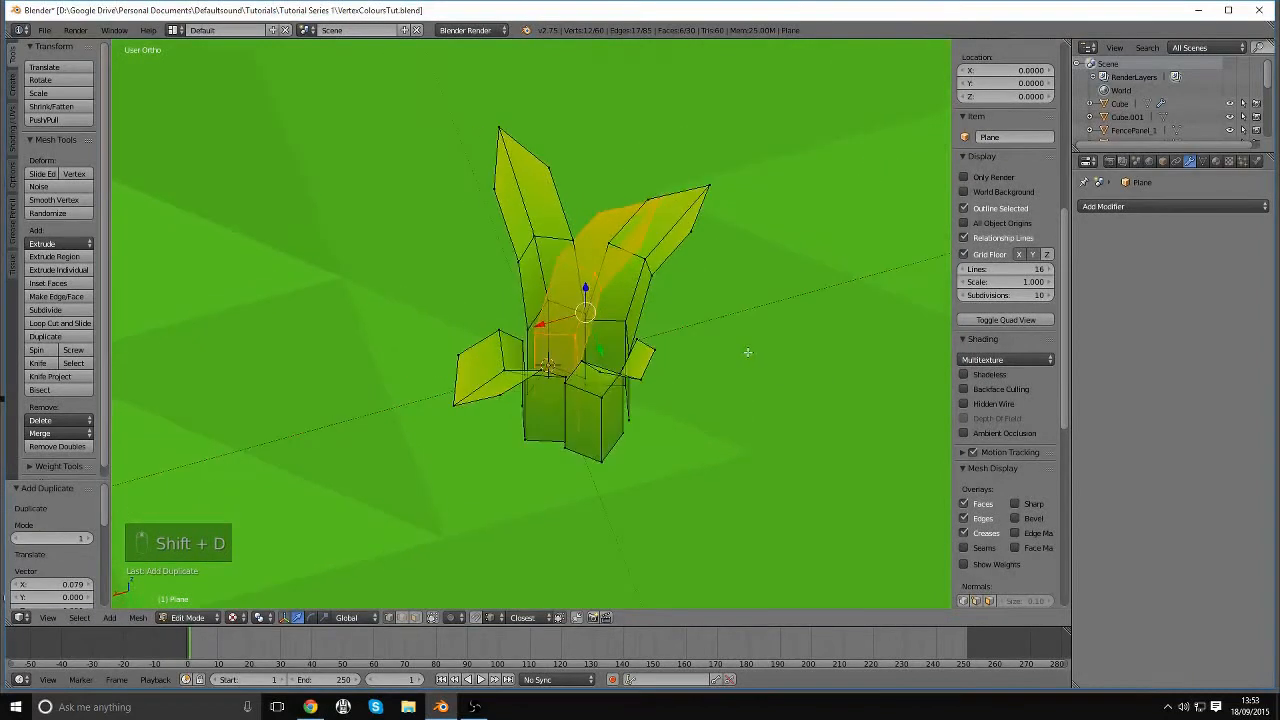
pyautogui.press('r')
pyautogui.press('z')
pyautogui.click(775, 254)
pyautogui.moveTo(775, 254); pyautogui.dragTo(757, 291, button='middle')
pyautogui.press('a')
# Select the copied blade's tip, shoulder and upper bend vertices, raise them and rotate them by about -11°
pyautogui.scroll(2, 757, 291)
pyautogui.rightClick(614, 287)
pyautogui.keyDown('shift'); pyautogui.rightClick(674, 322); pyautogui.keyUp('shift')
pyautogui.keyDown('shift'); pyautogui.rightClick(659, 312); pyautogui.keyUp('shift')
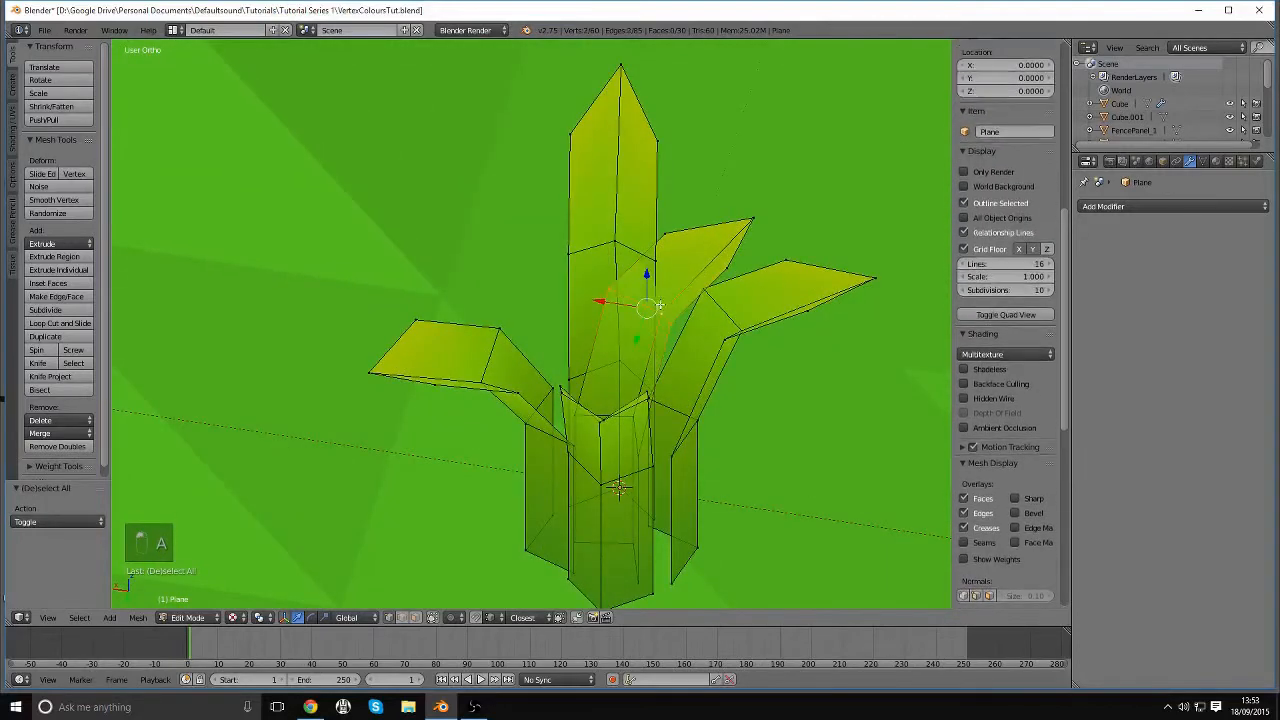
pyautogui.keyDown('shift'); pyautogui.rightClick(668, 236); pyautogui.keyUp('shift')
pyautogui.press('g')
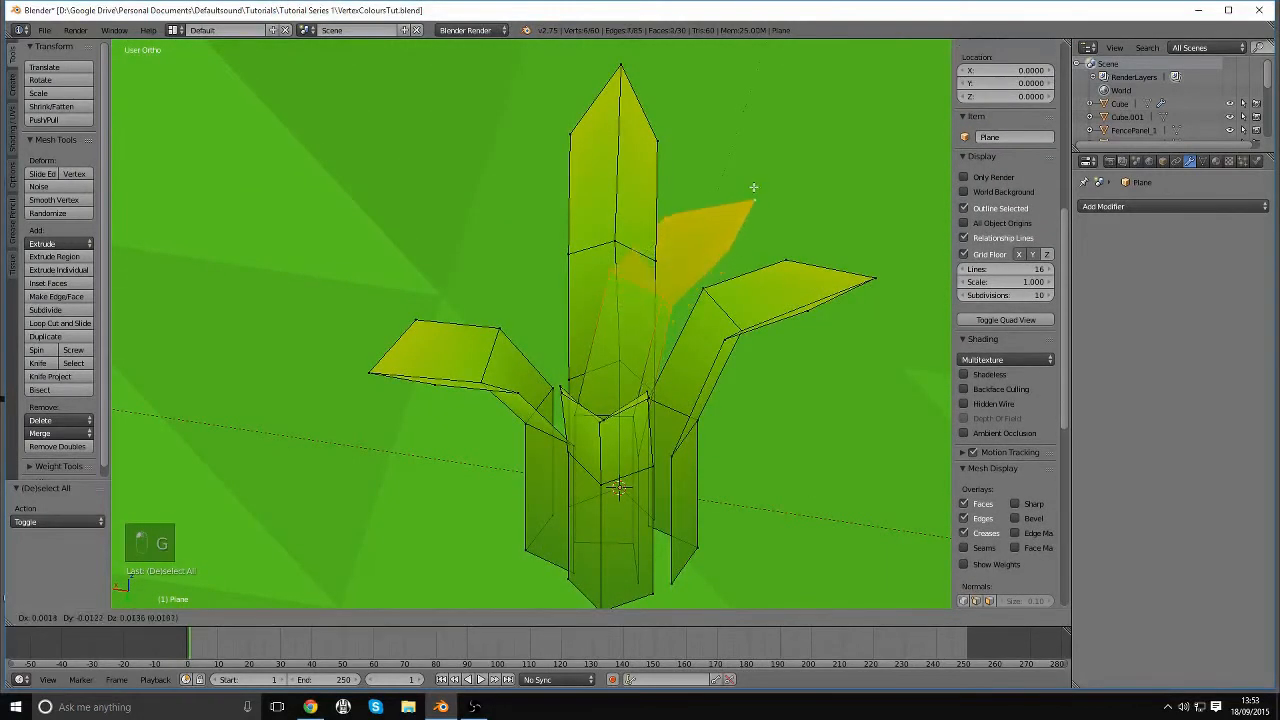
pyautogui.click(740, 193)
pyautogui.moveTo(710, 234); pyautogui.dragTo(771, 218, button='middle')
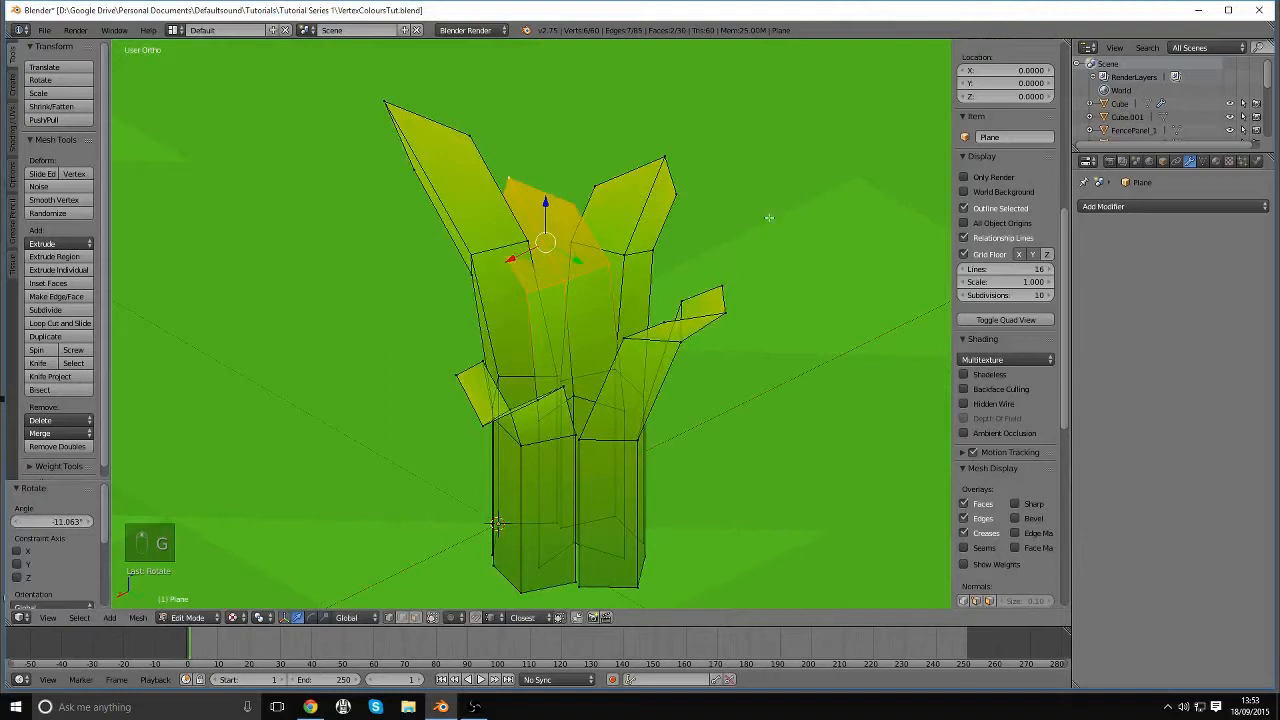
# Trackball-rotate the copied blade's upper section so it stands more upright, and shift it upward by 0.031 along Z
pyautogui.click(679, 275)
pyautogui.press('g')
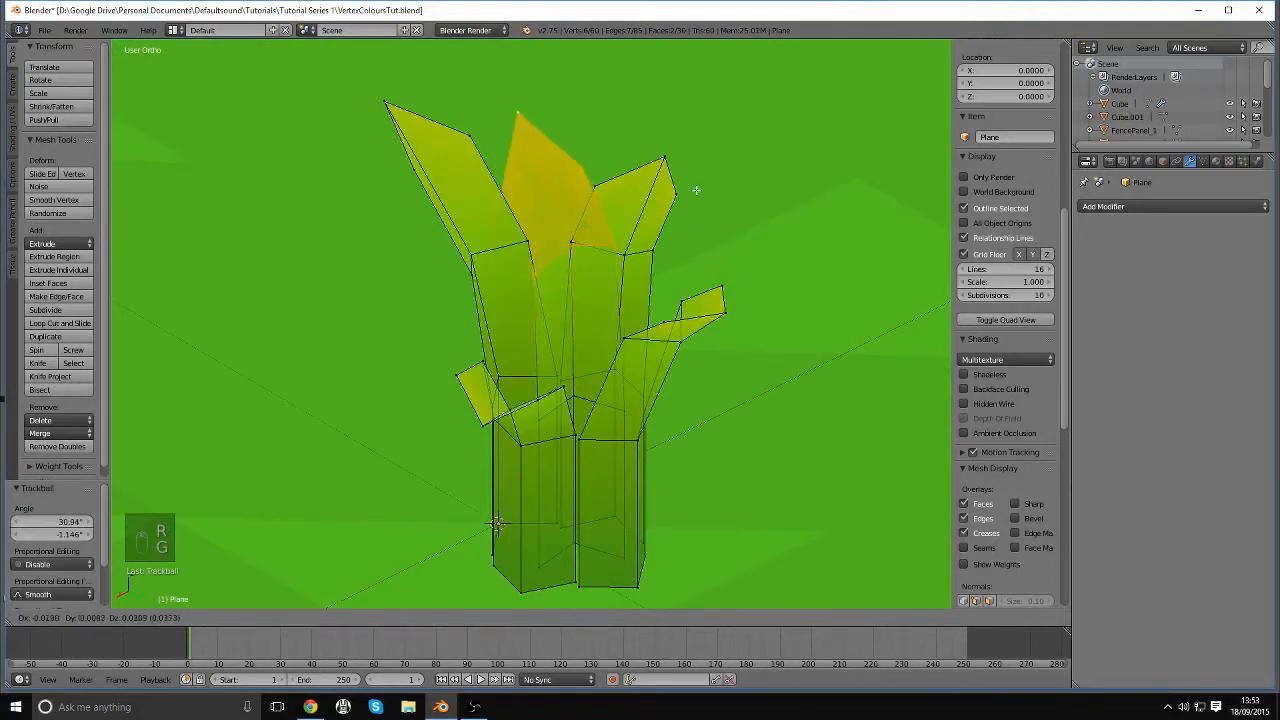
pyautogui.click(697, 191)
pyautogui.press('r')
pyautogui.press('r')
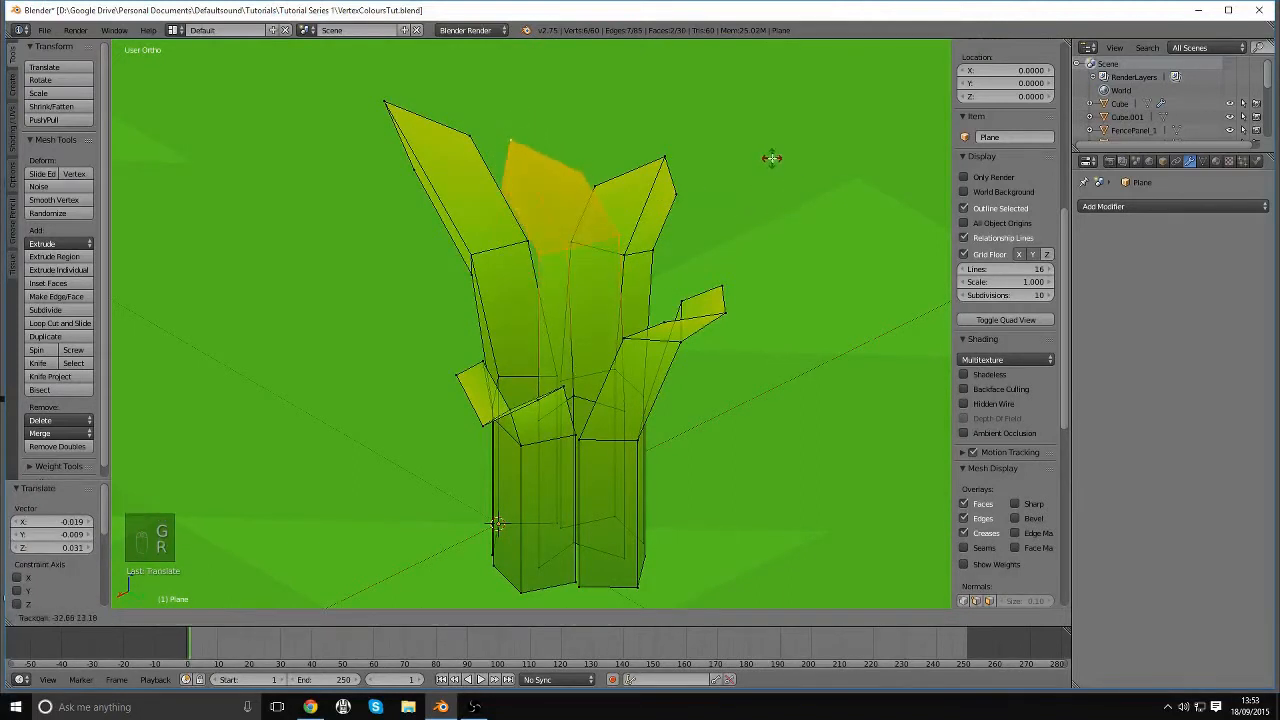
pyautogui.click(772, 160)
pyautogui.moveTo(771, 163); pyautogui.dragTo(778, 209, button='middle')
# Scale the copied blade's upper section to 0.769 along X and fine-tune its tilt and position
pyautogui.press('s')
pyautogui.press('g')
pyautogui.click(748, 207)
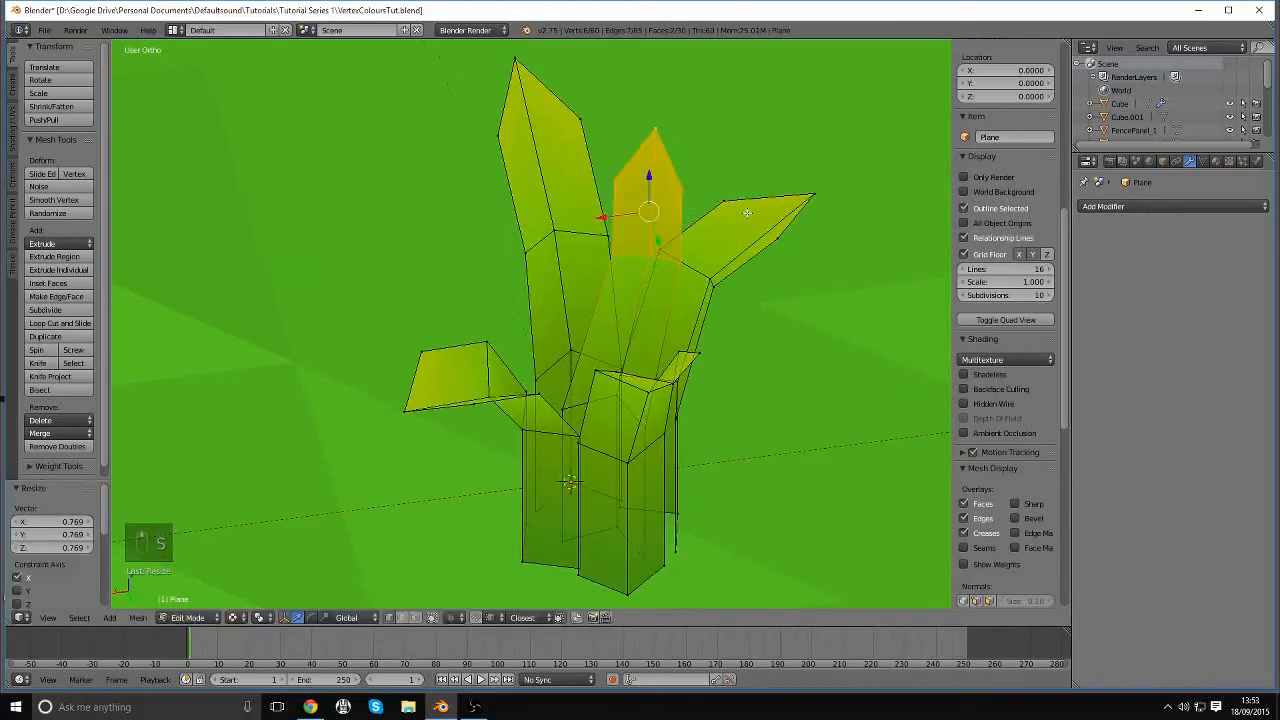
pyautogui.press('r')
pyautogui.press('r')
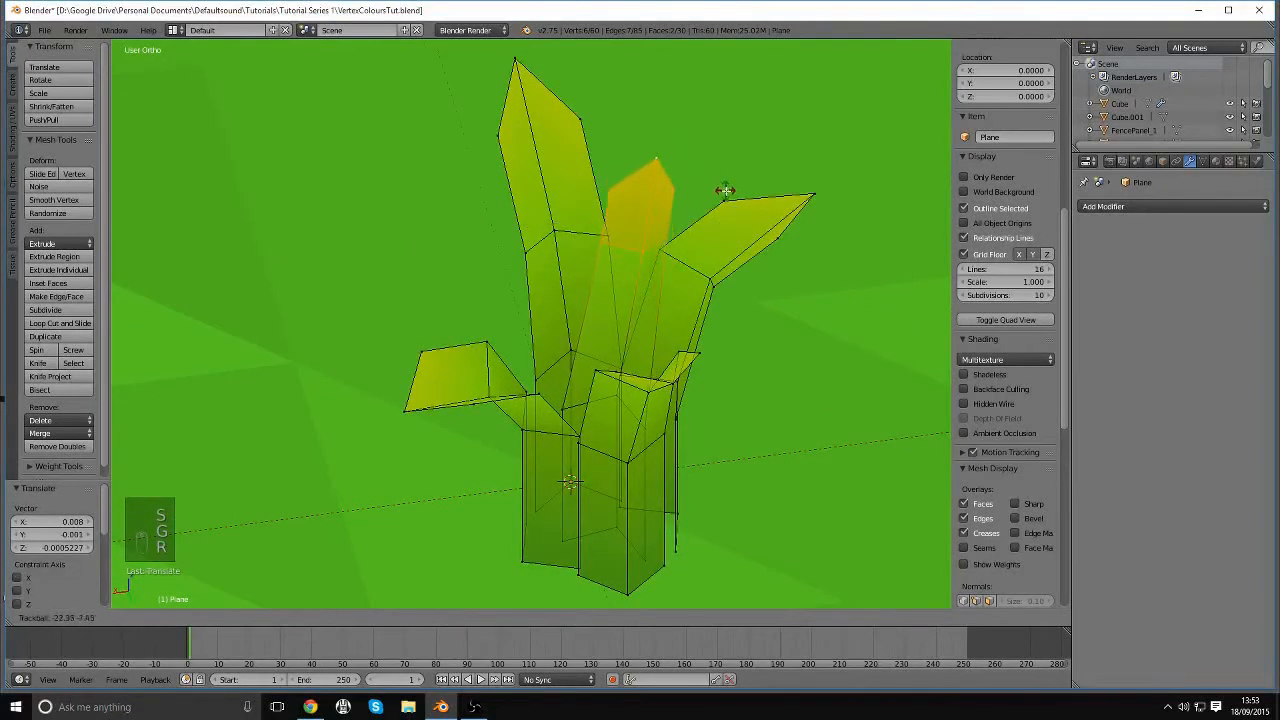
pyautogui.click(726, 190)
pyautogui.press('g')
pyautogui.click(724, 181)
pyautogui.press('a')
# Select the copied blade's lower bend vertices and raise them 0.036 along Z
pyautogui.moveTo(724, 181); pyautogui.dragTo(674, 289, button='middle')
pyautogui.rightClick(577, 370)
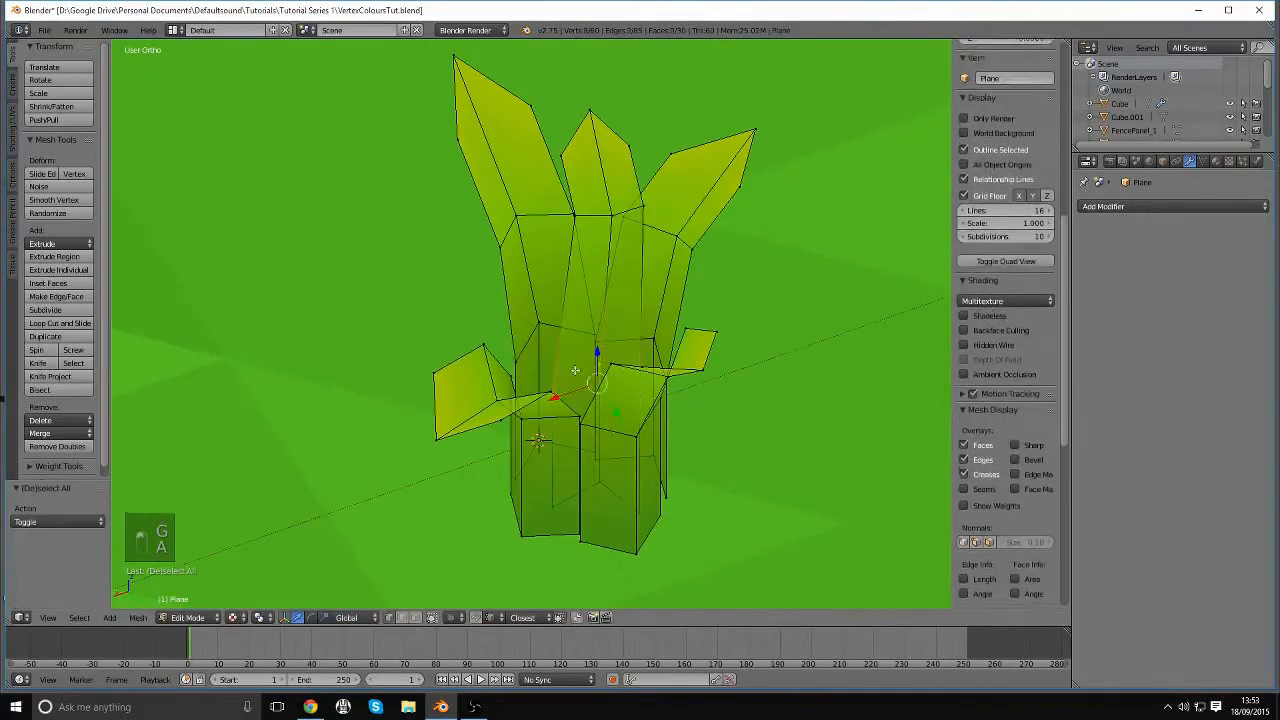
pyautogui.moveTo(575, 370); pyautogui.dragTo(713, 234, button='middle')
pyautogui.press('g')
pyautogui.click(706, 272)
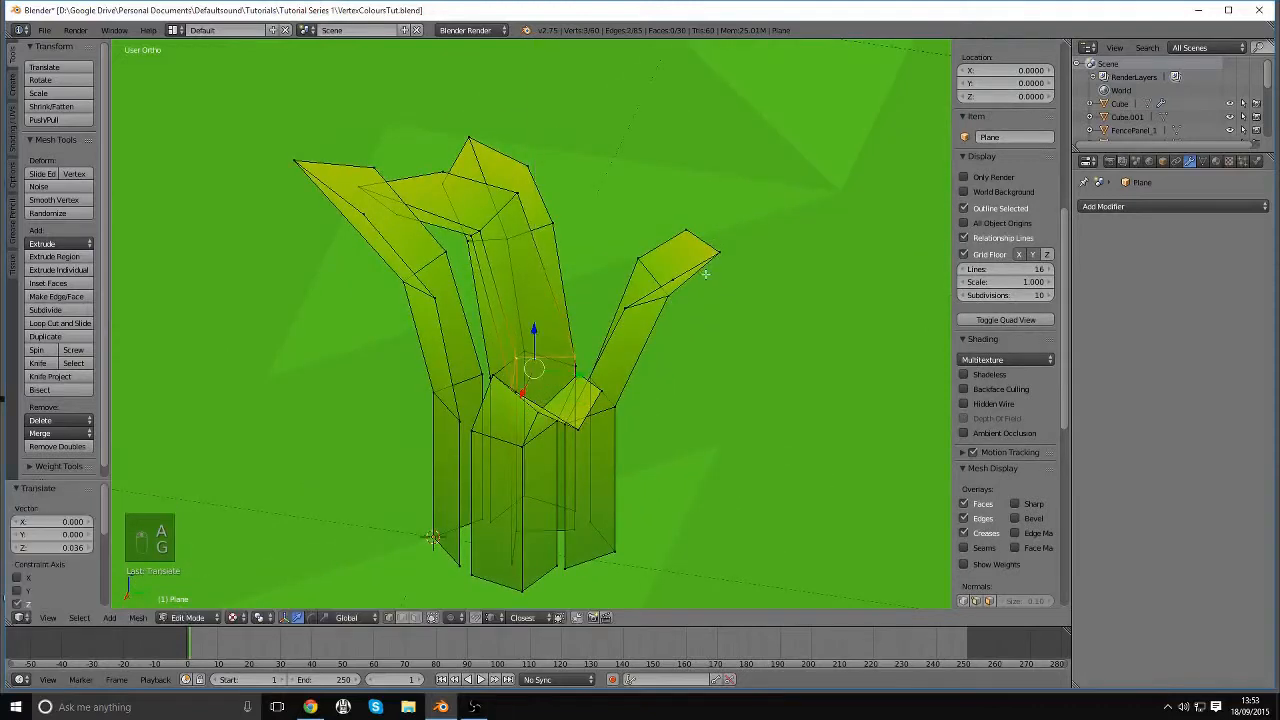
pyautogui.scroll(-3, 722, 328)
pyautogui.press('a')
# Select the two outer vertices of the new blade's upper bend and rotate them slightly
pyautogui.moveTo(722, 331); pyautogui.dragTo(614, 332, button='middle')
pyautogui.rightClick(619, 271)
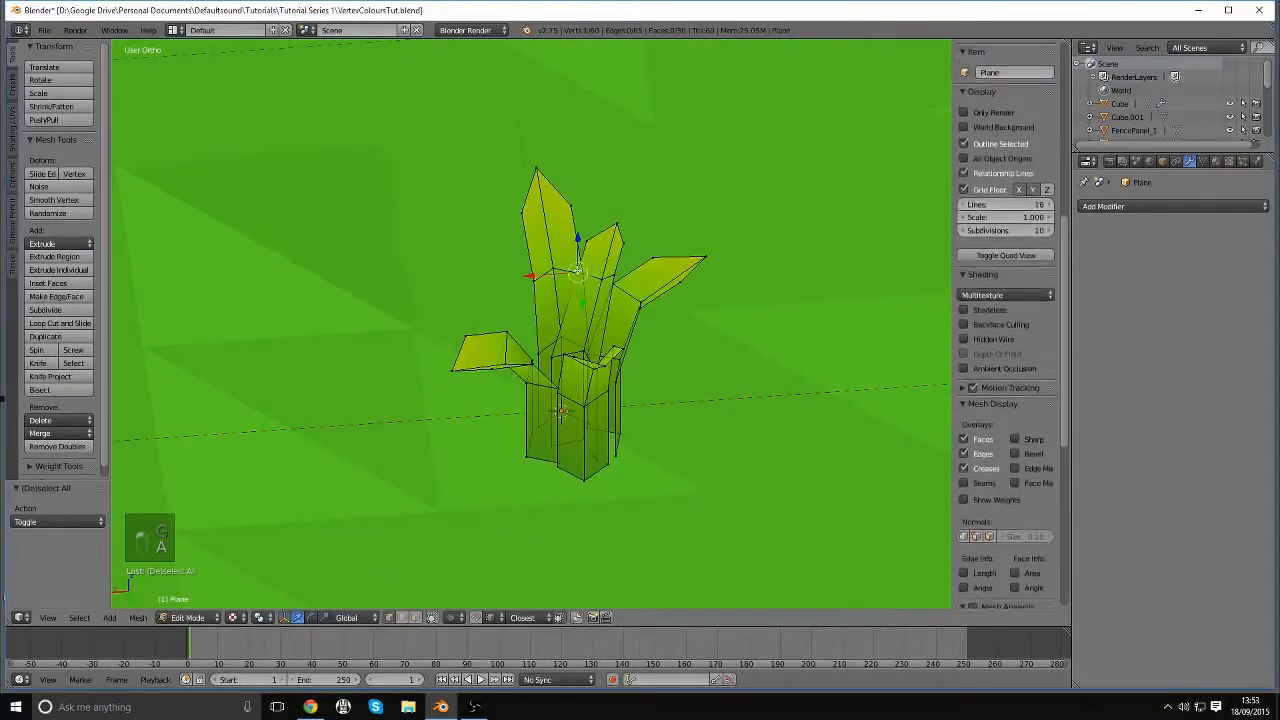
pyautogui.keyDown('shift'); pyautogui.rightClick(610, 279); pyautogui.keyUp('shift')
pyautogui.press('r')
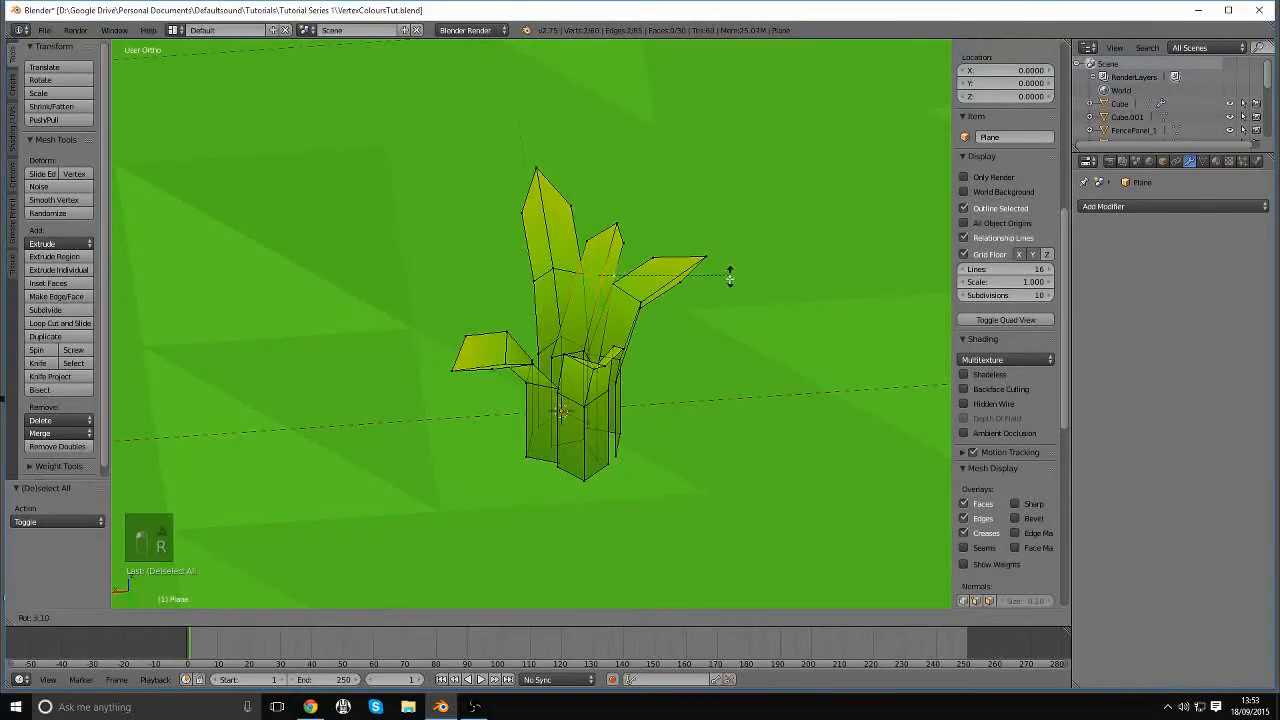
pyautogui.click(711, 322)
# Examine the five-blade tuft in Object Mode from above, and return to Edit Mode for a close view
pyautogui.scroll(-3, 640, 333)
pyautogui.moveTo(631, 334); pyautogui.dragTo(520, 380, button='middle')
pyautogui.press('a')
pyautogui.press('Tab')
pyautogui.press('Tab')
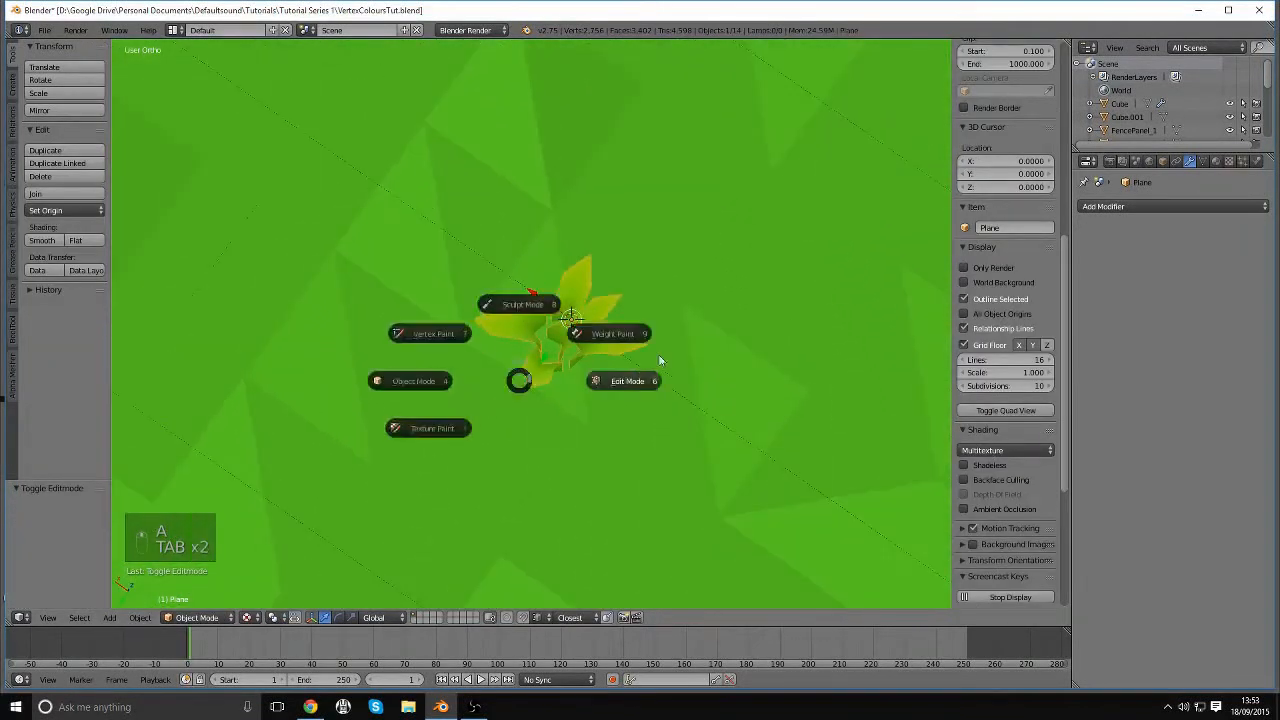
pyautogui.click(658, 359)
pyautogui.scroll(3, 648, 324)
pyautogui.moveTo(648, 324); pyautogui.dragTo(494, 331, button='middle')
pyautogui.scroll(2, 754, 311)
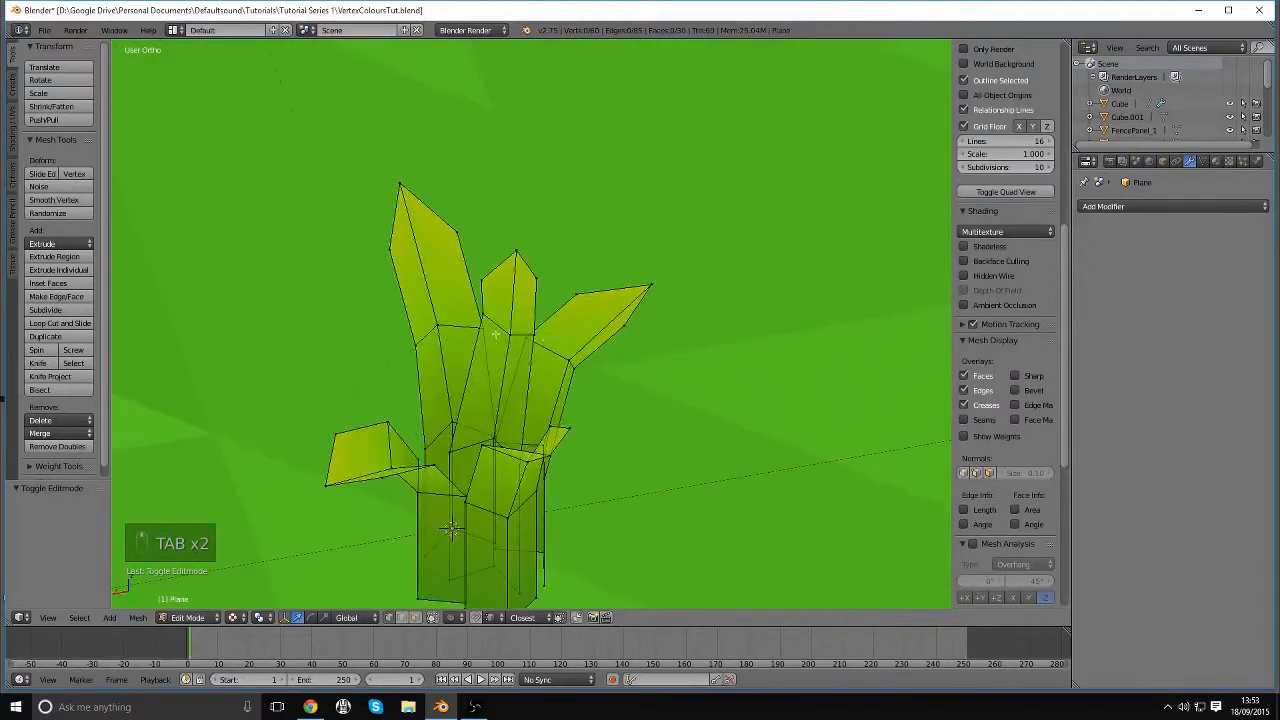
# Move the new blade's middle upper-bend vertex, and pull the shoulder vertex nearest the tallest blade inward
pyautogui.rightClick(506, 333)
pyautogui.press('g')
pyautogui.click(556, 311)
pyautogui.press('a')
pyautogui.rightClick(491, 286)
pyautogui.press('g')
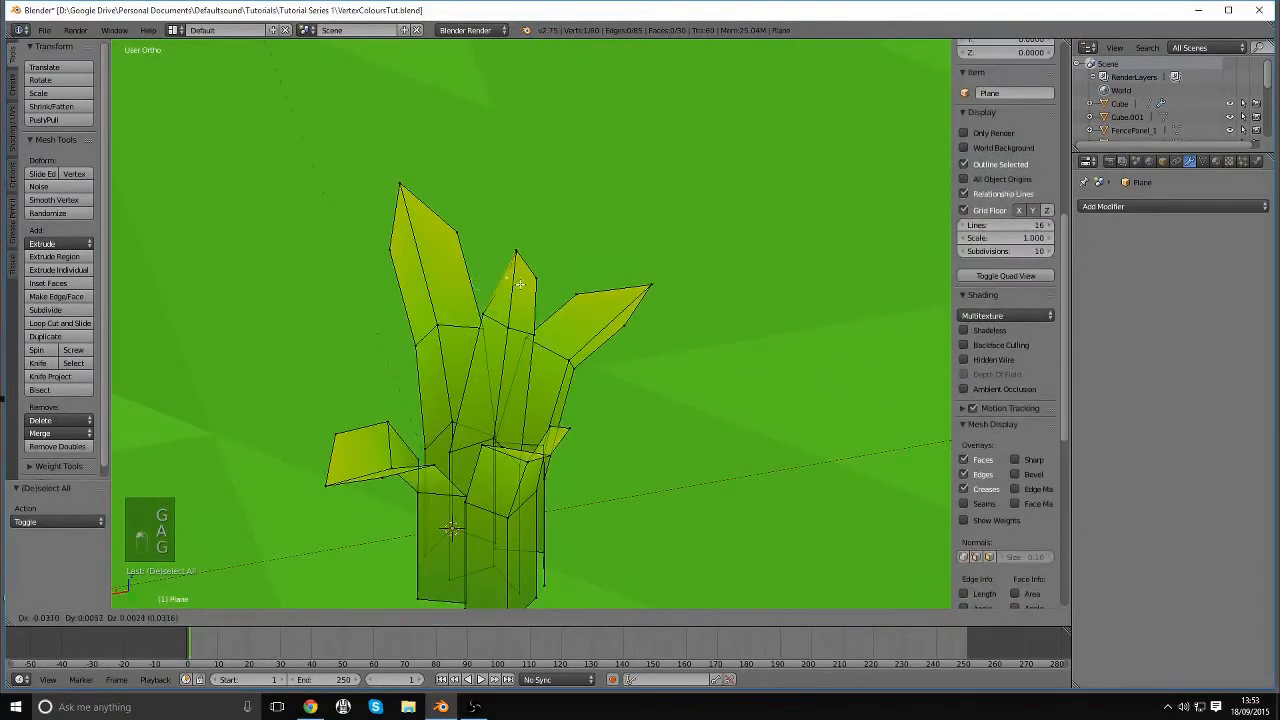
pyautogui.click(507, 283)
pyautogui.press('a')
# Pull the new blade's other shoulder and outer bend vertices slightly inward, and check the tuft in Object Mode
pyautogui.rightClick(547, 278)
pyautogui.press('g')
pyautogui.click(542, 281)
pyautogui.press('a')
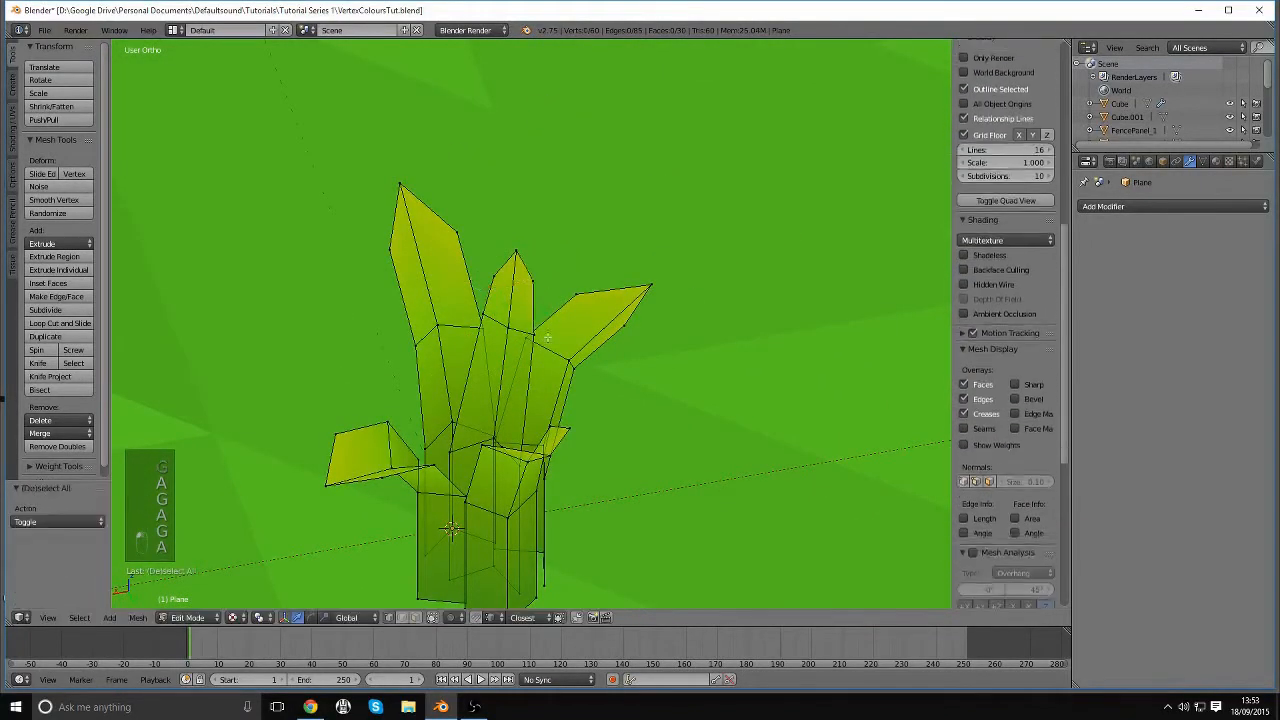
pyautogui.rightClick(541, 338)
pyautogui.press('g')
pyautogui.click(538, 340)
pyautogui.press('a')
pyautogui.moveTo(674, 351); pyautogui.dragTo(460, 366, button='middle')
pyautogui.press('Tab')
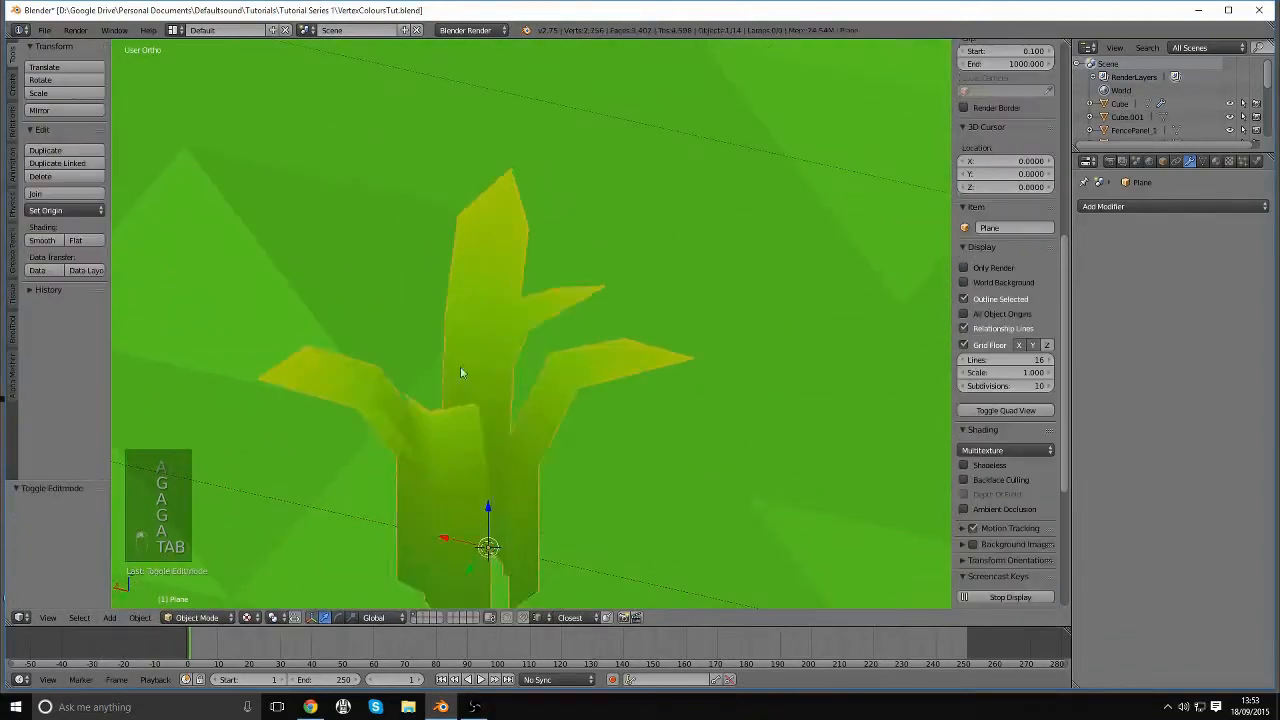
pyautogui.scroll(-4, 574, 421)
pyautogui.moveTo(574, 427); pyautogui.dragTo(498, 321, button='middle')
pyautogui.scroll(-2, 611, 431)
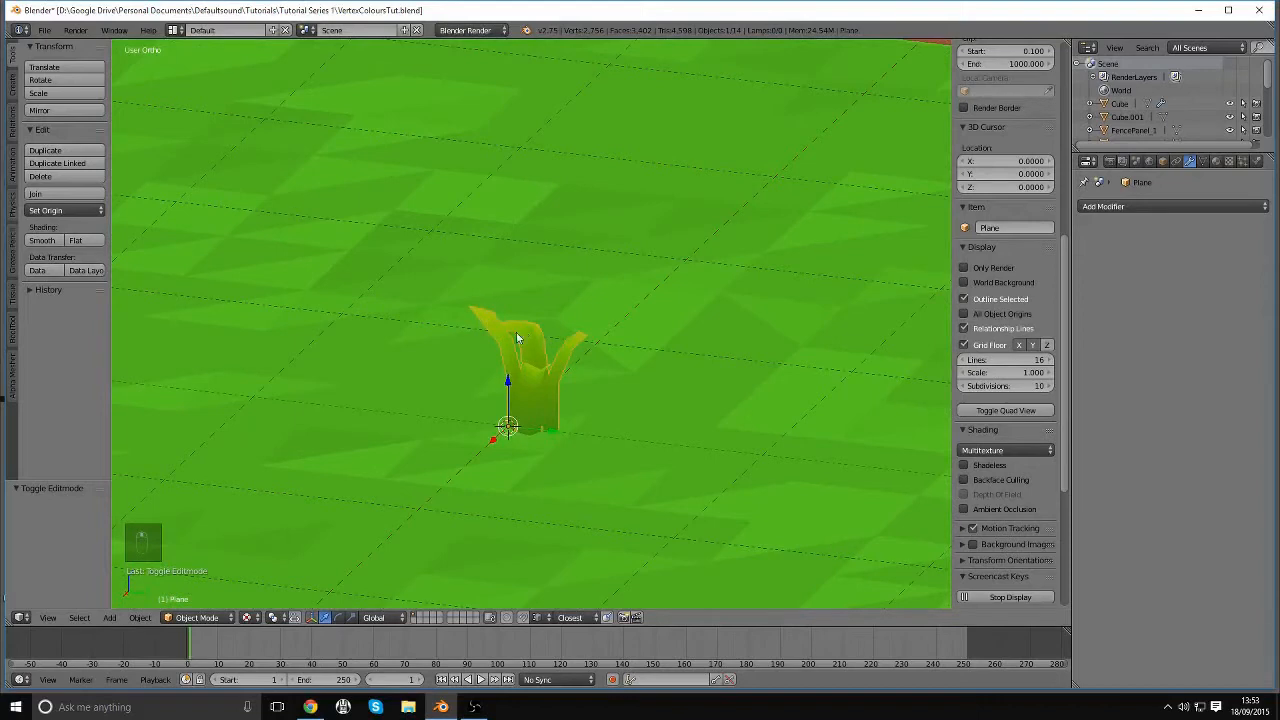
# In Edit Mode, box-select the tallest blade's tip and shoulder vertices and scale them down
pyautogui.press('Tab')
pyautogui.scroll(3, 487, 221)
pyautogui.press('b')
pyautogui.press('b')
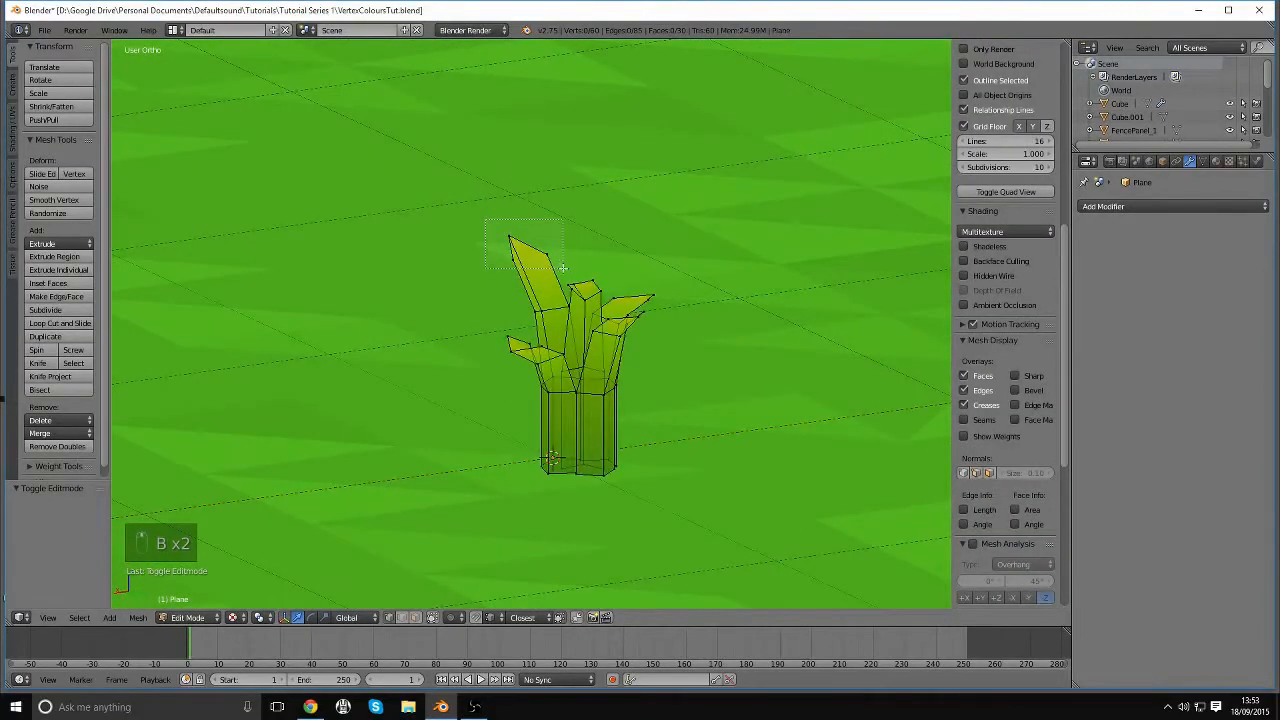
pyautogui.moveTo(563, 268); pyautogui.dragTo(568, 270)
pyautogui.moveTo(568, 270); pyautogui.dragTo(700, 280, button='middle')
pyautogui.press('s')
pyautogui.click(642, 275)
pyautogui.press('a')
# Select the tallest blade's upper bend vertices and scale them narrower
pyautogui.keyDown('alt'); pyautogui.rightClick(518, 318); pyautogui.keyUp('alt')
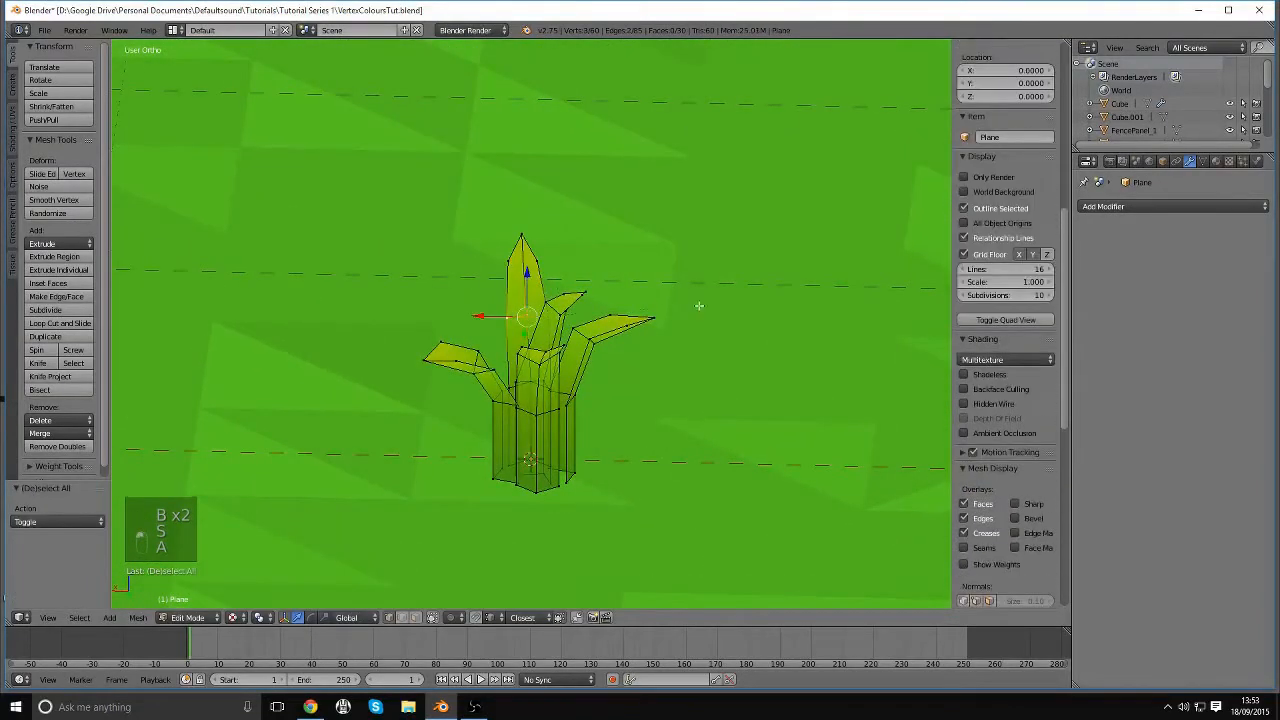
pyautogui.press('s')
pyautogui.click(646, 311)
pyautogui.press('a')
# Select the tallest blade's tip, shoulder and upper bend vertices and trackball-rotate them by about -36.7° and -13.8°
pyautogui.moveTo(450, 285); pyautogui.dragTo(469, 203, button='middle')
pyautogui.rightClick(521, 256)
pyautogui.press('b')
pyautogui.press('b')
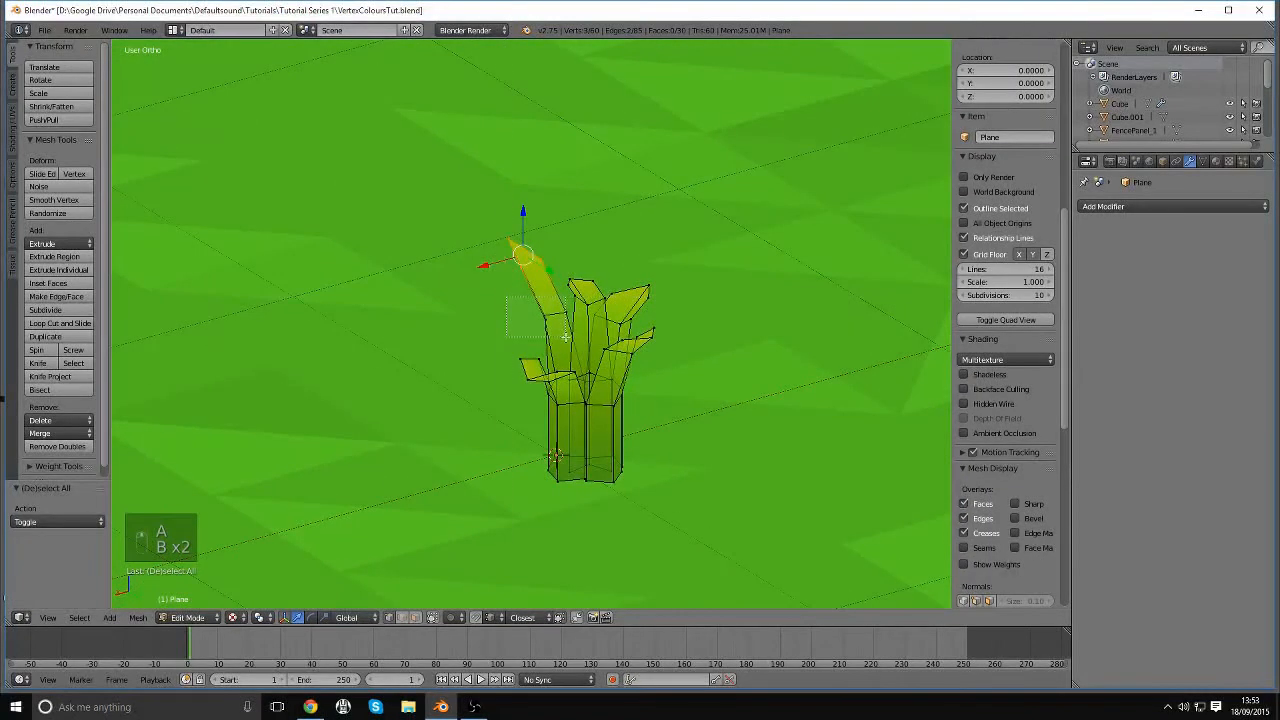
pyautogui.press('r')
pyautogui.press('r')
pyautogui.click(770, 324)
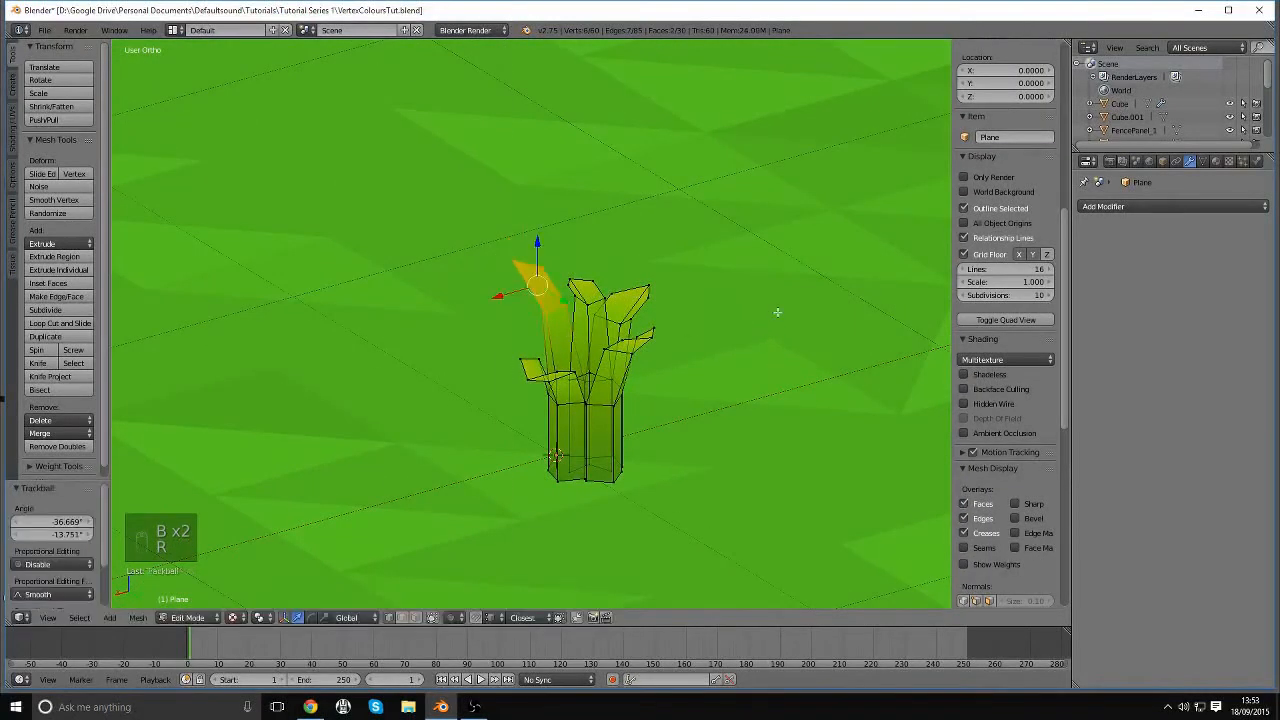
# Try to flip the tallest blade's tip section with a negative scale along Y, and undo it
pyautogui.moveTo(770, 324); pyautogui.dragTo(710, 318, button='middle')
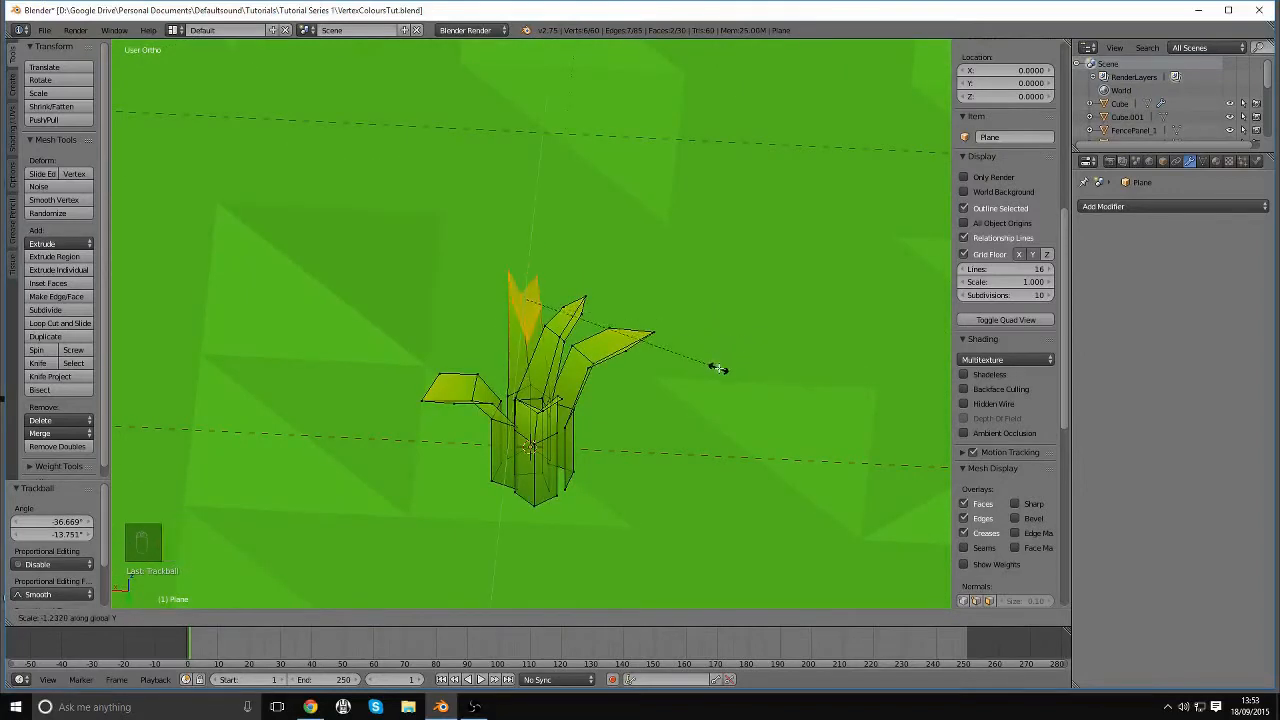
pyautogui.click(718, 368)
pyautogui.moveTo(718, 366); pyautogui.dragTo(708, 333, button='middle')
pyautogui.hotkey('ctrl', 'z')
# Scale the tallest blade's tip section to 1.004 along Y and tilt it with a trackball rotation
pyautogui.press('s')
pyautogui.press('y')
pyautogui.click(778, 345)
pyautogui.press('r')
pyautogui.press('r')
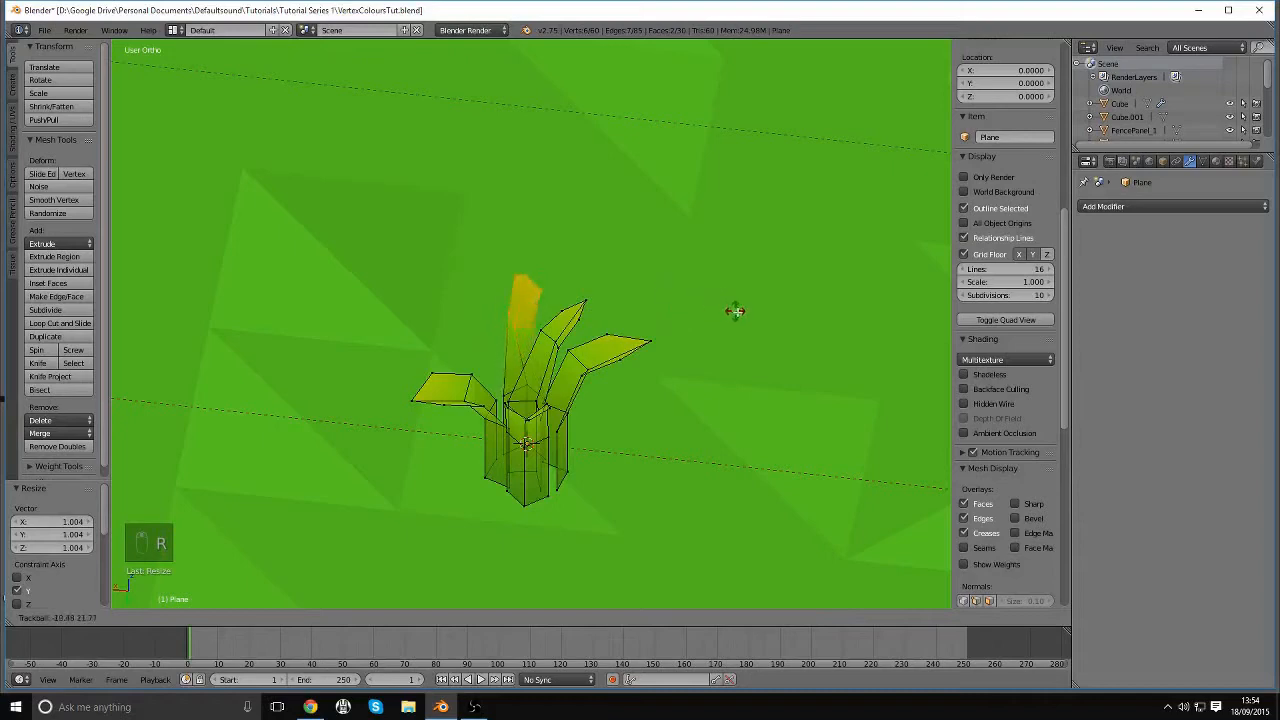
pyautogui.click(739, 352)
# Rotate the tallest blade's tip section further and move it by 0.021, 0.033 and -0.039 along X, Y and Z
pyautogui.moveTo(739, 352); pyautogui.dragTo(614, 386, button='middle')
pyautogui.press('r')
pyautogui.click(643, 336)
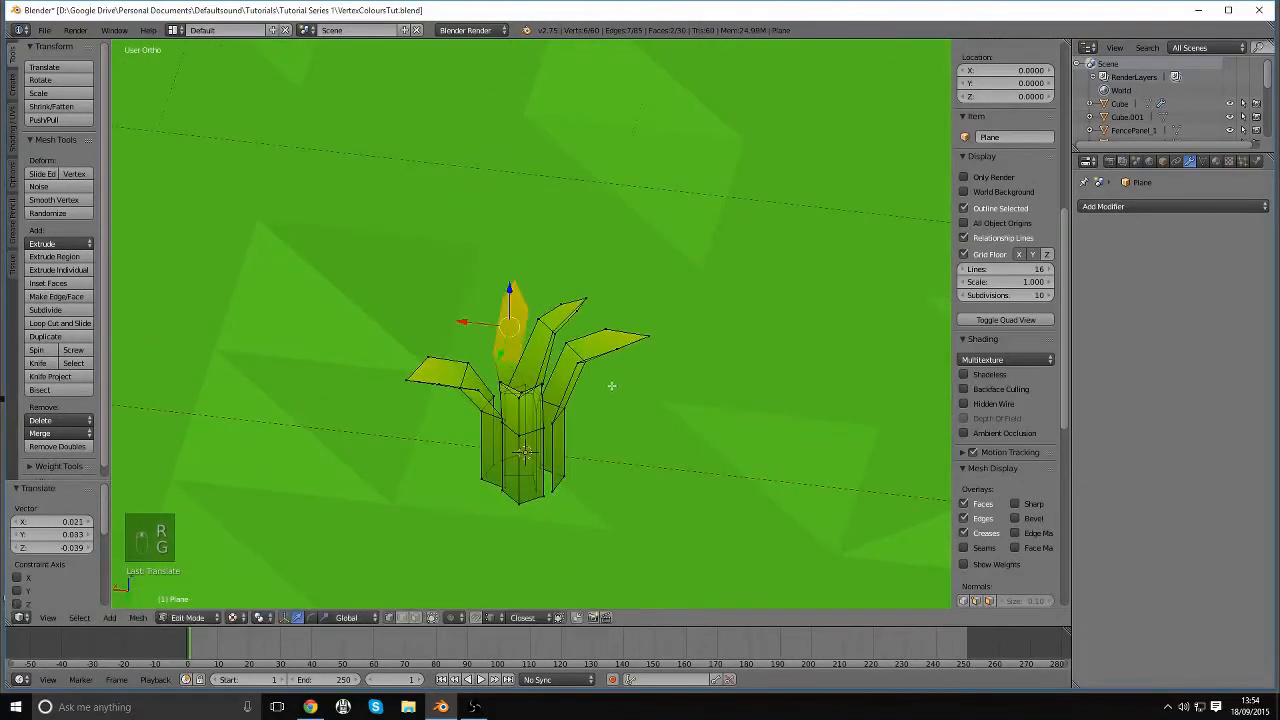
# Try another trackball rotation of the tallest blade's tip section, undo it and clear the selection
pyautogui.press('r')
pyautogui.press('r')
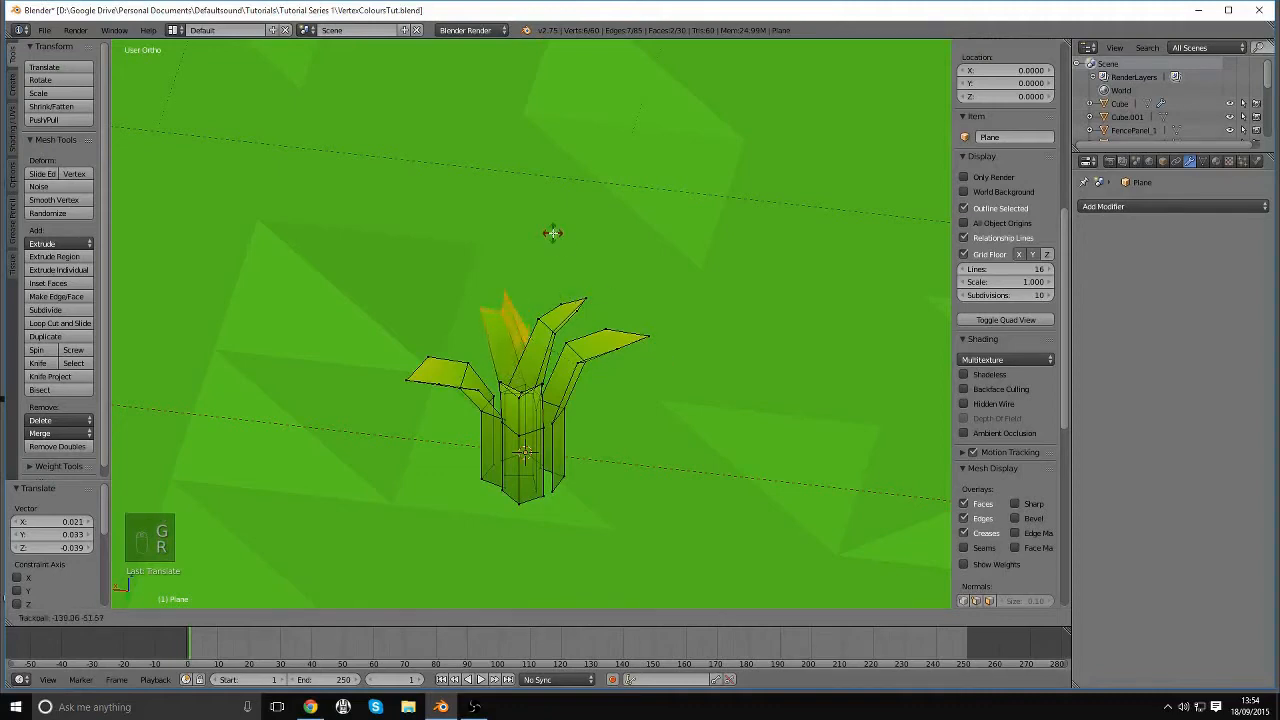
pyautogui.click(630, 193)
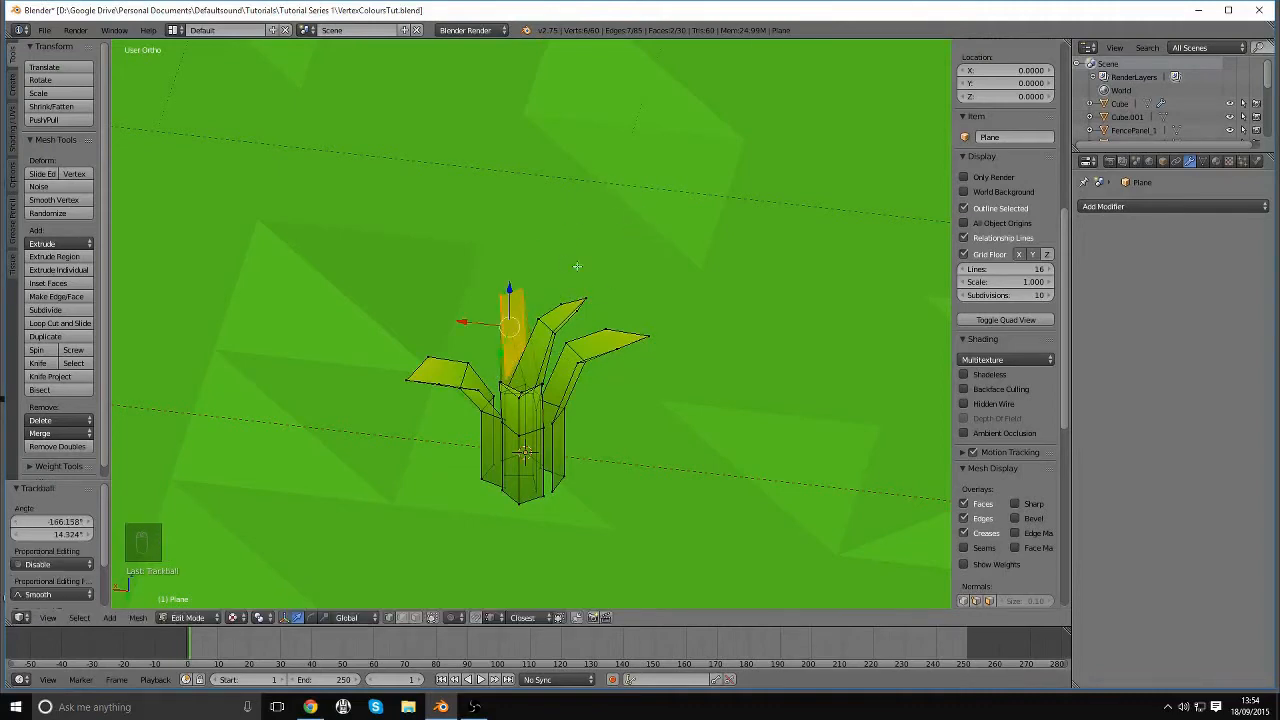
pyautogui.hotkey('ctrl', 'z')
pyautogui.moveTo(580, 265); pyautogui.dragTo(604, 297, button='middle')
pyautogui.press('a')
pyautogui.moveTo(517, 348); pyautogui.dragTo(490, 300, button='middle')
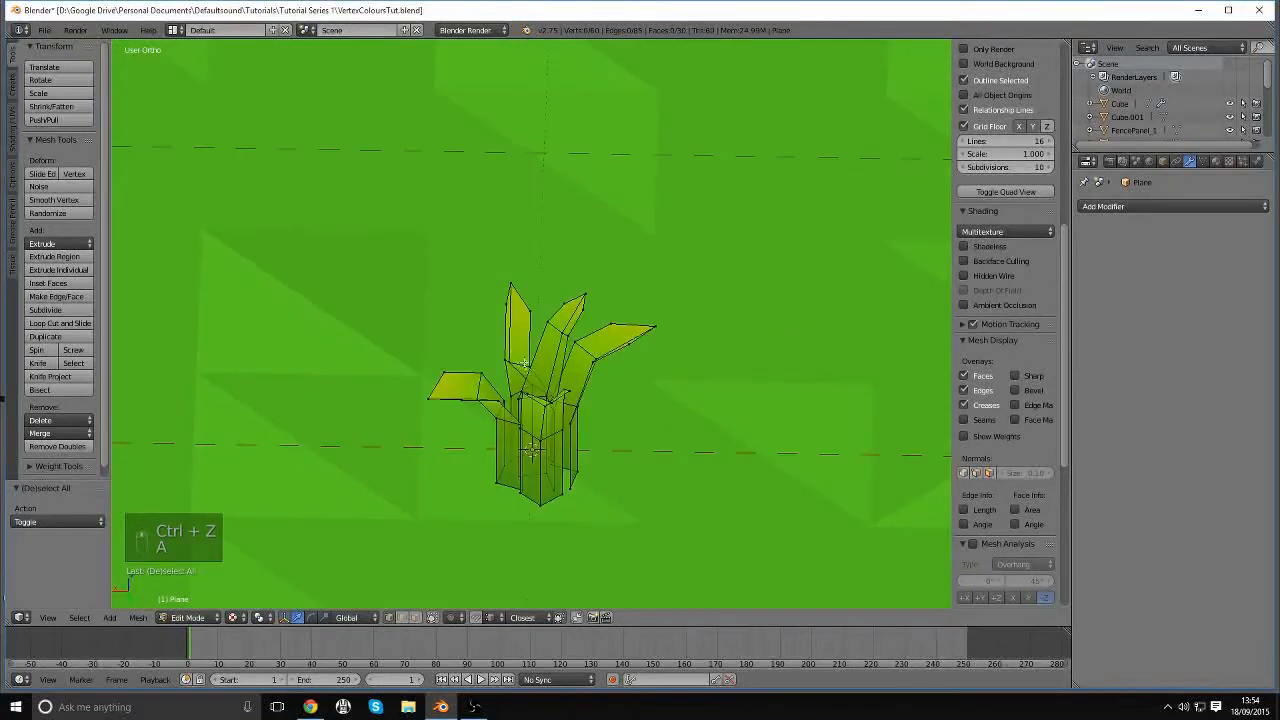
# Move the tall blade's upper fold loop by -0.018, -0.017 and 0.004 along X, Y and Z, and rotate it about -26 degrees
pyautogui.keyDown('alt'); pyautogui.rightClick(528, 328); pyautogui.keyUp('alt')
pyautogui.moveTo(572, 318); pyautogui.dragTo(524, 330, button='middle')
pyautogui.press('g')
pyautogui.click(602, 331)
pyautogui.press('r')
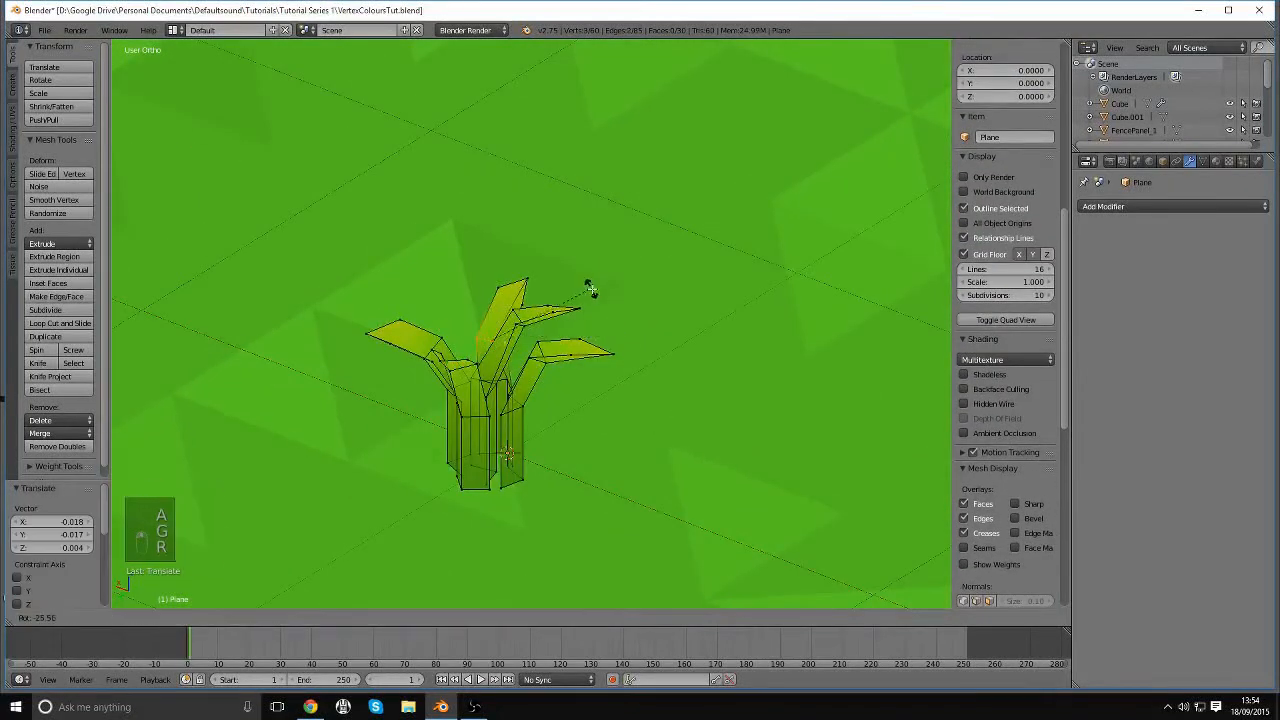
pyautogui.click(588, 286)
pyautogui.press('a')
# Rotate the three end vertices of the tall blade's tip and move them by 0.009, 0.022 and -0.016 along X, Y and Z
pyautogui.scroll(2, 632, 308)
pyautogui.moveTo(540, 285); pyautogui.dragTo(666, 294, button='middle')
pyautogui.rightClick(532, 295)
pyautogui.keyDown('shift'); pyautogui.click(494, 281); pyautogui.keyUp('shift')
pyautogui.keyDown('shift'); pyautogui.click(505, 264); pyautogui.keyUp('shift')
pyautogui.keyDown('shift'); pyautogui.rightClick(502, 262); pyautogui.keyUp('shift')
pyautogui.moveTo(508, 266); pyautogui.dragTo(606, 298, button='middle')
pyautogui.press('r')
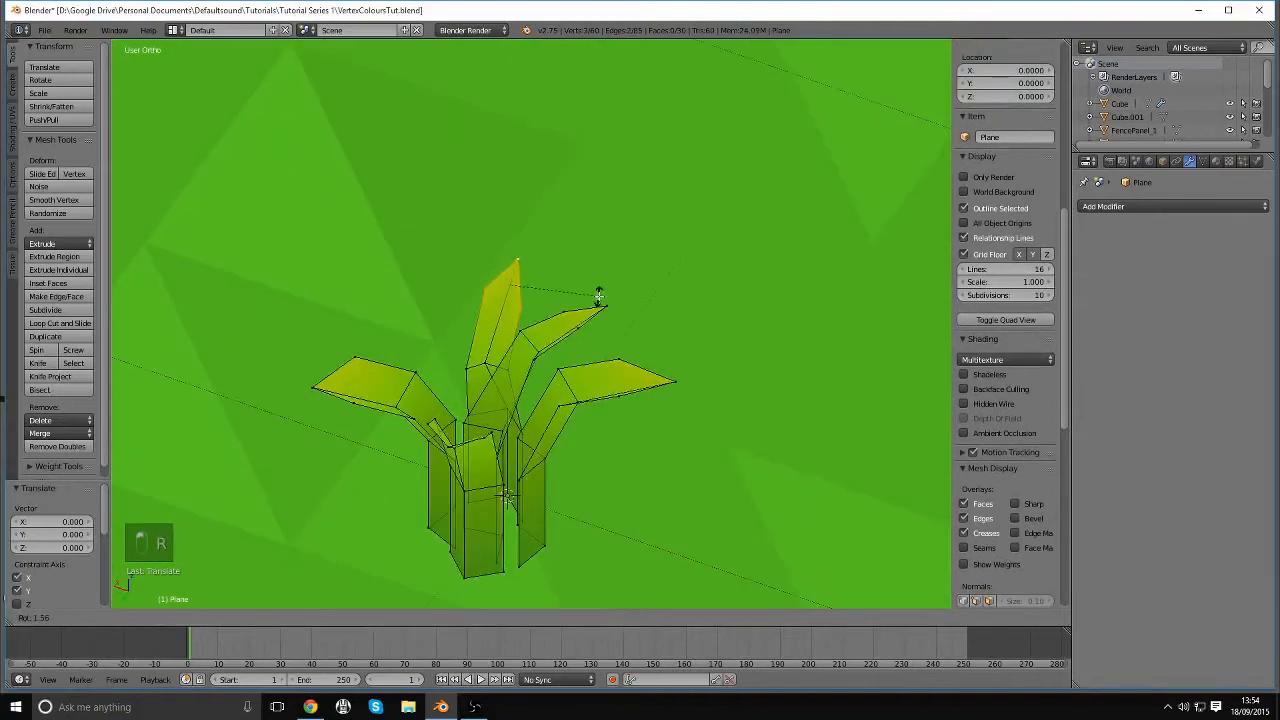
pyautogui.click(592, 293)
pyautogui.press('g')
pyautogui.click(590, 311)
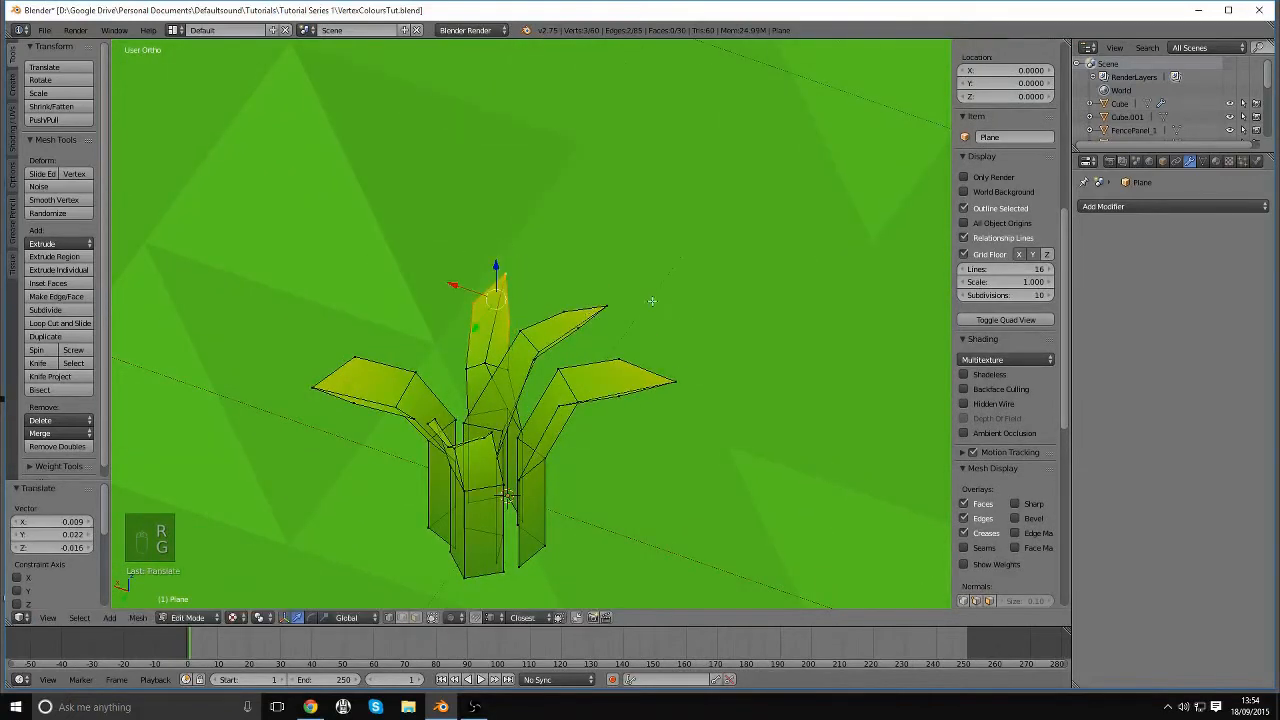
# Lower the front blade's outer fold vertex by 0.005 along Z and clear the selection
pyautogui.press('a')
pyautogui.moveTo(651, 300); pyautogui.dragTo(527, 282, button='middle')
pyautogui.rightClick(557, 272)
pyautogui.press('g')
pyautogui.click(560, 280)
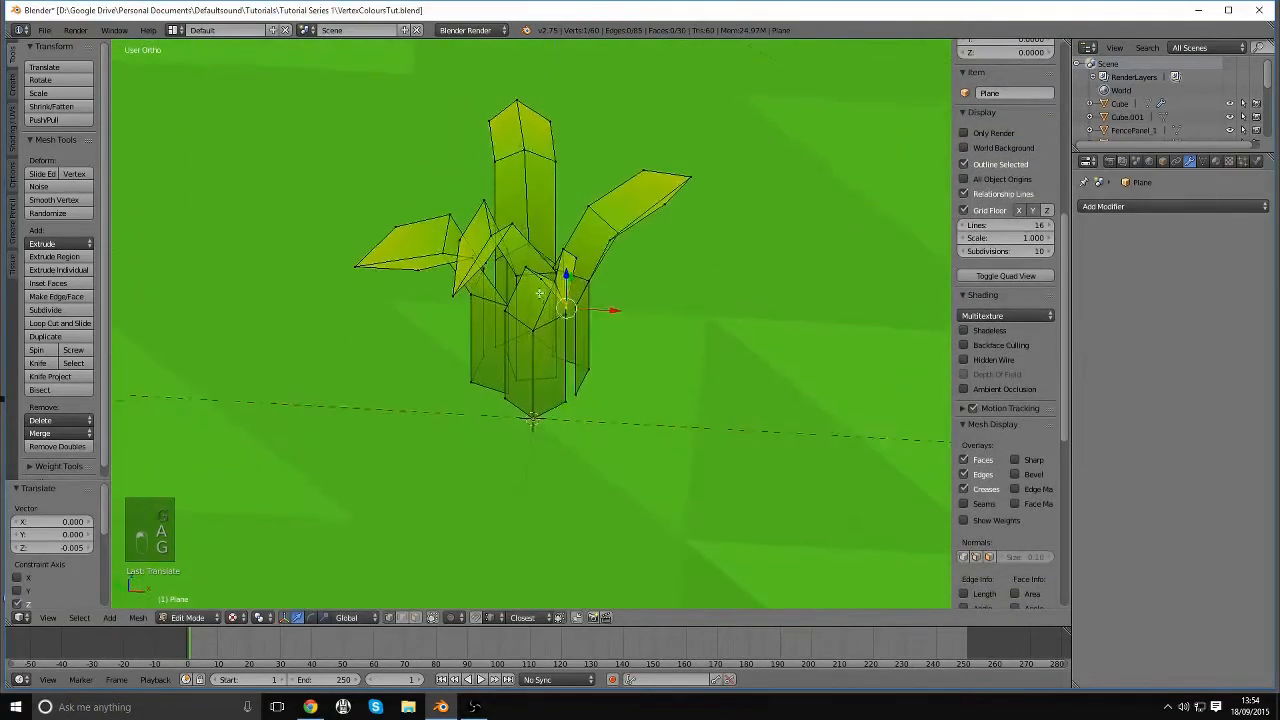
pyautogui.press('a')
pyautogui.moveTo(668, 275); pyautogui.dragTo(547, 353, button='middle')
pyautogui.rightClick(612, 268)
pyautogui.press('a')
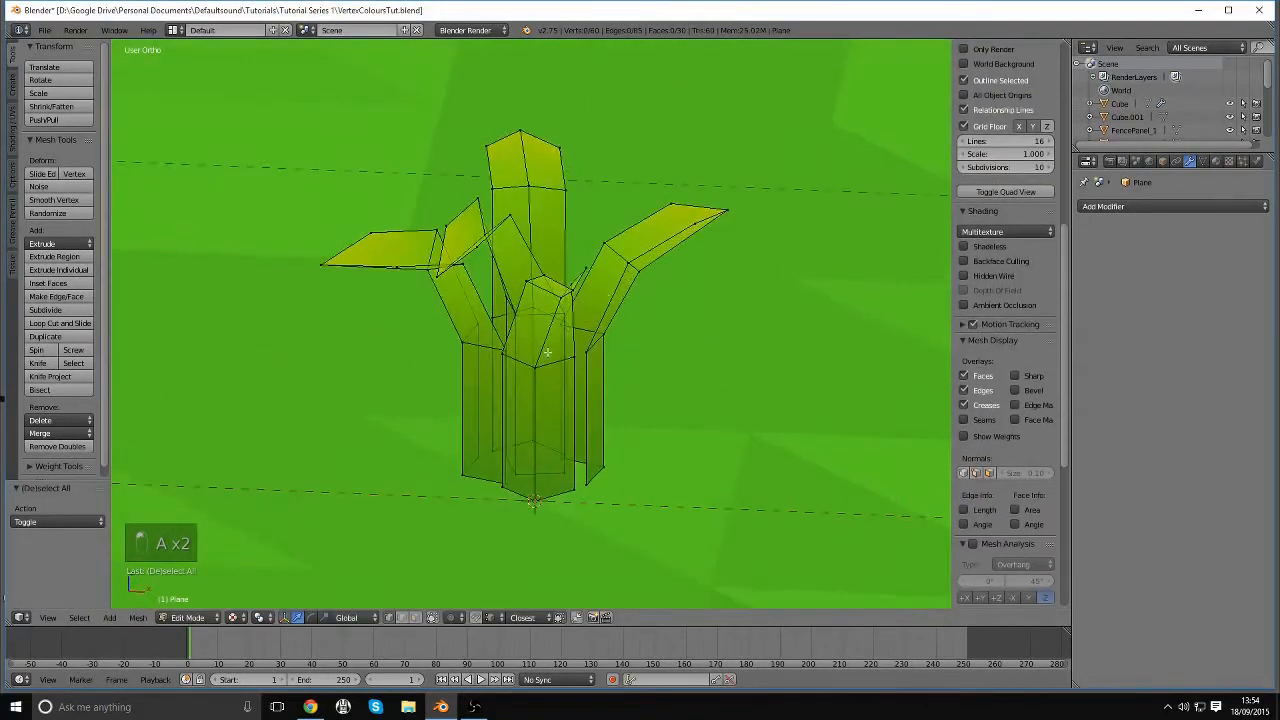
# Narrow the front blade's base by moving one of its outer vertical edges inward along X
pyautogui.rightClick(514, 353)
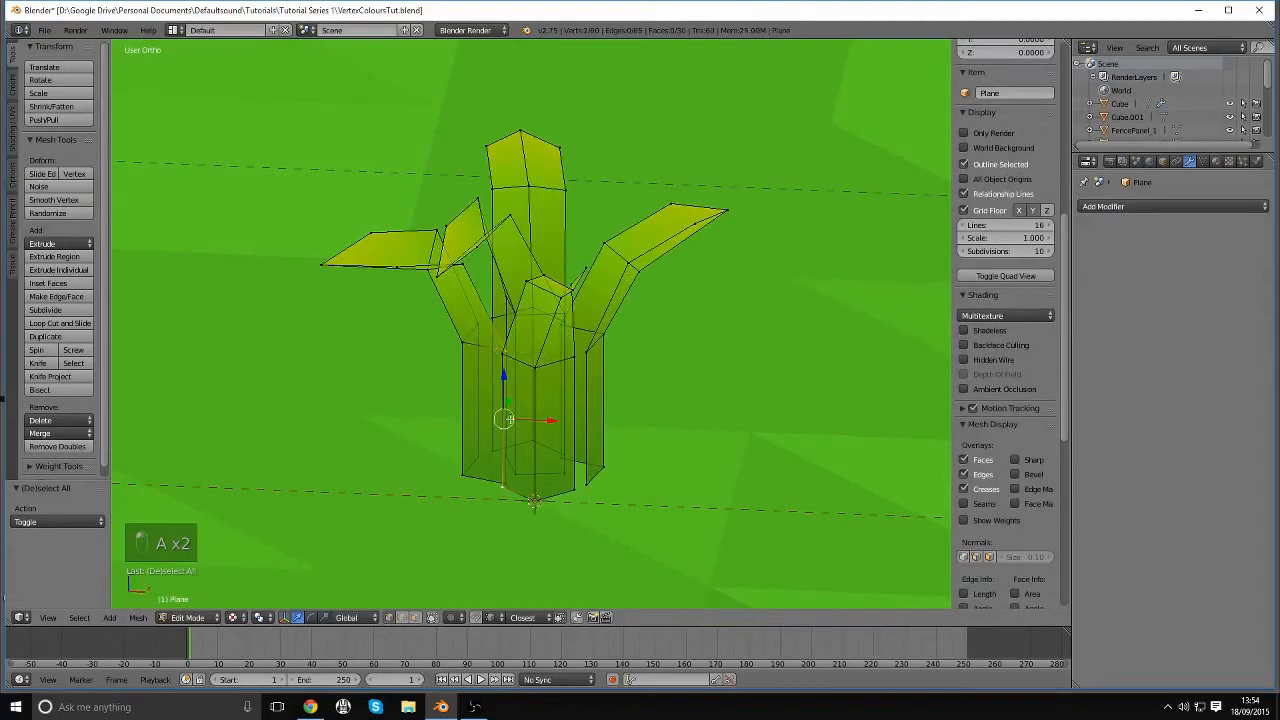
pyautogui.press('a')
pyautogui.rightClick(500, 358)
pyautogui.keyDown('shift'); pyautogui.rightClick(502, 482); pyautogui.keyUp('shift')
pyautogui.moveTo(551, 423); pyautogui.dragTo(614, 430)
pyautogui.press('a')
pyautogui.rightClick(578, 358)
pyautogui.keyDown('shift'); pyautogui.rightClick(579, 493); pyautogui.keyUp('shift')
pyautogui.press('a')
# Check the tuft's overall shape in Object Mode, and examine the blade arrangement from above in Edit Mode
pyautogui.moveTo(660, 389); pyautogui.dragTo(531, 403, button='middle')
pyautogui.scroll(-3, 640, 380)
pyautogui.press('Tab')
pyautogui.scroll(-3, 523, 374)
pyautogui.scroll(-3, 615, 405)
pyautogui.scroll(5, 548, 408)
pyautogui.press('Tab')
pyautogui.scroll(2, 531, 403)
pyautogui.moveTo(543, 329); pyautogui.dragTo(590, 322, button='middle')
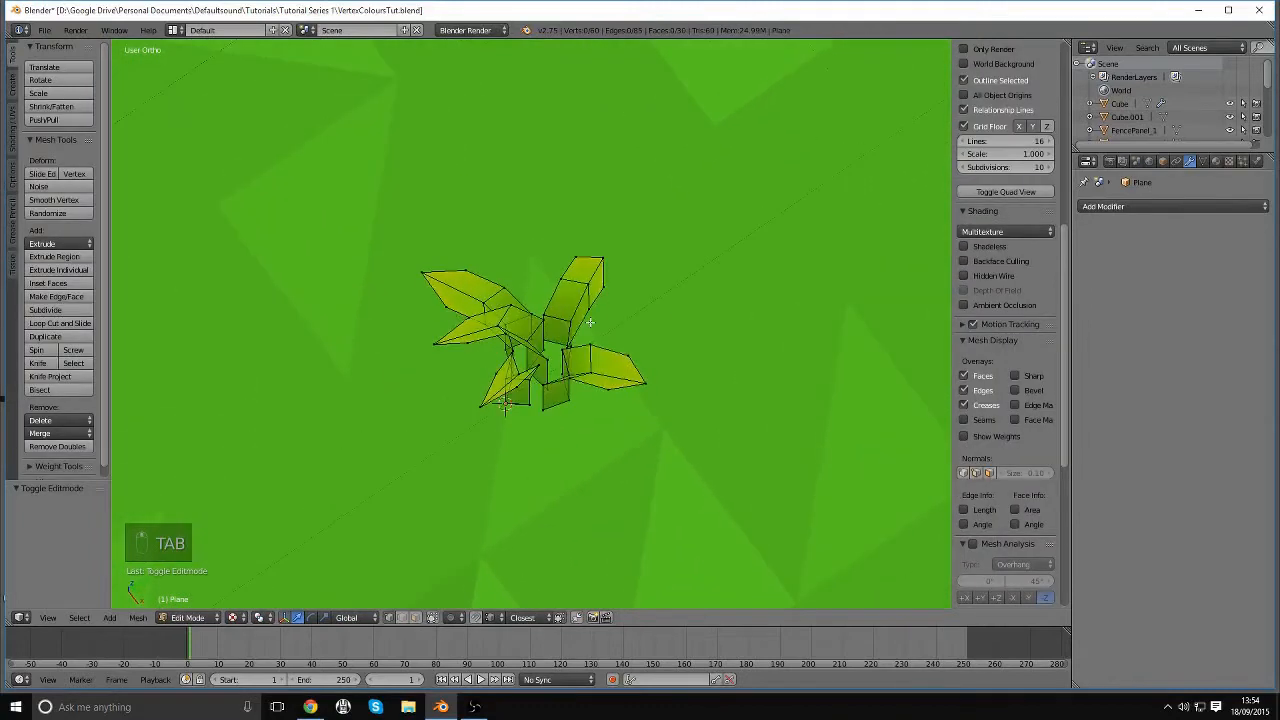
pyautogui.scroll(1, 528, 379)
pyautogui.moveTo(560, 272); pyautogui.dragTo(622, 349, button='middle')
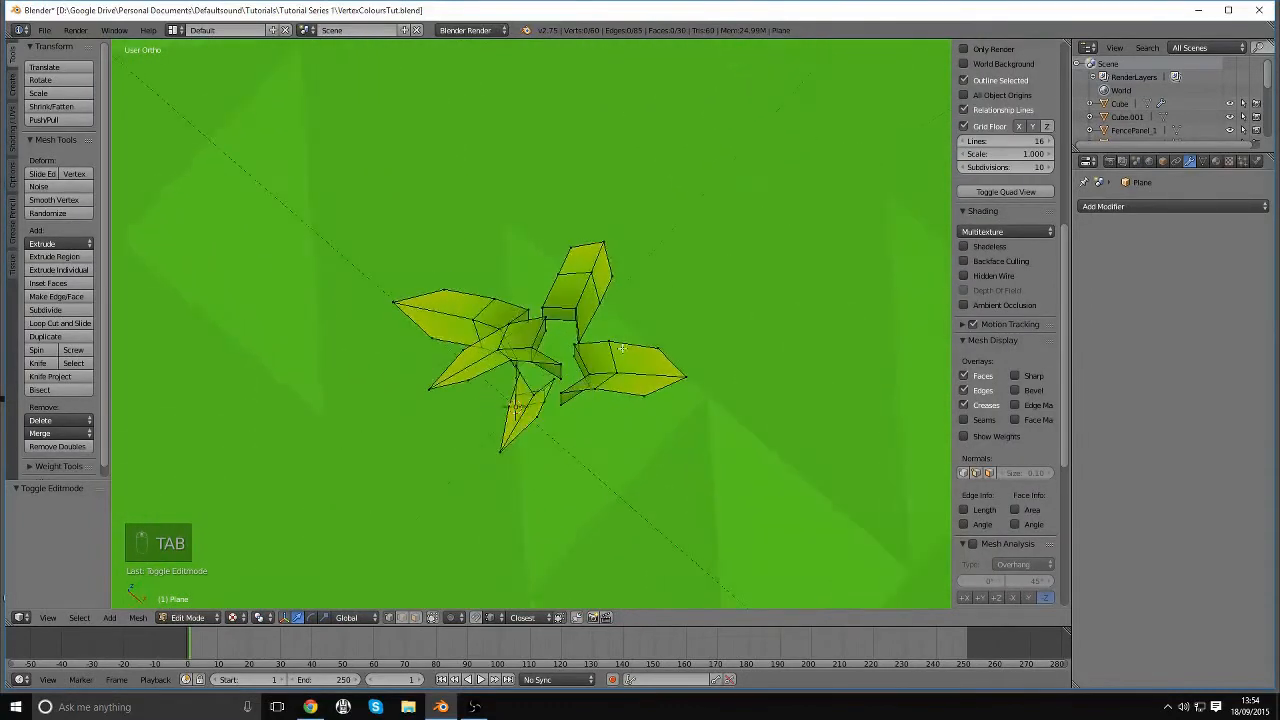
pyautogui.moveTo(675, 285); pyautogui.dragTo(627, 394, button='middle')
pyautogui.keyDown('alt'); pyautogui.rightClick(612, 377); pyautogui.keyUp('alt')
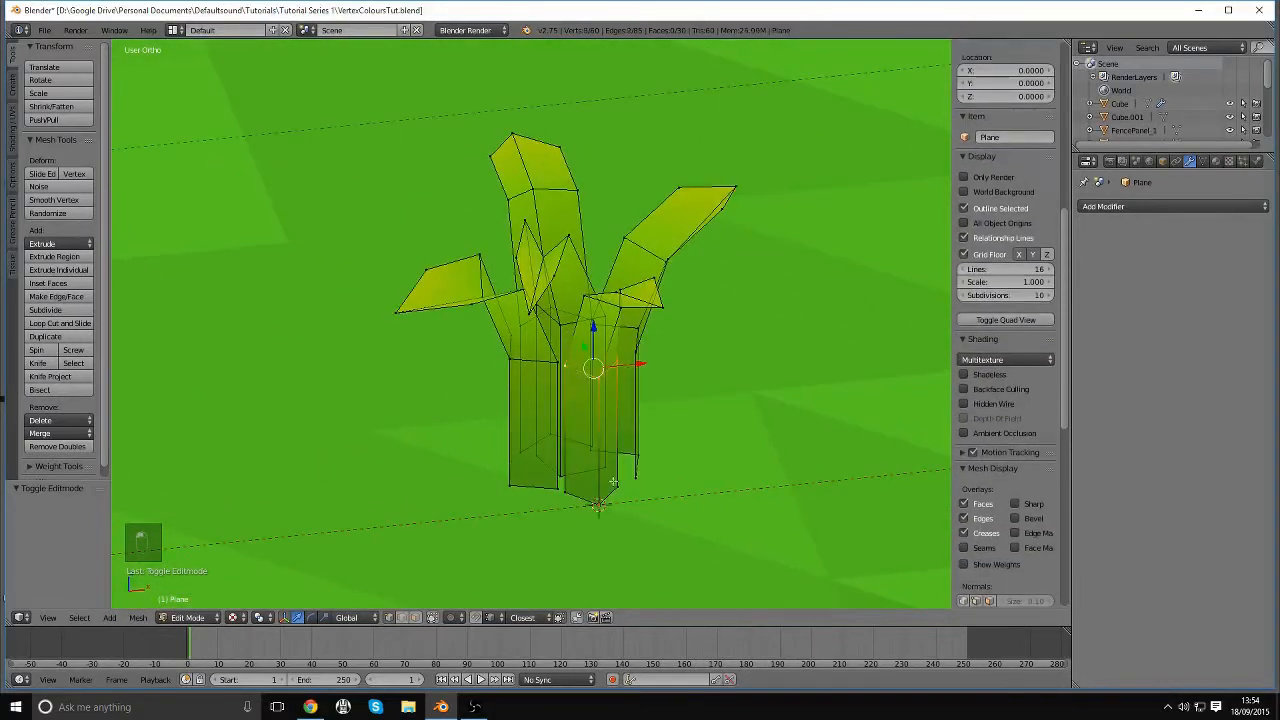
pyautogui.press('g')
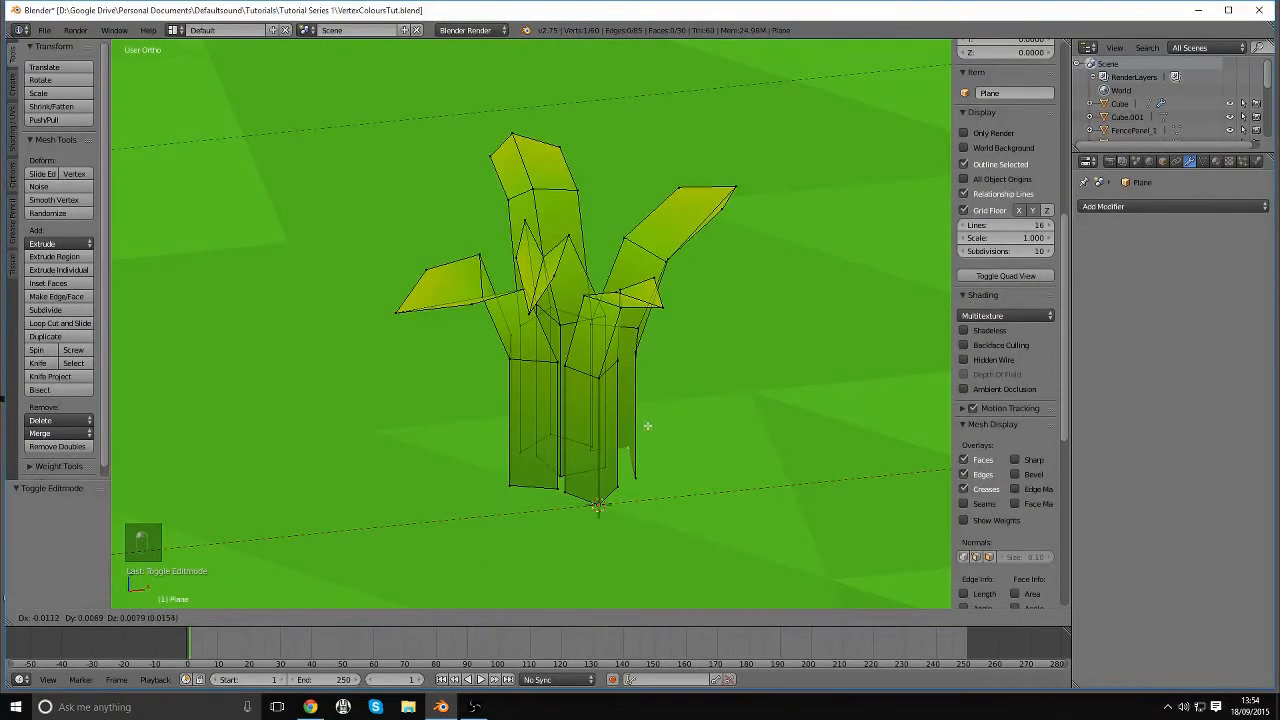
pyautogui.press('Escape')
pyautogui.press('a')
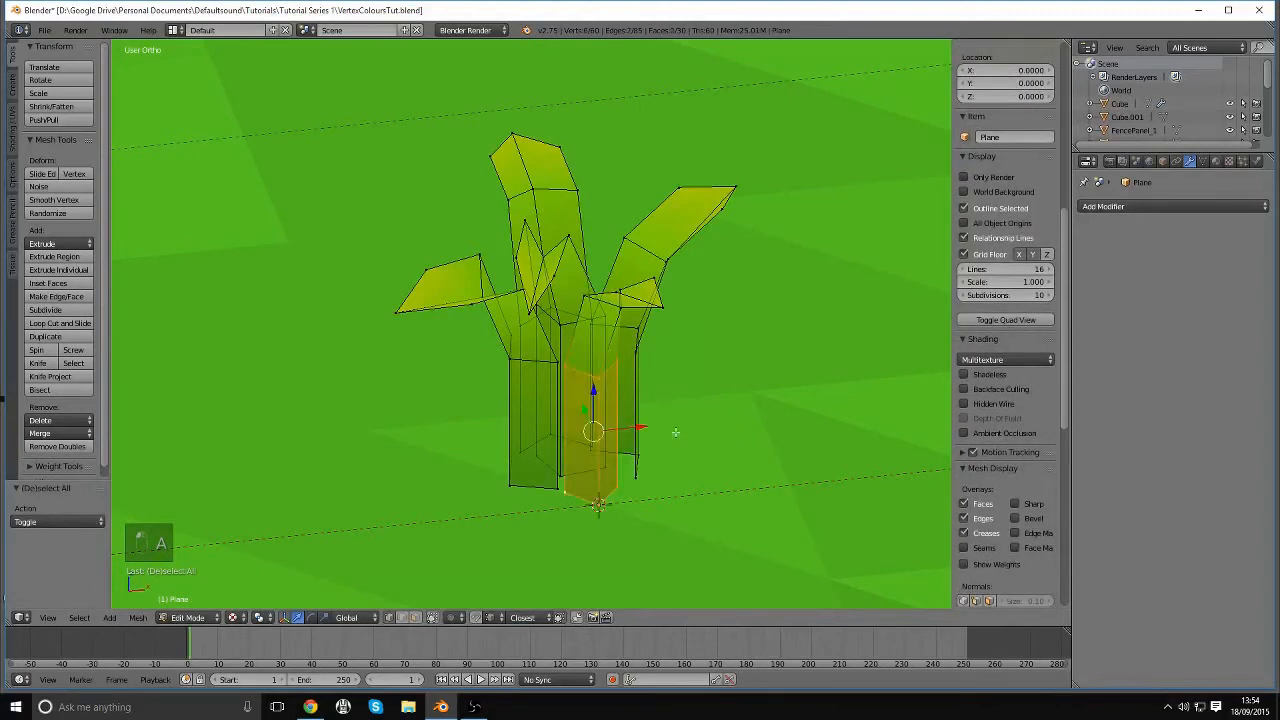
pyautogui.press('g')
pyautogui.press('x')
pyautogui.press('Escape')
# Duplicate the whole linked wide side blade with an offset of -0.047 along X and rotate the copy around global Z
pyautogui.moveTo(639, 430); pyautogui.dragTo(656, 384, button='middle')
pyautogui.press('l')
pyautogui.hotkey('shift', 'd')
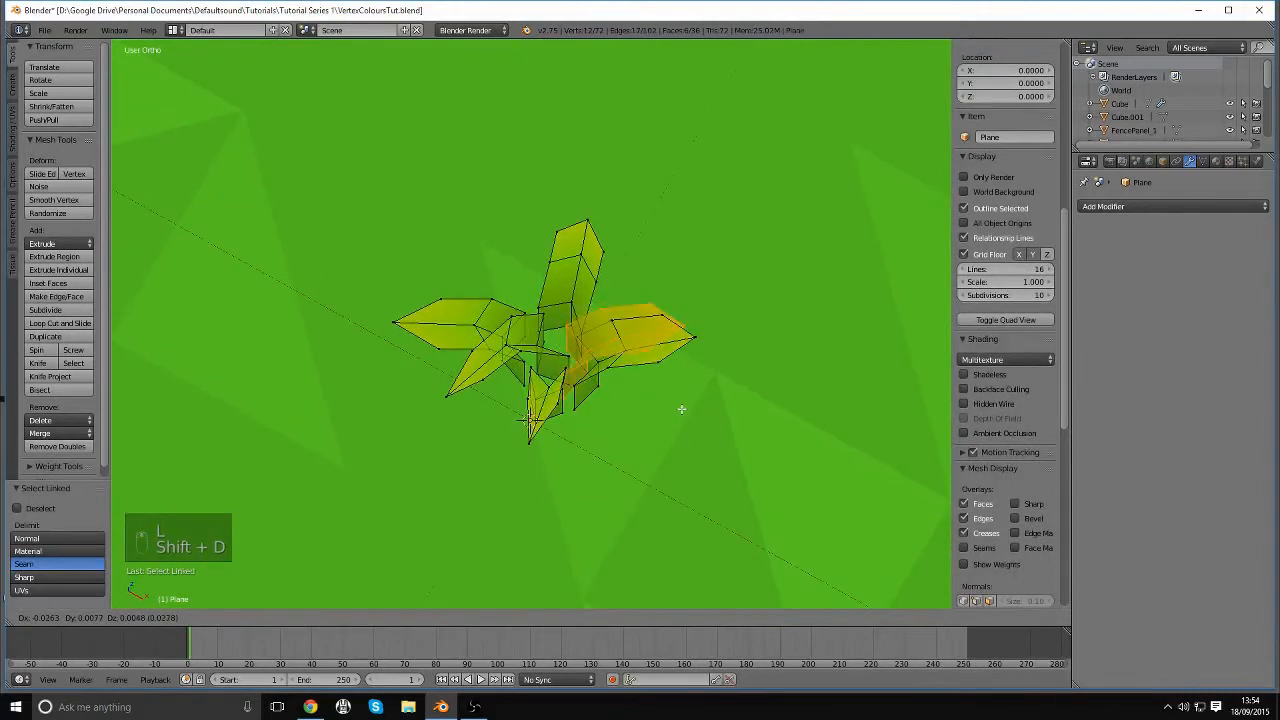
pyautogui.press('r')
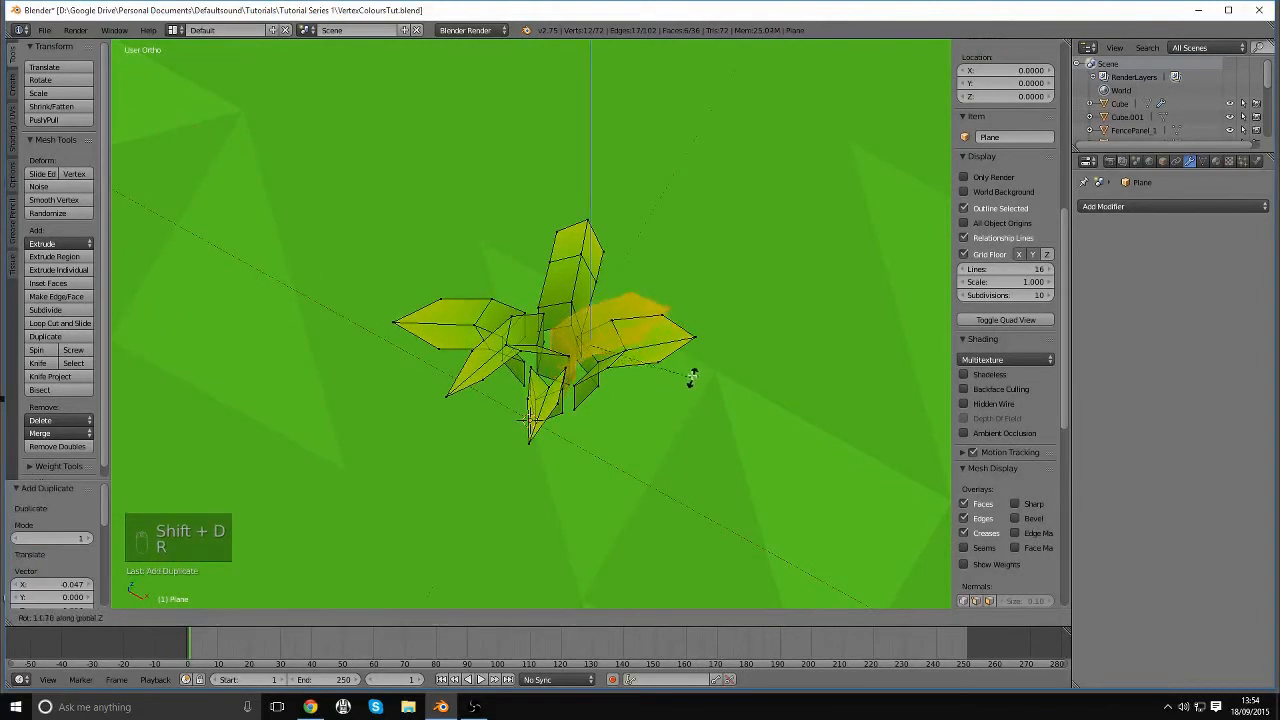
pyautogui.click(688, 371)
# Shift the copied blade by -0.027 along X and fine-tune its position within the tuft
pyautogui.press('g')
pyautogui.click(681, 357)
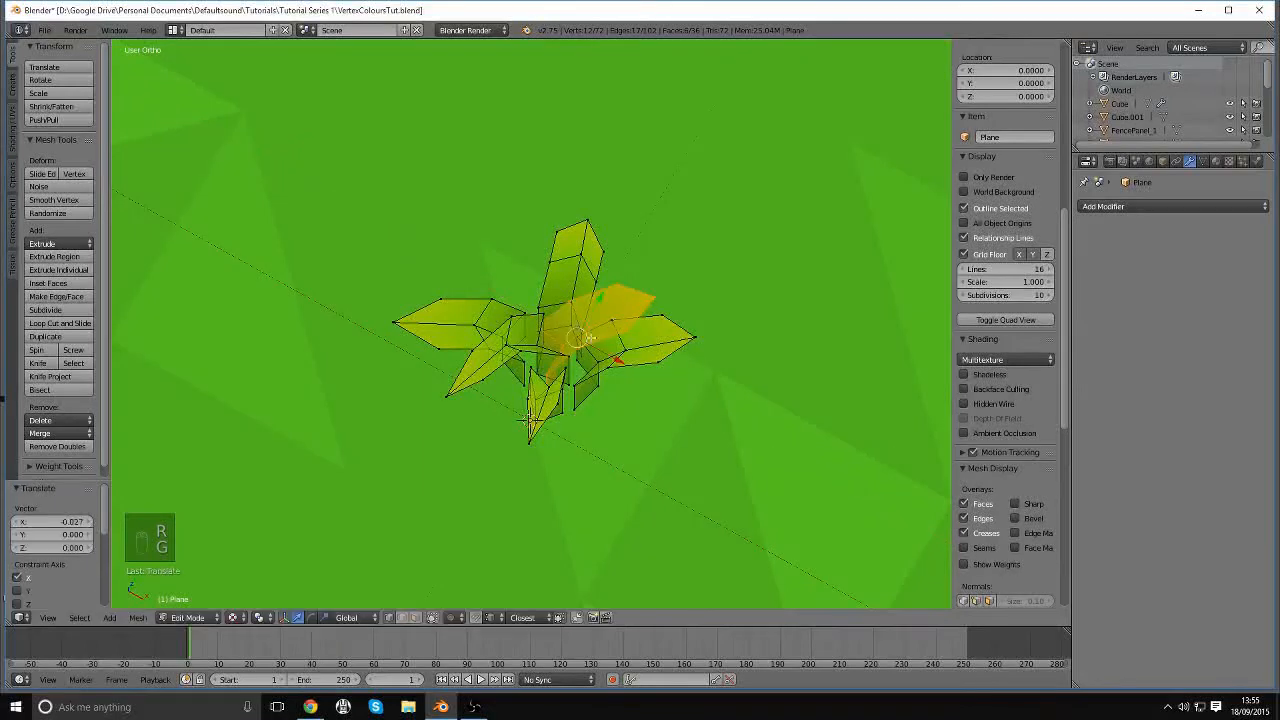
pyautogui.press('g')
pyautogui.click(606, 292)
pyautogui.moveTo(606, 292); pyautogui.dragTo(726, 374, button='middle')
# Raise the copied blade's tip section by 0.021 along Z
pyautogui.press('a')
pyautogui.keyDown('alt'); pyautogui.rightClick(590, 308); pyautogui.keyUp('alt')
pyautogui.press('g')
pyautogui.press('z')
pyautogui.click(722, 347)
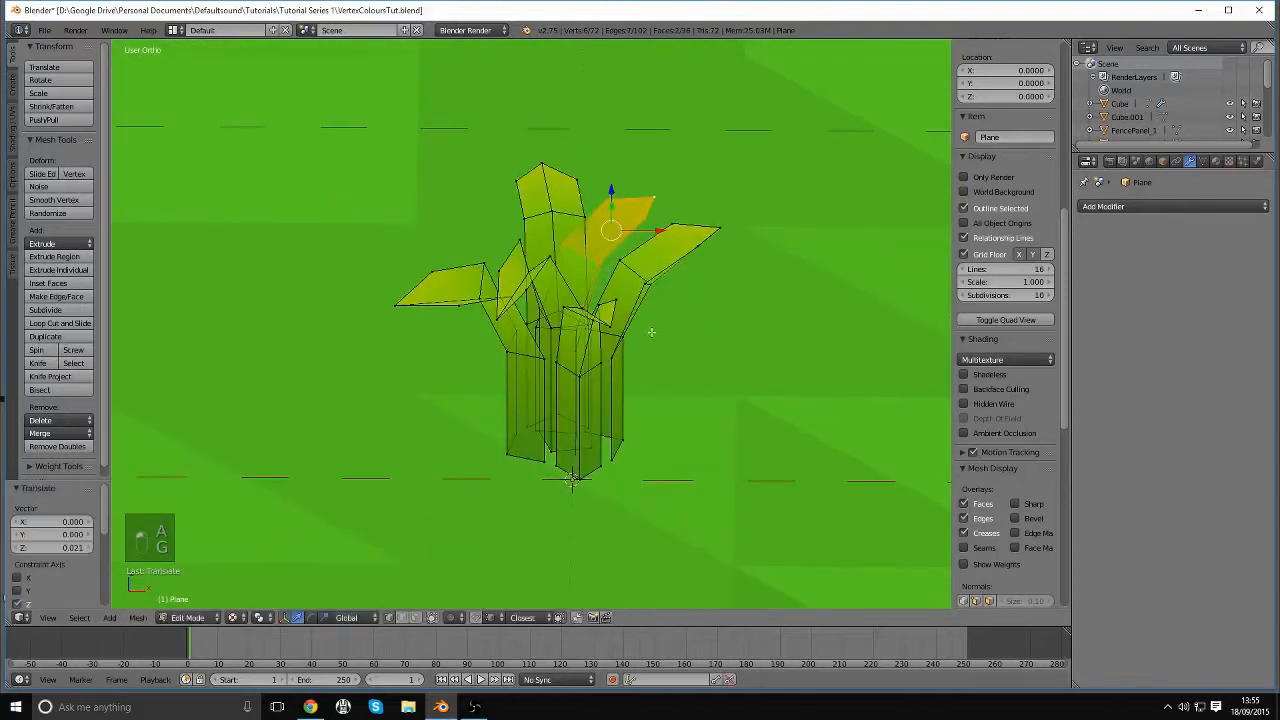
# Move the copied blade's tip section 0.011 along X, scale it by 0.706 along Y and shrink it further
pyautogui.moveTo(651, 331); pyautogui.dragTo(649, 220, button='middle')
pyautogui.moveTo(634, 198); pyautogui.dragTo(642, 196)
pyautogui.press('s')
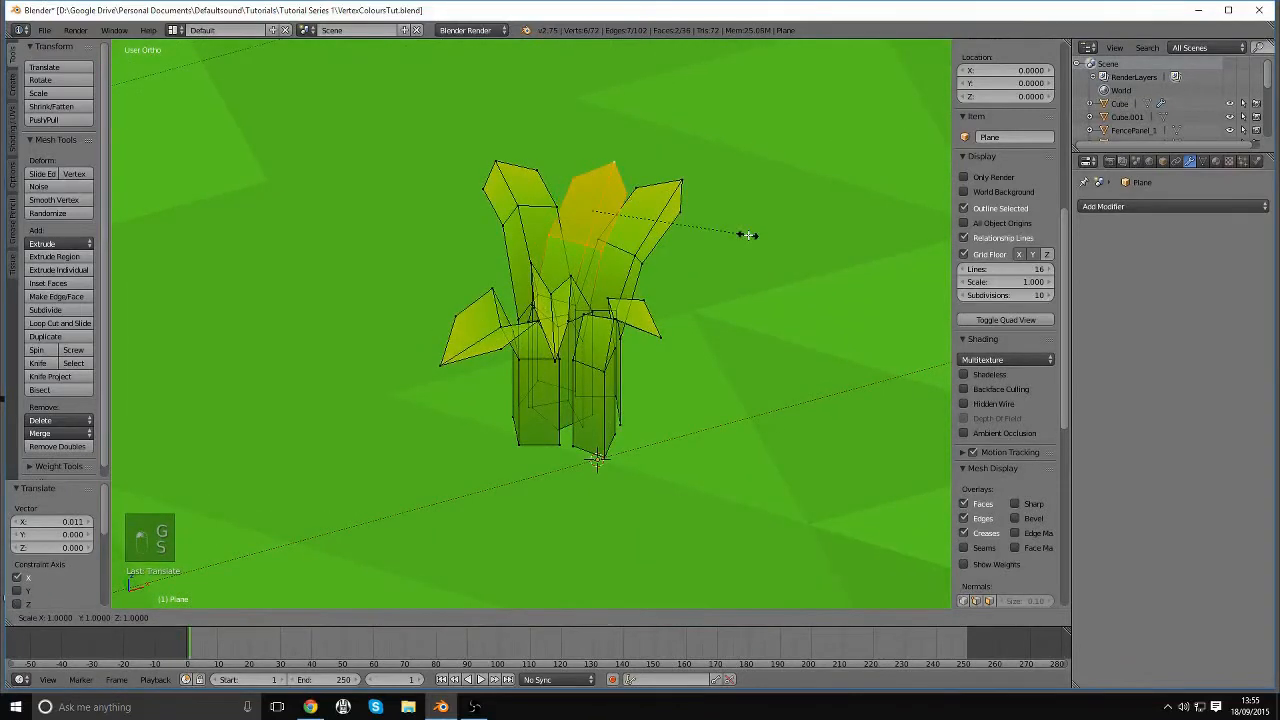
pyautogui.click(707, 219)
pyautogui.press('s')
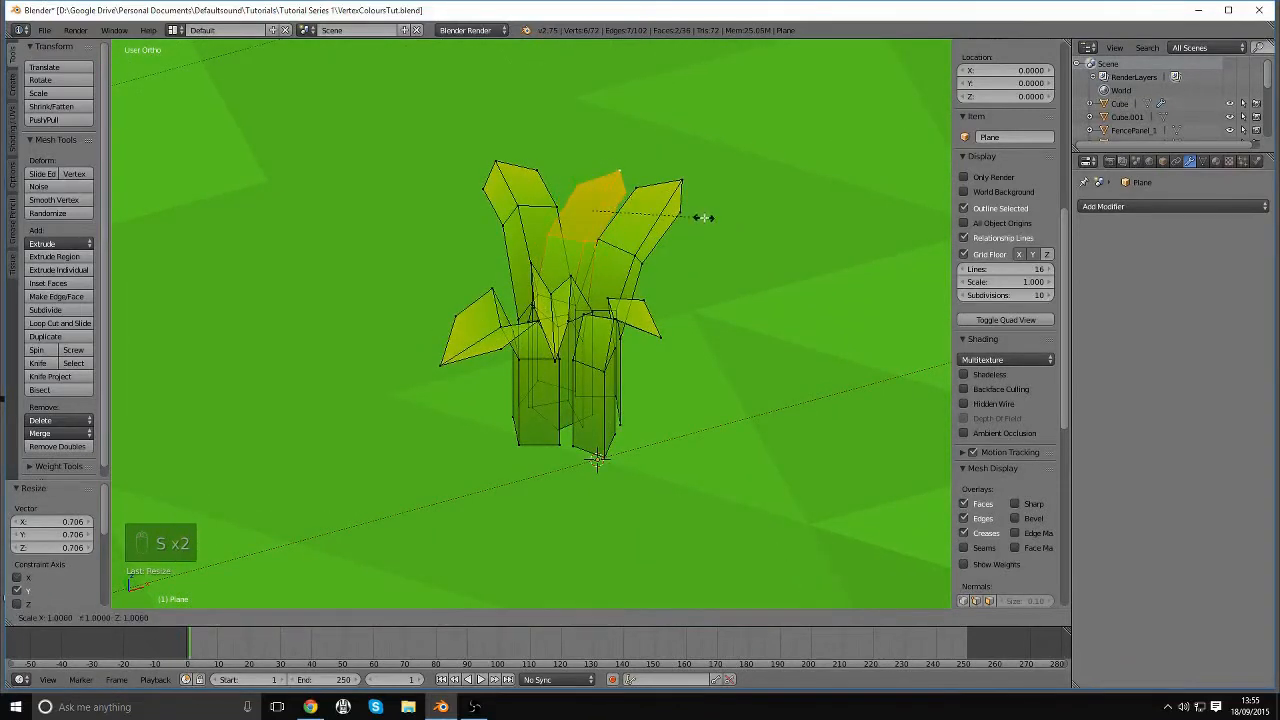
pyautogui.click(661, 202)
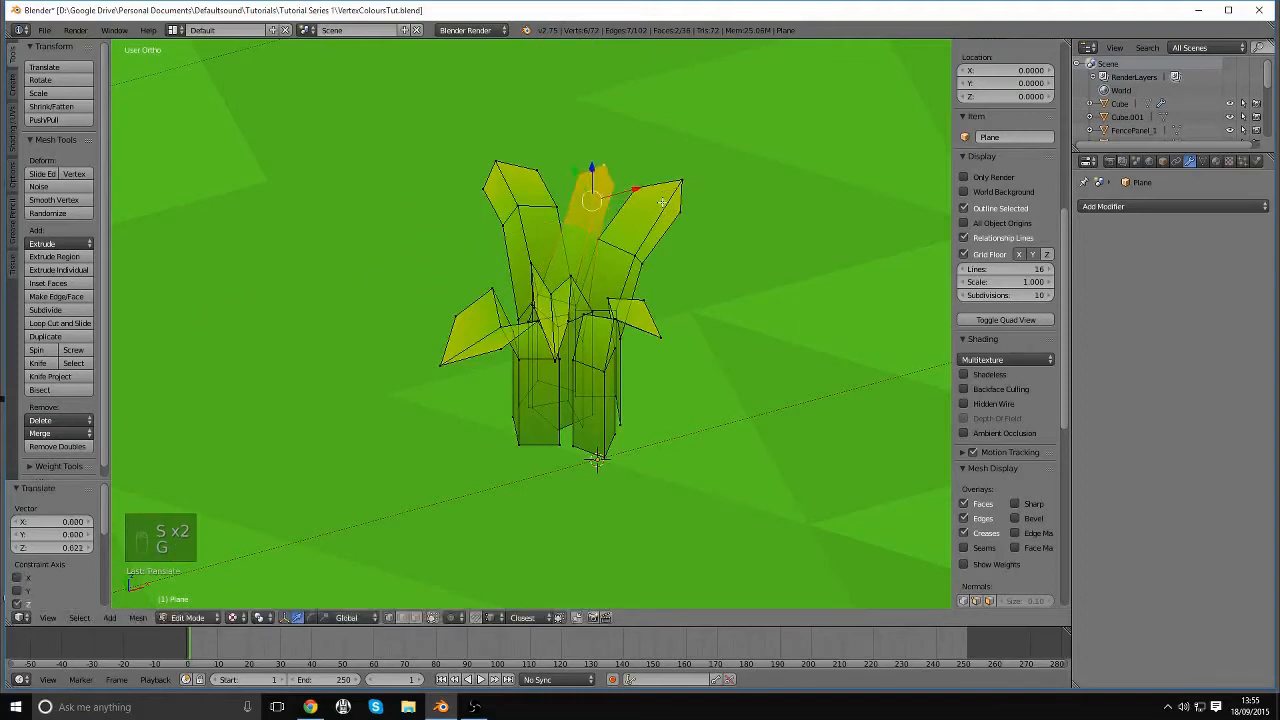
# Raise the copied blade's lower fold loop by about 0.06 along global Z
pyautogui.moveTo(763, 241); pyautogui.dragTo(650, 275, button='middle')
pyautogui.press('a')
pyautogui.keyDown('alt'); pyautogui.rightClick(577, 335); pyautogui.keyUp('alt')
pyautogui.press('g')
pyautogui.press('z')
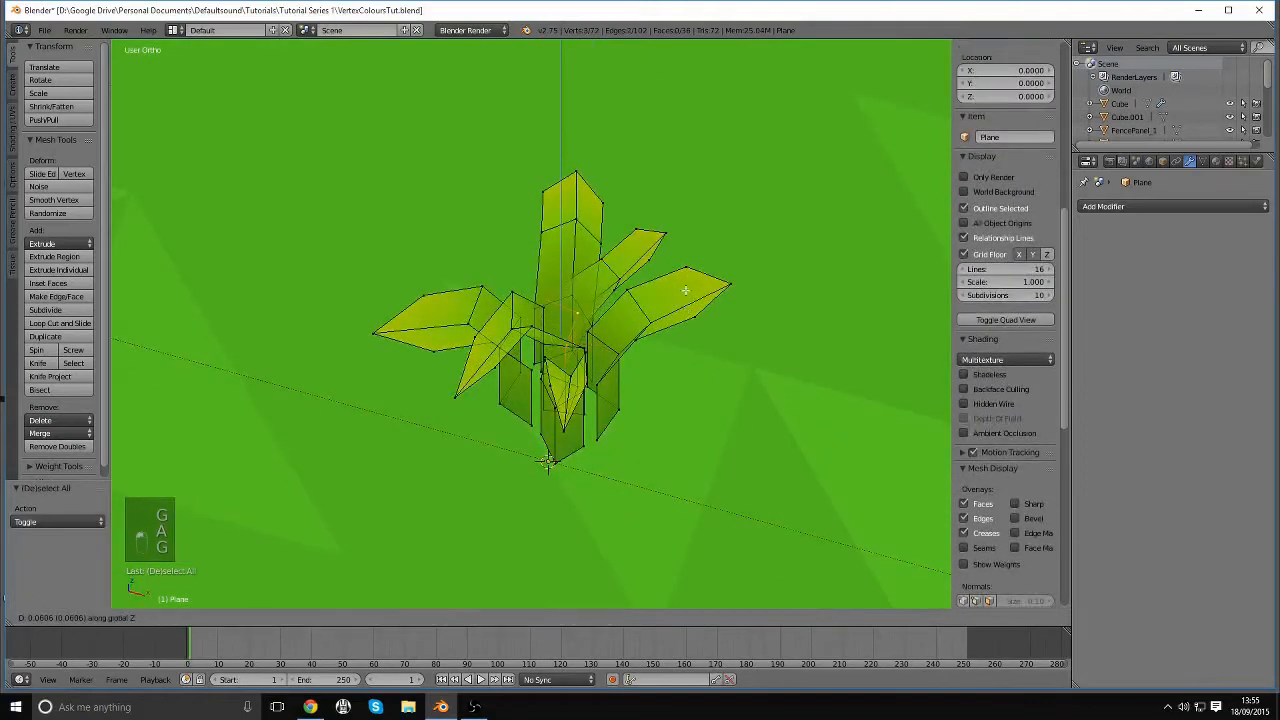
pyautogui.click(685, 290)
# Examine the grass tuft in Object Mode from several angles and distances
pyautogui.press('Tab')
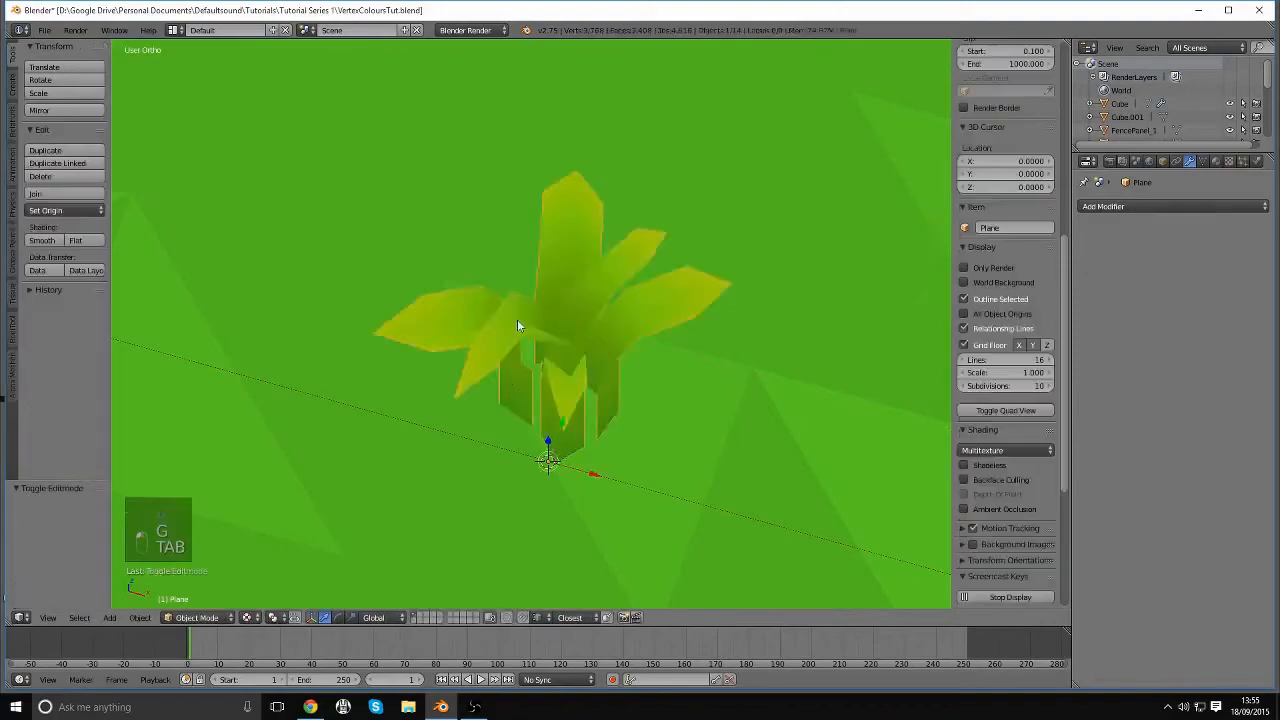
pyautogui.moveTo(518, 321); pyautogui.dragTo(629, 444, button='middle')
pyautogui.scroll(-9, 674, 336)
pyautogui.scroll(-5, 671, 388)
pyautogui.scroll(-3, 600, 406)
pyautogui.scroll(4, 600, 406)
pyautogui.scroll(4, 593, 418)
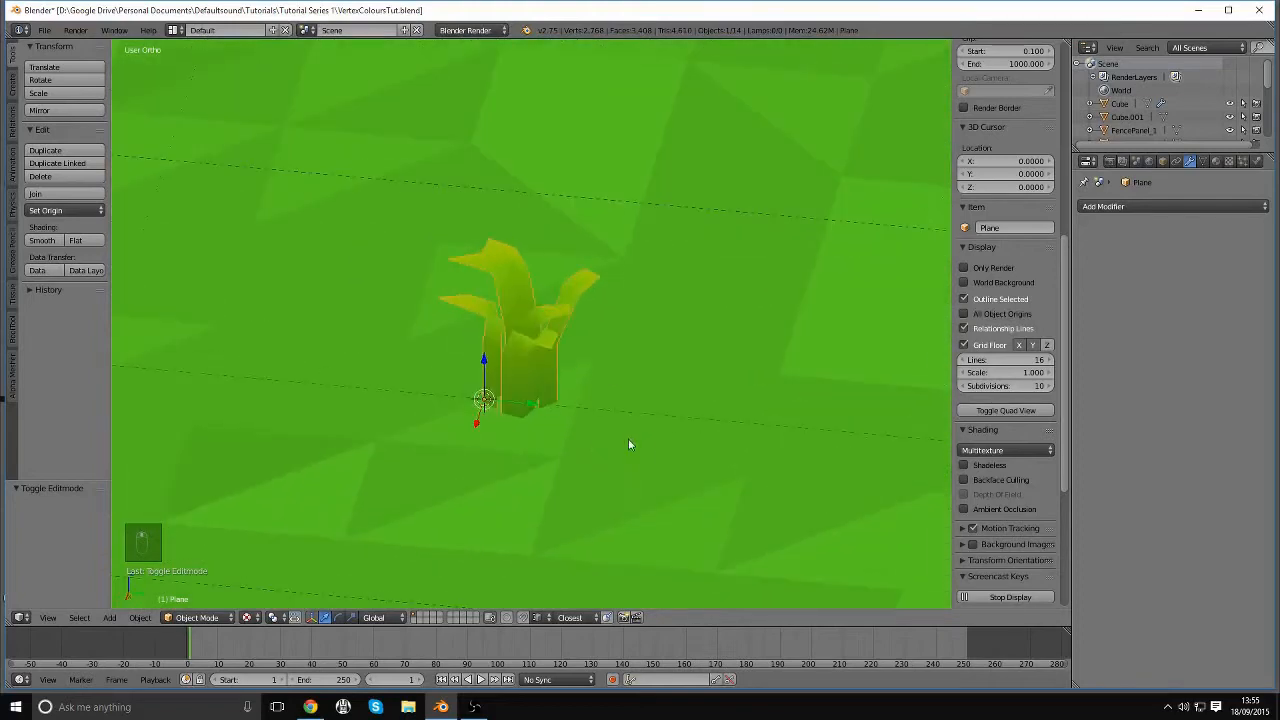
pyautogui.moveTo(561, 437); pyautogui.dragTo(564, 505, button='middle')
# Center the tuft on its origin by moving the entire mesh -0.107 along Y in Edit Mode, and return to Object Mode
pyautogui.press('Tab')
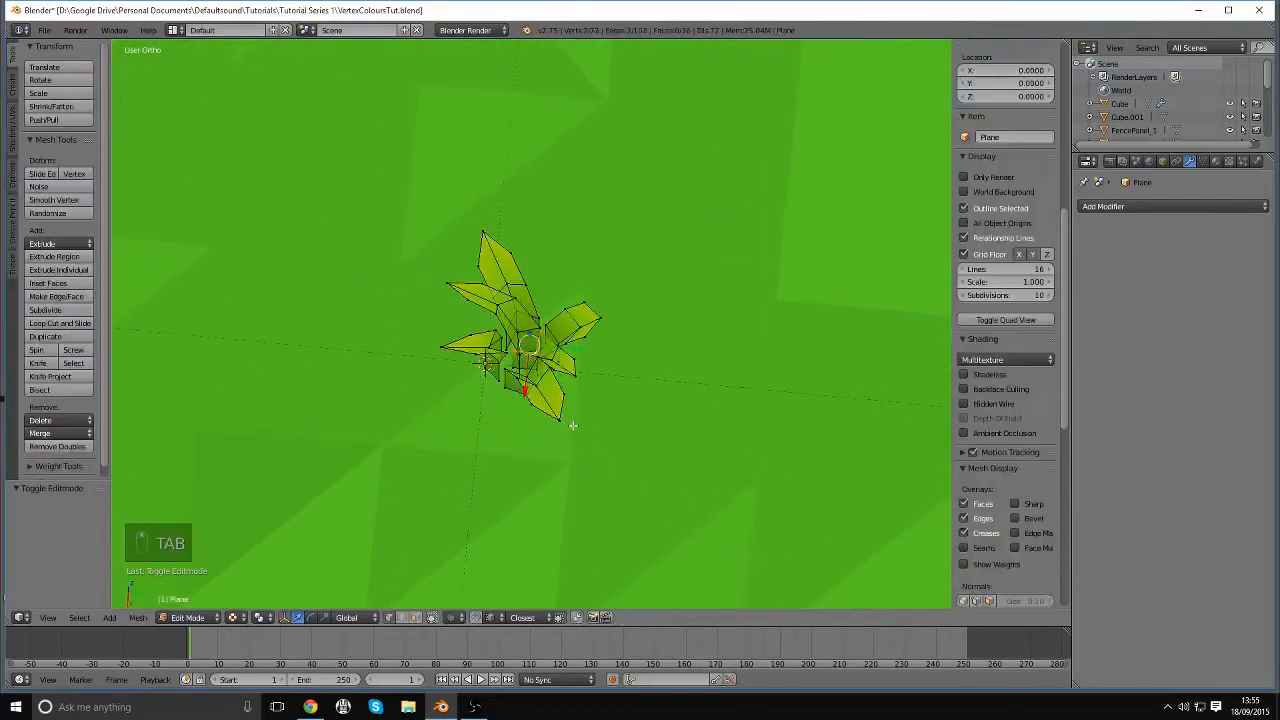
pyautogui.moveTo(571, 426); pyautogui.dragTo(575, 395, button='middle')
pyautogui.press('a')
pyautogui.press('a')
pyautogui.press('a')
pyautogui.press('a')
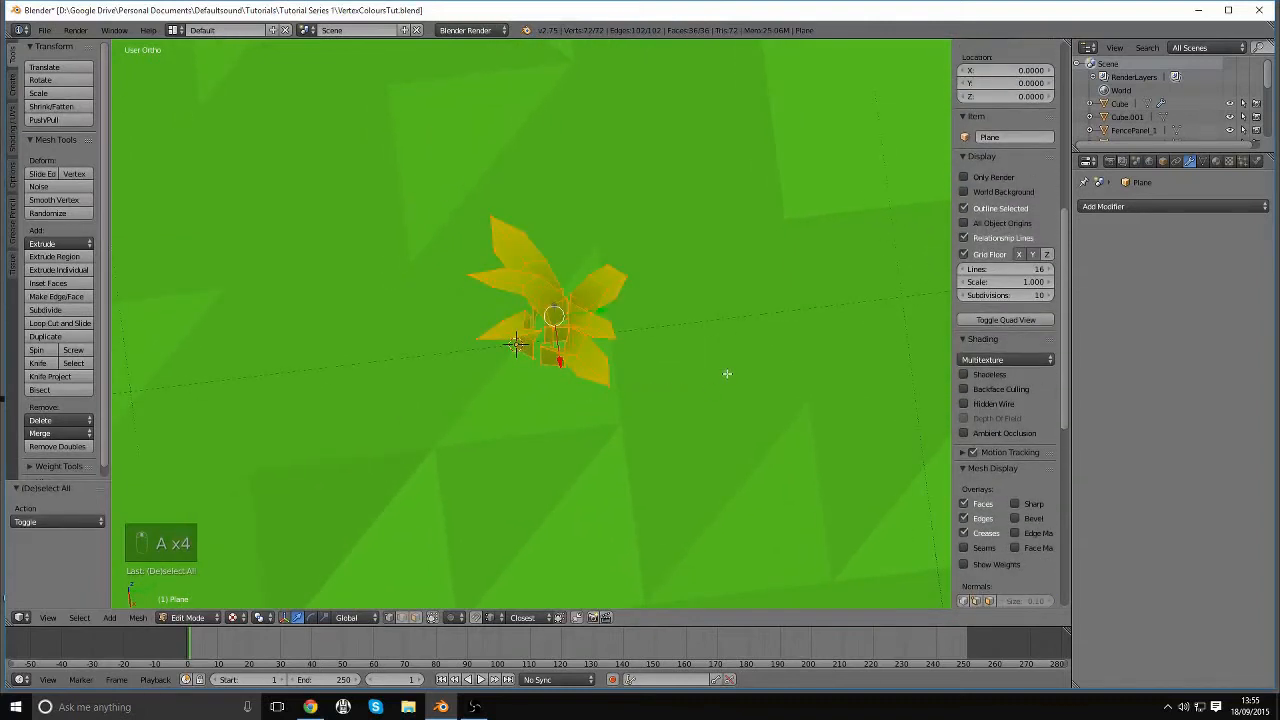
pyautogui.press('g')
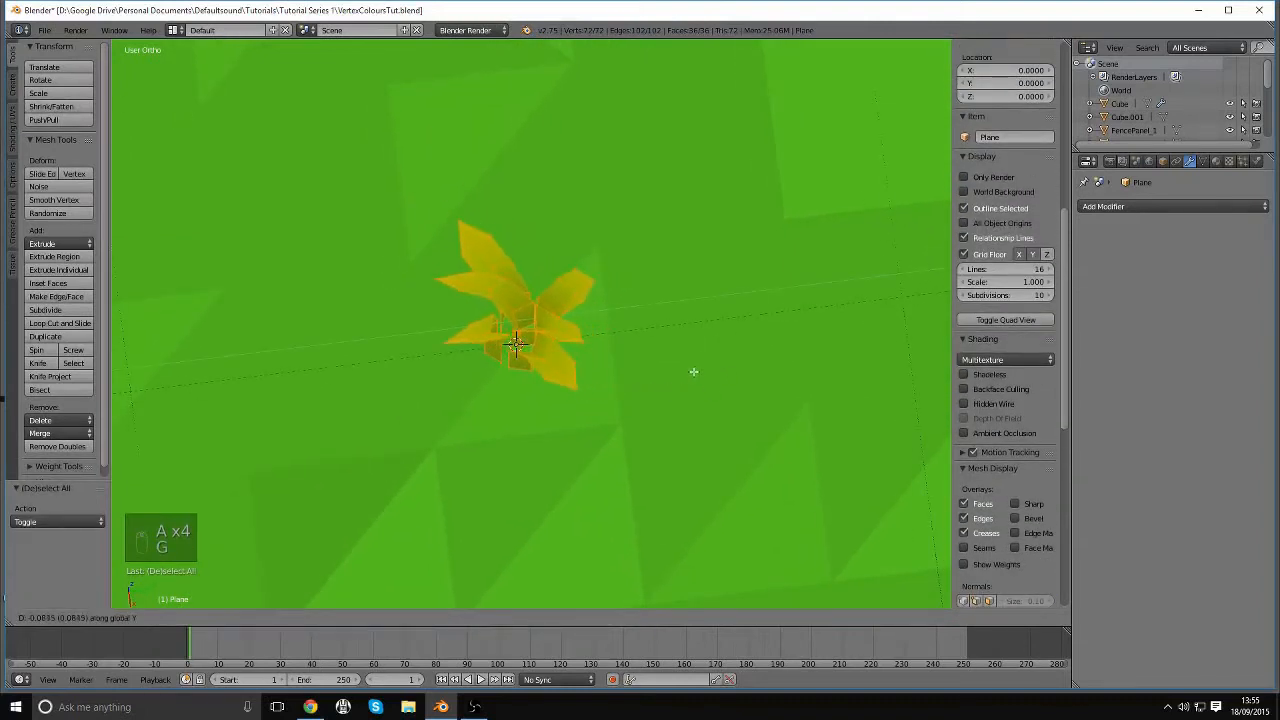
pyautogui.click(685, 373)
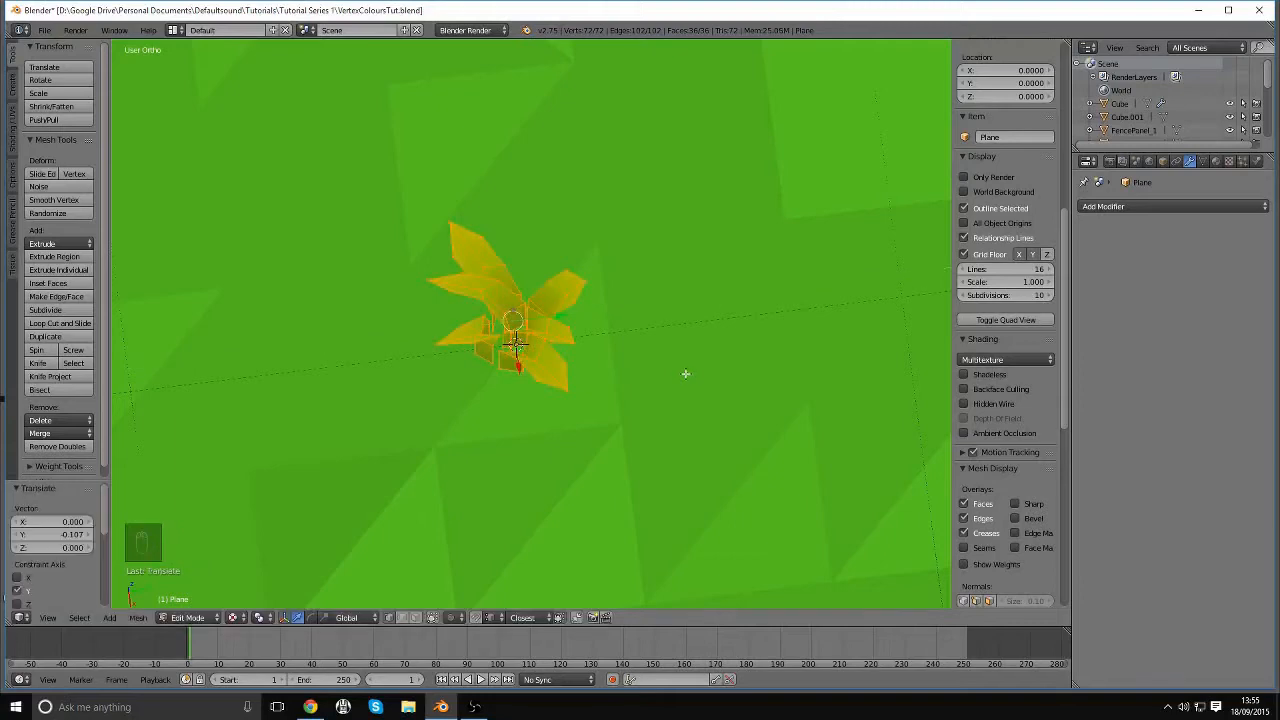
pyautogui.moveTo(571, 324); pyautogui.dragTo(529, 277, button='middle')
pyautogui.press('Tab')
pyautogui.click(422, 288)
# Scale the grass tuft object uniformly by 1.219
pyautogui.scroll(-3, 560, 292)
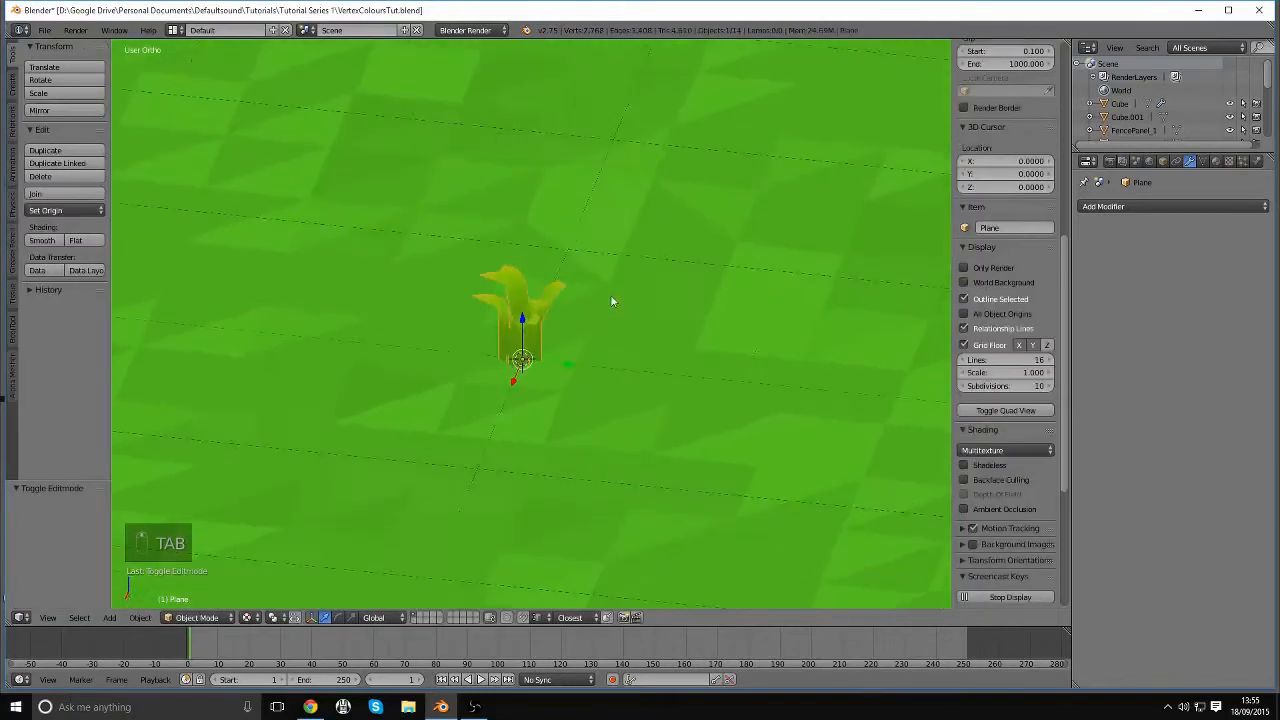
pyautogui.press('s')
pyautogui.click(832, 418)
pyautogui.scroll(-5, 700, 428)
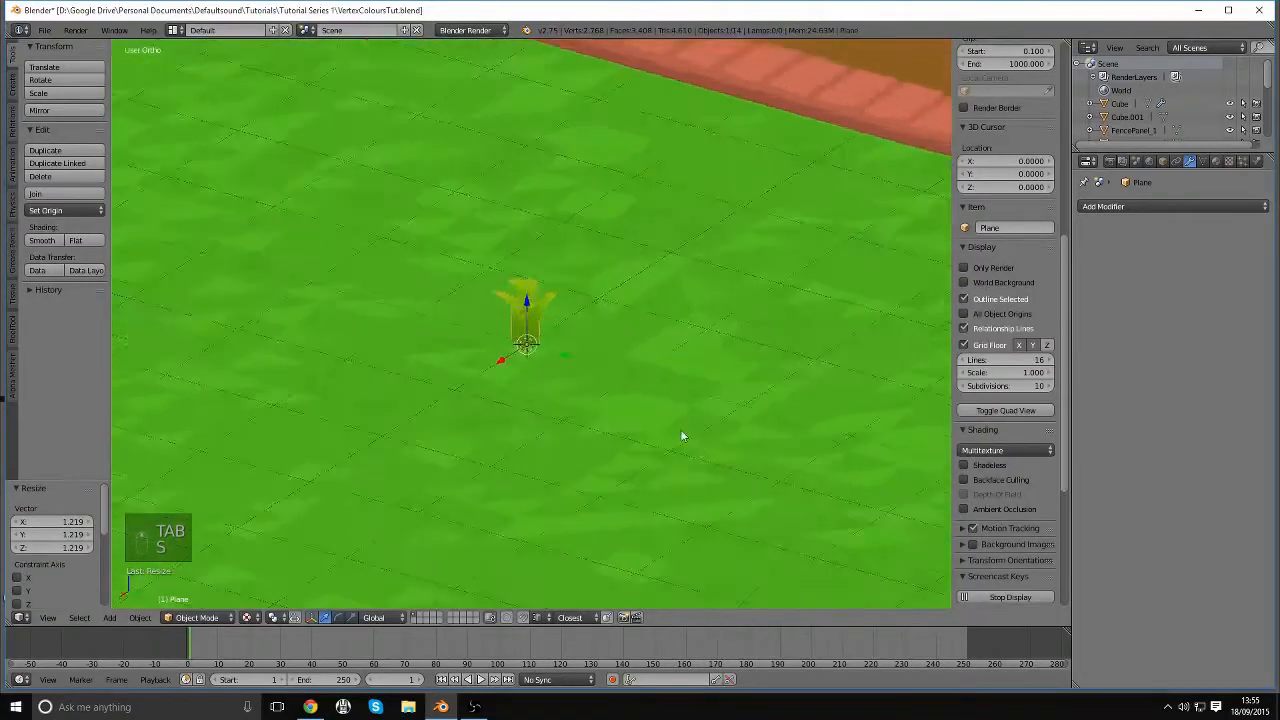
# Turn on Only Render and enlarge the grass tuft against the garden scene, finishing with a uniform scale of 1.016
pyautogui.click(979, 266)
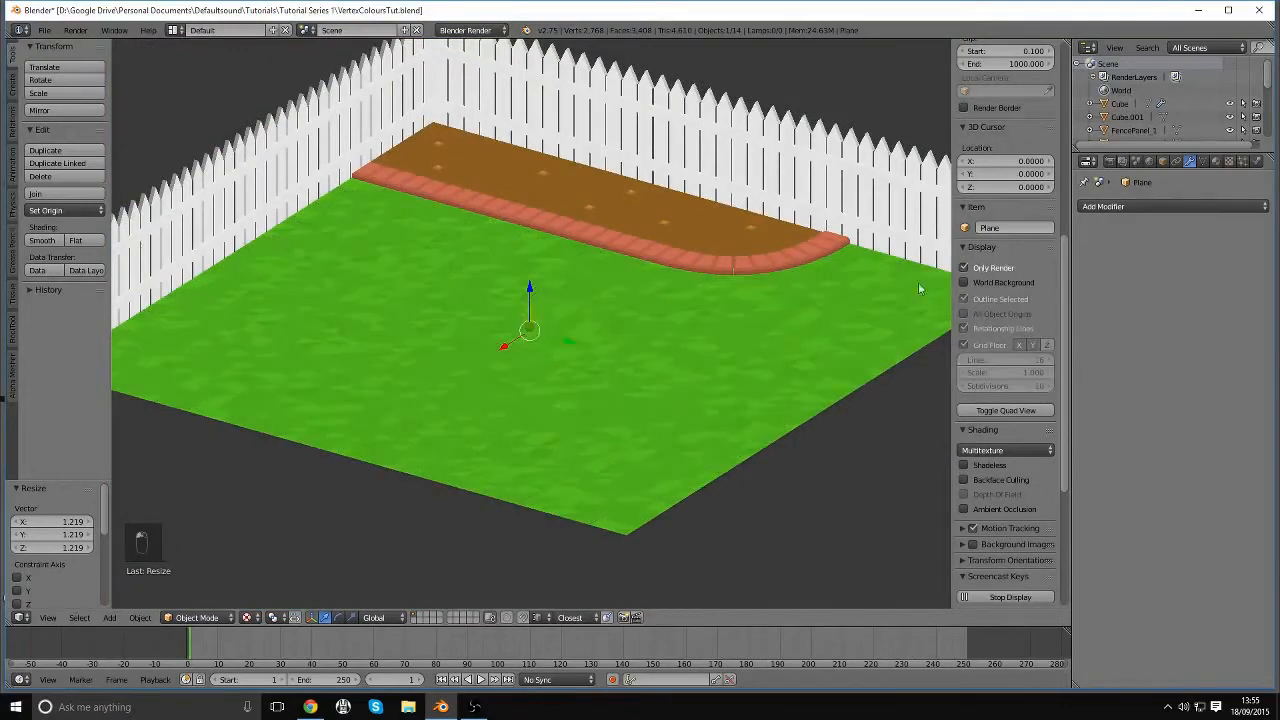
pyautogui.moveTo(918, 282); pyautogui.dragTo(718, 338, button='middle')
pyautogui.press('s')
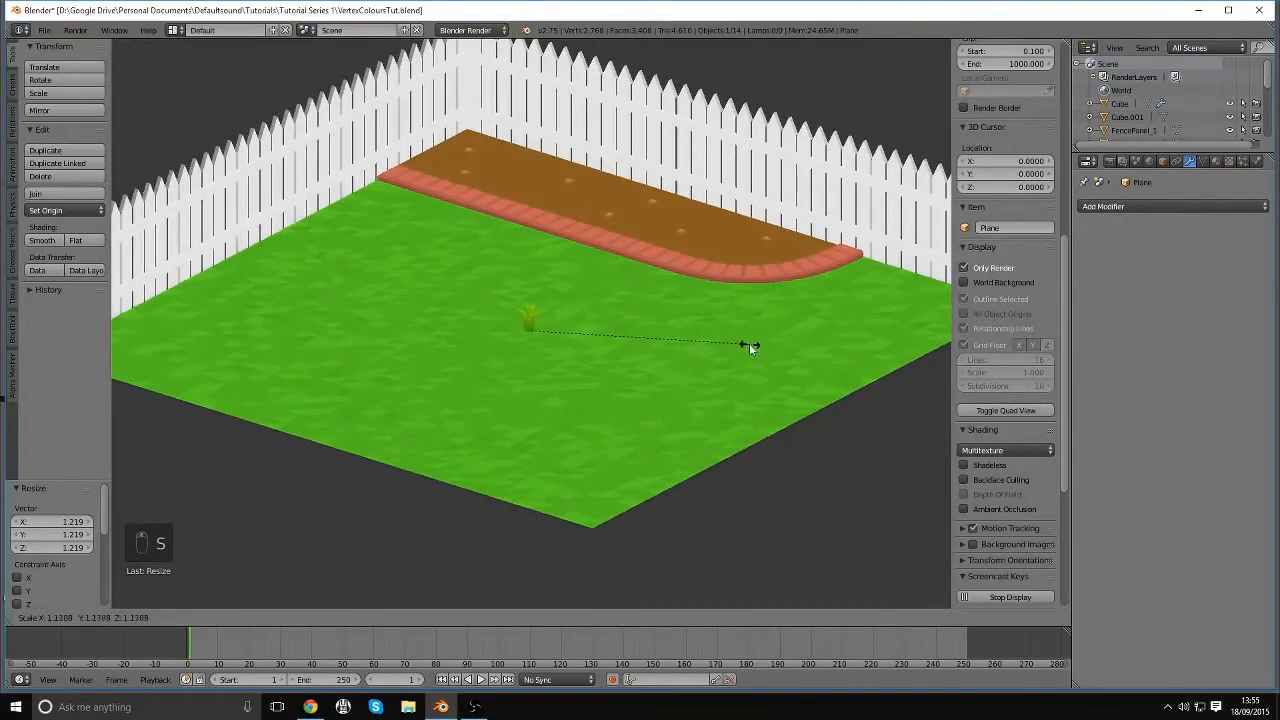
pyautogui.click(752, 344)
pyautogui.moveTo(752, 344); pyautogui.dragTo(744, 369, button='middle')
pyautogui.press('s')
pyautogui.click(748, 370)
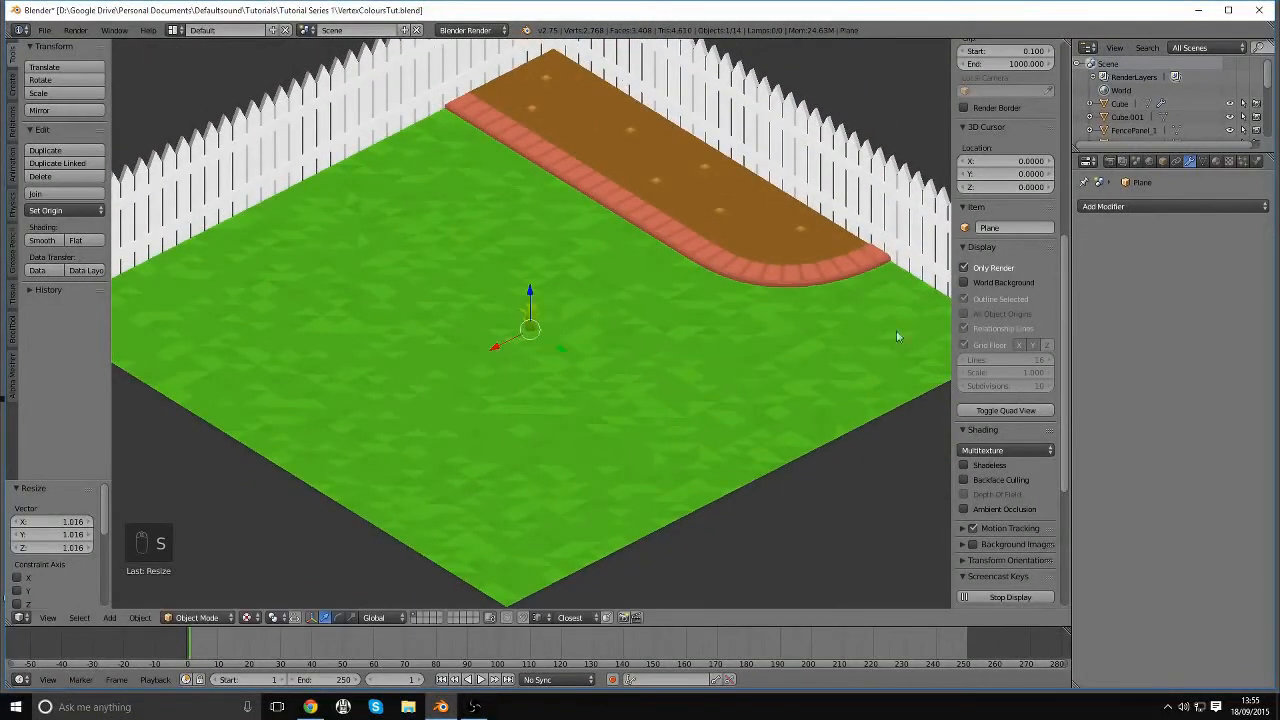
# Apply the grass tuft's rotation and scale, and turn off Only Render
pyautogui.hotkey('ctrl', 'a')
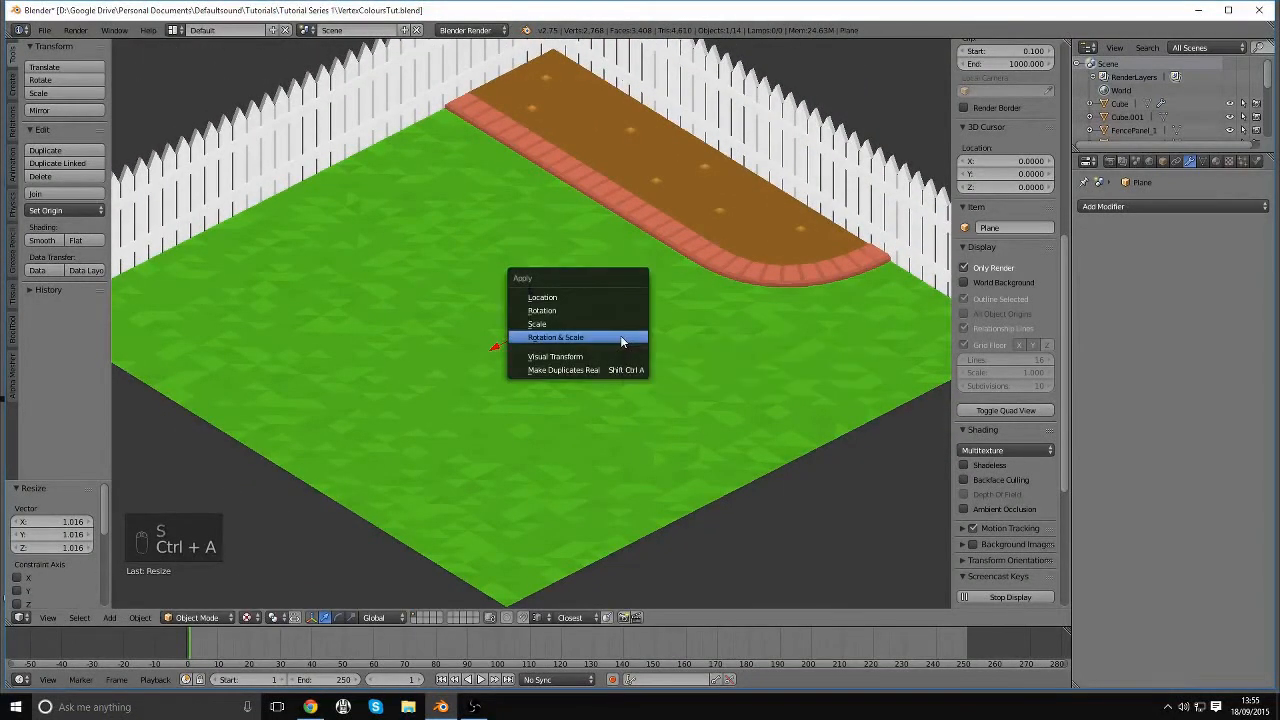
pyautogui.click(620, 337)
pyautogui.scroll(5, 620, 337)
pyautogui.click(995, 267)
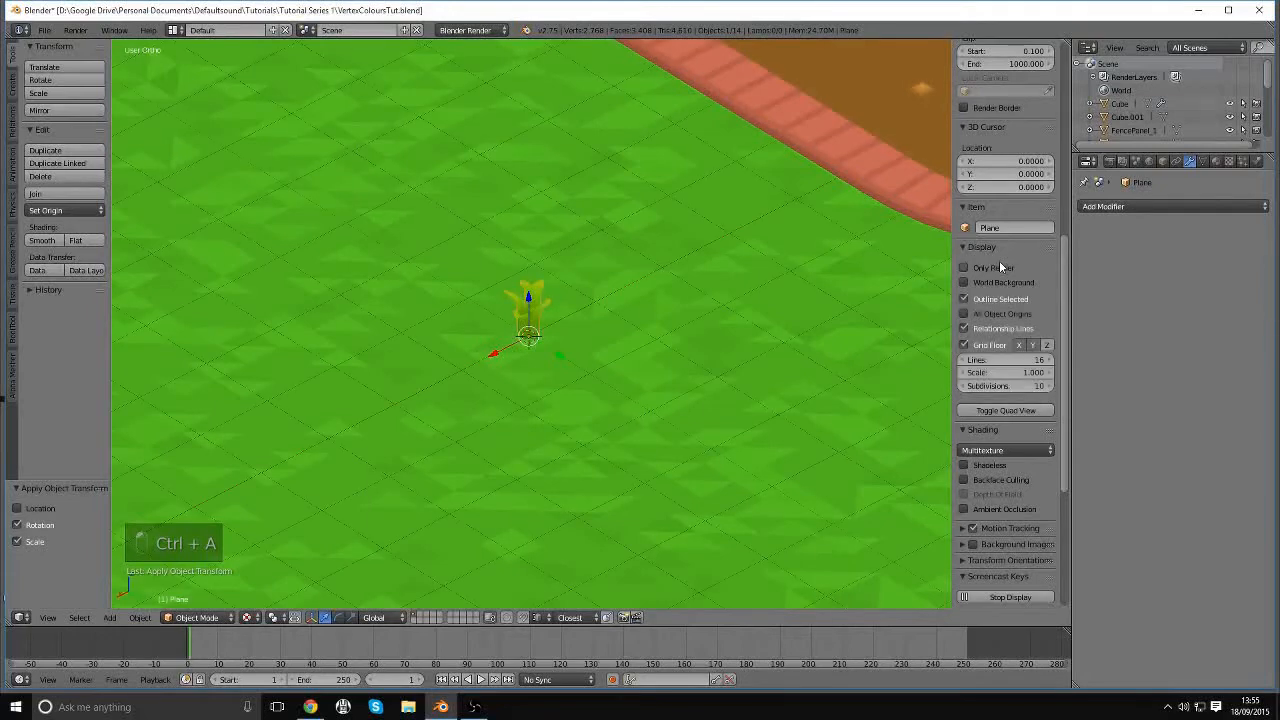
pyautogui.scroll(-5, 545, 387)
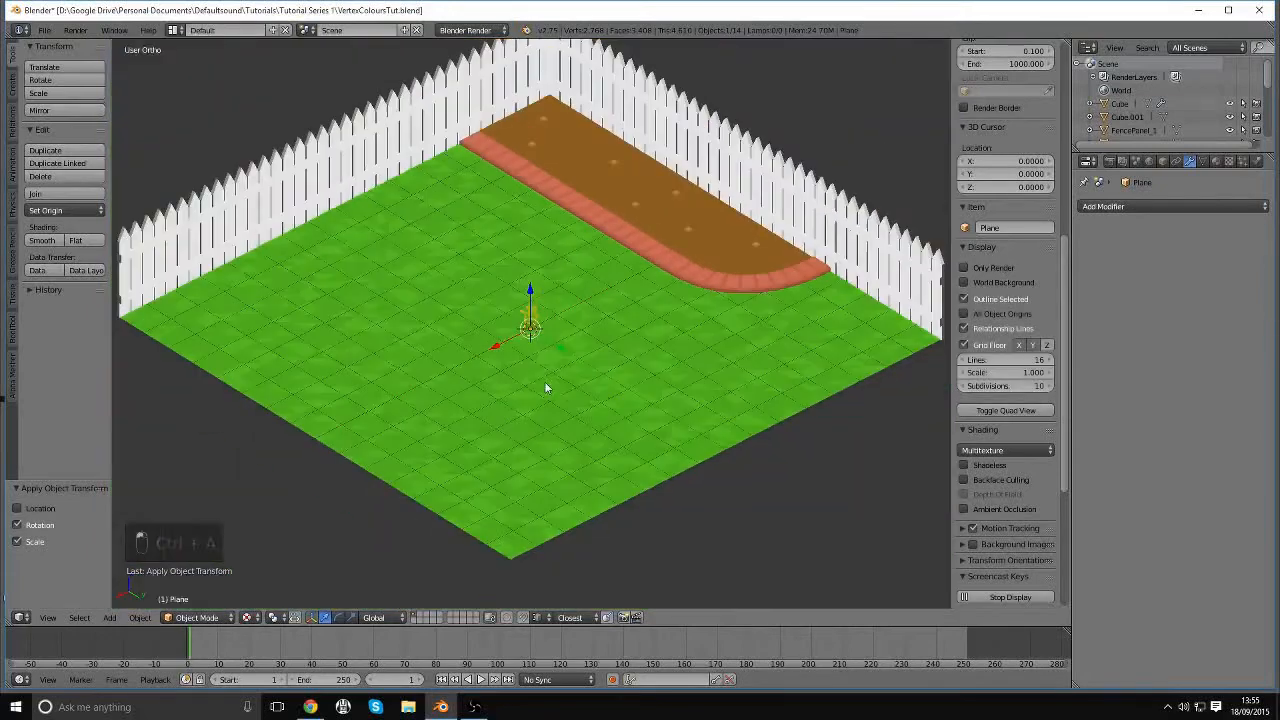
# Set the snap element to Increment and move the grass tuft 4 units along X
pyautogui.click(548, 618)
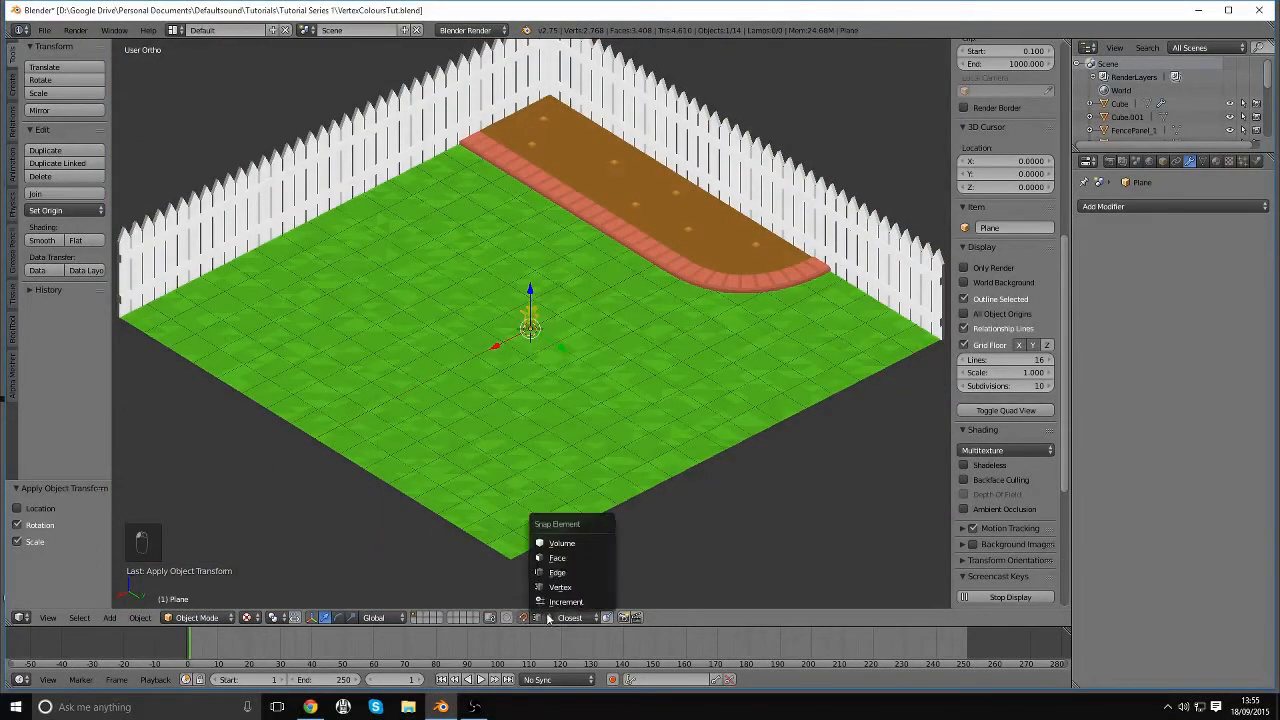
pyautogui.click(560, 602)
pyautogui.moveTo(514, 338); pyautogui.dragTo(469, 354)
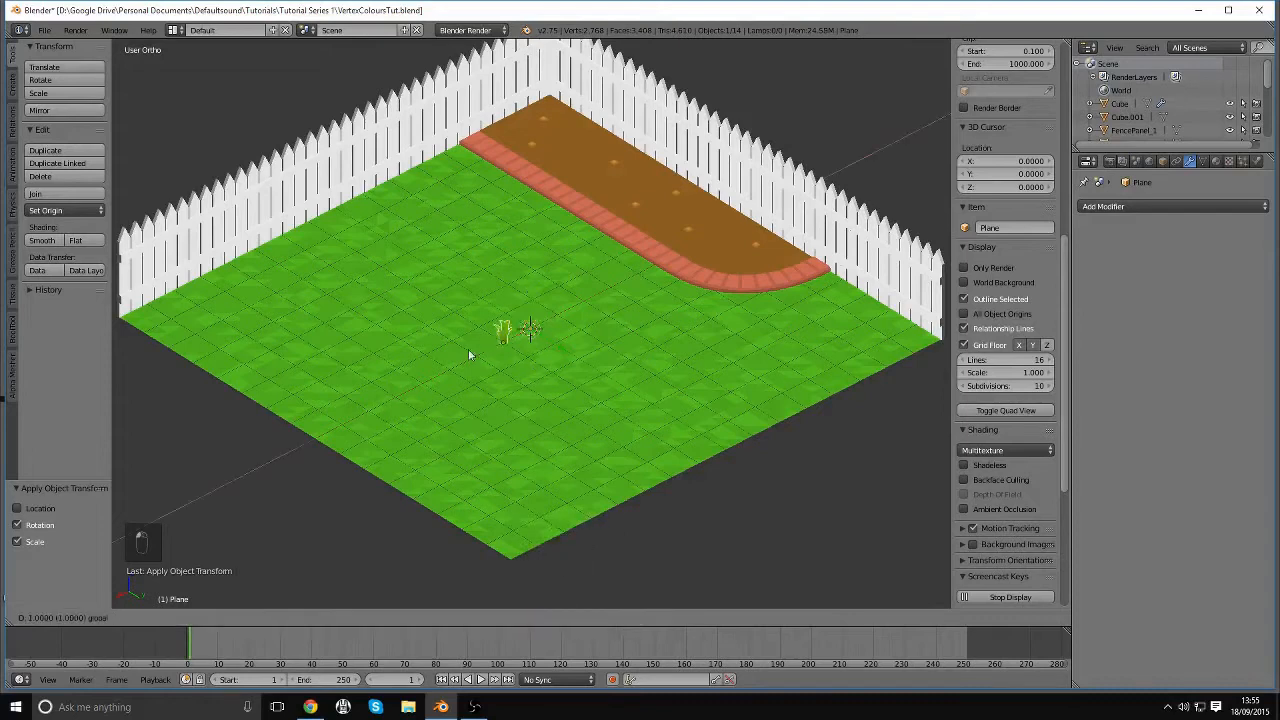
# Duplicate the grass tuft six times, placing each copy at a different grid-snapped spot around the garden
pyautogui.hotkey('shift', 'd')
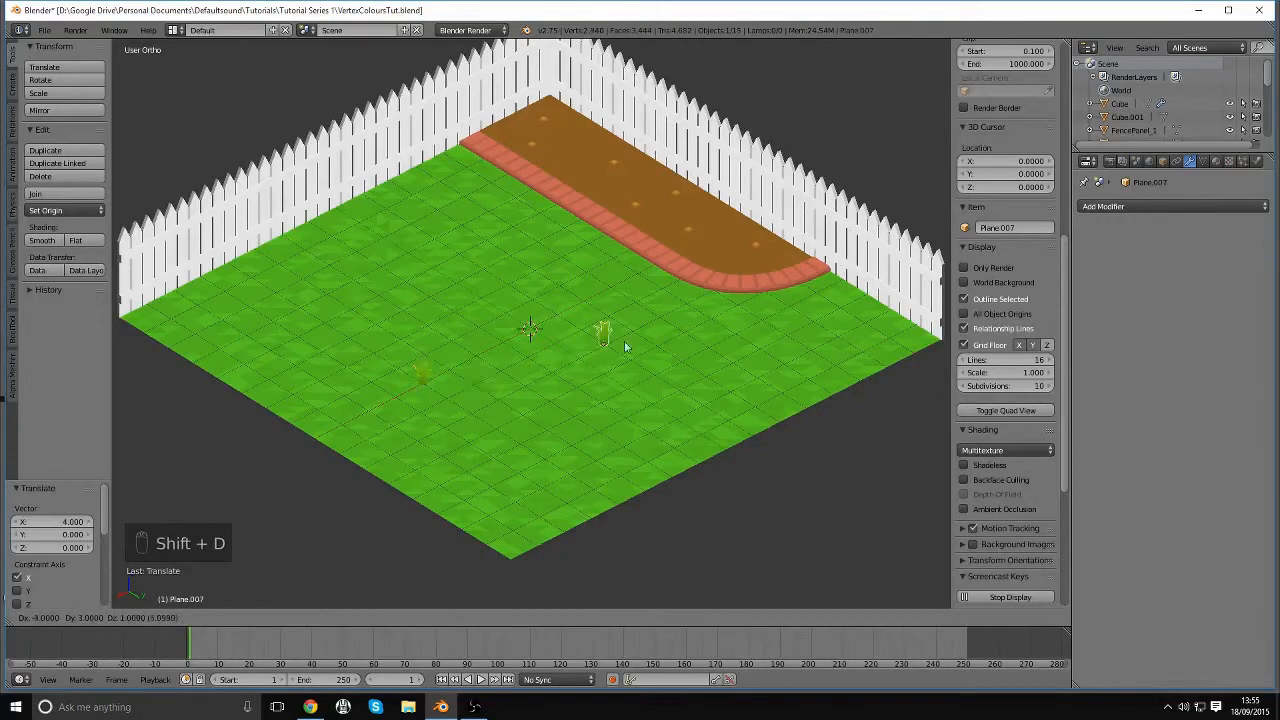
pyautogui.hotkey('shift', 'd')
pyautogui.click(590, 325)
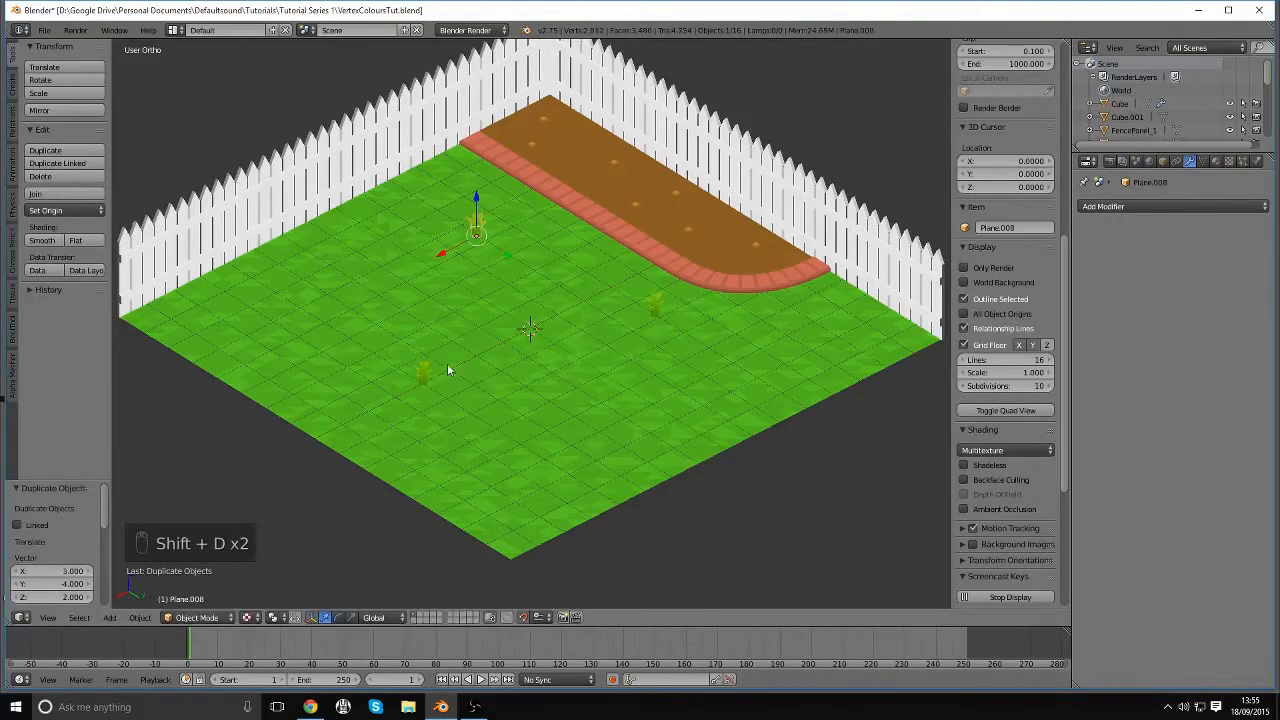
pyautogui.hotkey('shift', 'd')
pyautogui.click(680, 346)
pyautogui.hotkey('shift', 'd')
pyautogui.click(578, 285)
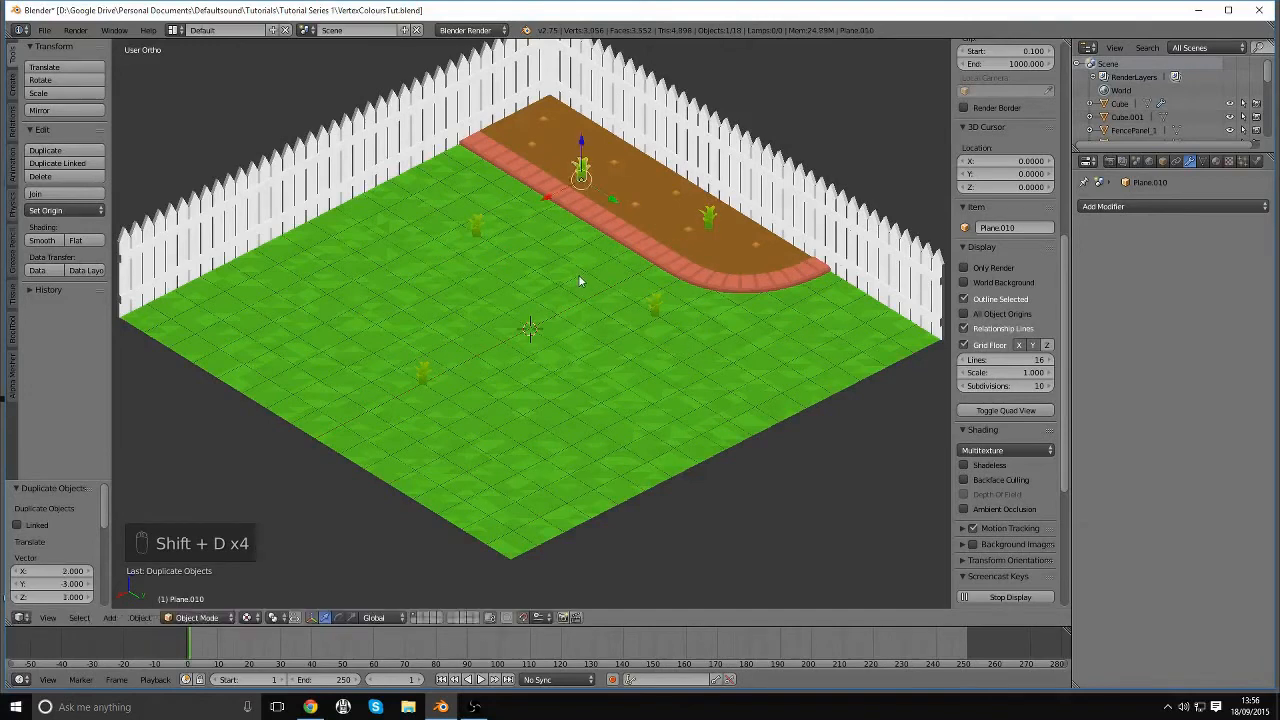
pyautogui.hotkey('shift', 'd')
pyautogui.click(351, 429)
pyautogui.hotkey('shift', 'd')
pyautogui.click(742, 466)
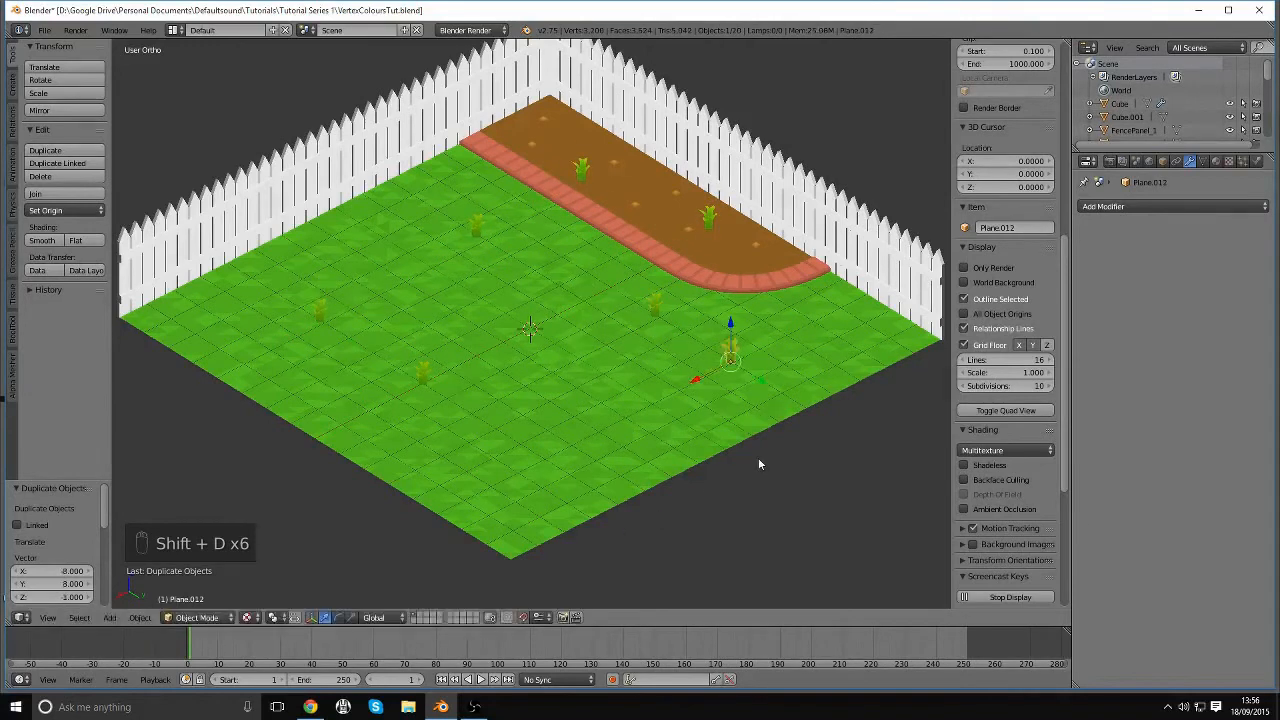
# Rotate the newest tuft about Z, and turn the tuft over the curved end of the soil bed 75° about Z
pyautogui.press('r')
pyautogui.press('z')
pyautogui.click(797, 325)
pyautogui.rightClick(708, 220)
pyautogui.press('r')
pyautogui.press('z')
pyautogui.click(597, 232)
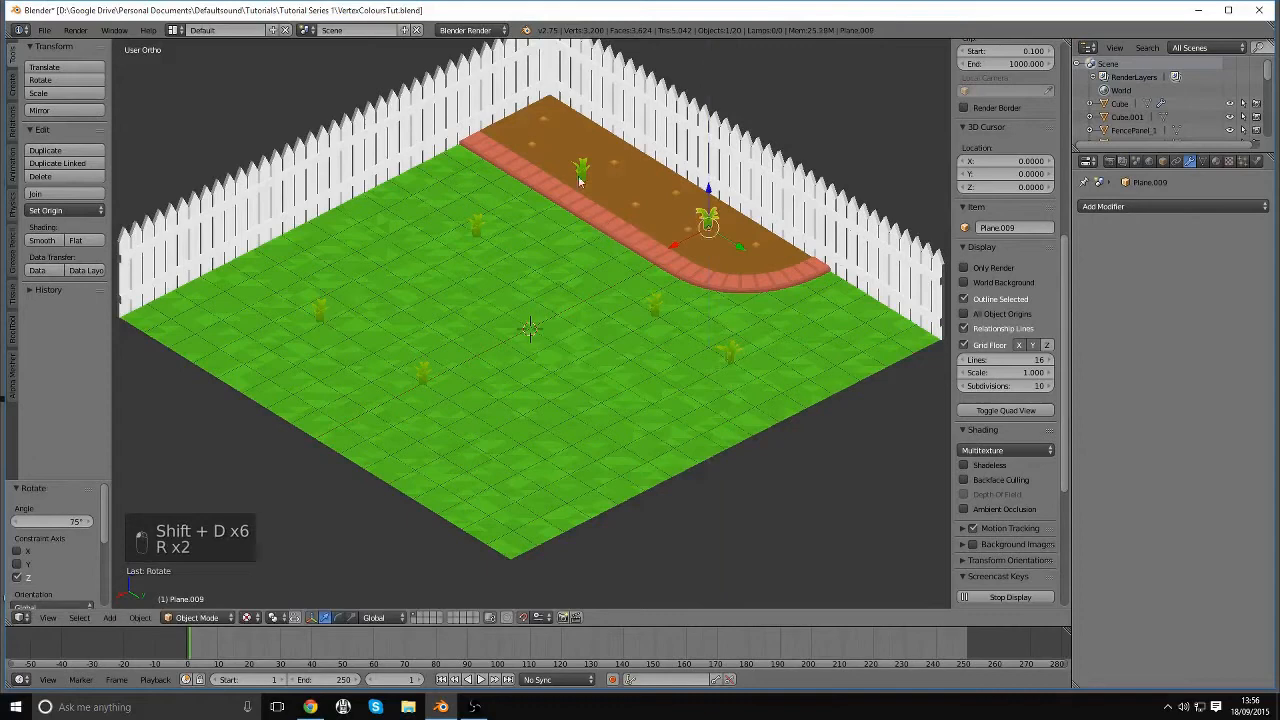
pyautogui.rightClick(581, 182)
pyautogui.press('r')
pyautogui.press('z')
pyautogui.click(617, 177)
pyautogui.hotkey('ctrl', 'z')
# Rotate the remaining tuft over the soil bed and the lawn tuft nearest the rear fence corner about Z by different amounts
pyautogui.rightClick(583, 174)
pyautogui.press('r')
pyautogui.press('z')
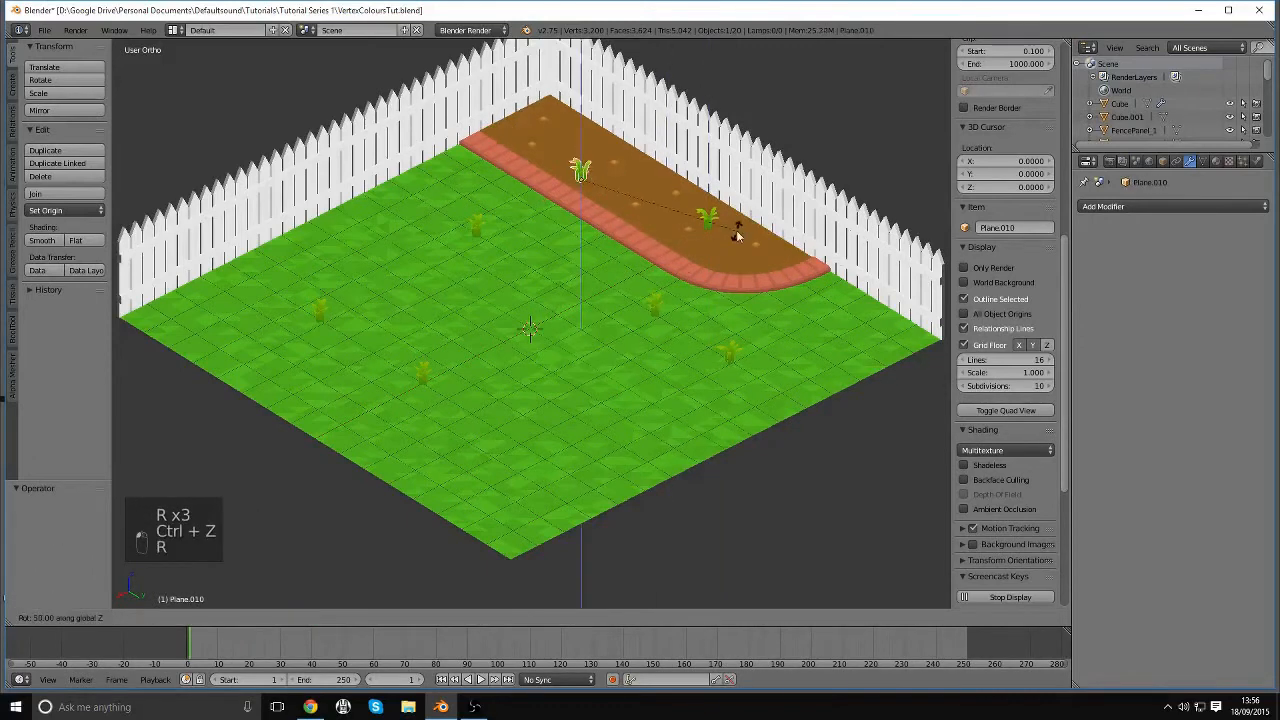
pyautogui.click(735, 229)
pyautogui.press('a')
pyautogui.rightClick(488, 238)
pyautogui.press('r')
pyautogui.press('z')
pyautogui.click(575, 159)
pyautogui.press('a')
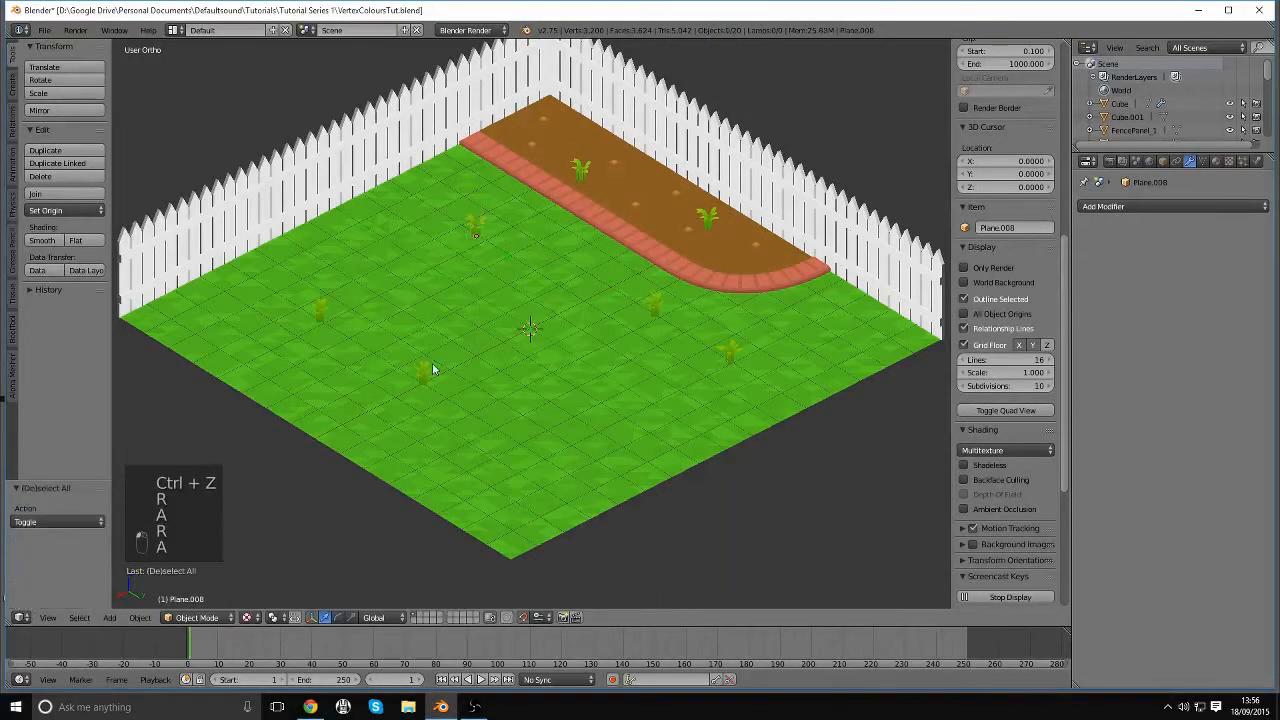
# Rotate the original tuft, and turn the lawn tuft in front of the brick edging's curve about Z
pyautogui.rightClick(423, 365)
pyautogui.press('r')
pyautogui.click(618, 316)
pyautogui.press('a')
pyautogui.rightClick(655, 305)
pyautogui.press('r')
pyautogui.press('z')
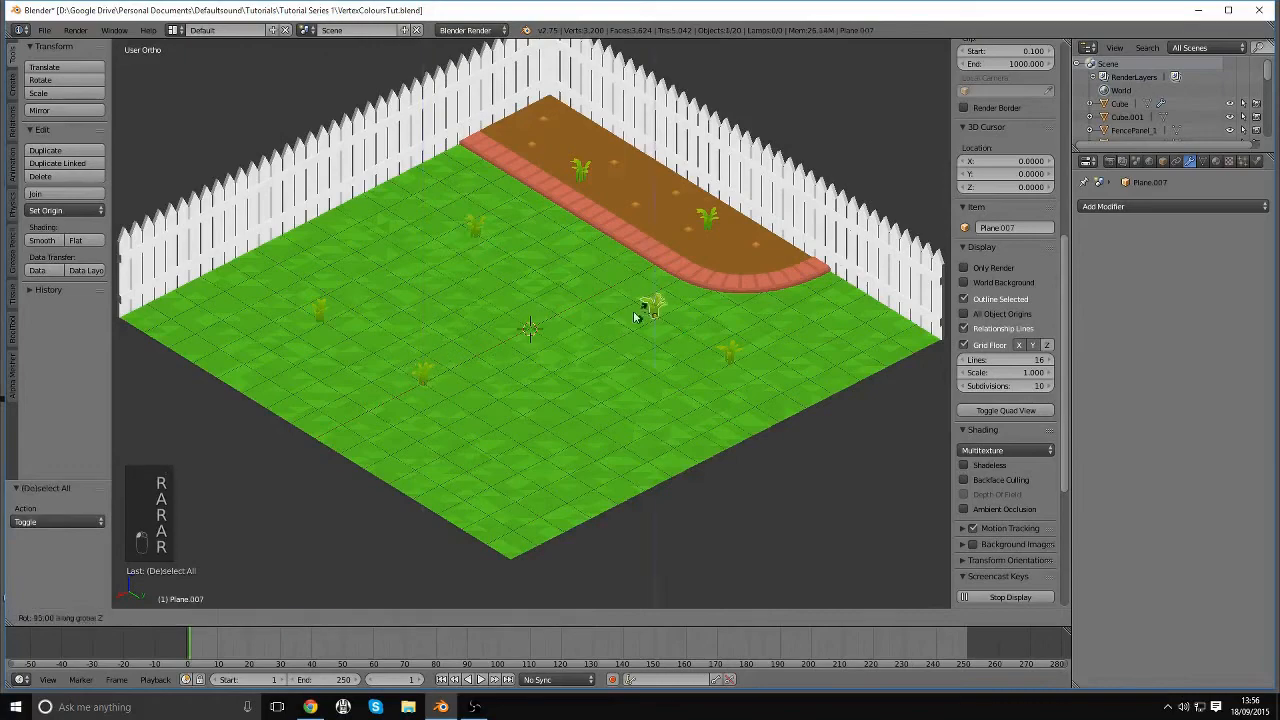
pyautogui.click(604, 320)
# Turn on Only Render, deselect everything and examine the tufts' heights above the lawn from low viewing angles
pyautogui.click(990, 268)
pyautogui.press('a')
pyautogui.press('KP_0')
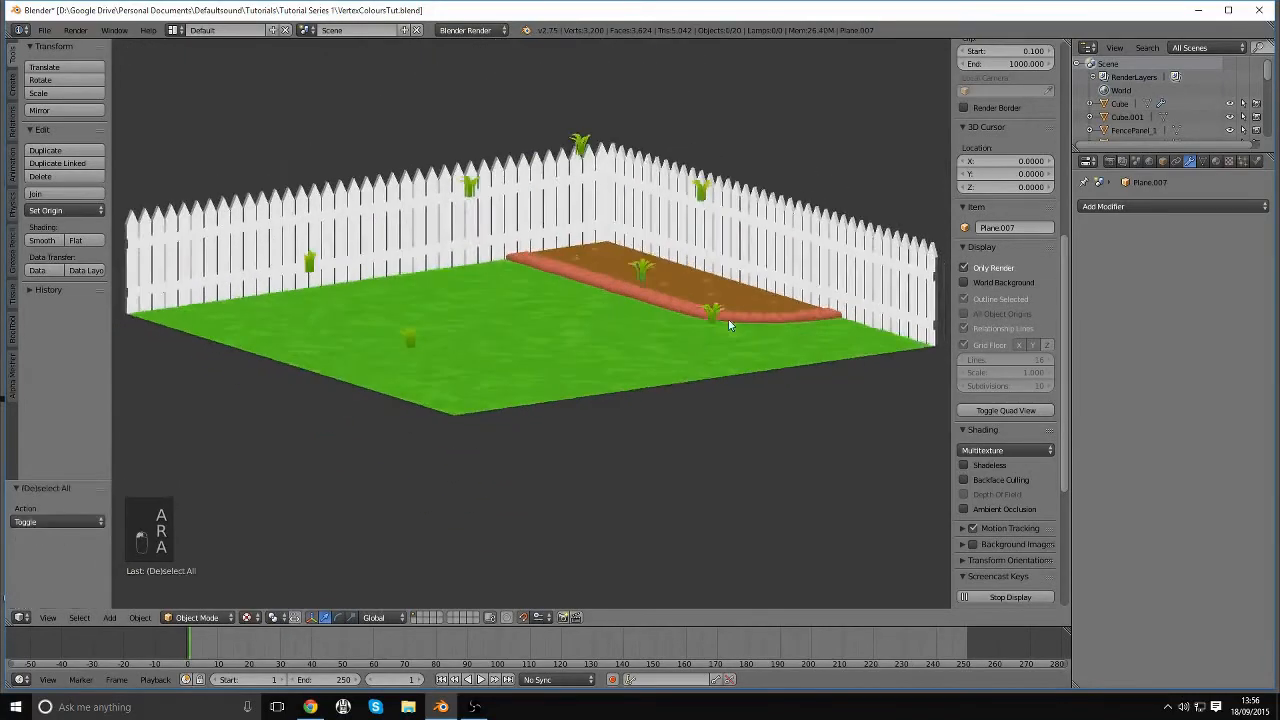
pyautogui.moveTo(828, 380); pyautogui.dragTo(516, 368, button='middle')
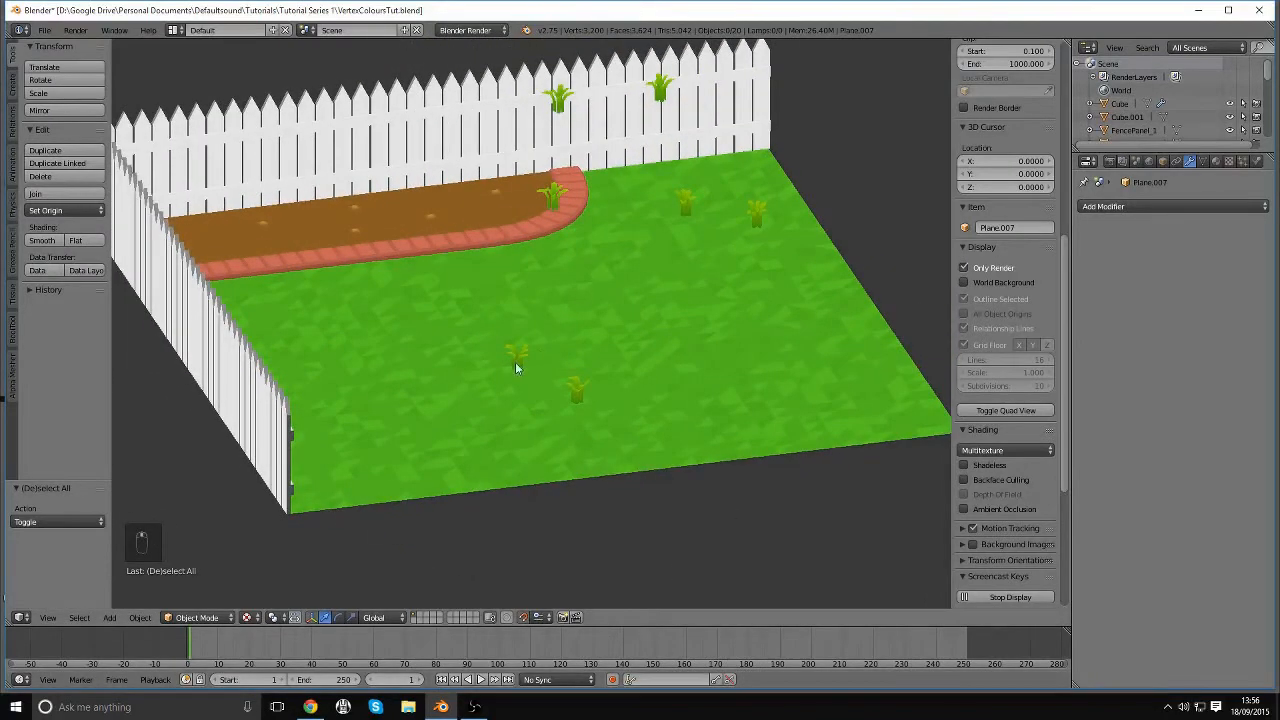
pyautogui.moveTo(583, 446); pyautogui.dragTo(641, 490, button='middle')
# Set the snap element to Vertex and lower the tuft nearest the fence's open end 2 units along Z onto the lawn
pyautogui.click(541, 618)
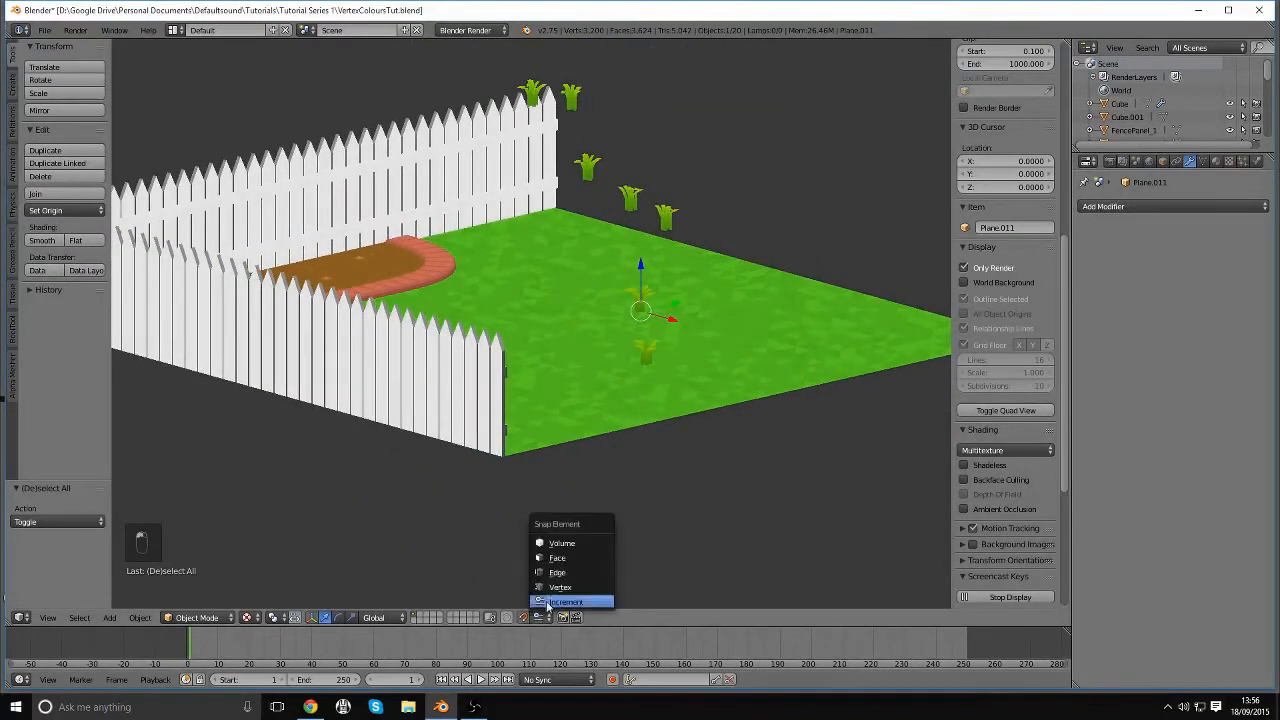
pyautogui.click(550, 588)
pyautogui.moveTo(656, 421); pyautogui.dragTo(621, 441, button='middle')
pyautogui.press('g')
pyautogui.press('z')
pyautogui.click(613, 432)
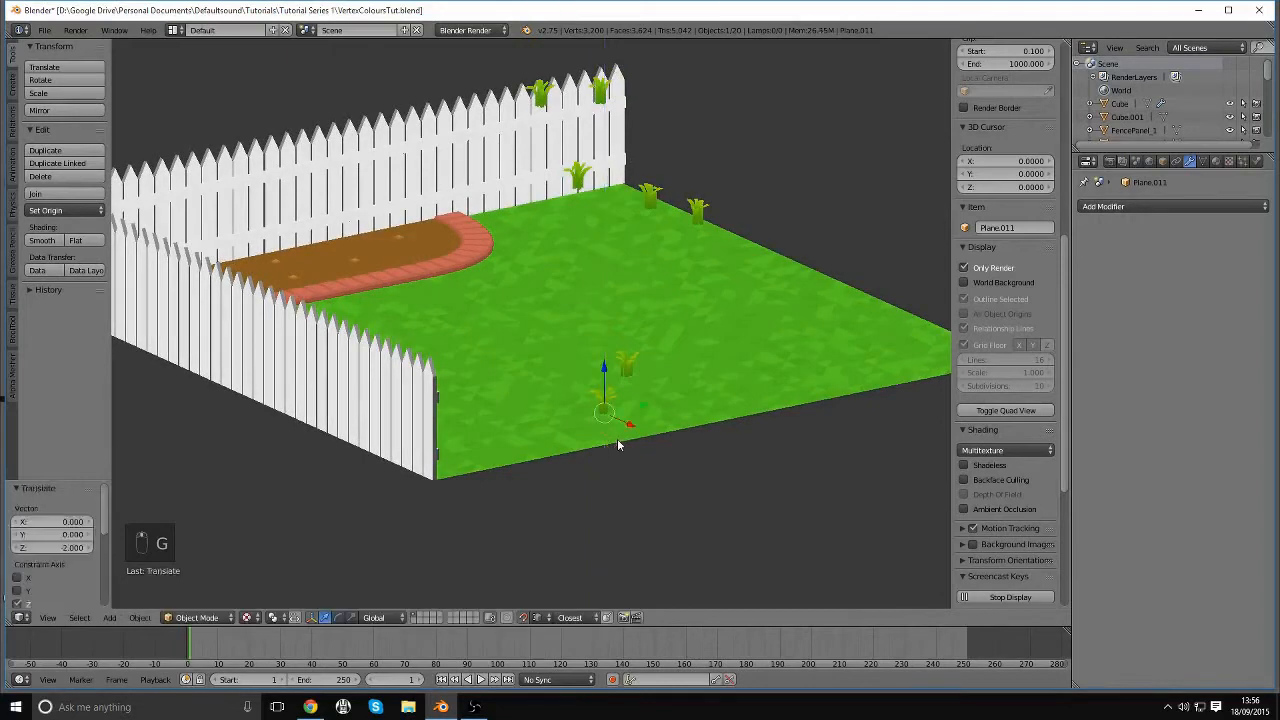
pyautogui.press('a')
# Lower the floating tuft nearest the curved end of the soil bed 4 units along Z onto the lawn
pyautogui.moveTo(584, 201); pyautogui.dragTo(583, 190, button='right')
pyautogui.rightClick(582, 191)
pyautogui.rightClick(582, 191)
pyautogui.press('g')
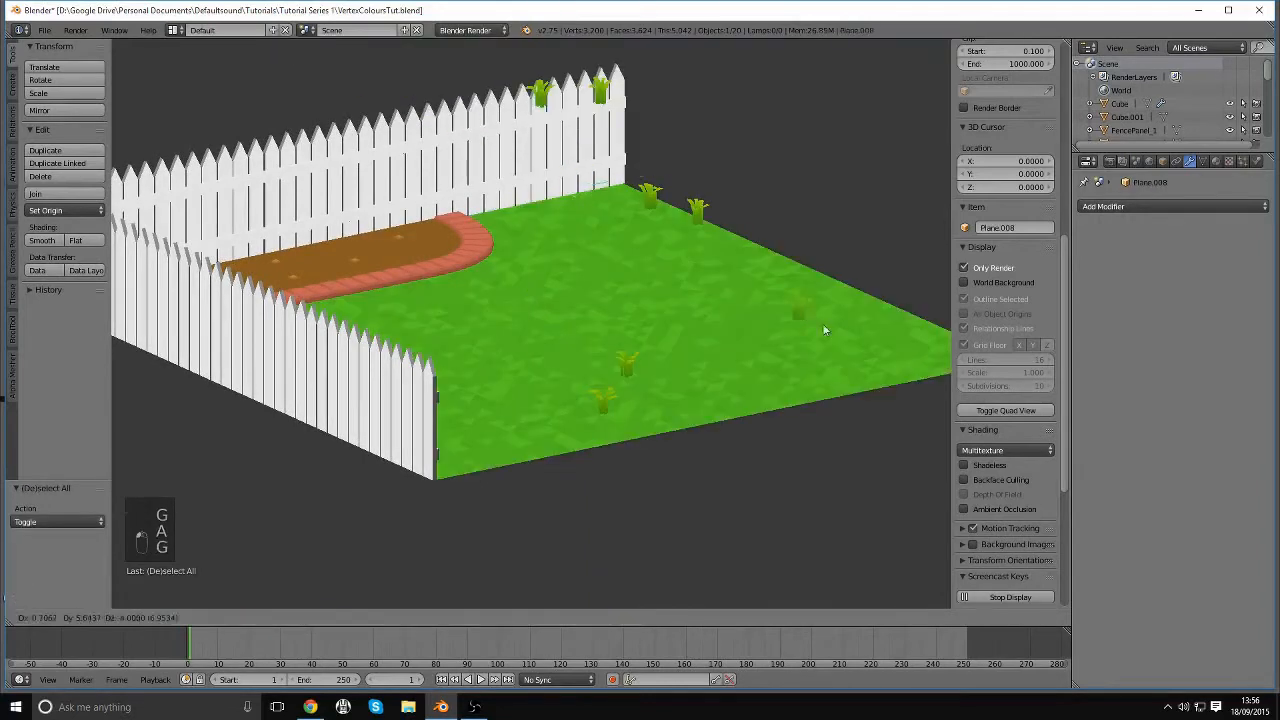
pyautogui.press('z')
pyautogui.click(817, 368)
pyautogui.press('a')
# Lower the two tufts floating at the lawn's far edge along Z onto the lawn, the first one by 2 units
pyautogui.rightClick(652, 192)
pyautogui.press('g')
pyautogui.press('z')
pyautogui.click(818, 358)
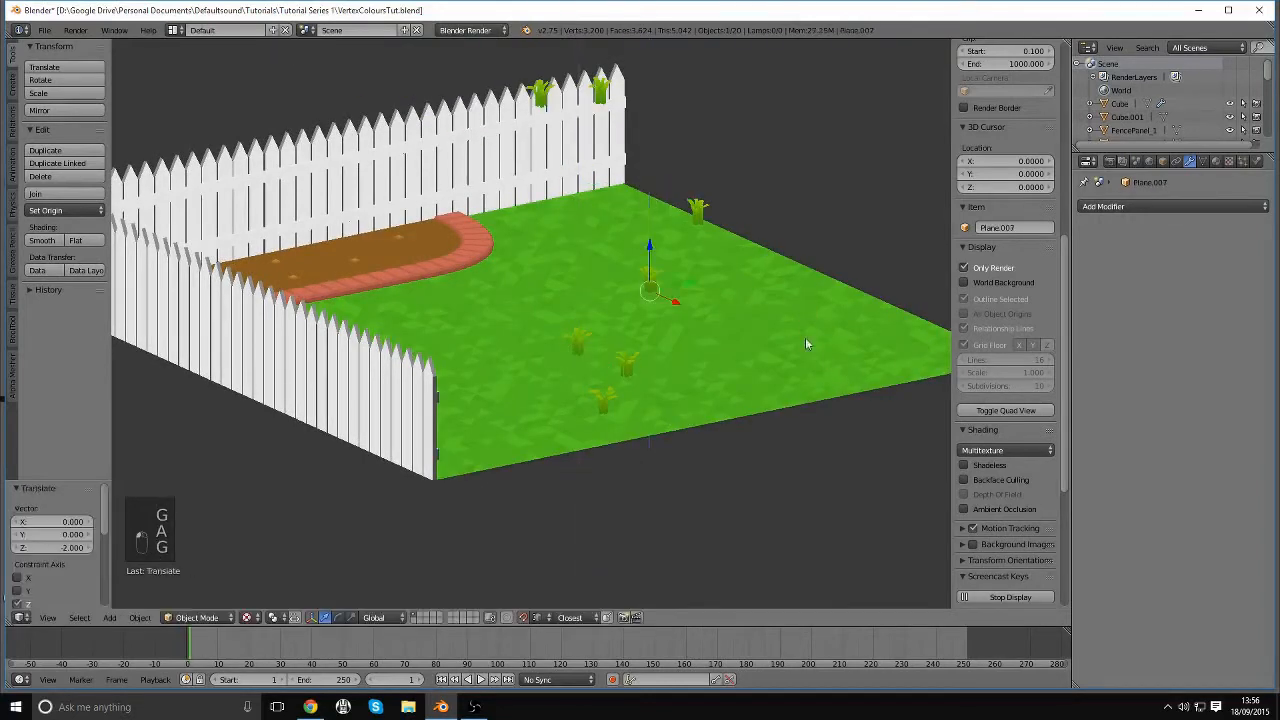
pyautogui.press('a')
pyautogui.rightClick(702, 231)
pyautogui.press('g')
pyautogui.press('z')
pyautogui.click(714, 242)
pyautogui.press('a')
# Lower the two tufts floating at fence-top height along Z onto the lawn, the second one by 5 units
pyautogui.rightClick(588, 97)
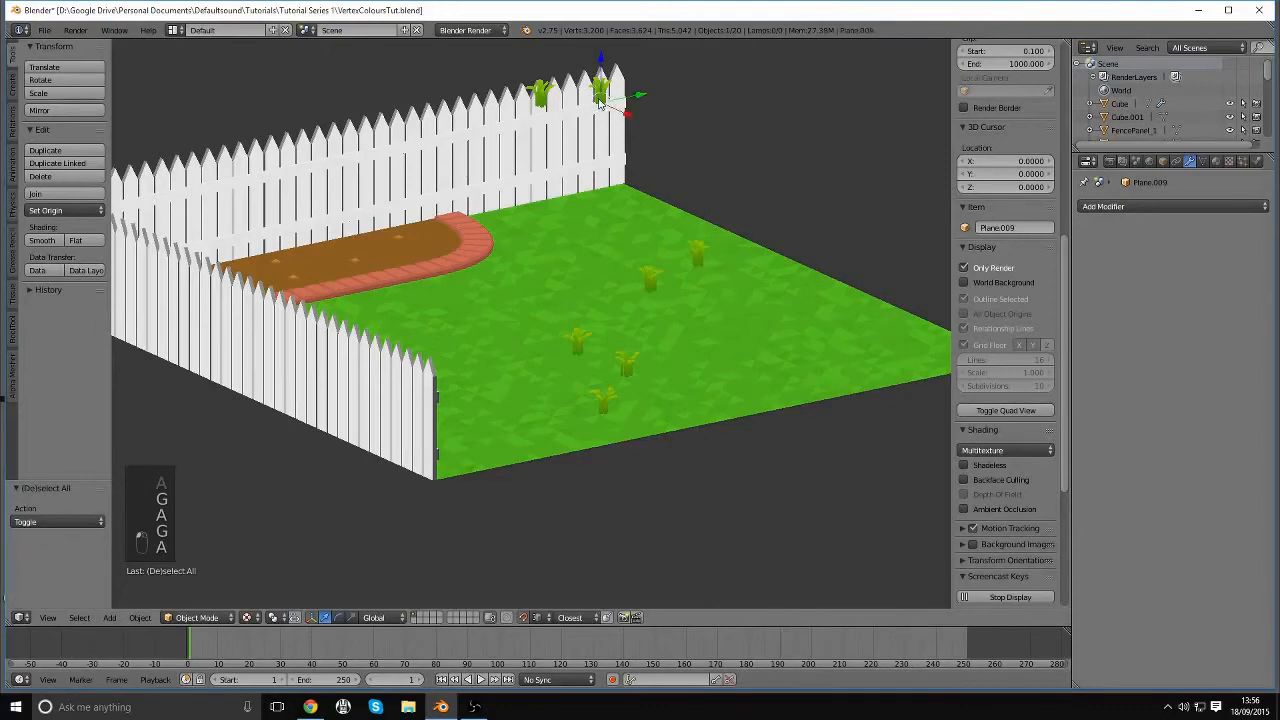
pyautogui.press('g')
pyautogui.press('z')
pyautogui.click(704, 269)
pyautogui.press('a')
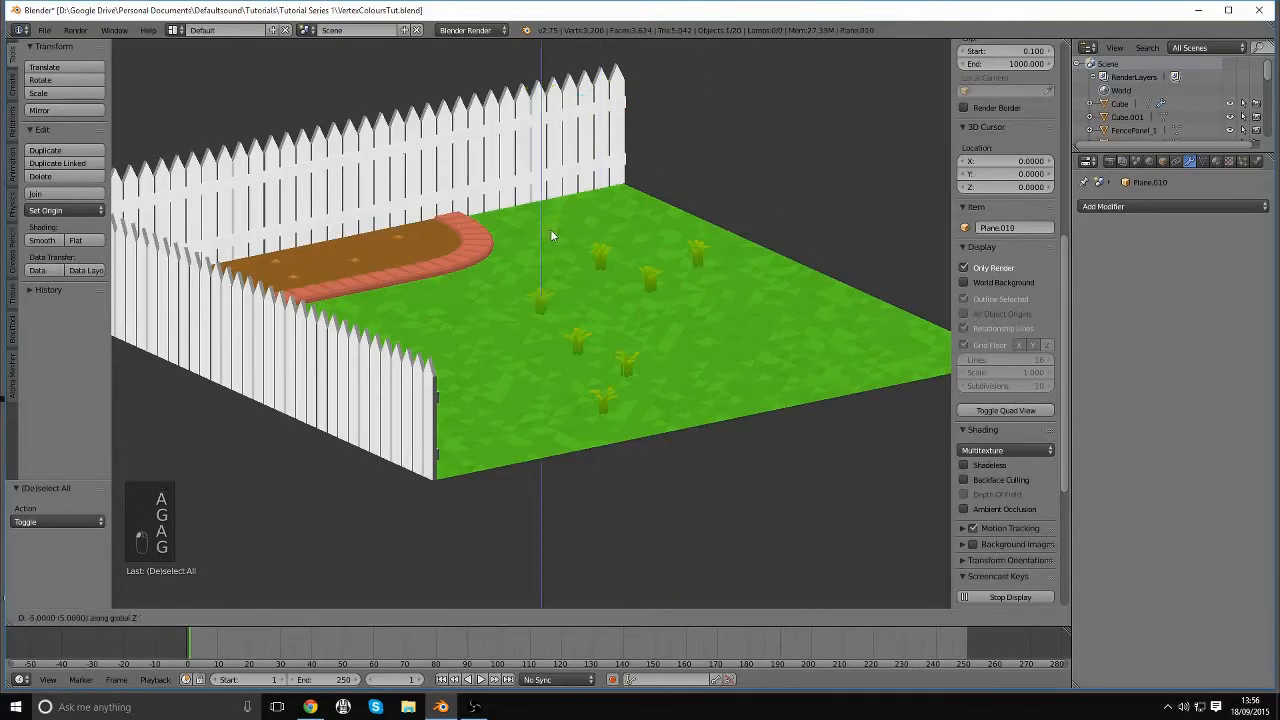
pyautogui.rightClick(600, 252)
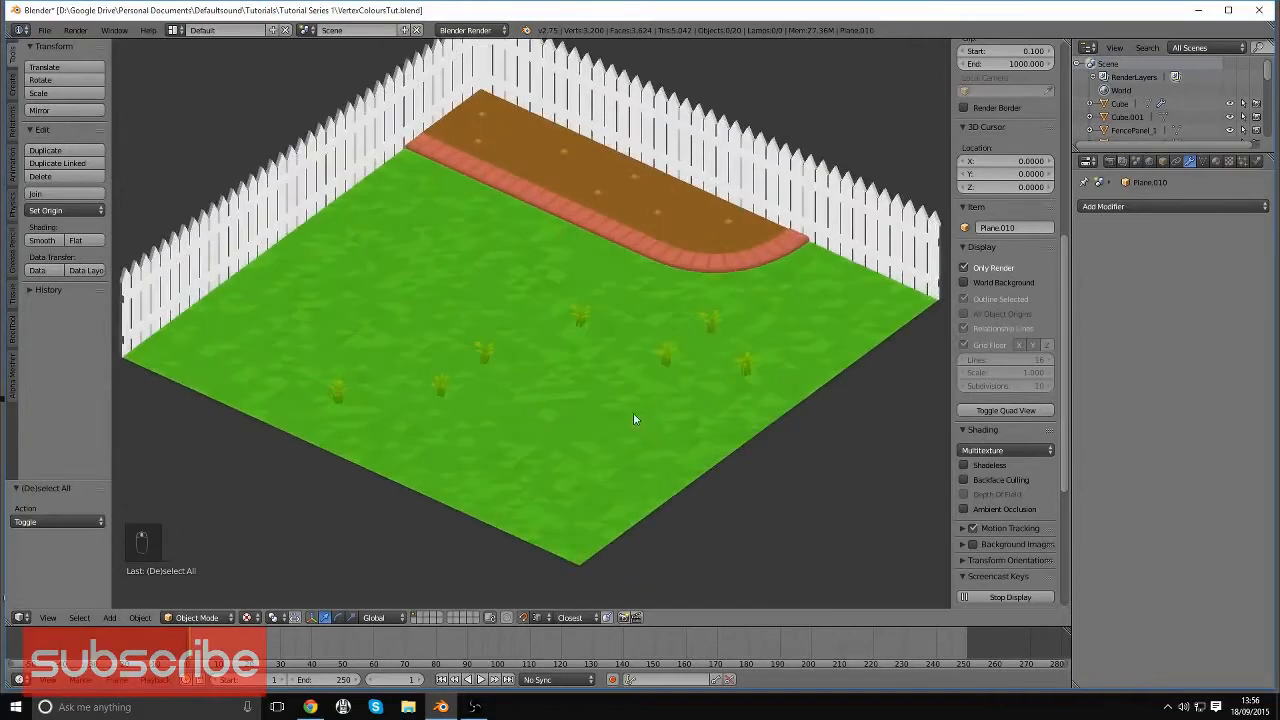
pyautogui.scroll(3, 670, 418)
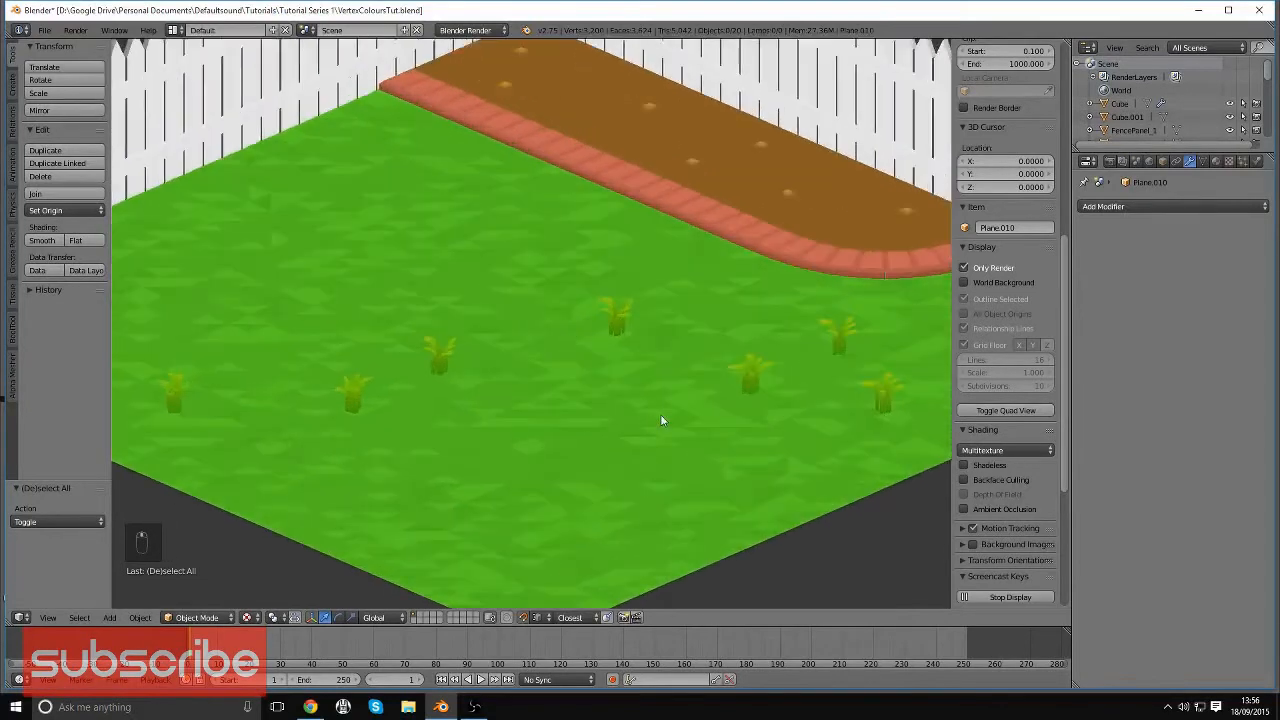
pyautogui.scroll(-4, 662, 438)
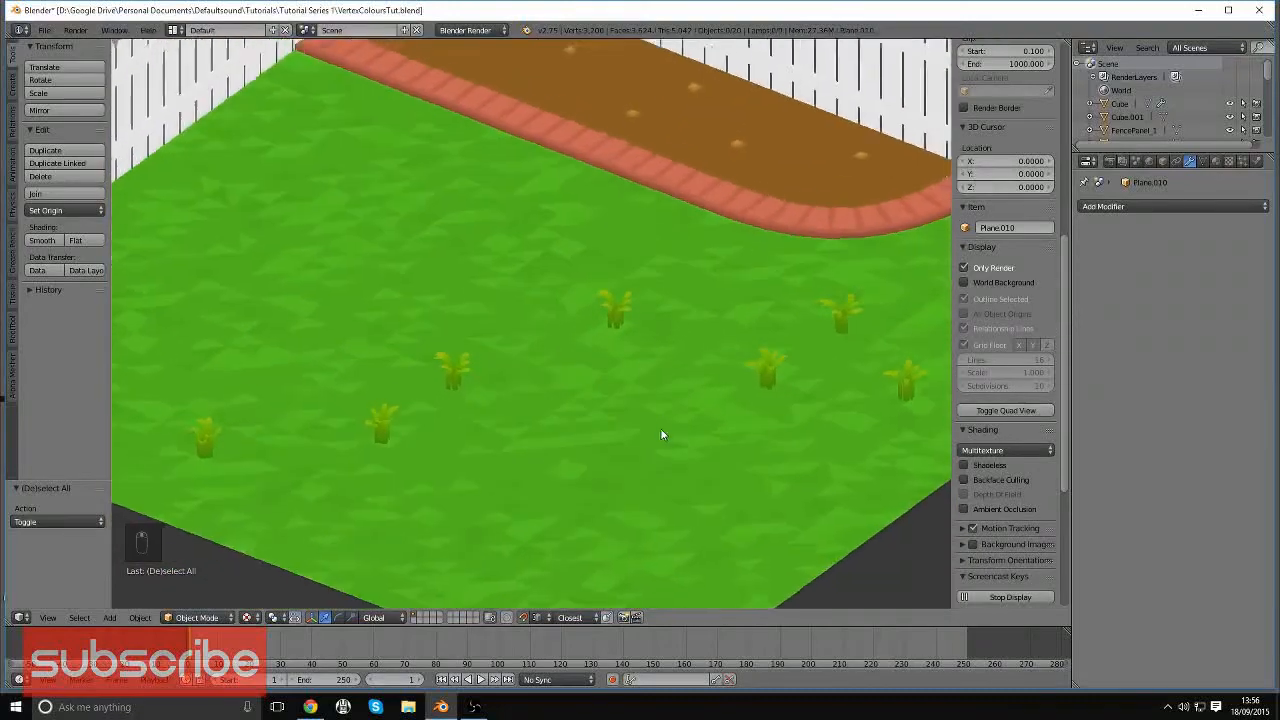